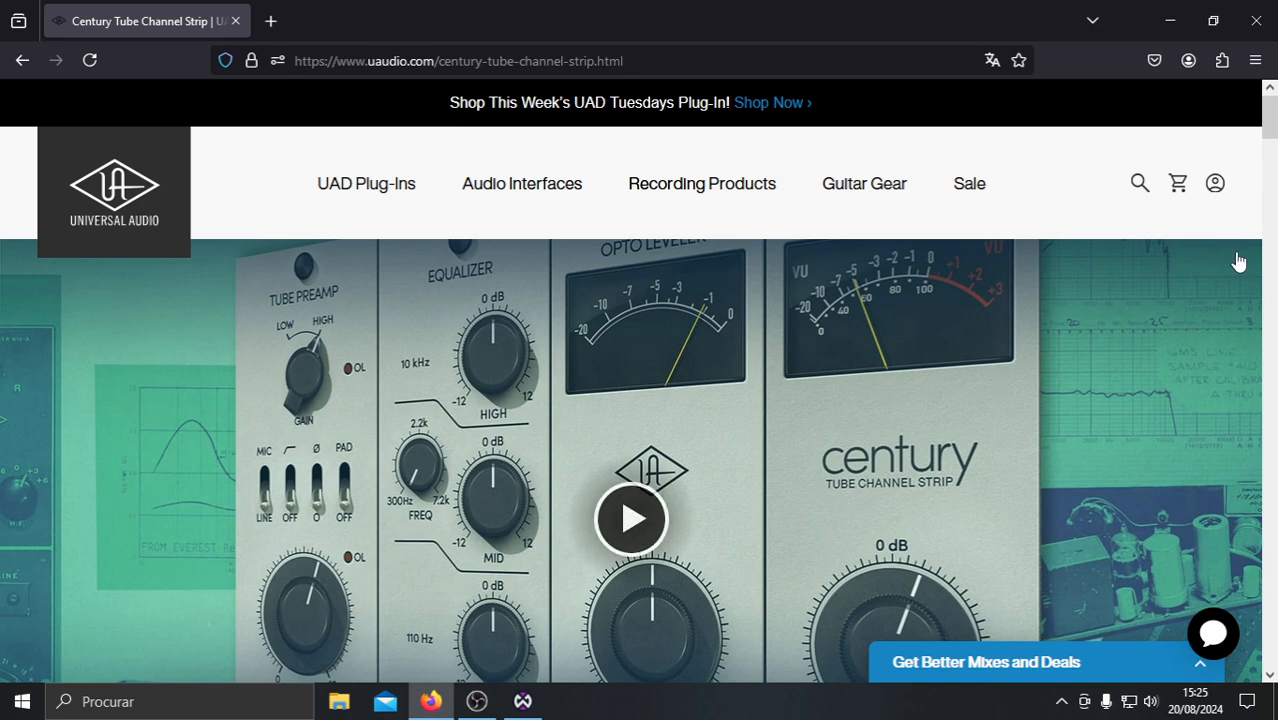
Look over the Century Tube Channel Strip product page's hero image, free download offer and introductory description.
drag(1268, 124, 1270, 182)
scroll(1268, 145, down, 1)
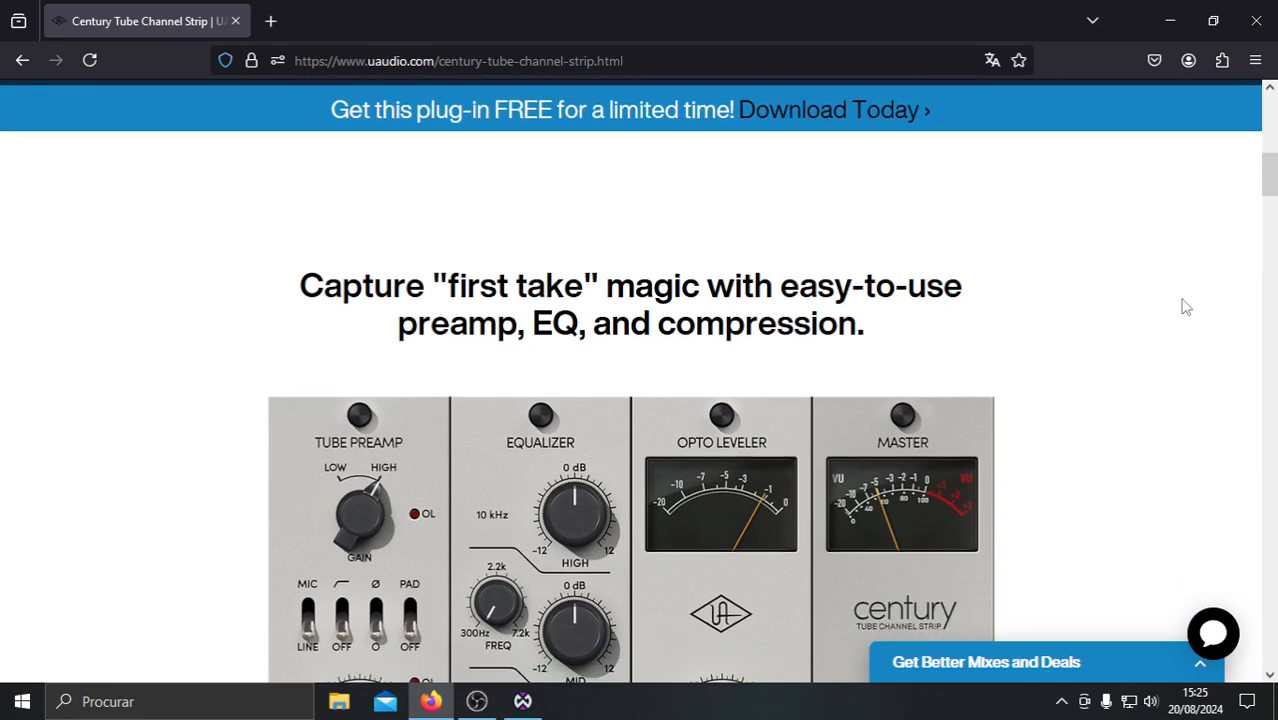
scroll(1272, 176, down, 5)
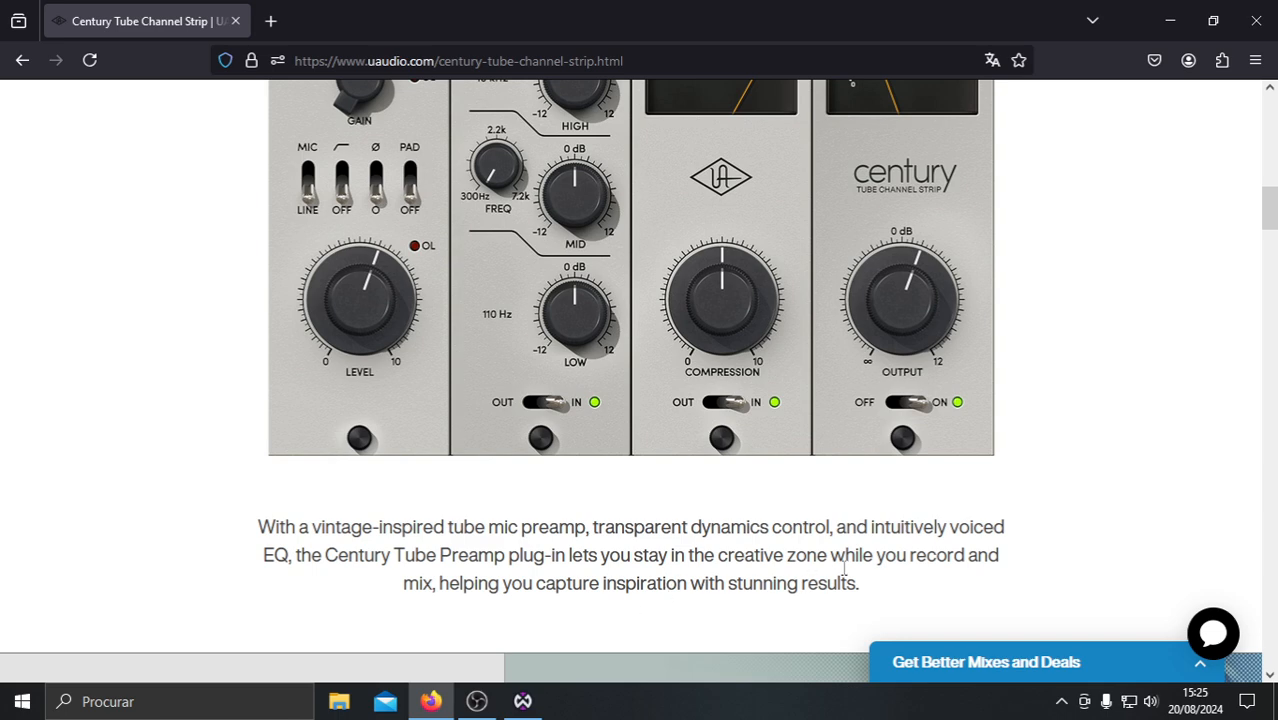
scroll(844, 570, up, 6)
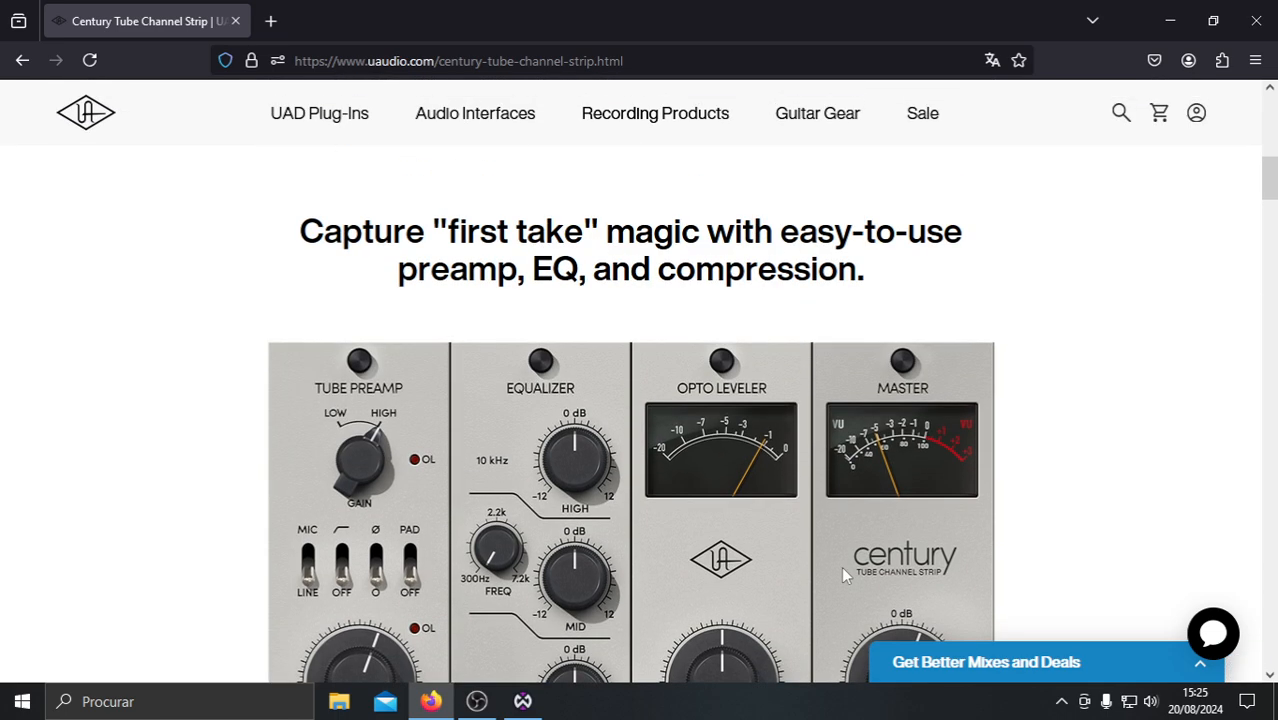
scroll(843, 575, up, 3)
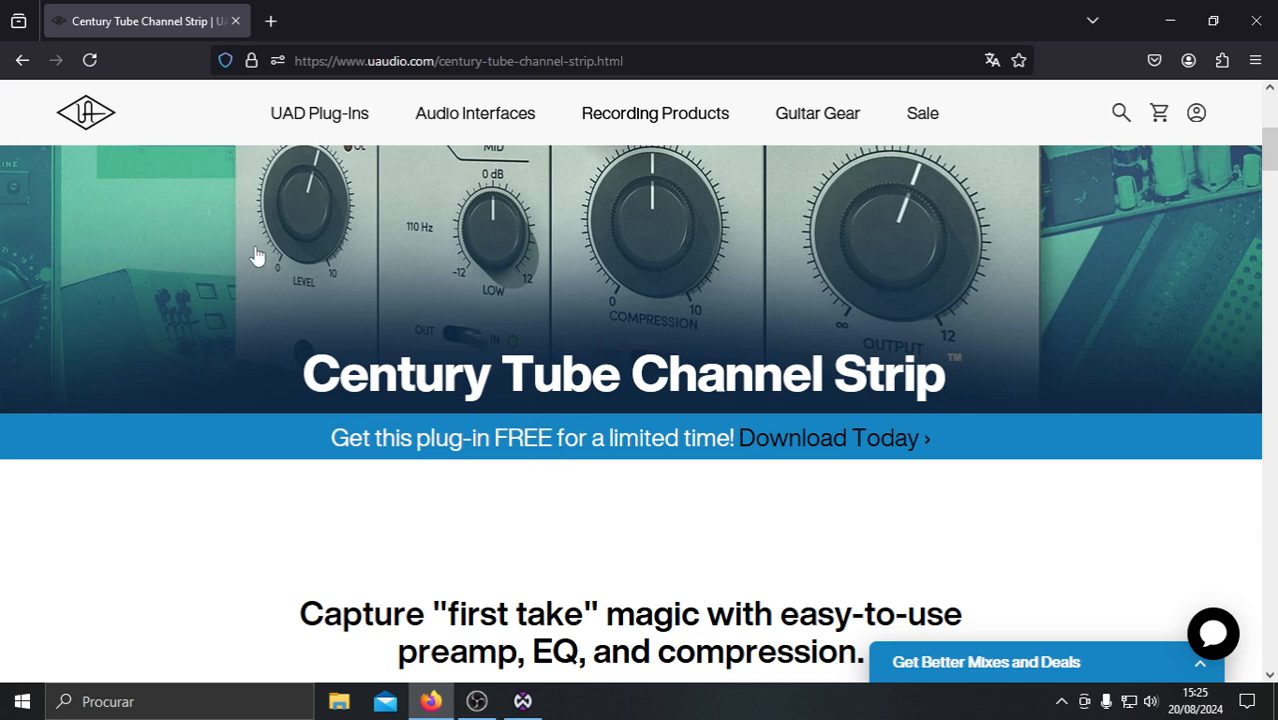
scroll(461, 492, up, 5)
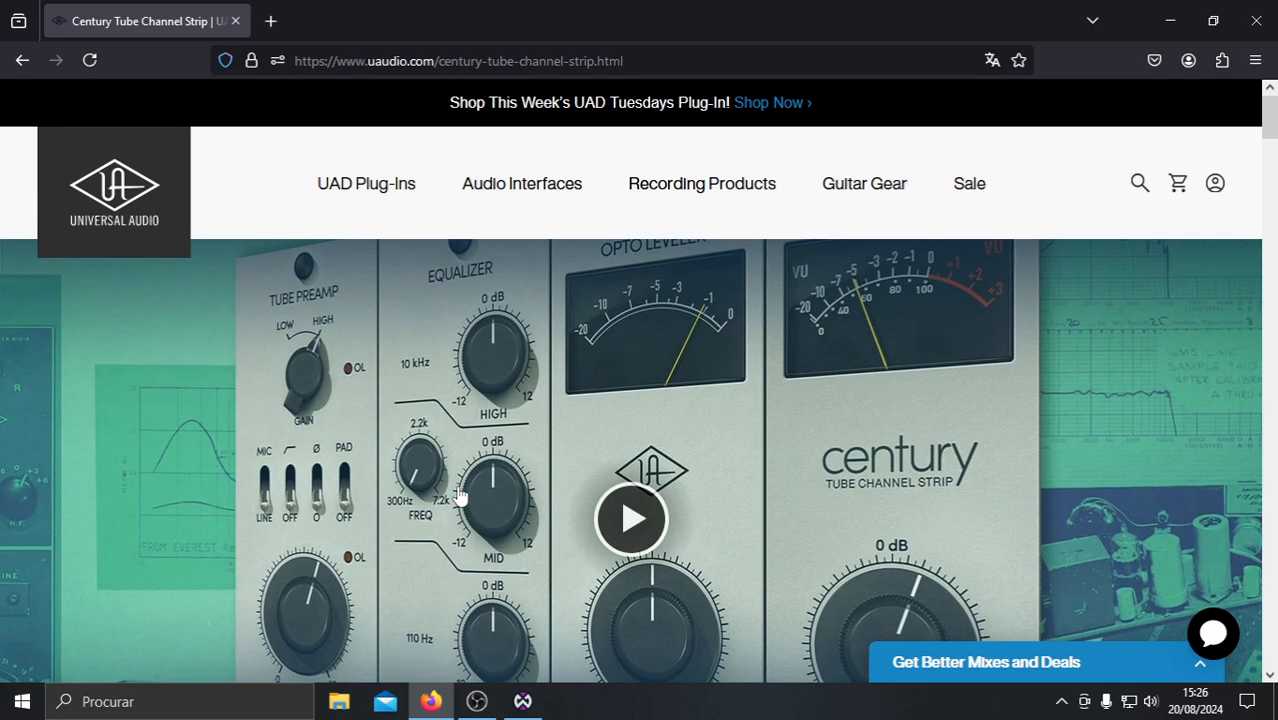
scroll(460, 497, down, 1)
scroll(460, 497, down, 5)
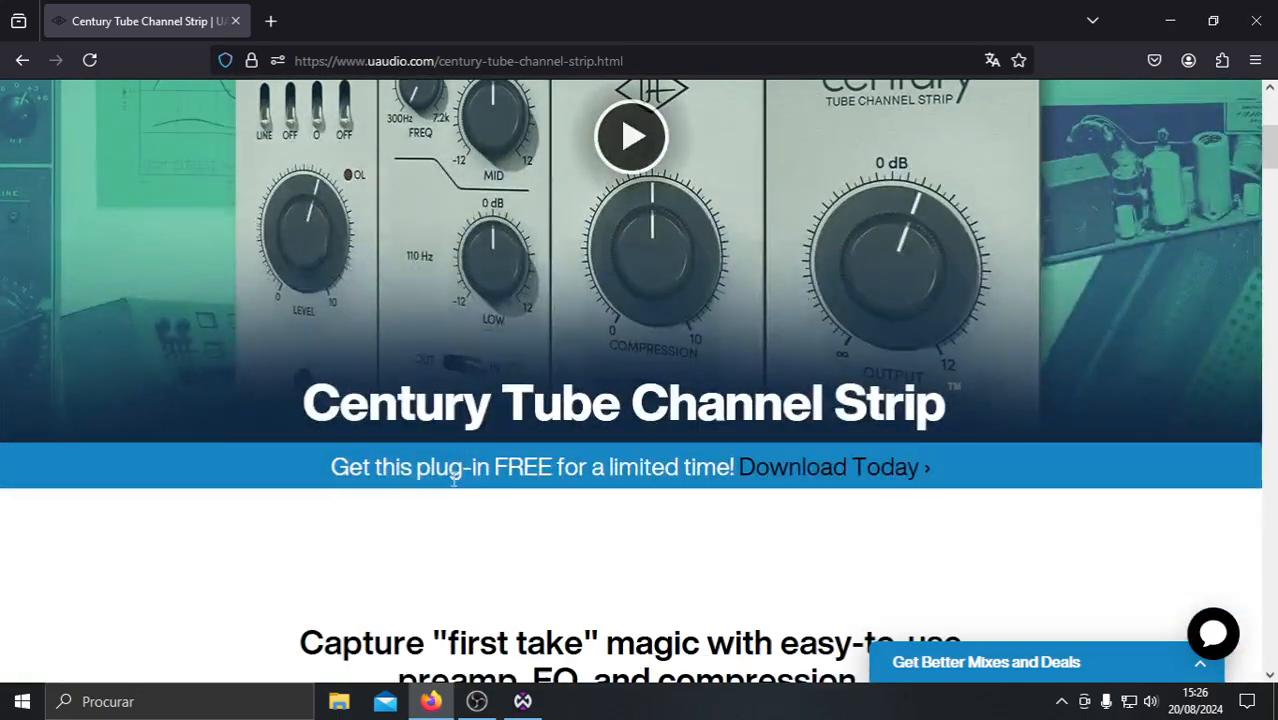
scroll(449, 481, down, 3)
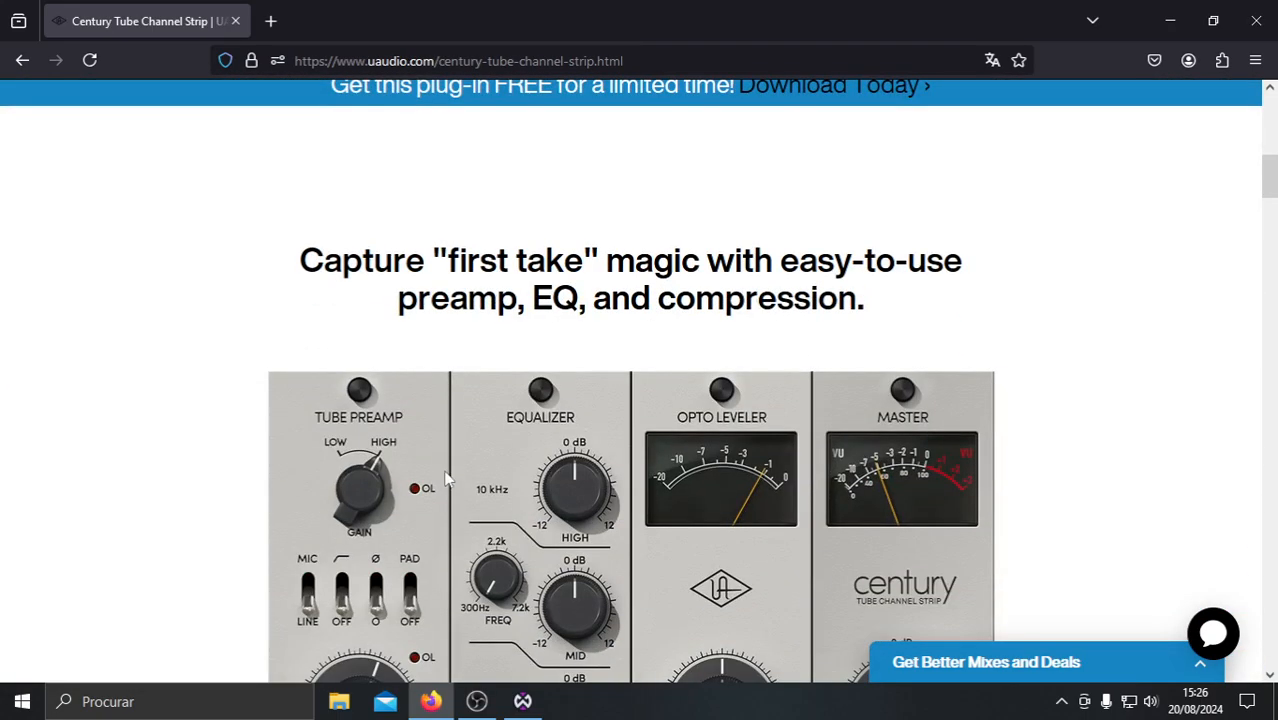
scroll(440, 476, up, 6)
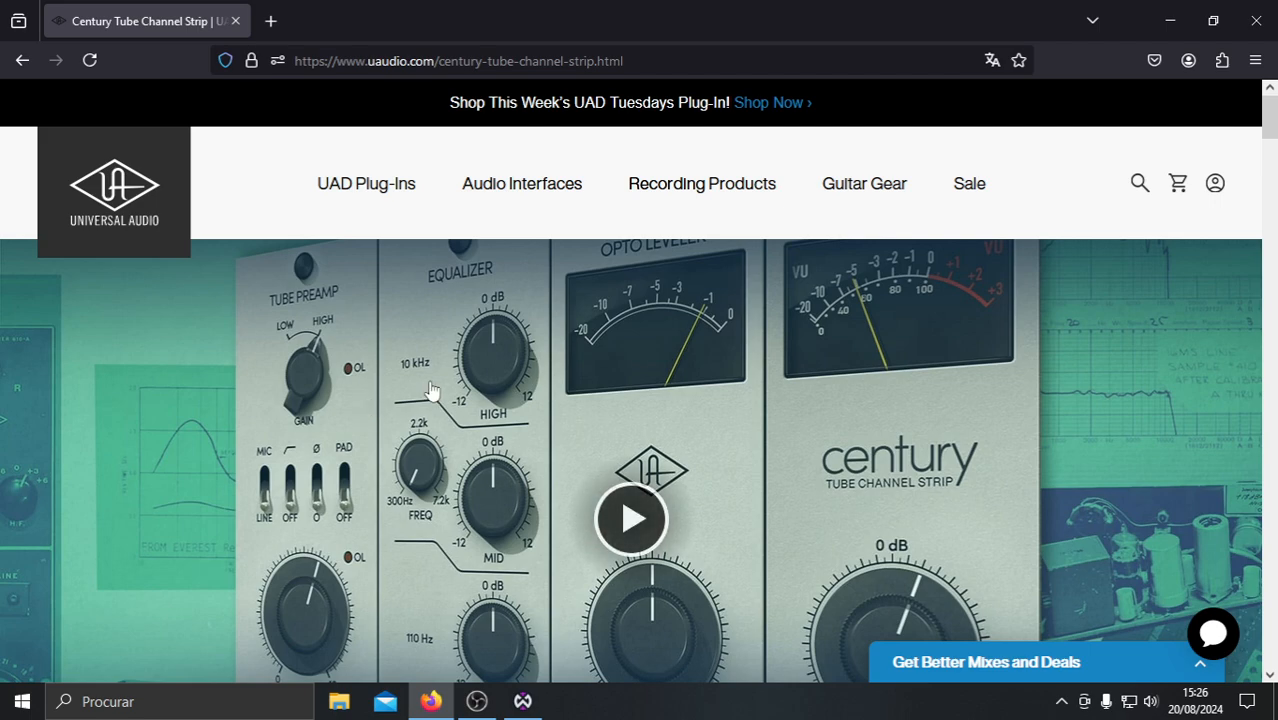
Examine the plug-in's preamp, equalizer, leveler and master sections in the product image, plus the description and included versions below it.
scroll(428, 395, down, 3)
scroll(428, 395, down, 7)
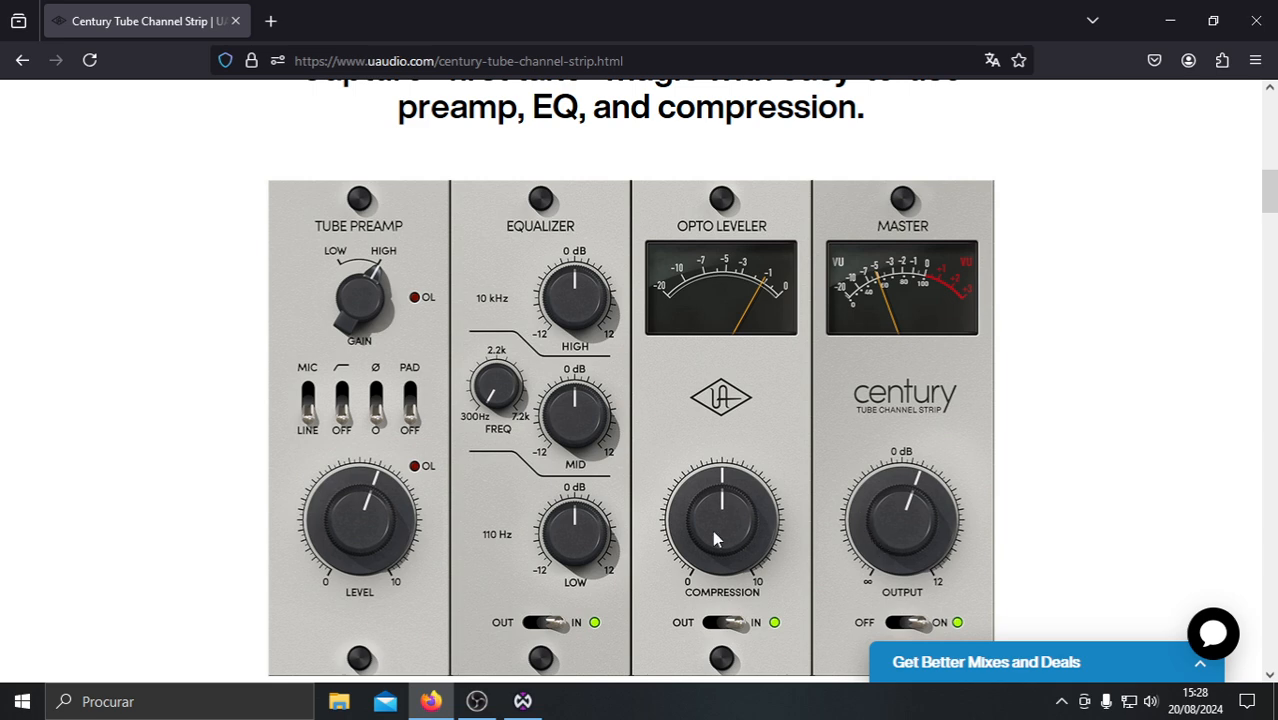
scroll(600, 560, down, 3)
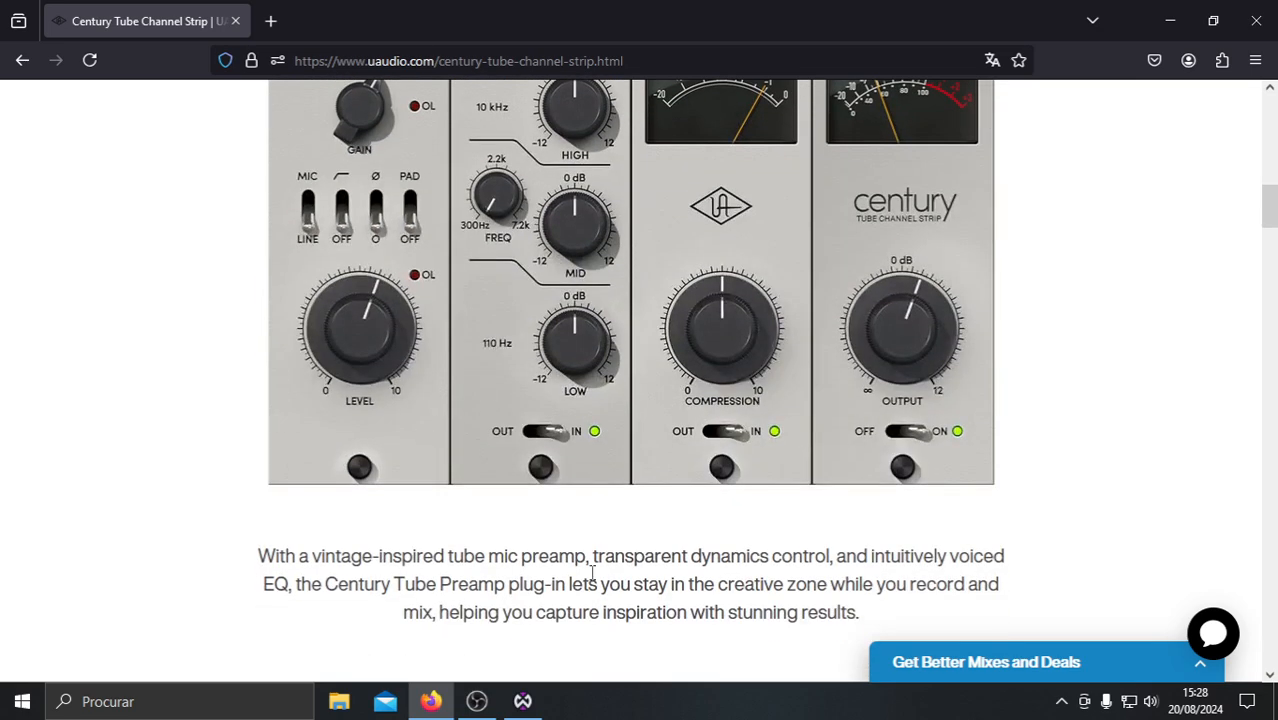
scroll(590, 574, up, 2)
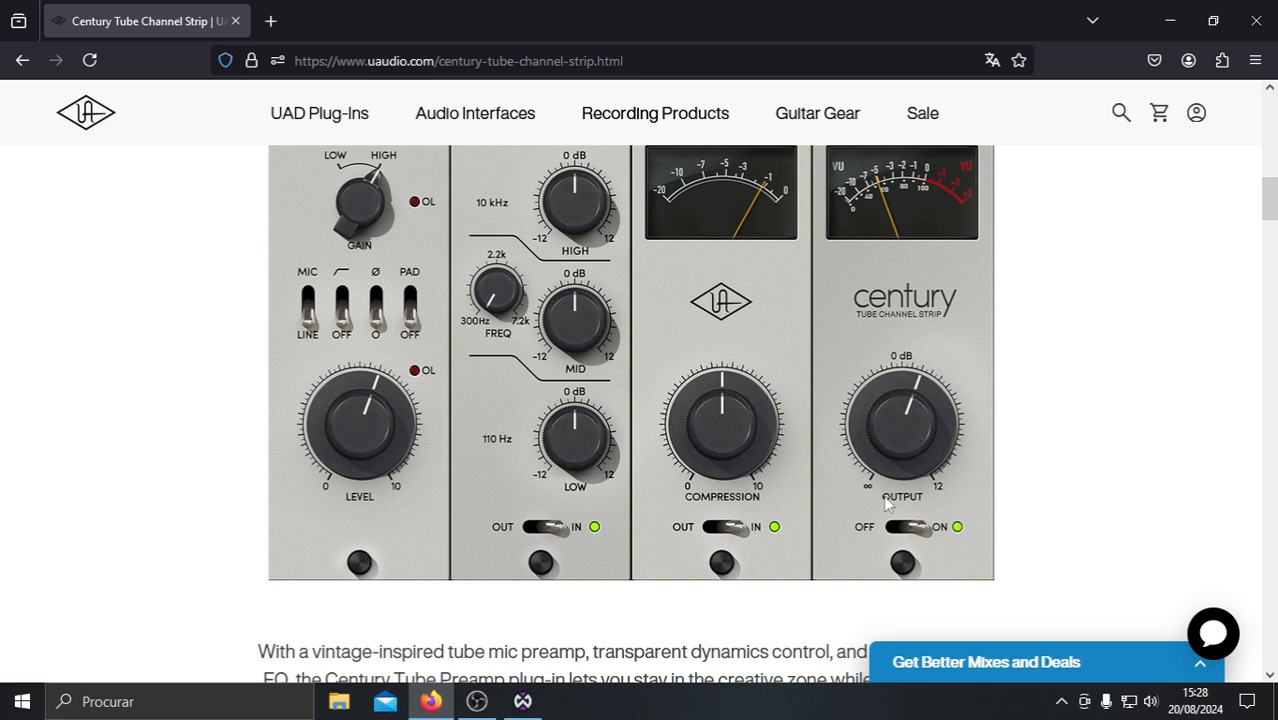
scroll(1121, 534, up, 2)
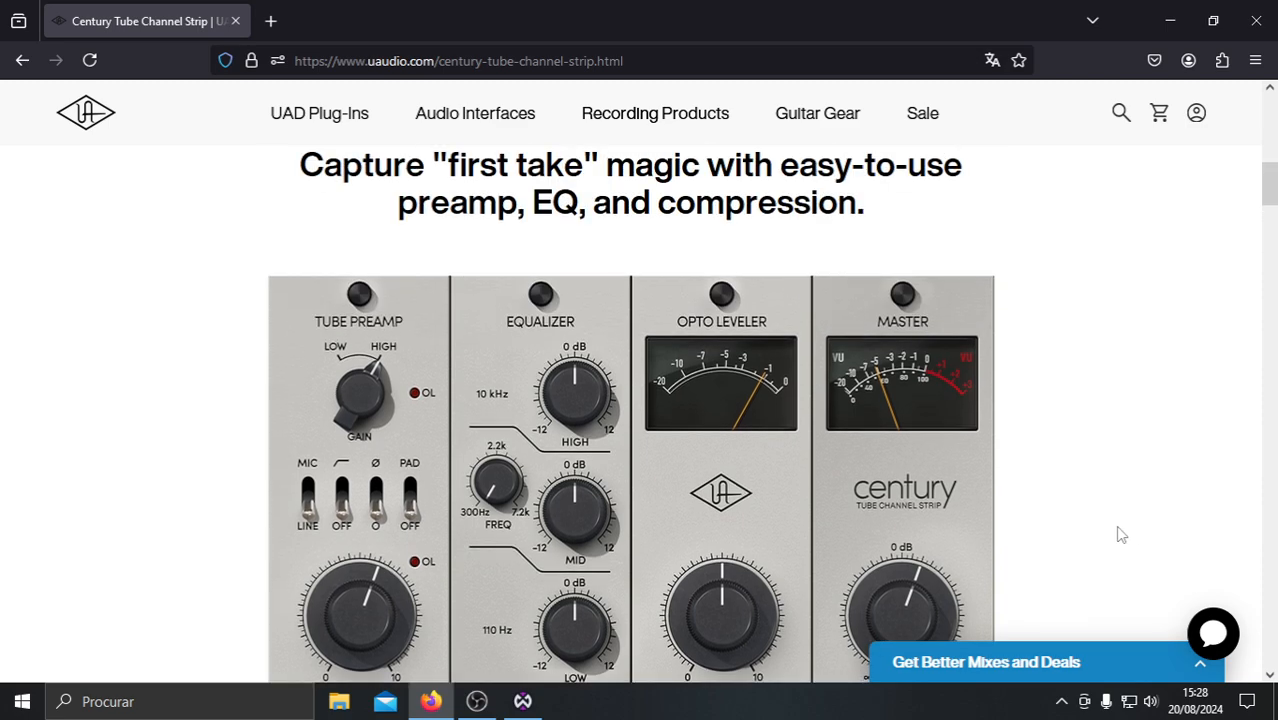
scroll(1121, 534, down, 5)
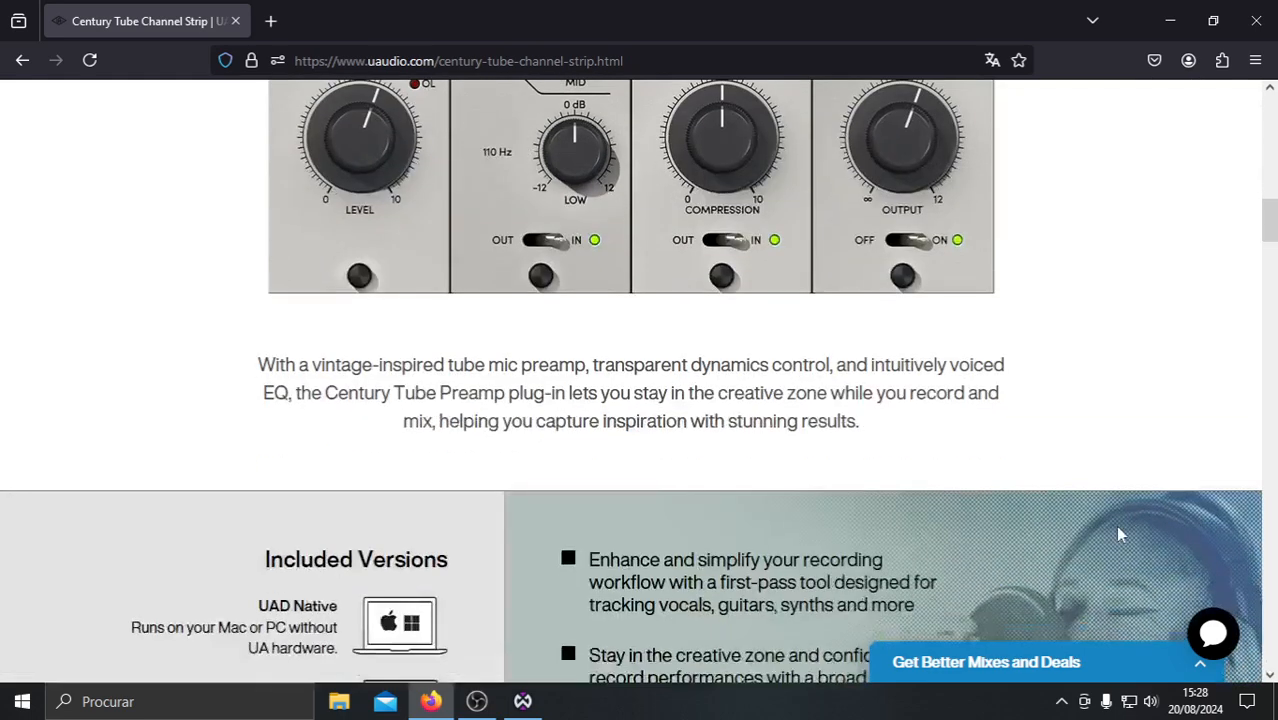
scroll(1117, 527, down, 3)
scroll(1117, 527, up, 2)
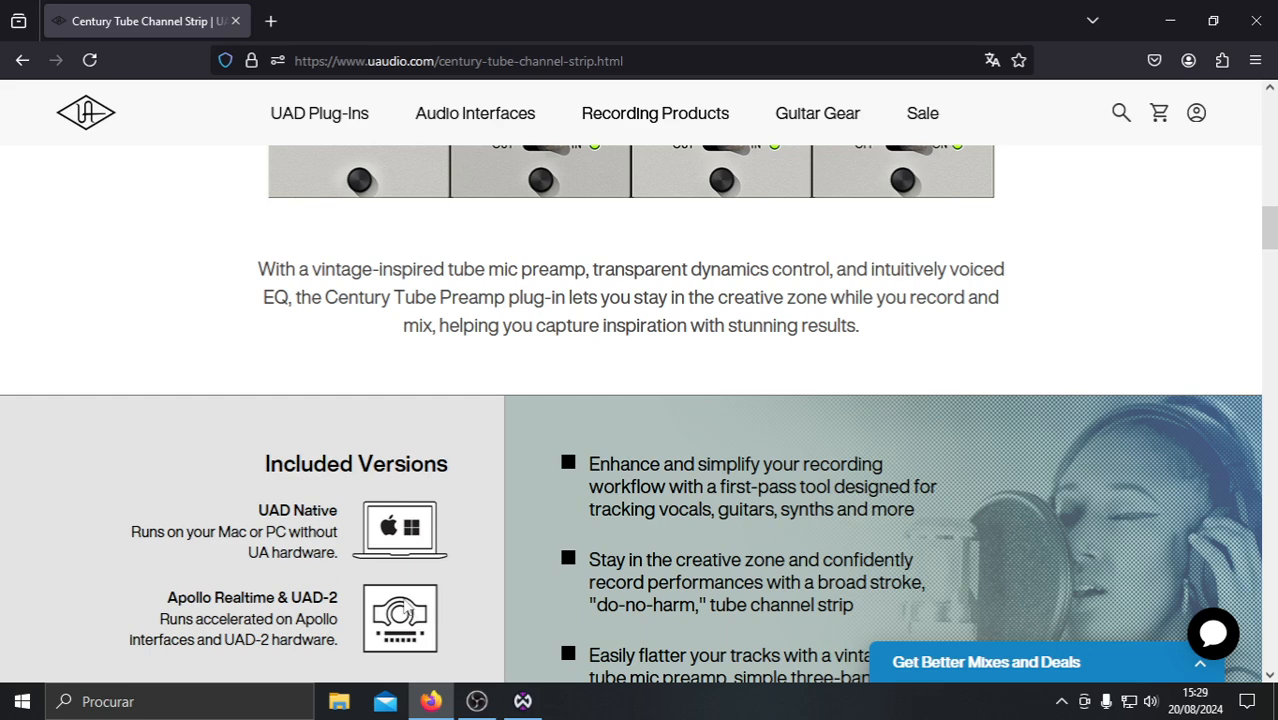
scroll(404, 607, up, 3)
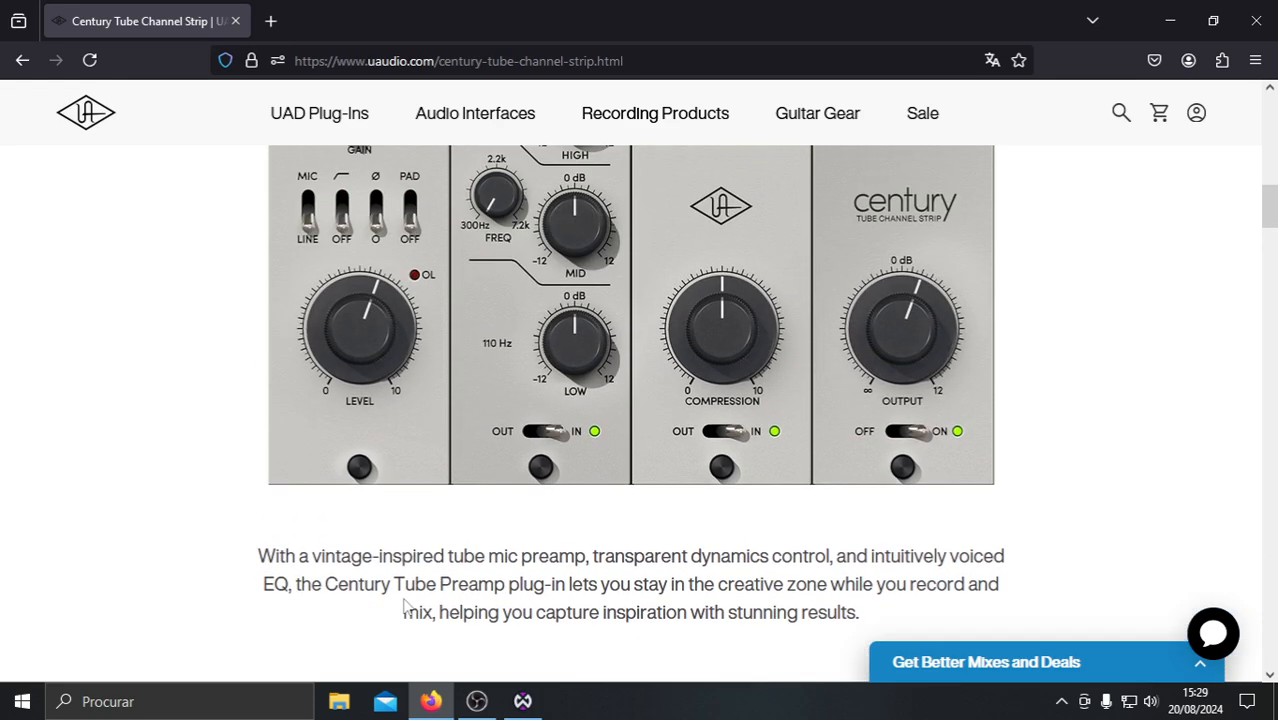
scroll(402, 597, up, 2)
scroll(402, 597, down, 2)
scroll(402, 597, up, 2)
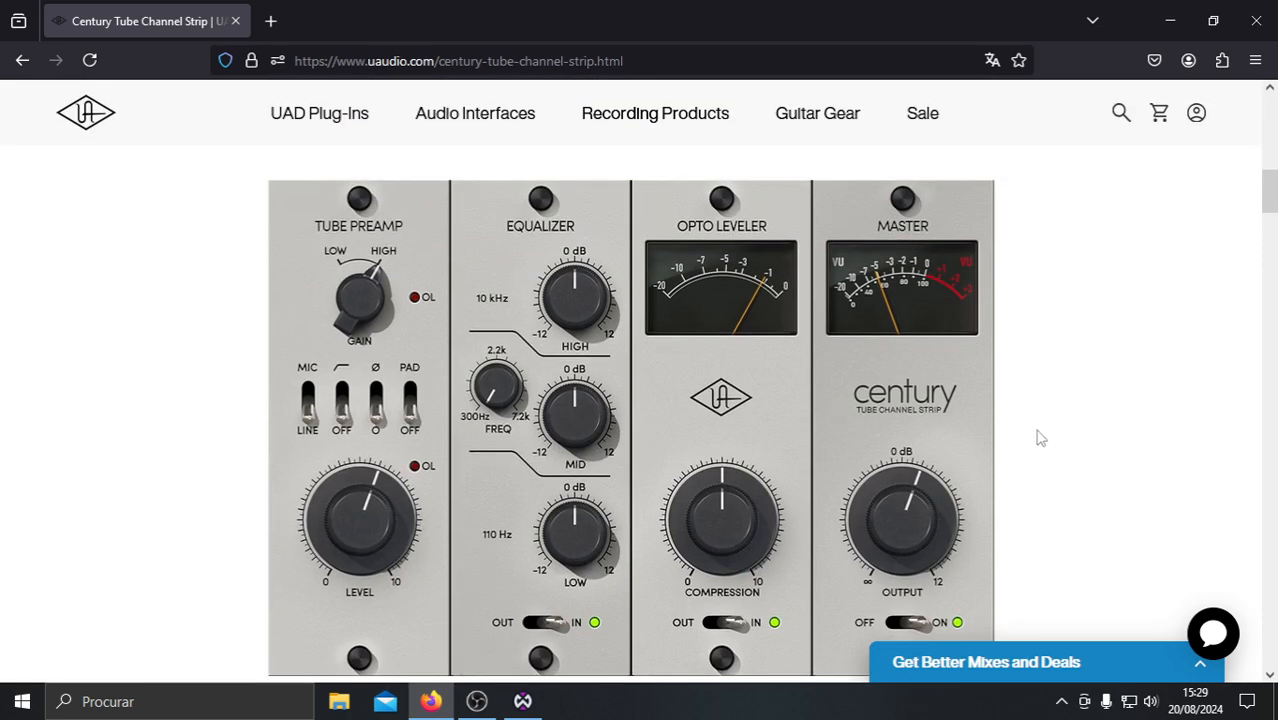
Skim the rest of the product page, covering the sound examples, tube mic preamp and Unison technology sections.
scroll(1040, 438, up, 8)
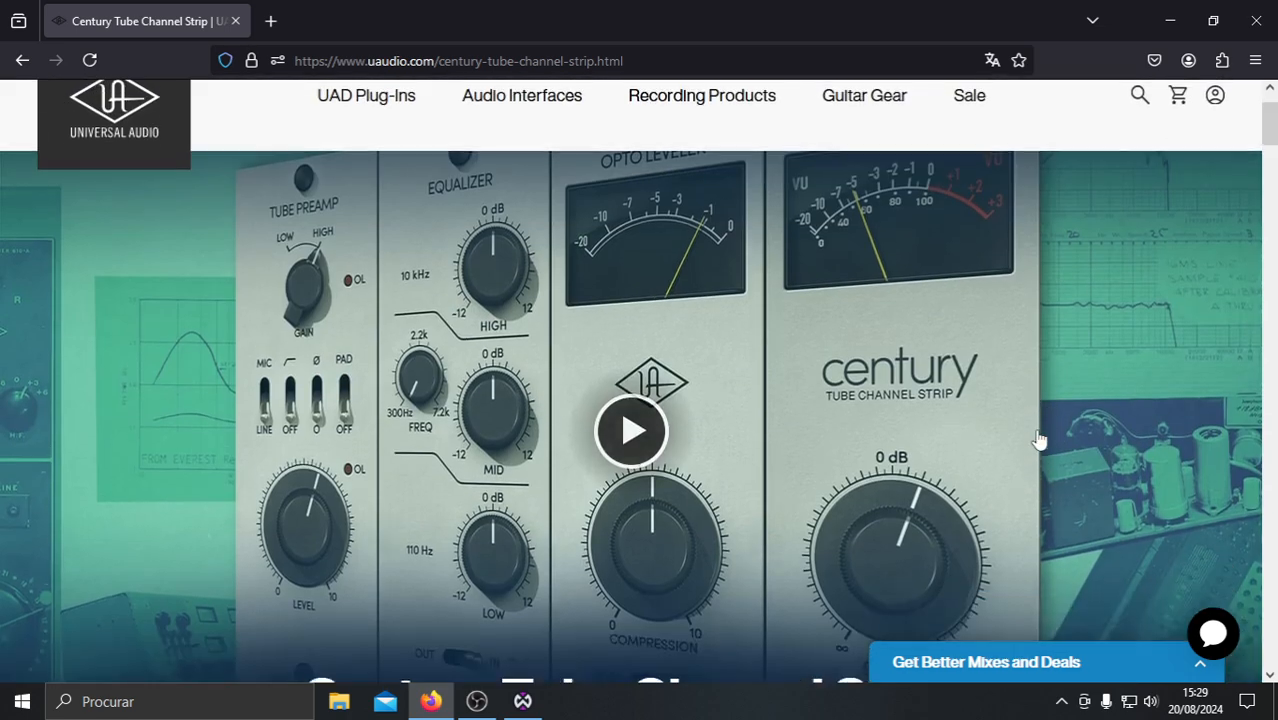
scroll(1040, 438, down, 8)
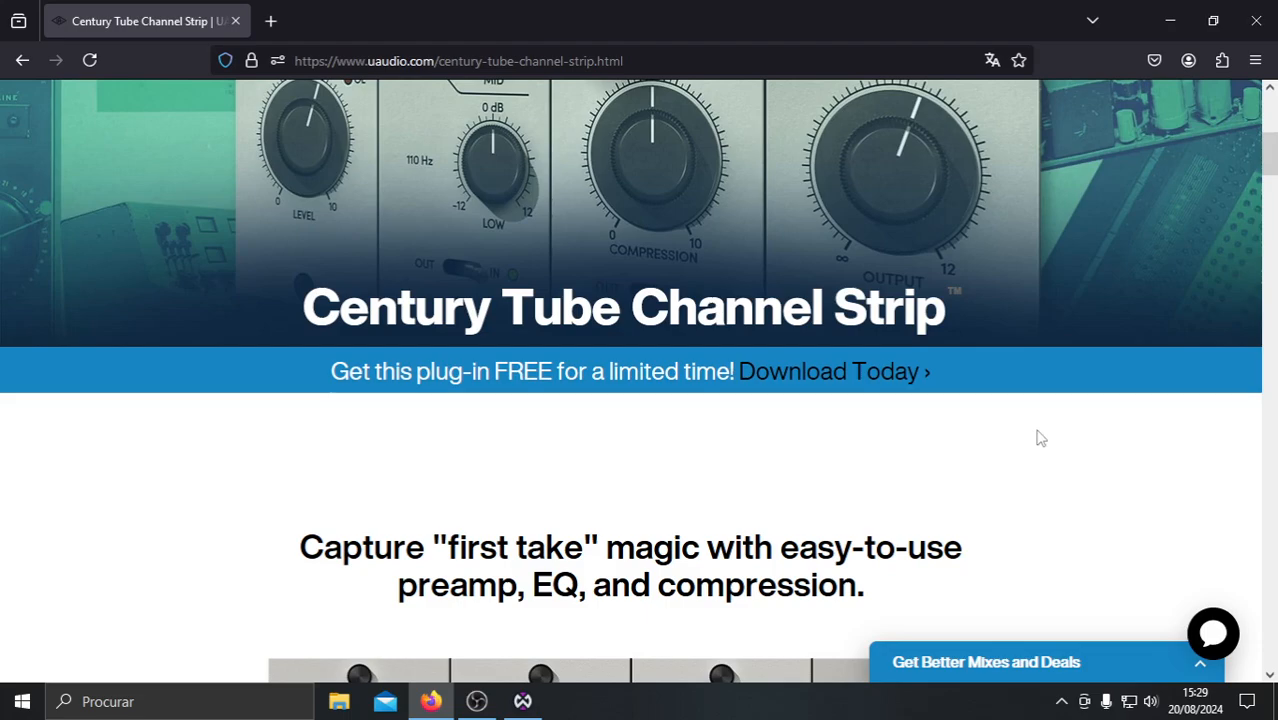
scroll(1040, 438, down, 10)
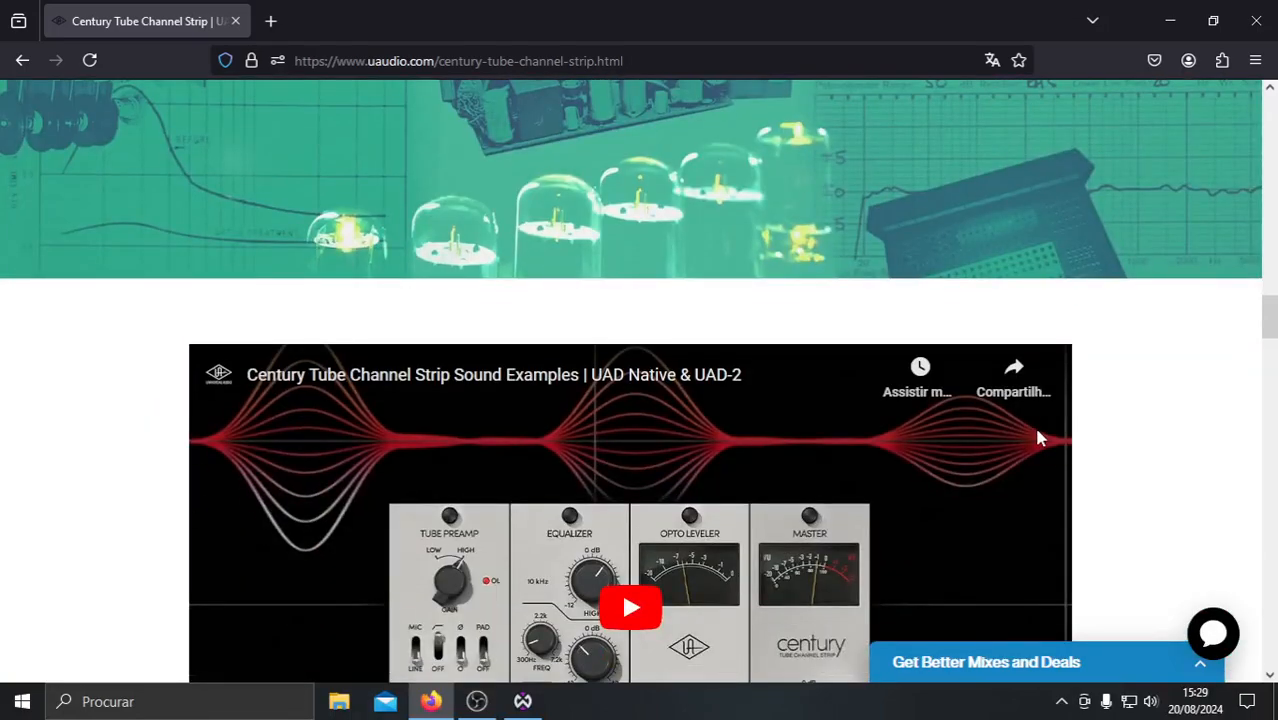
scroll(1038, 437, down, 6)
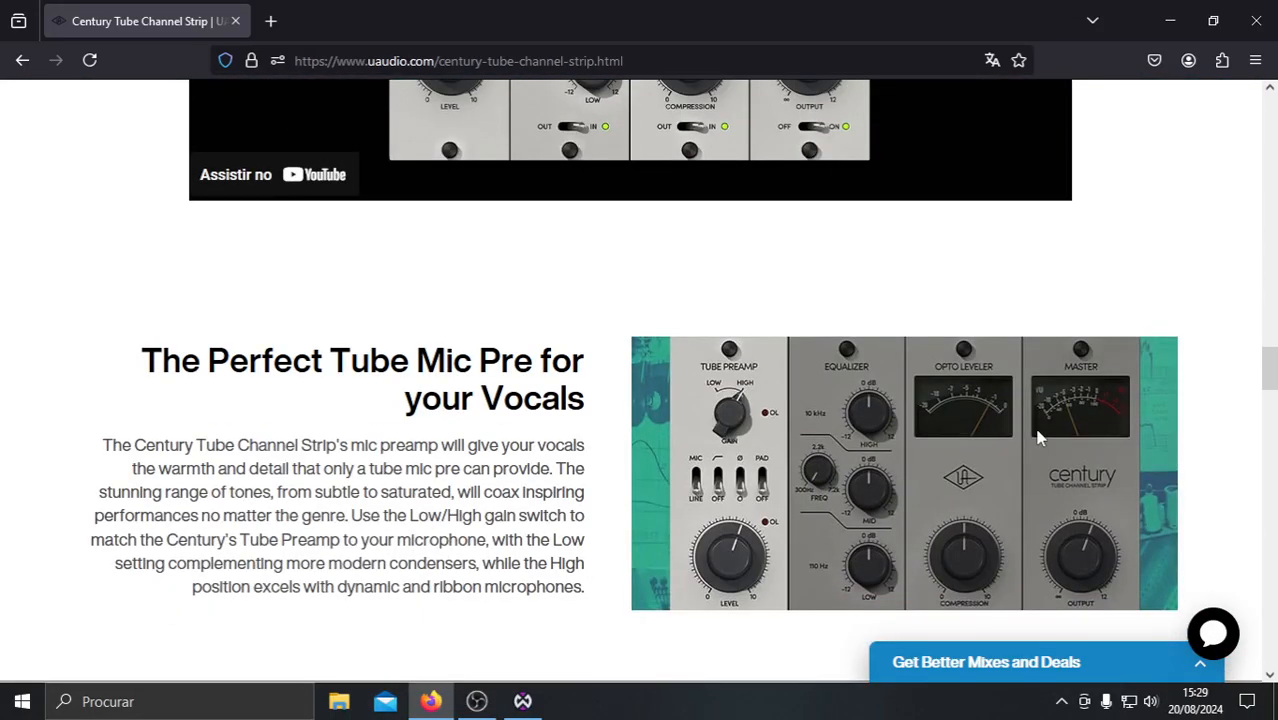
scroll(1038, 437, down, 5)
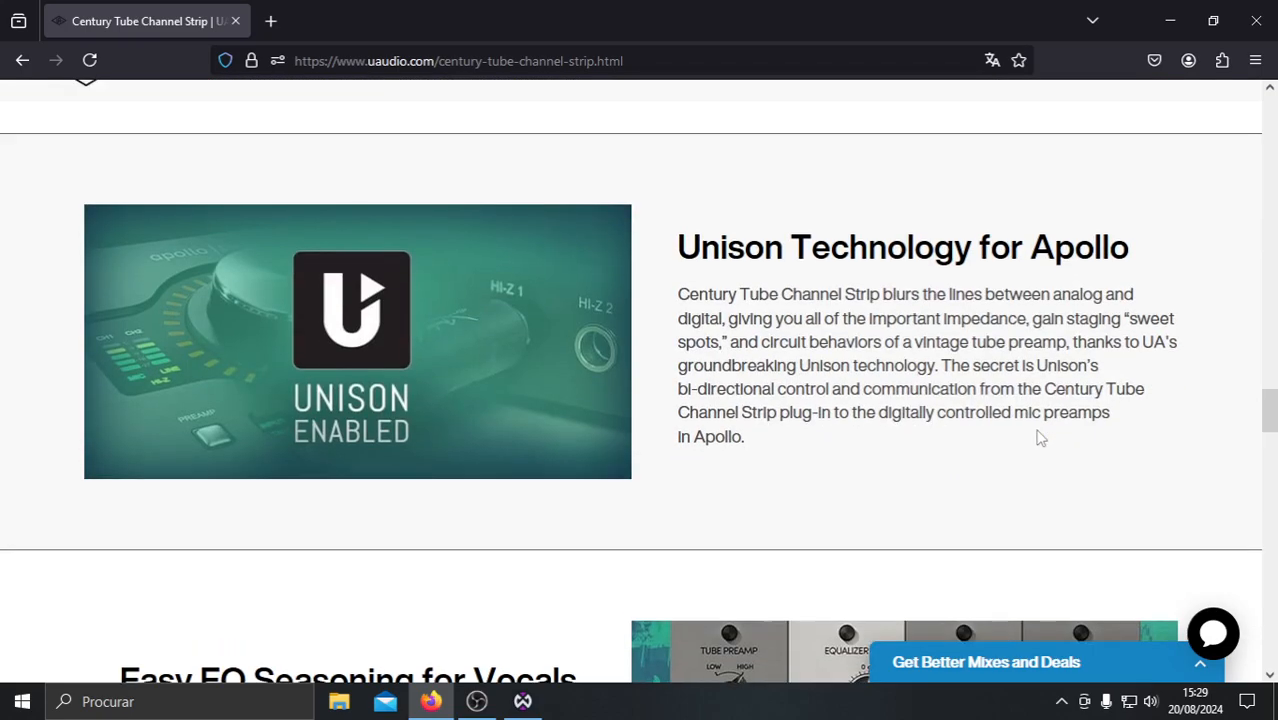
scroll(1040, 438, up, 14)
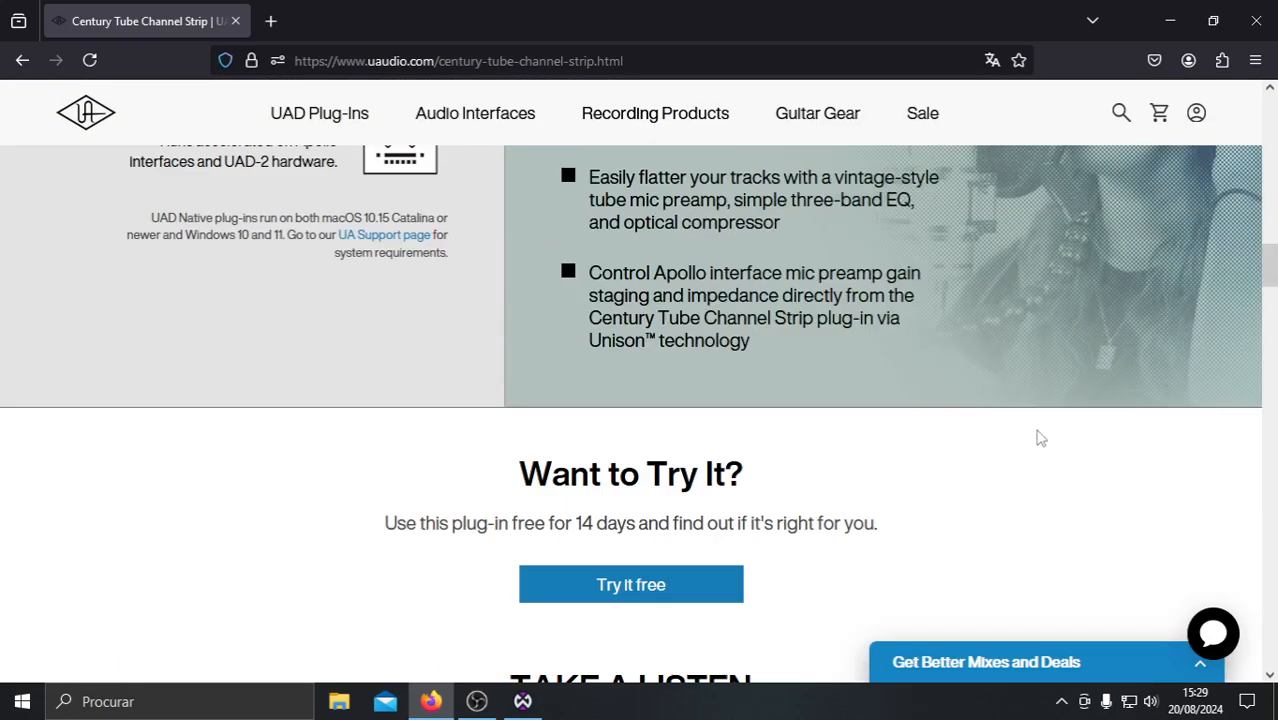
scroll(1038, 437, up, 8)
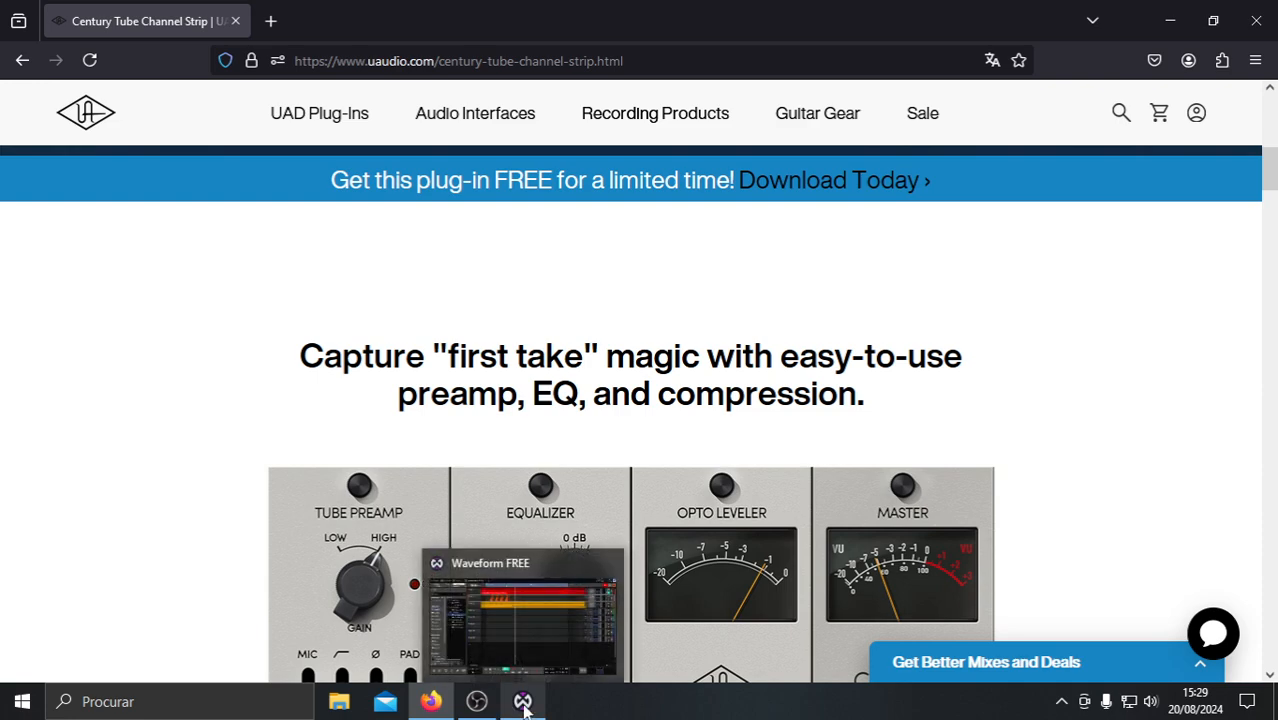
Close the browser and switch to the channelstrip edit in Waveform FREE.
click(522, 702)
click(521, 700)
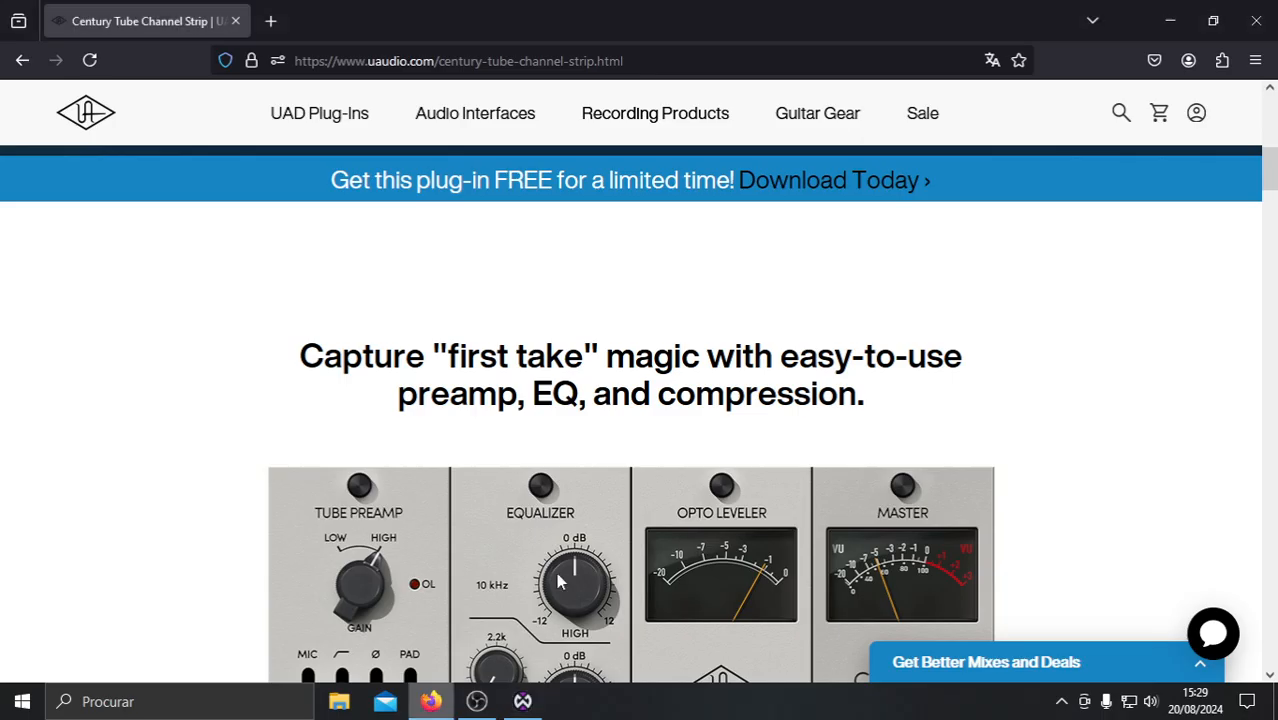
click(1256, 20)
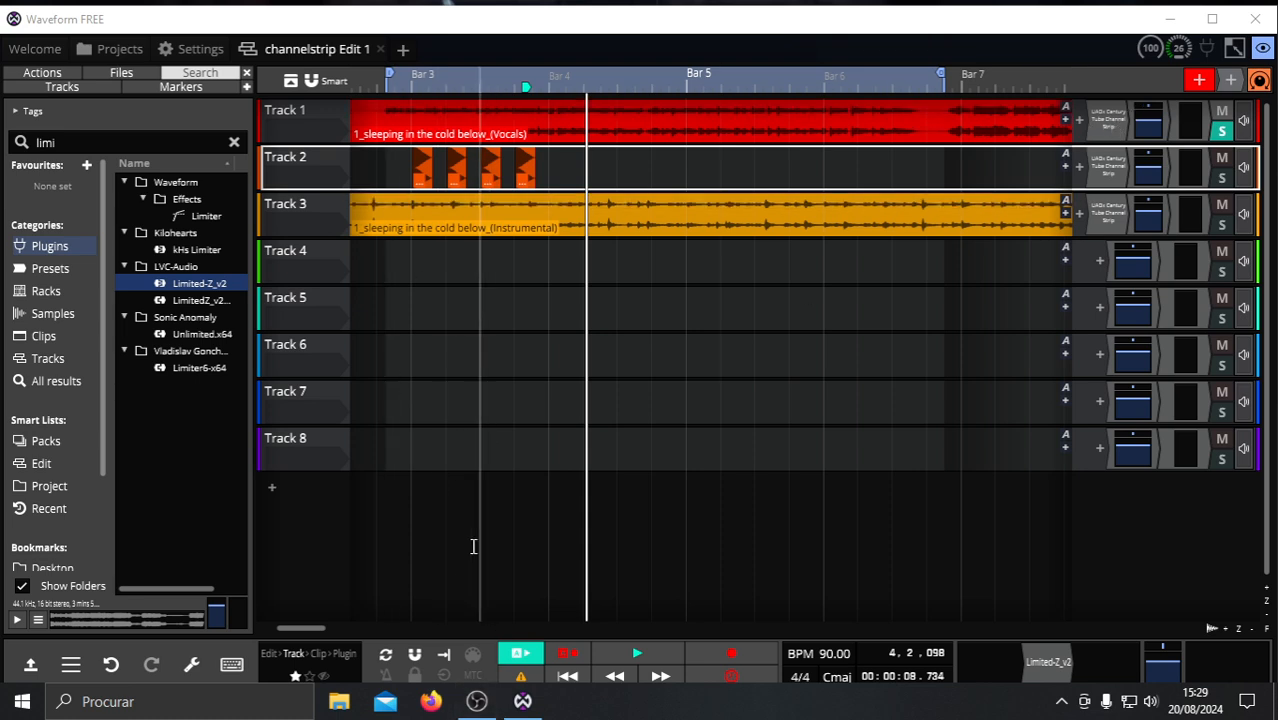
Open the UADx Century Tube Channel Strip on Track 1 and start playback from the beginning of the loop range.
click(387, 590)
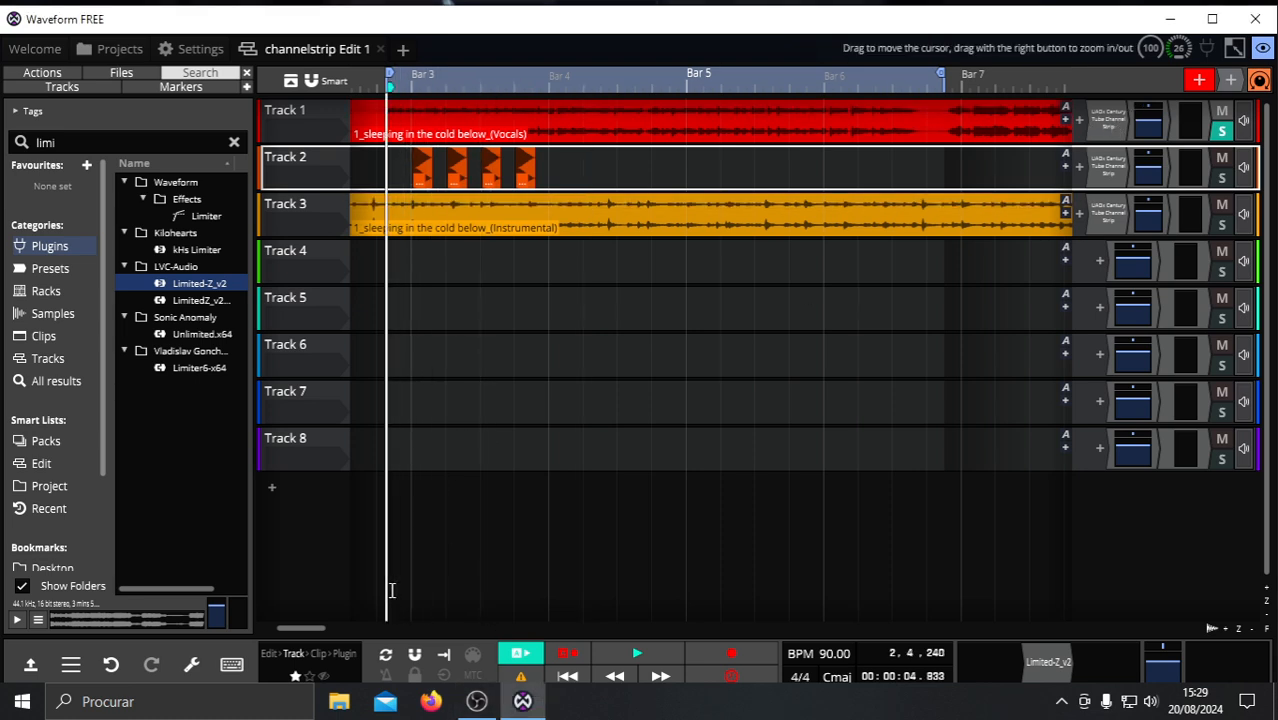
double_click(1108, 128)
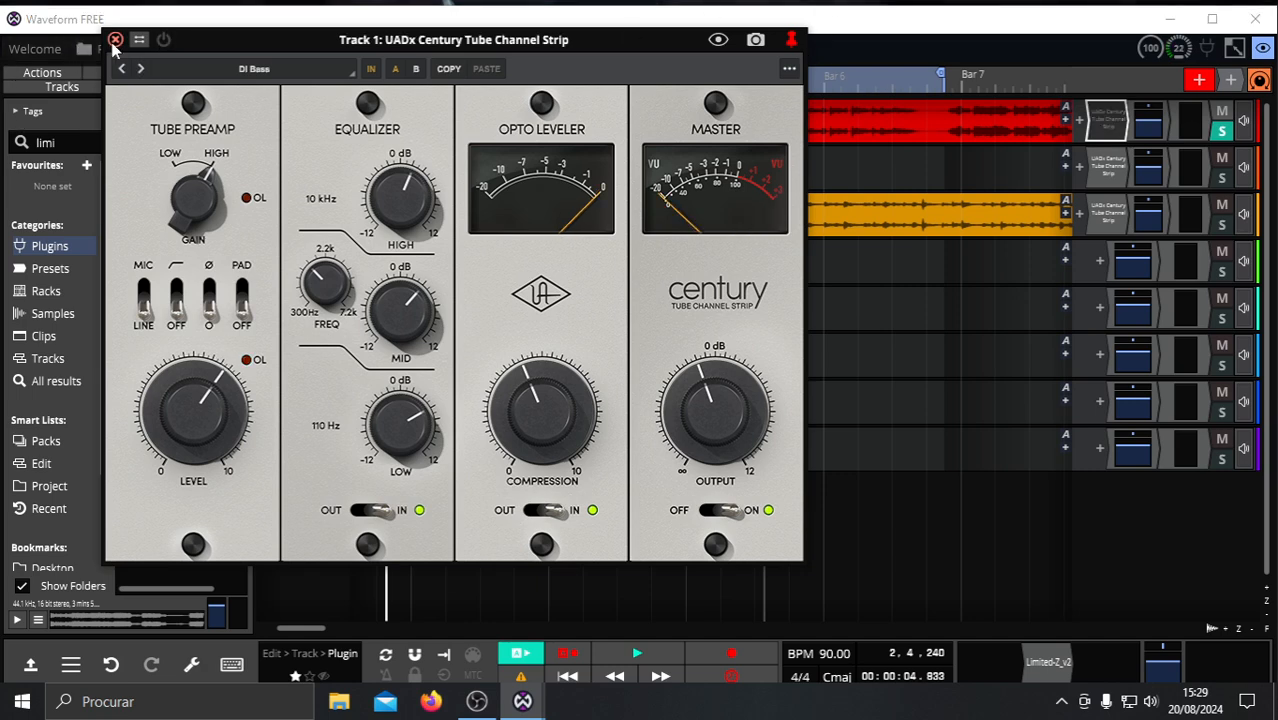
drag(276, 63, 270, 46)
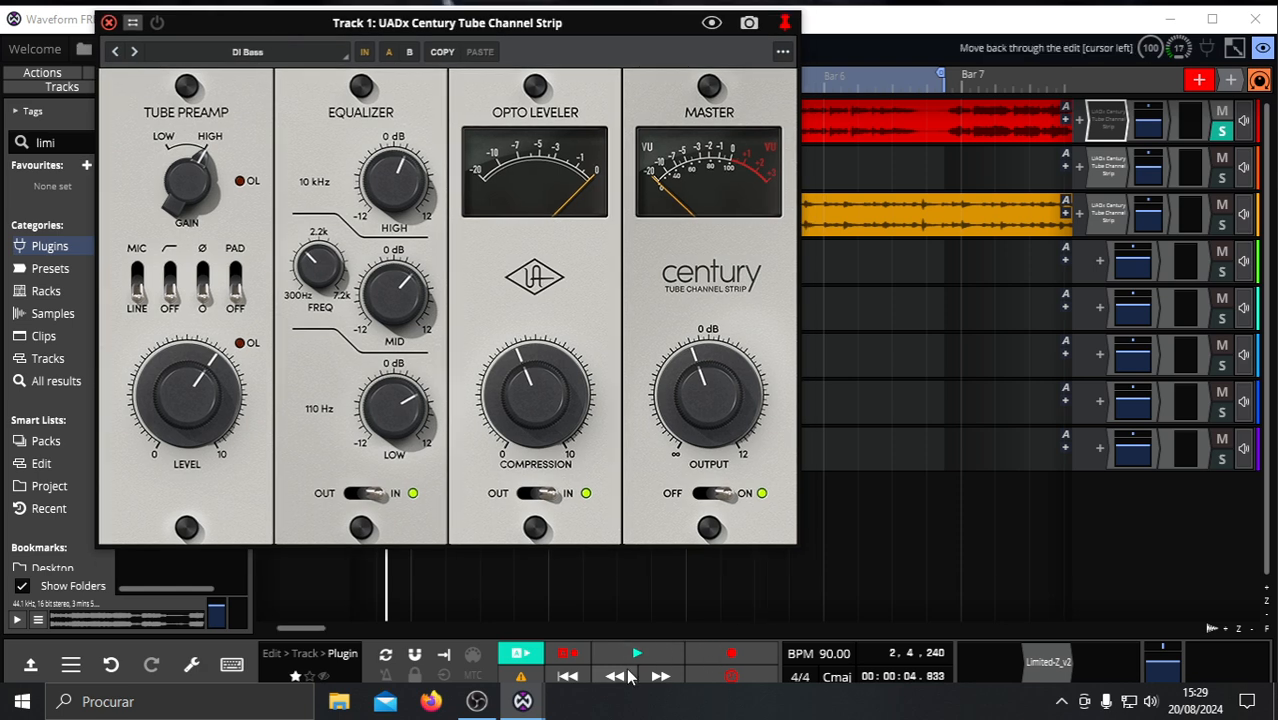
click(635, 655)
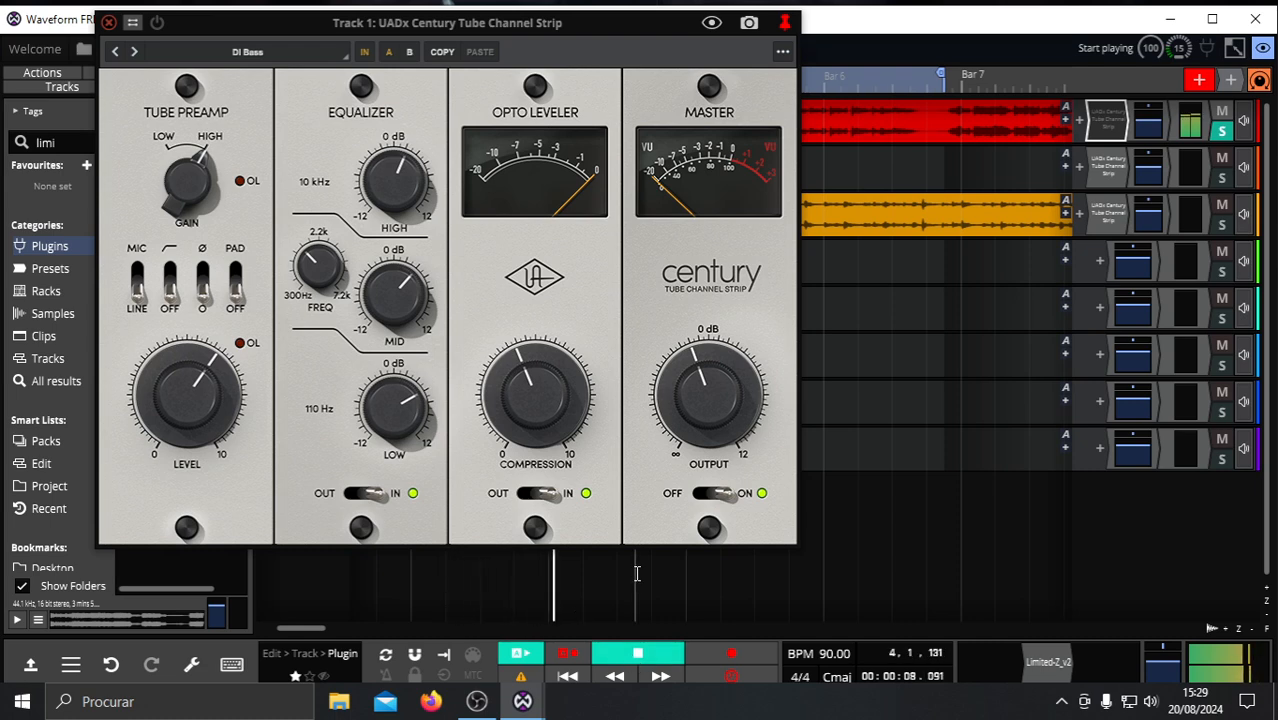
Load the Default preset in Track 1's channel strip and enable the plug-in.
click(135, 52)
click(117, 53)
click(117, 53)
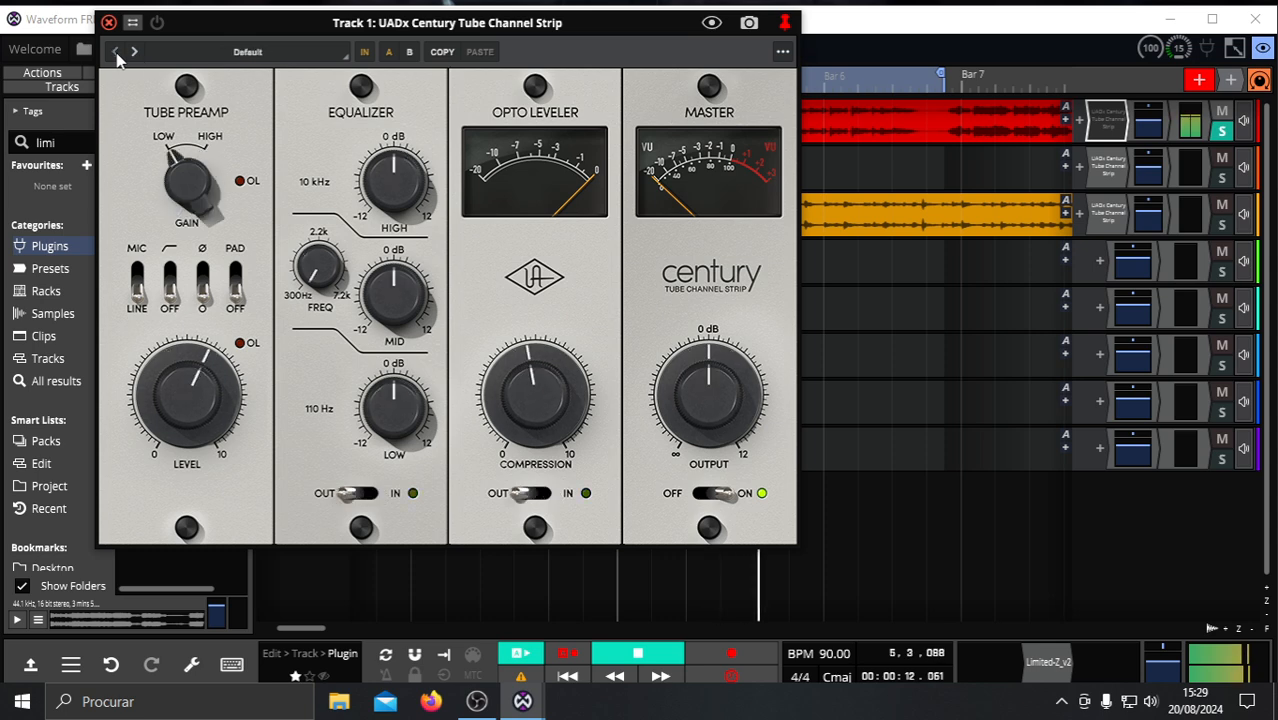
click(117, 53)
click(134, 53)
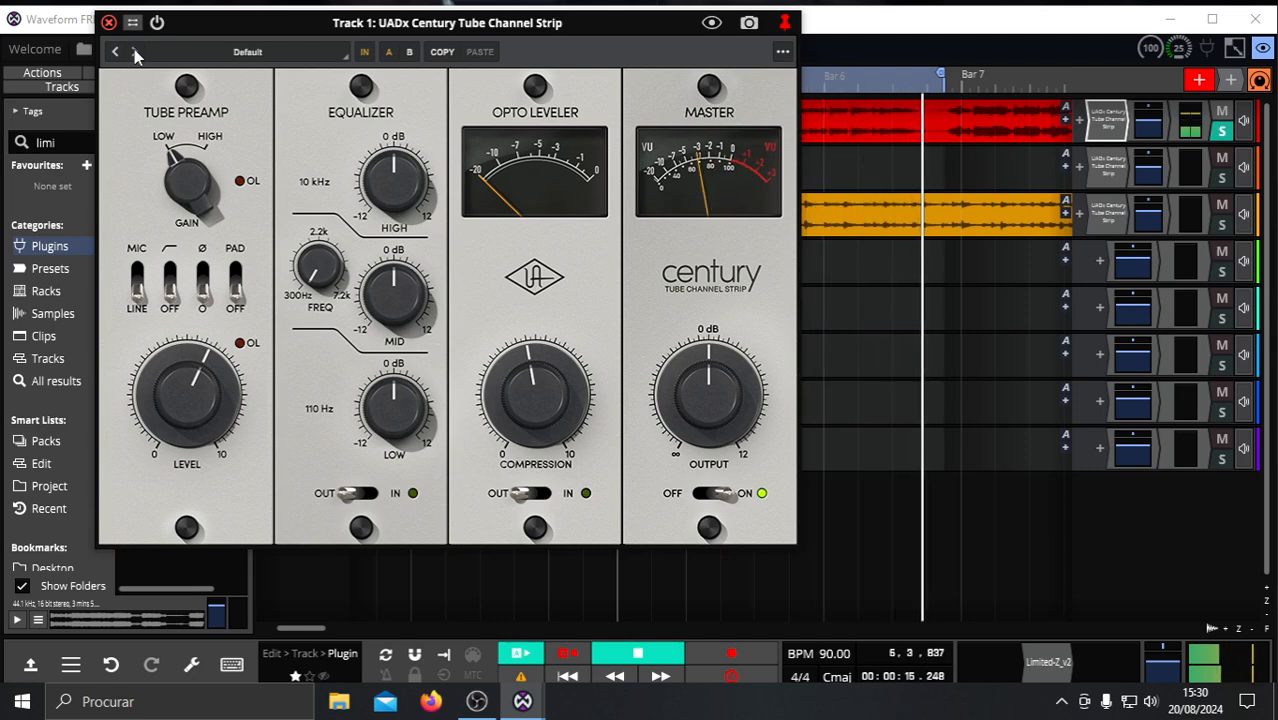
Audition the DI Bass, DI Funk Guitar, Drum Crush and E Guitar - Cab Mic presets on the Track 1 vocals.
click(136, 53)
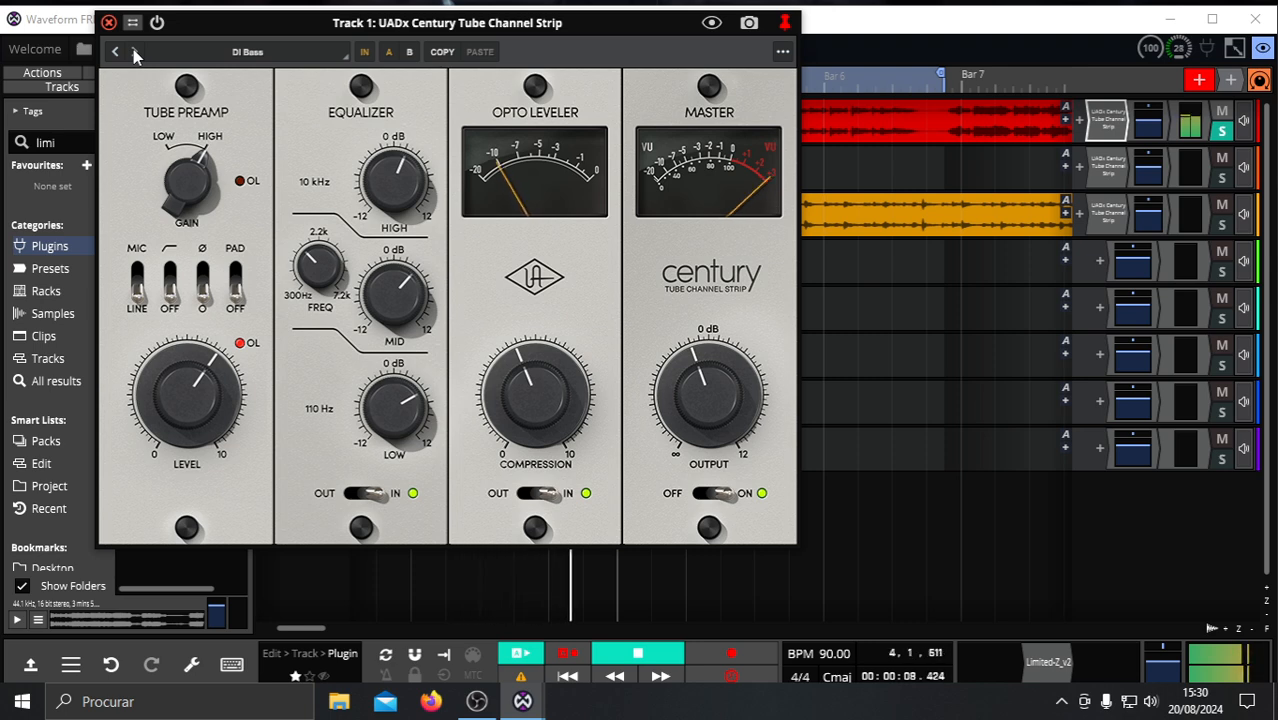
click(135, 52)
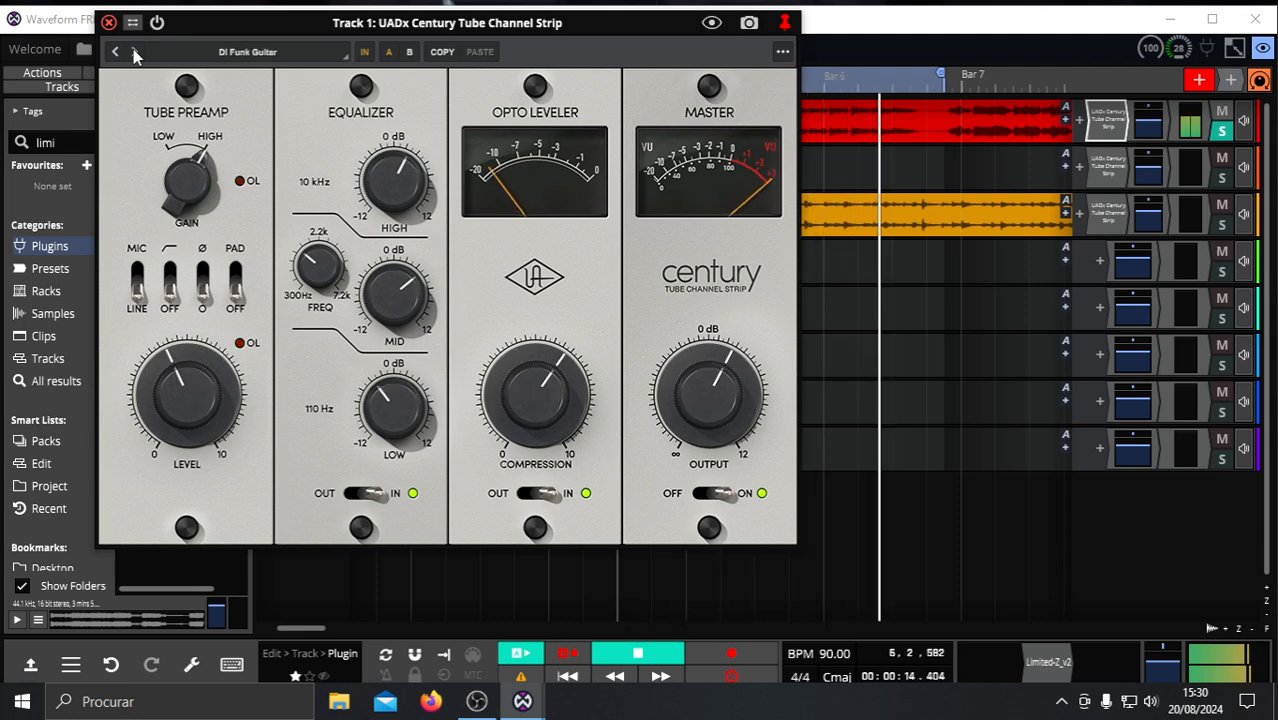
click(135, 52)
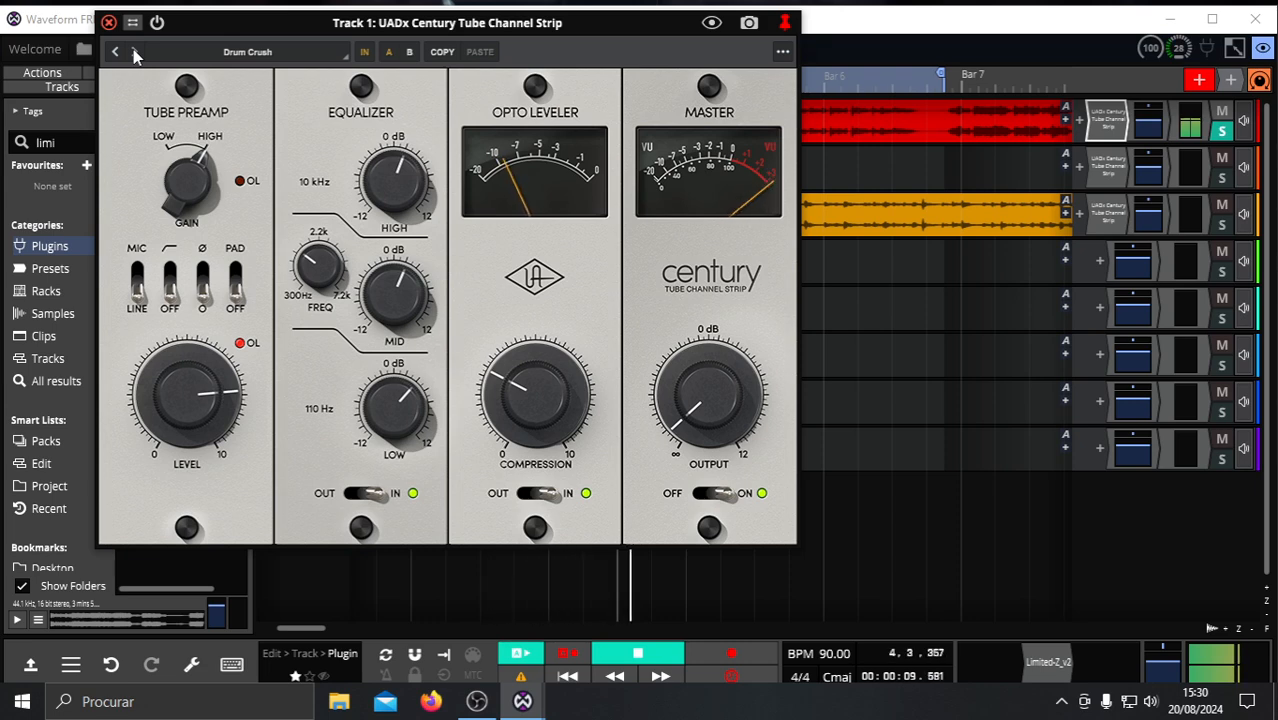
click(135, 52)
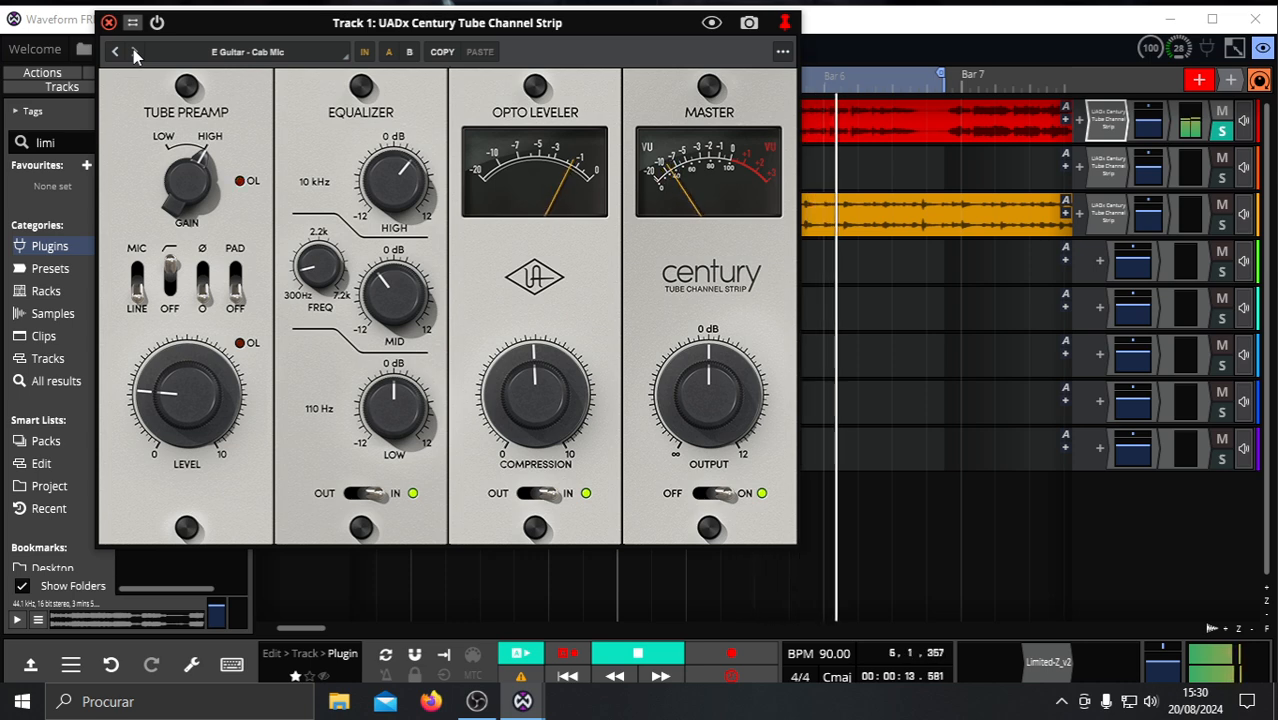
Audition the Female Rap Clean, Female Rap Overload, Female Vox 02 and Female Vox 01 presets on the Track 1 vocals.
click(135, 52)
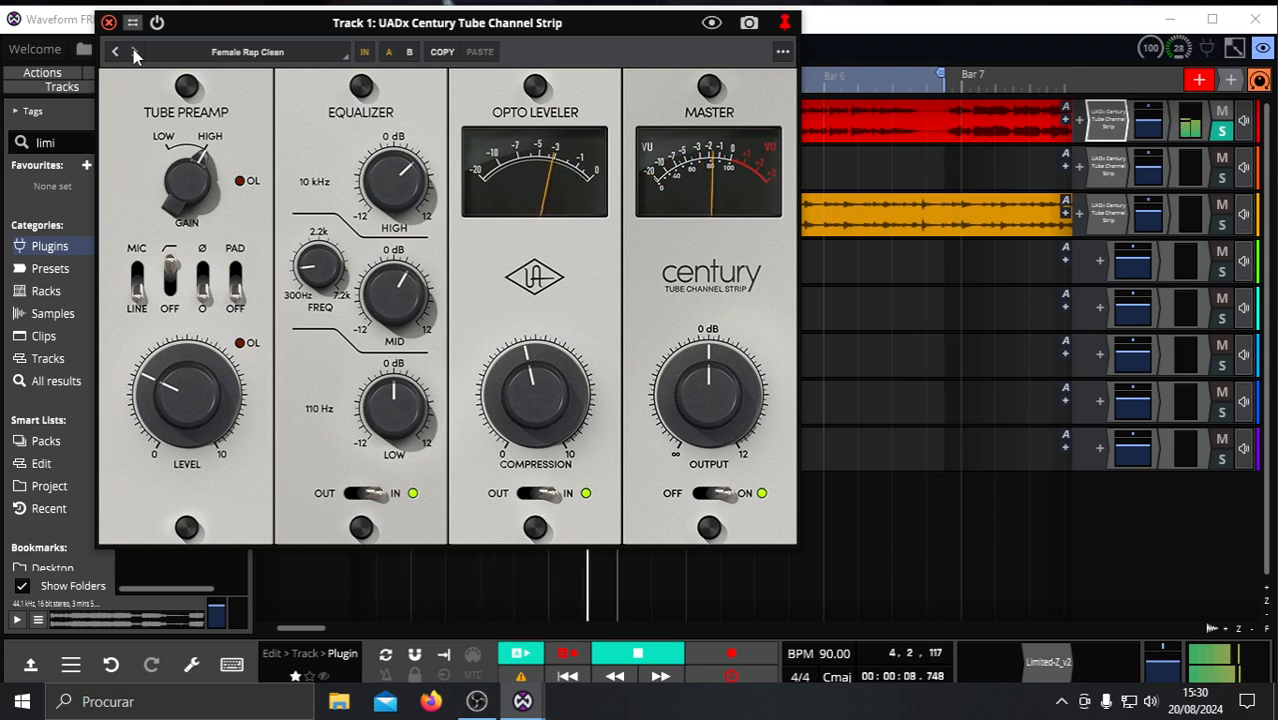
click(135, 52)
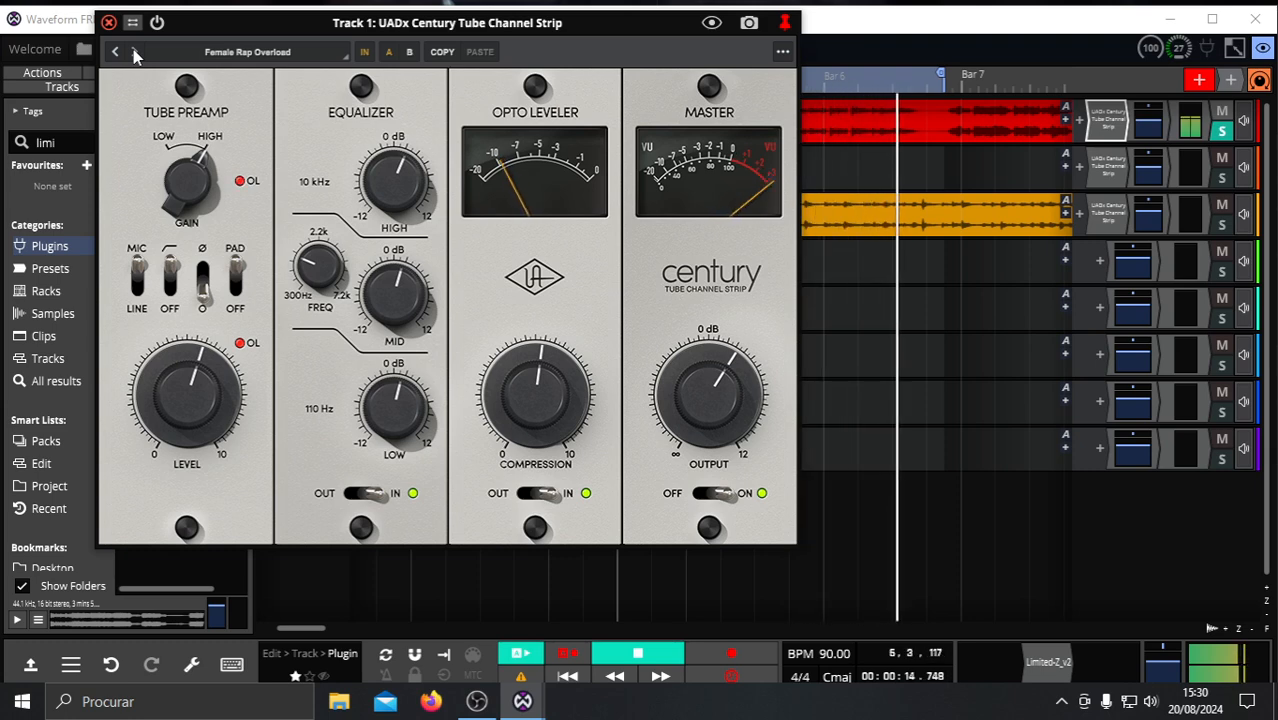
click(135, 52)
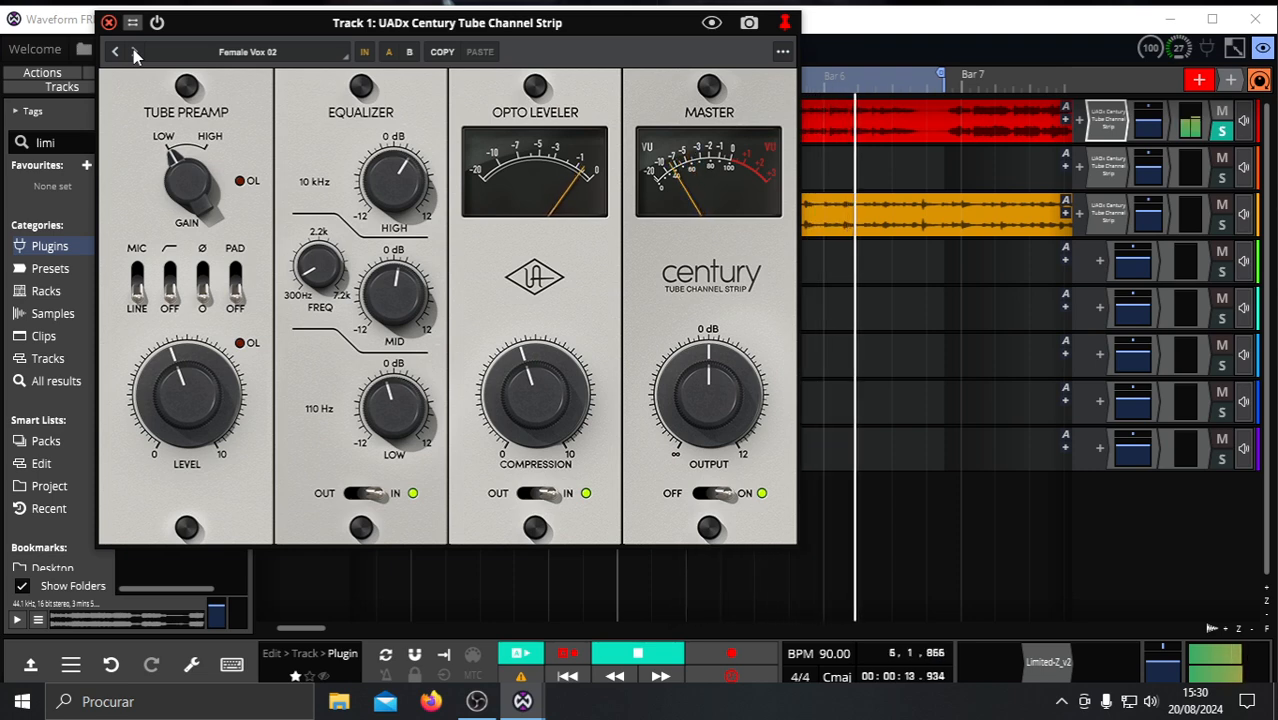
click(135, 52)
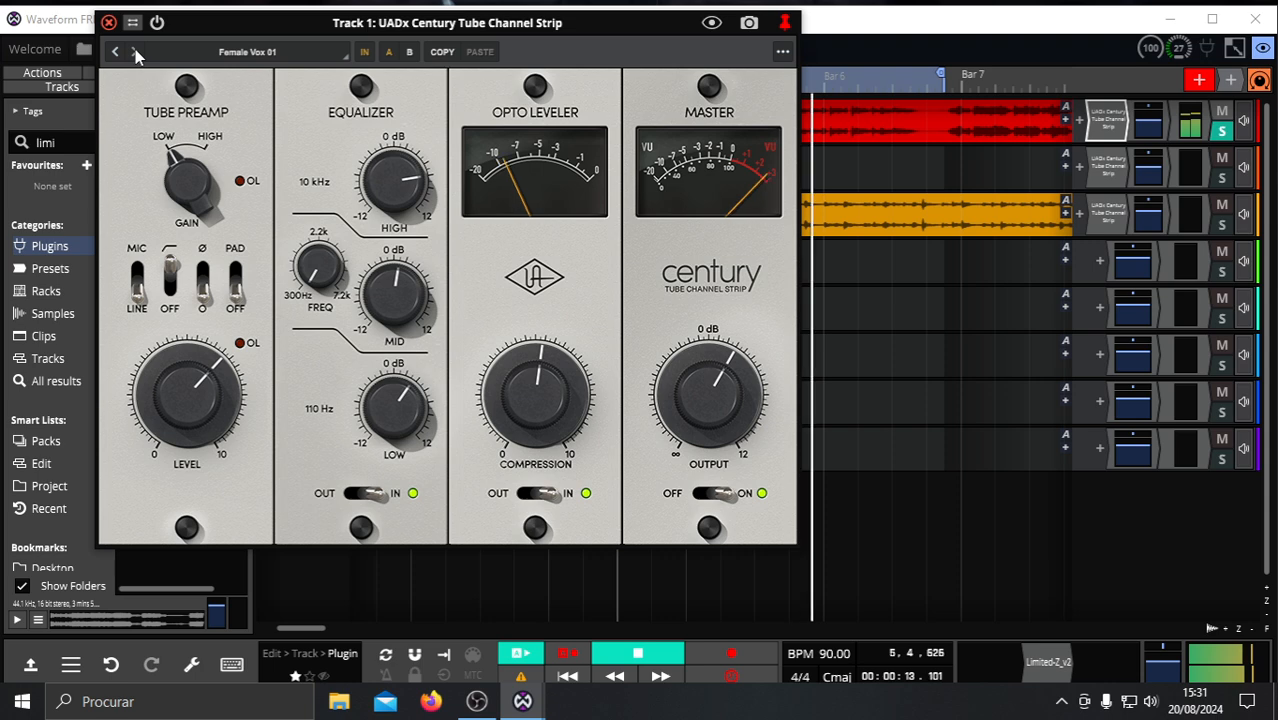
Audition the Geddy Bite Bass Gtr, Hyped Male VO 1, Hyped Male VO 2 and I Want A Big Beat presets on Track 1.
click(136, 52)
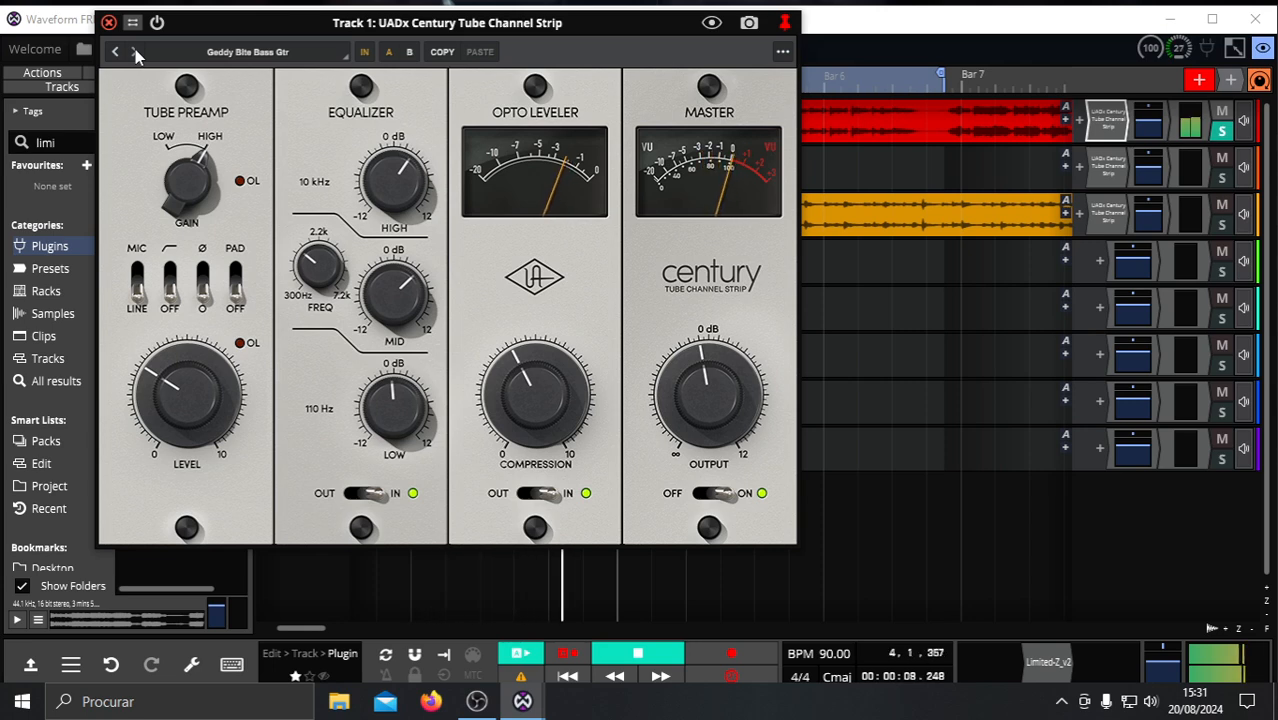
click(136, 55)
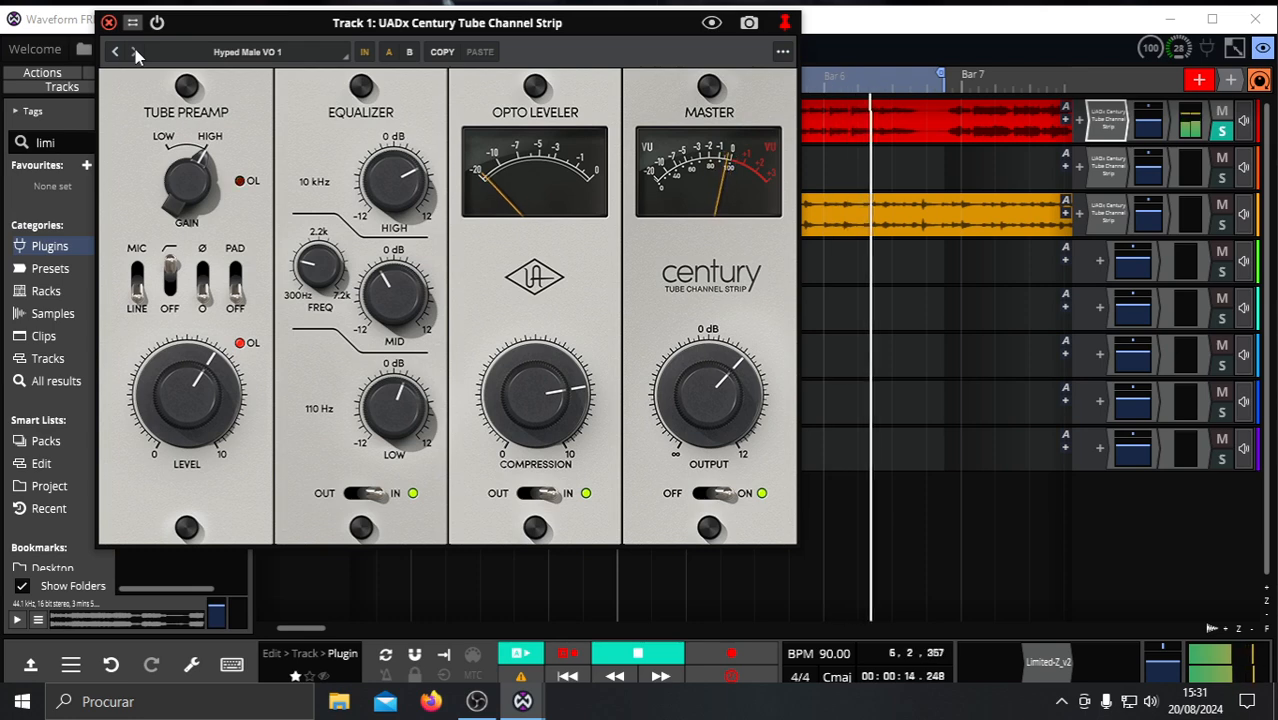
click(136, 55)
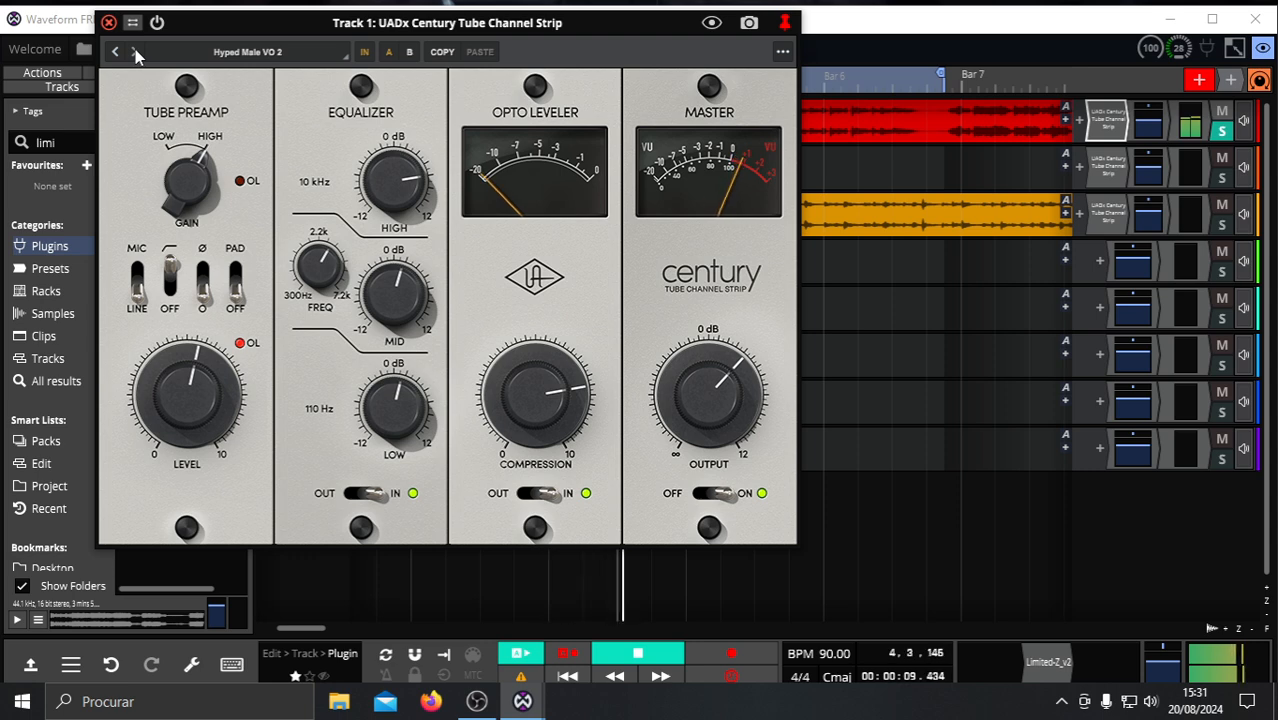
click(136, 55)
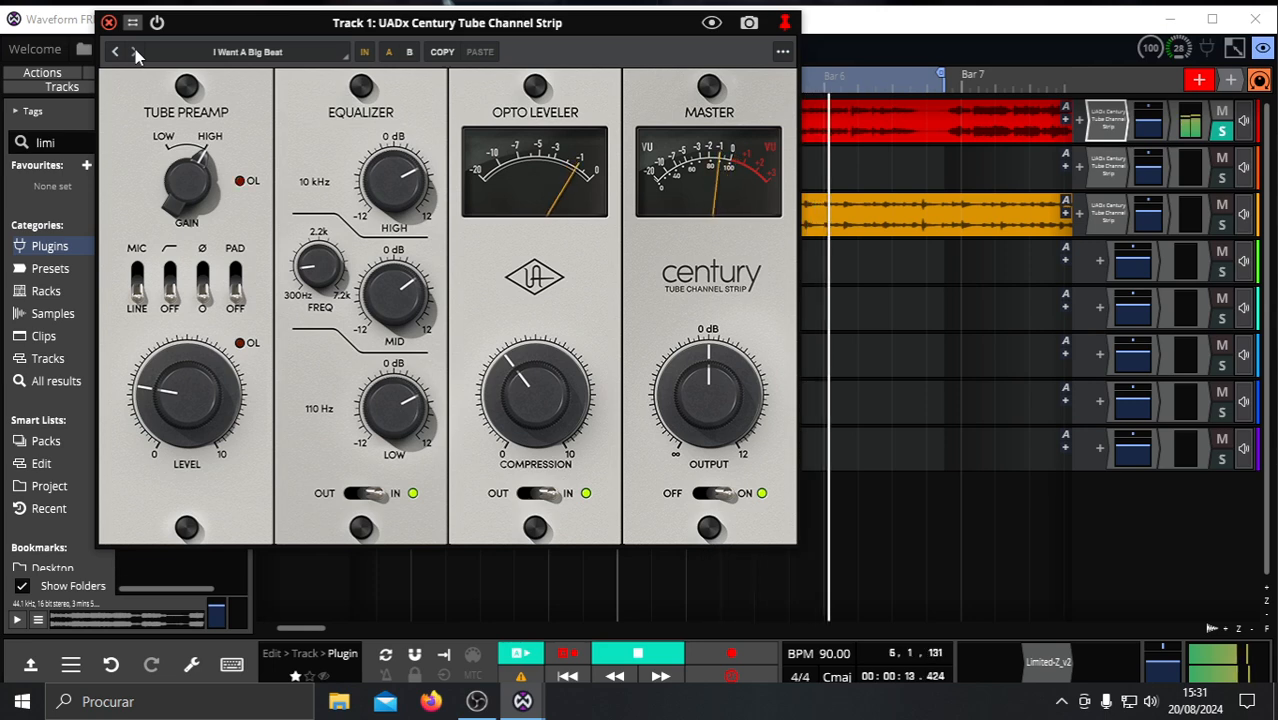
Audition the Kick - Front Head with Bleed, Kick - Front Head and Kiss The Master presets on the Track 1 vocals.
click(136, 55)
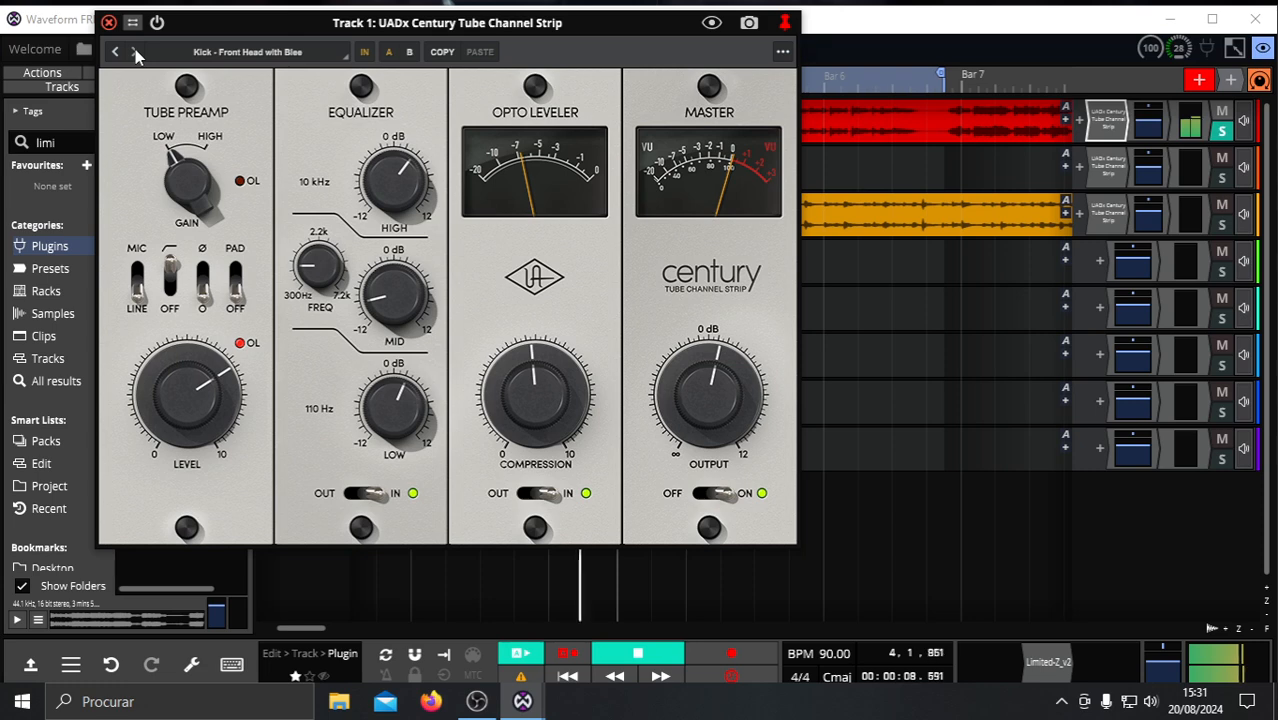
click(136, 55)
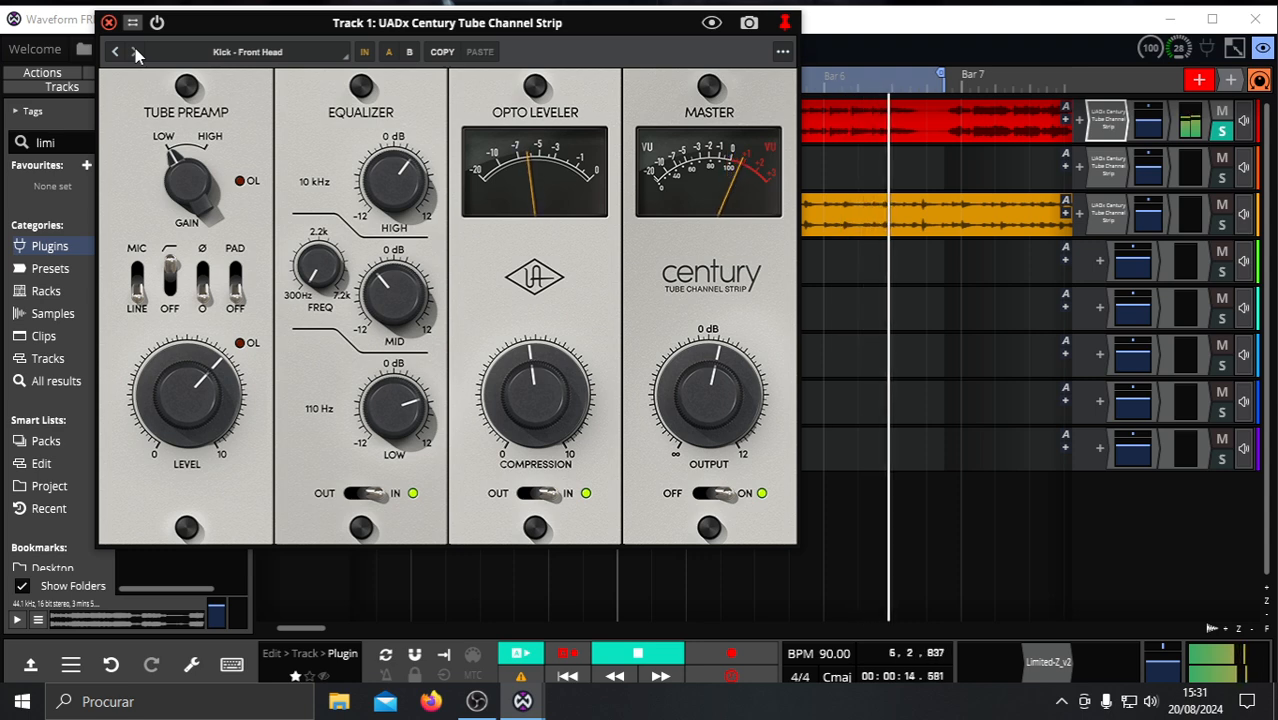
click(136, 55)
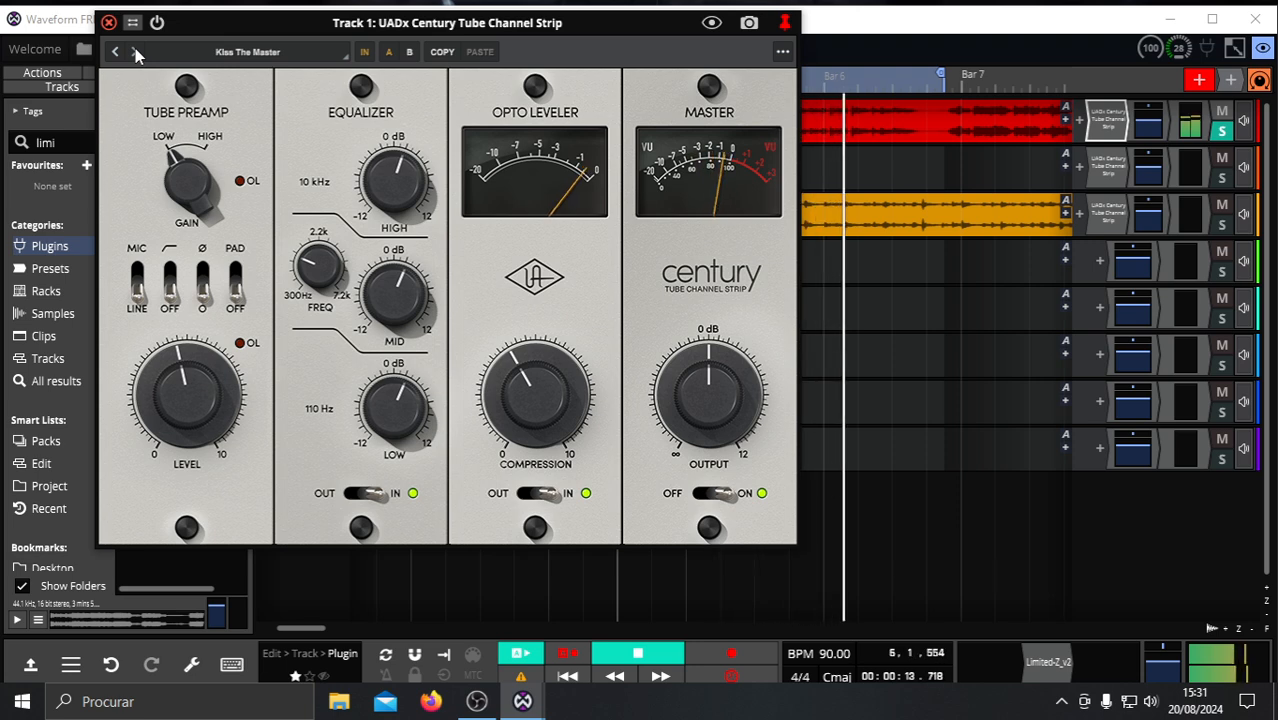
Audition the Male Melodic Rap Vocal, Male Podcast or Broadcast, Male Rap Clean, Male Rap Overload and Male Vocal presets on Track 1.
click(135, 52)
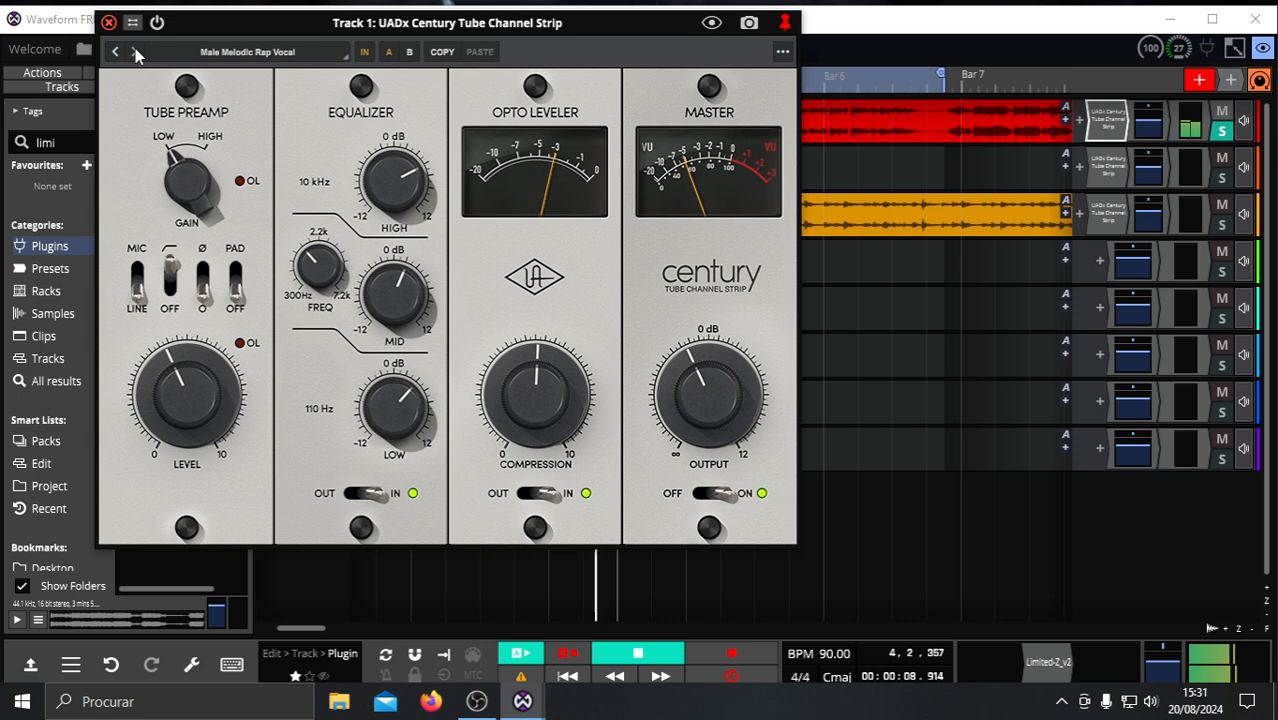
click(135, 52)
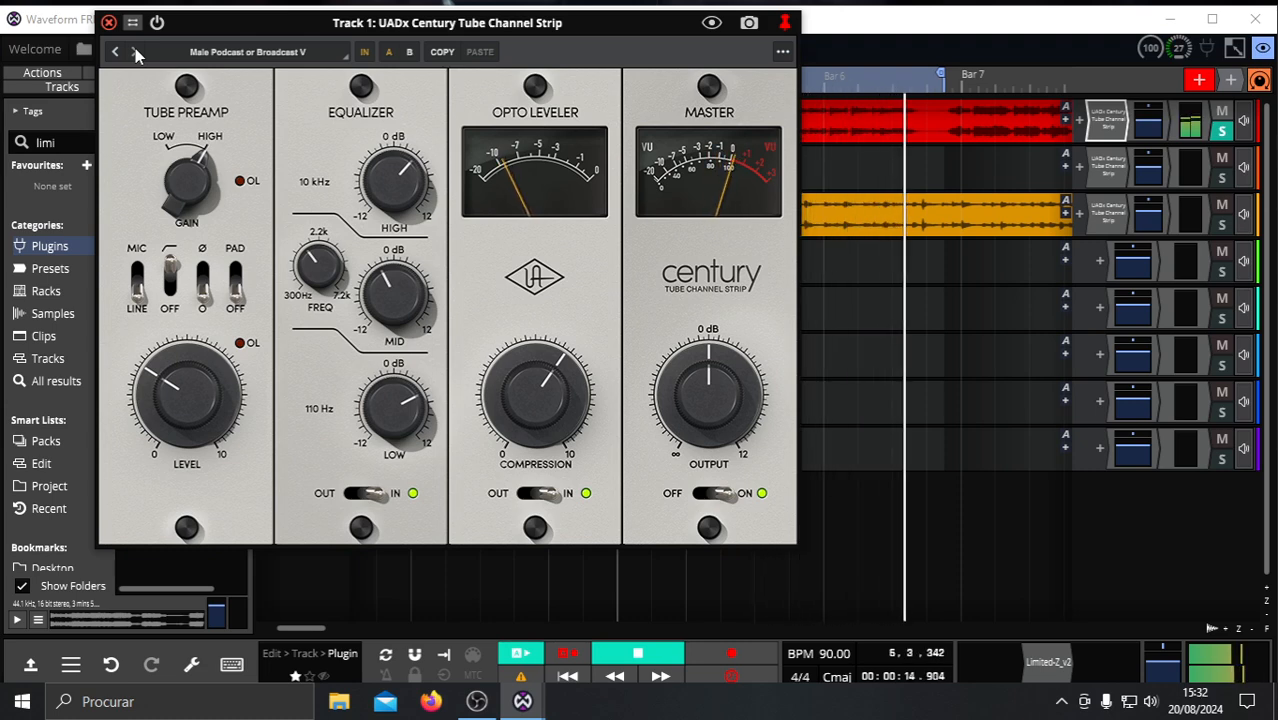
click(135, 52)
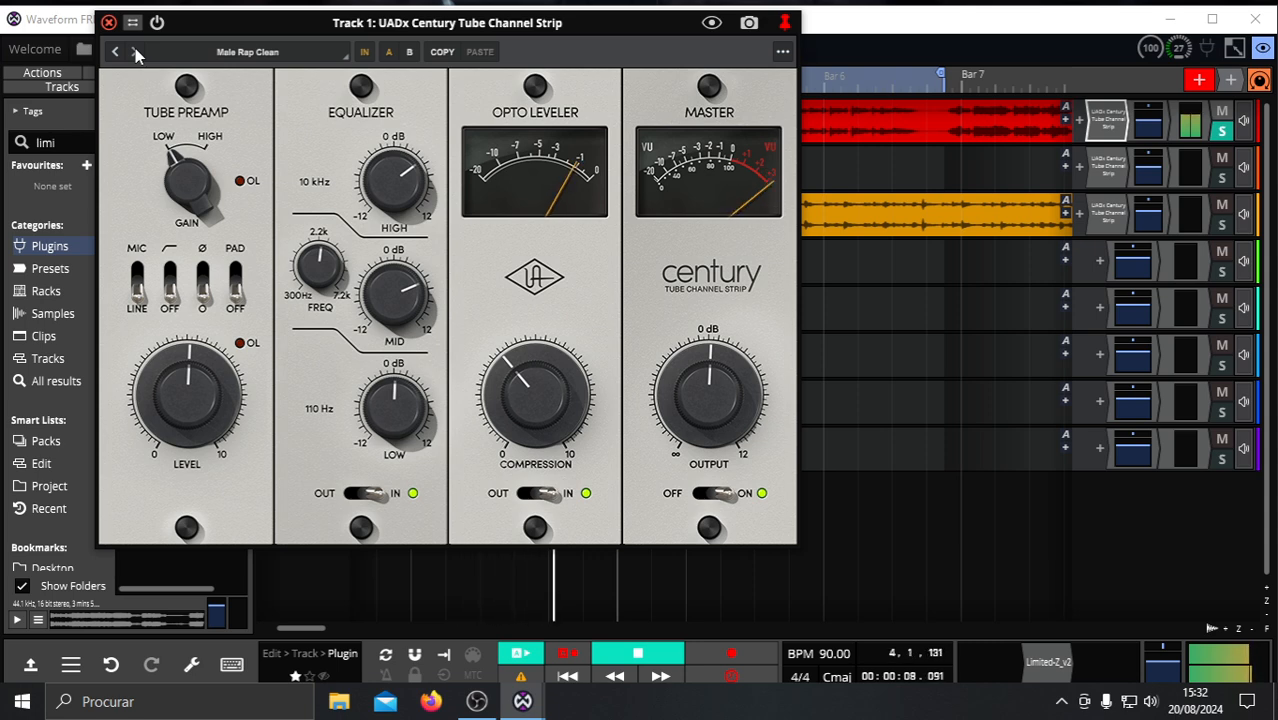
click(135, 52)
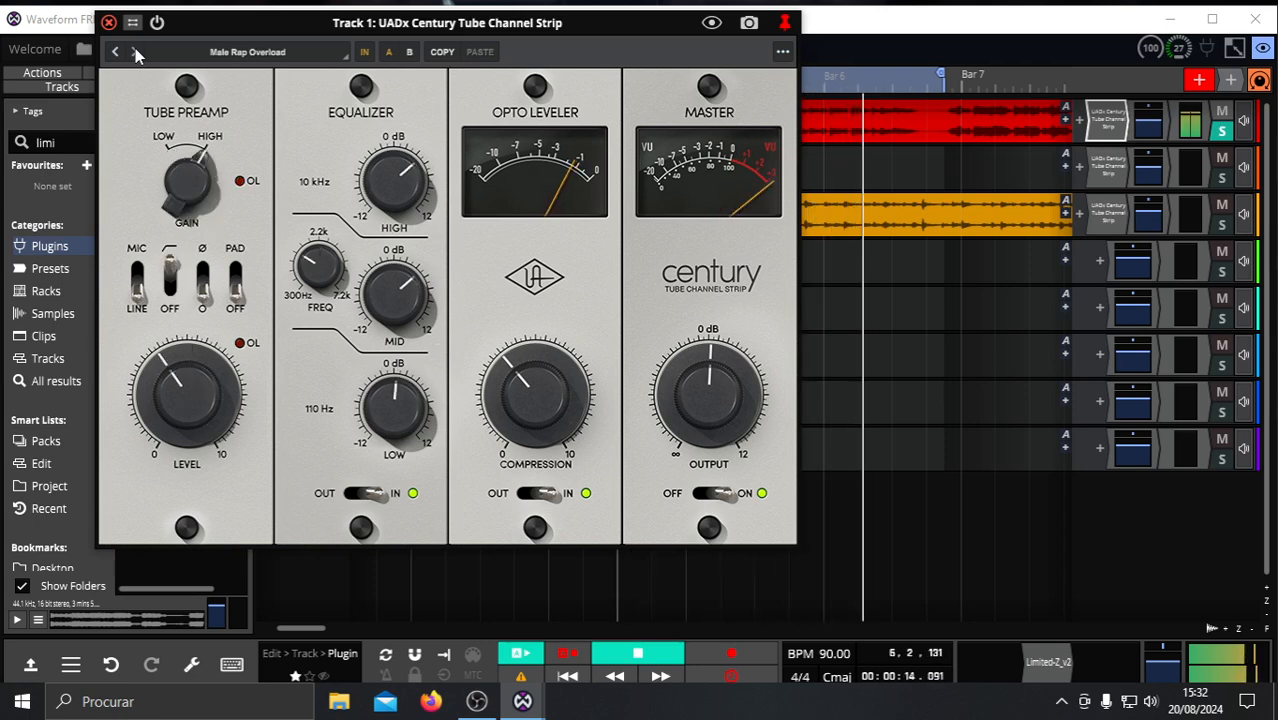
click(135, 52)
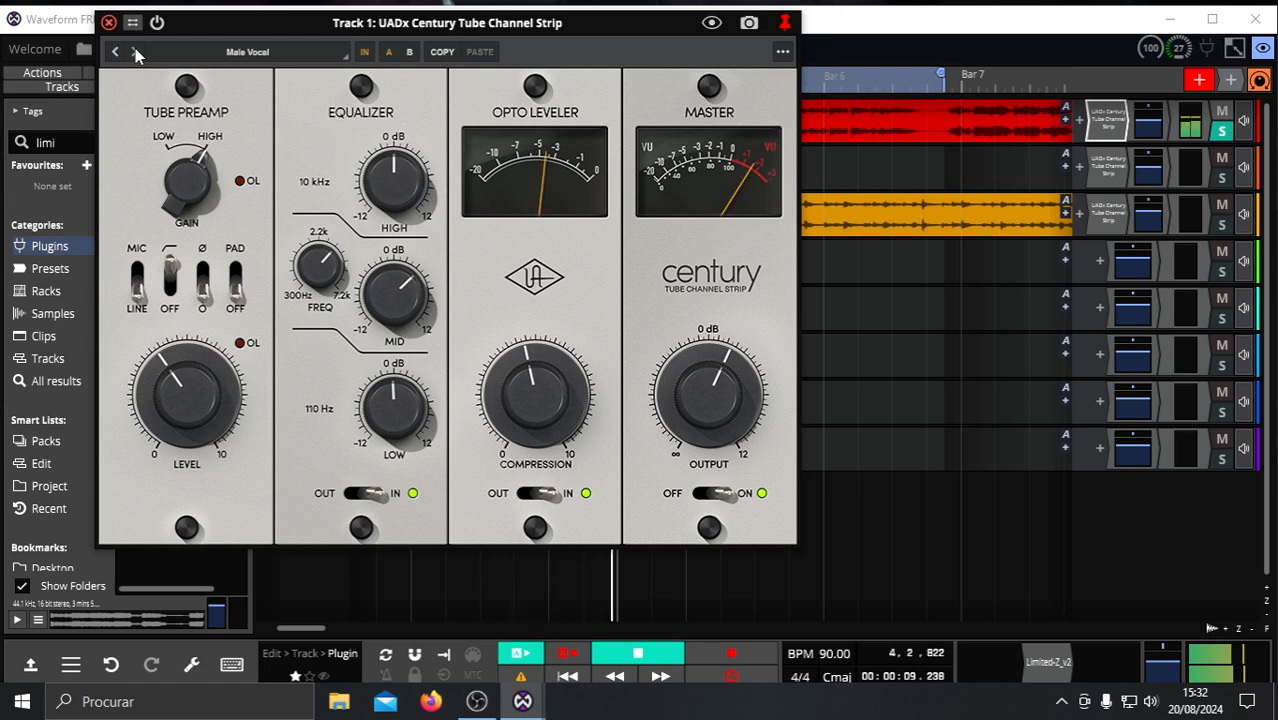
Audition the Mandolin, Open Mixed Choir Vocals, Parallel Drum Bus Universe, Piano Grandioso and Powerful Hot Vox presets on the Track 1 vocals.
click(135, 52)
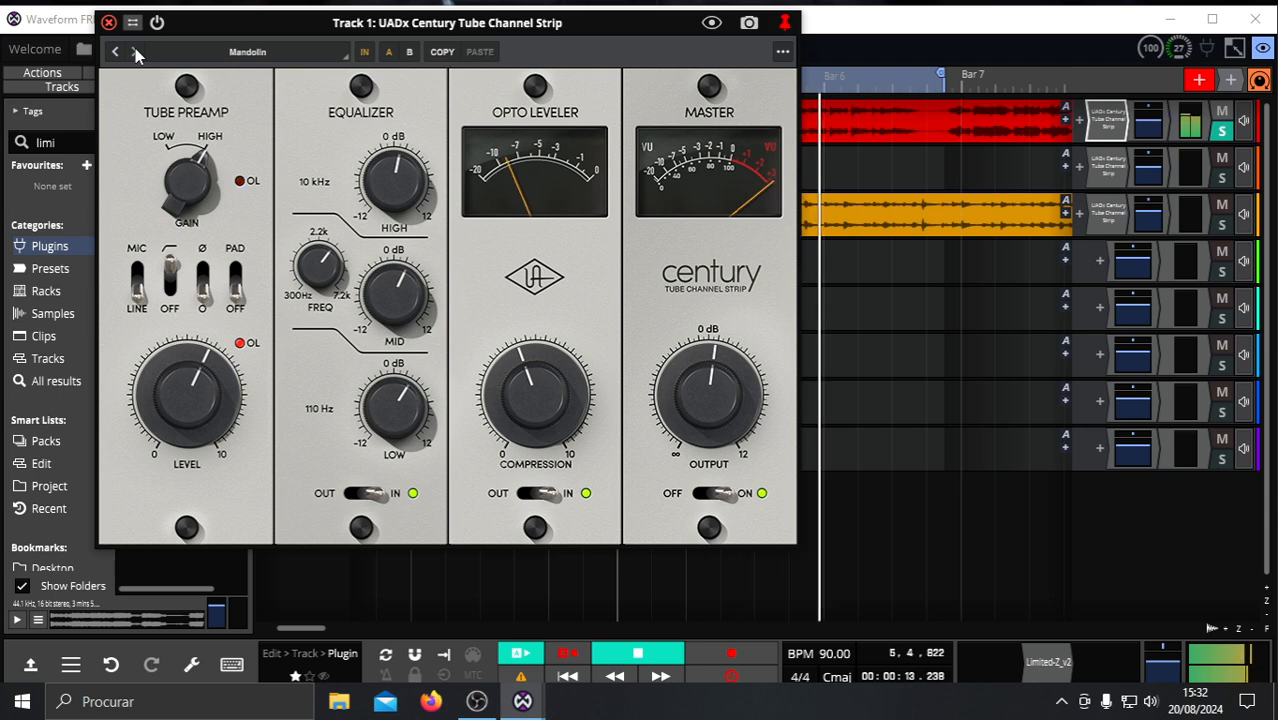
click(135, 52)
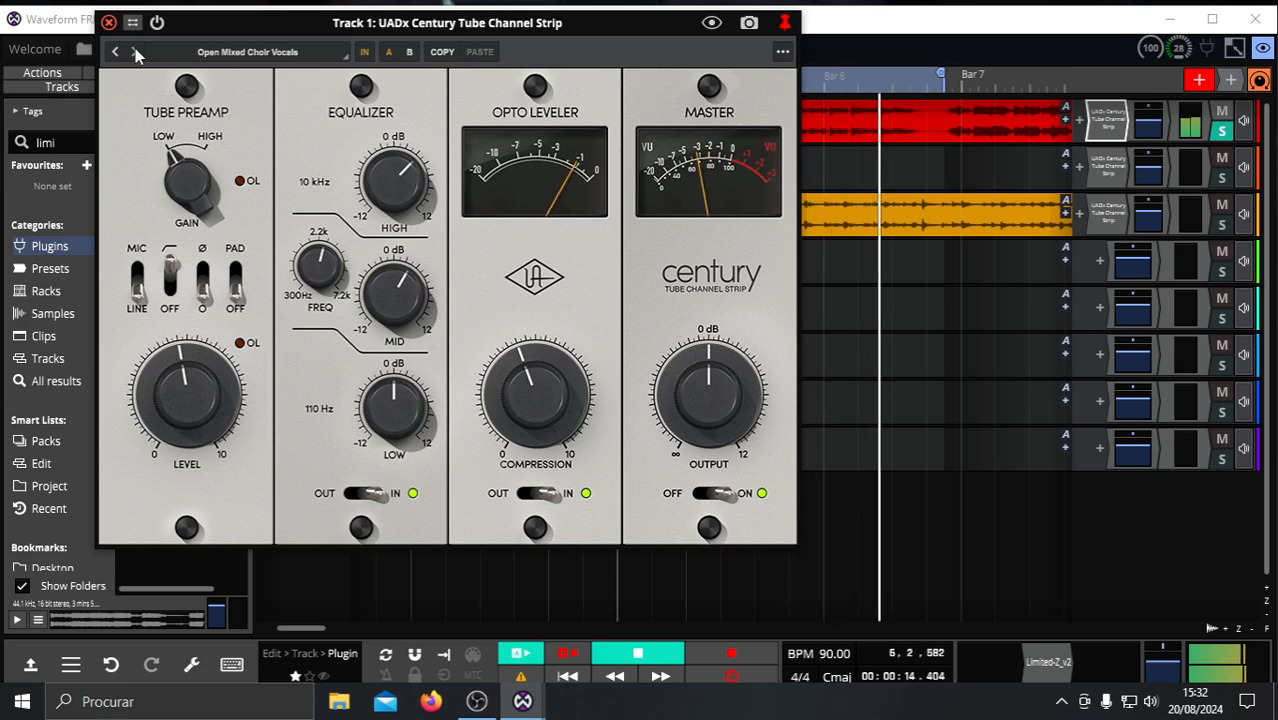
click(136, 52)
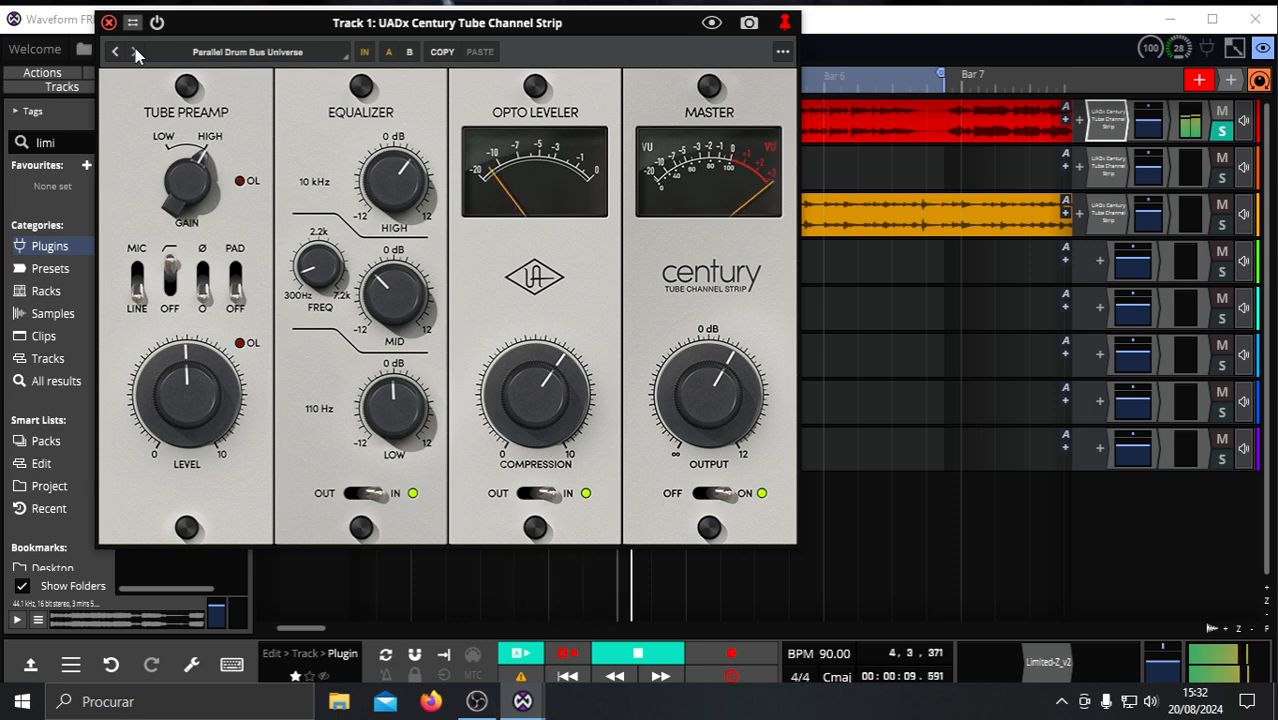
click(136, 52)
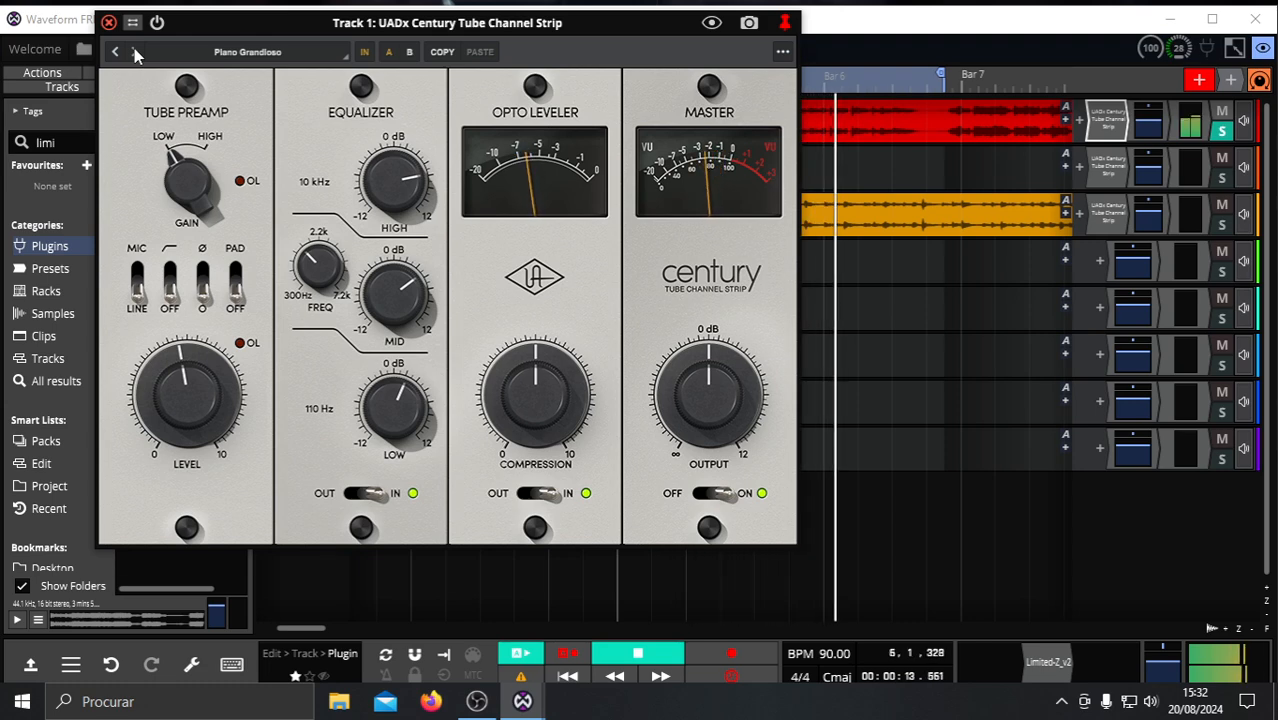
click(136, 52)
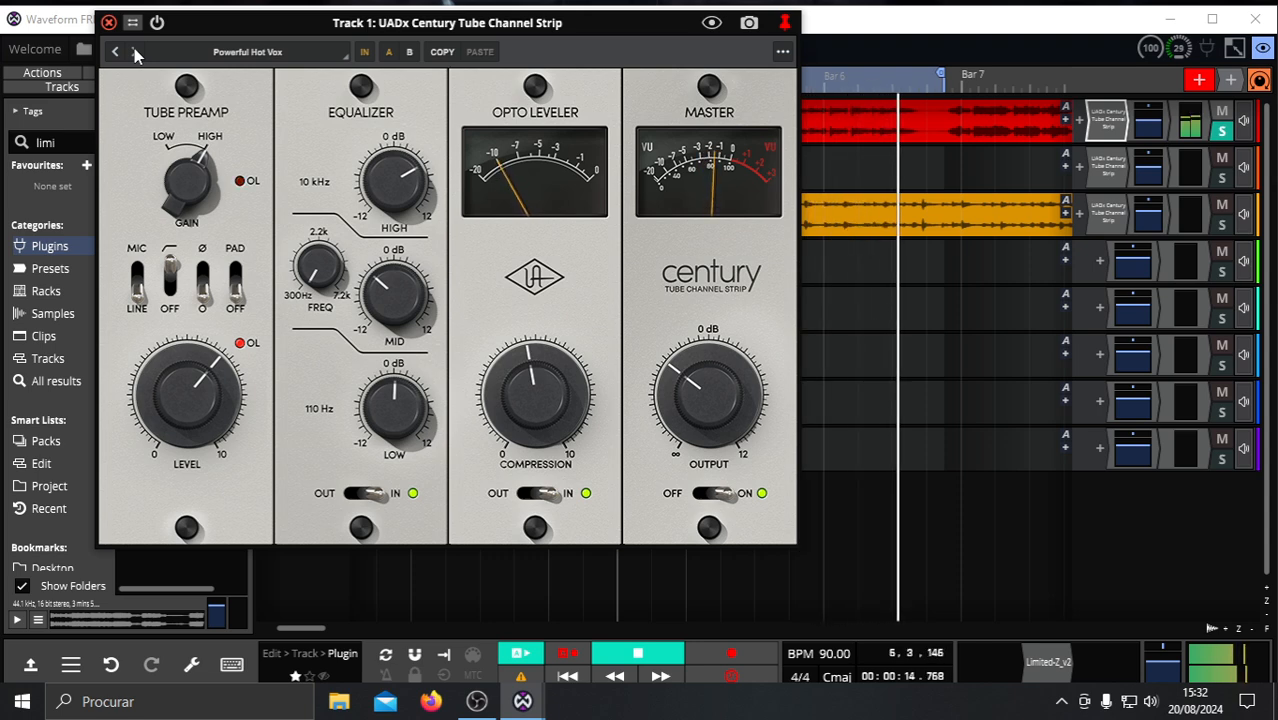
Audition the RE20, SM7 and SM58 Mic Presets, Smooth Bass Synth and Smooth Vox on the Track 1 vocals.
click(136, 52)
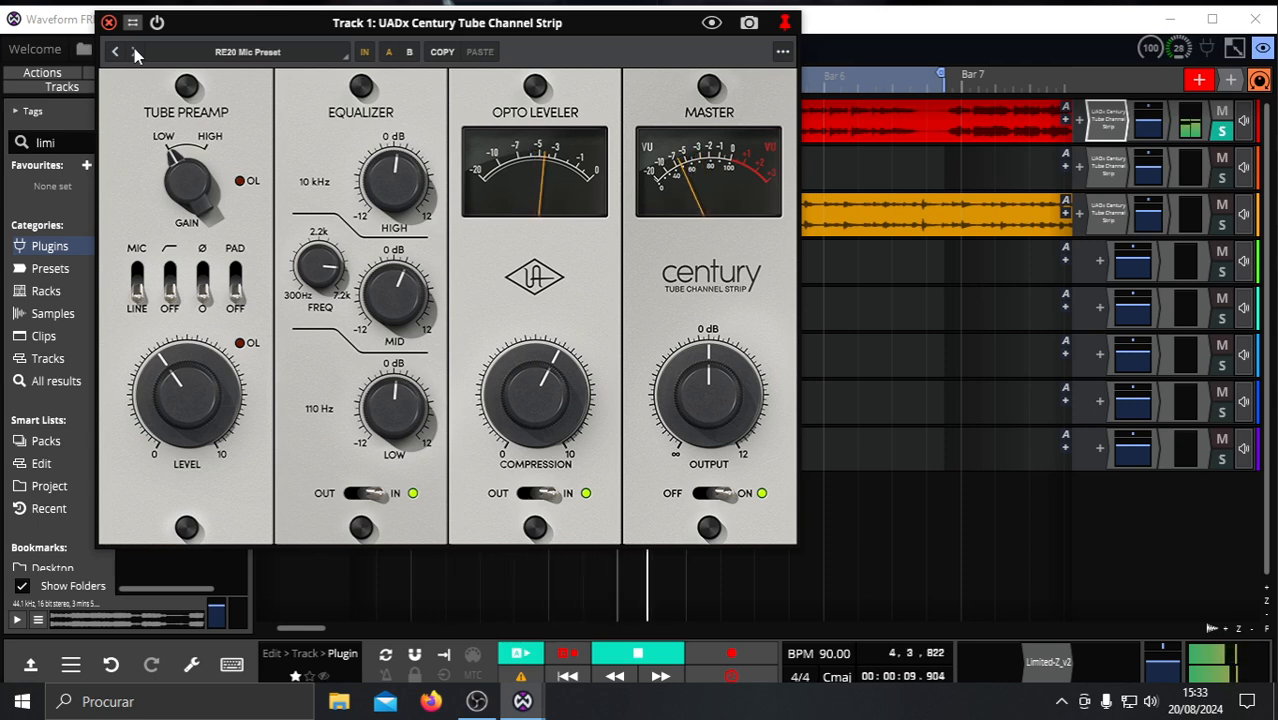
click(136, 52)
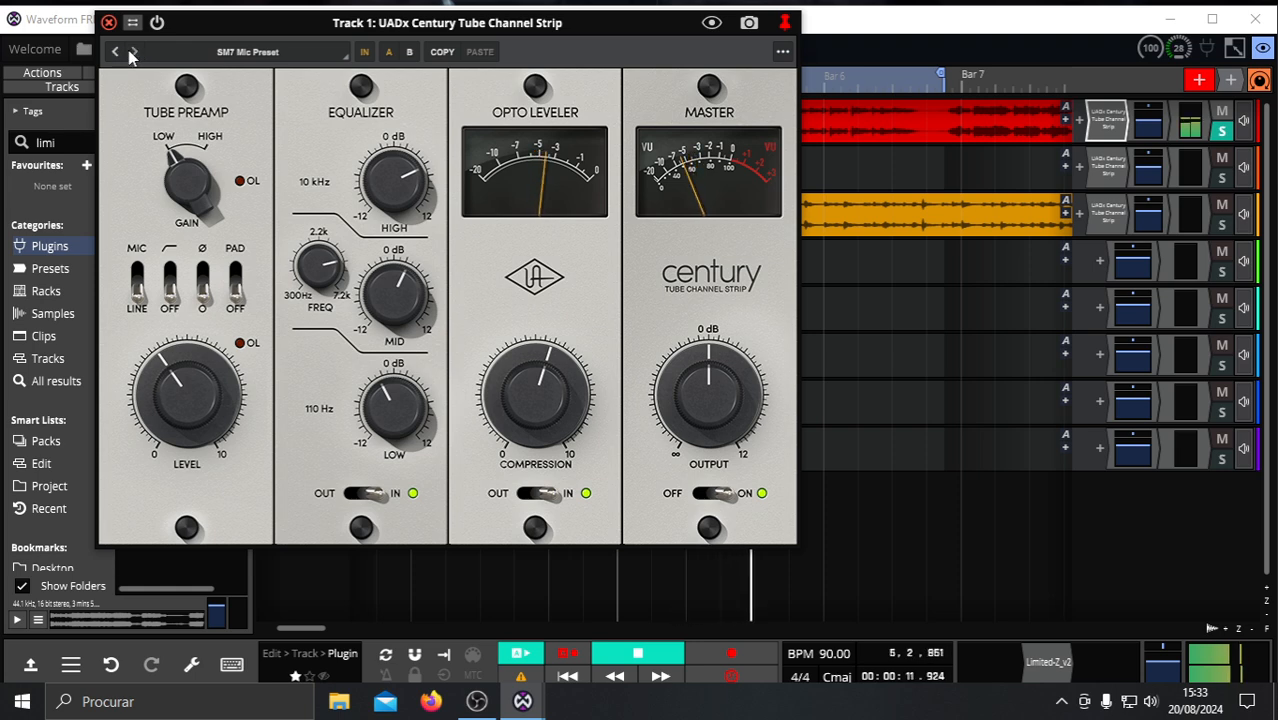
click(134, 53)
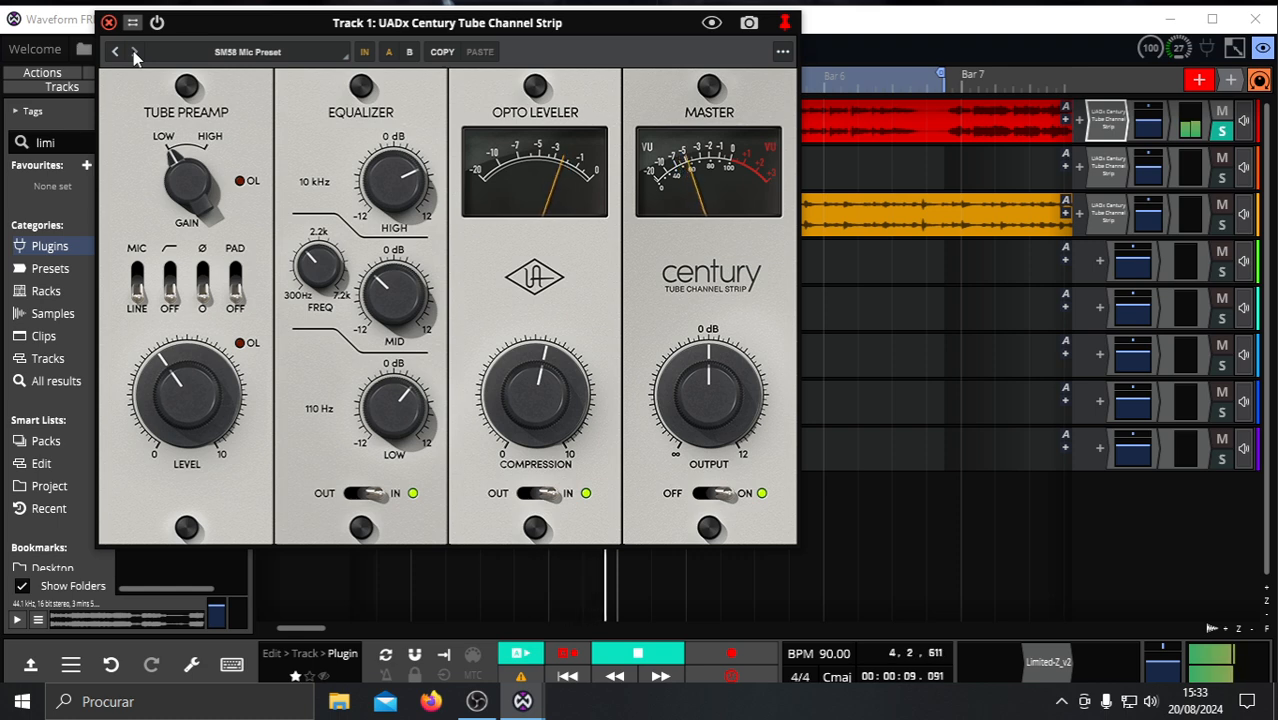
click(134, 53)
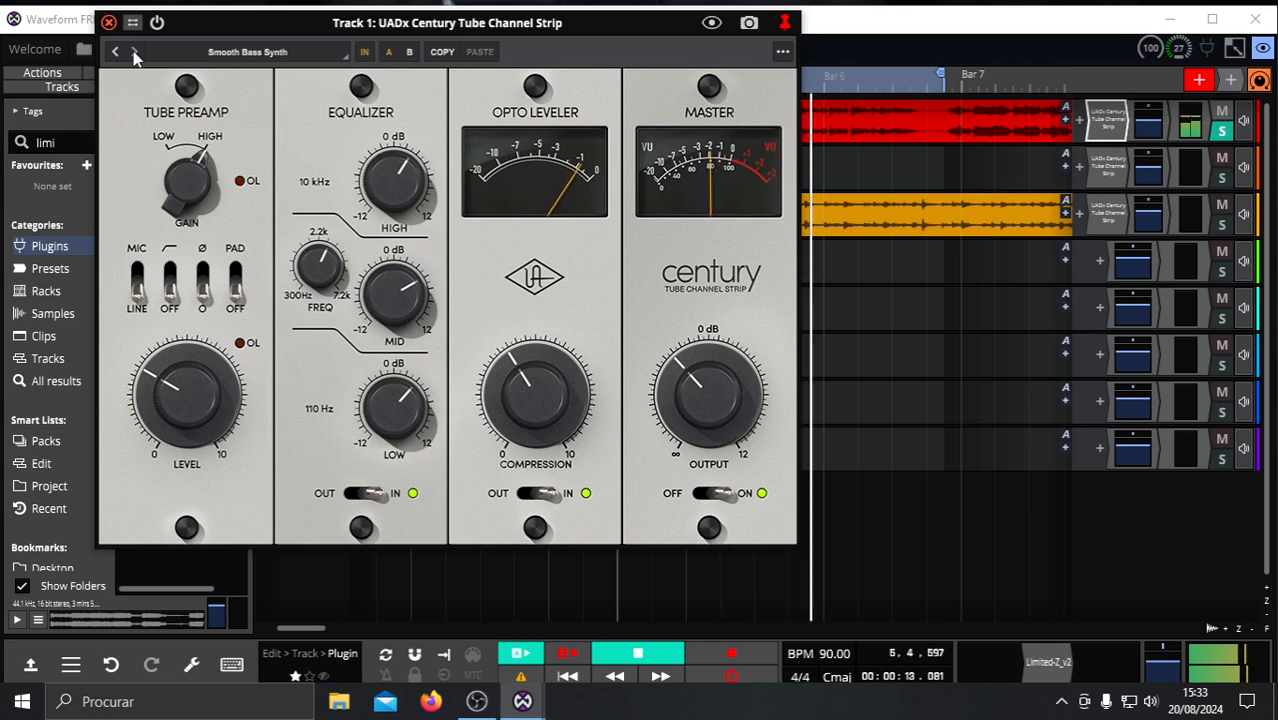
click(135, 53)
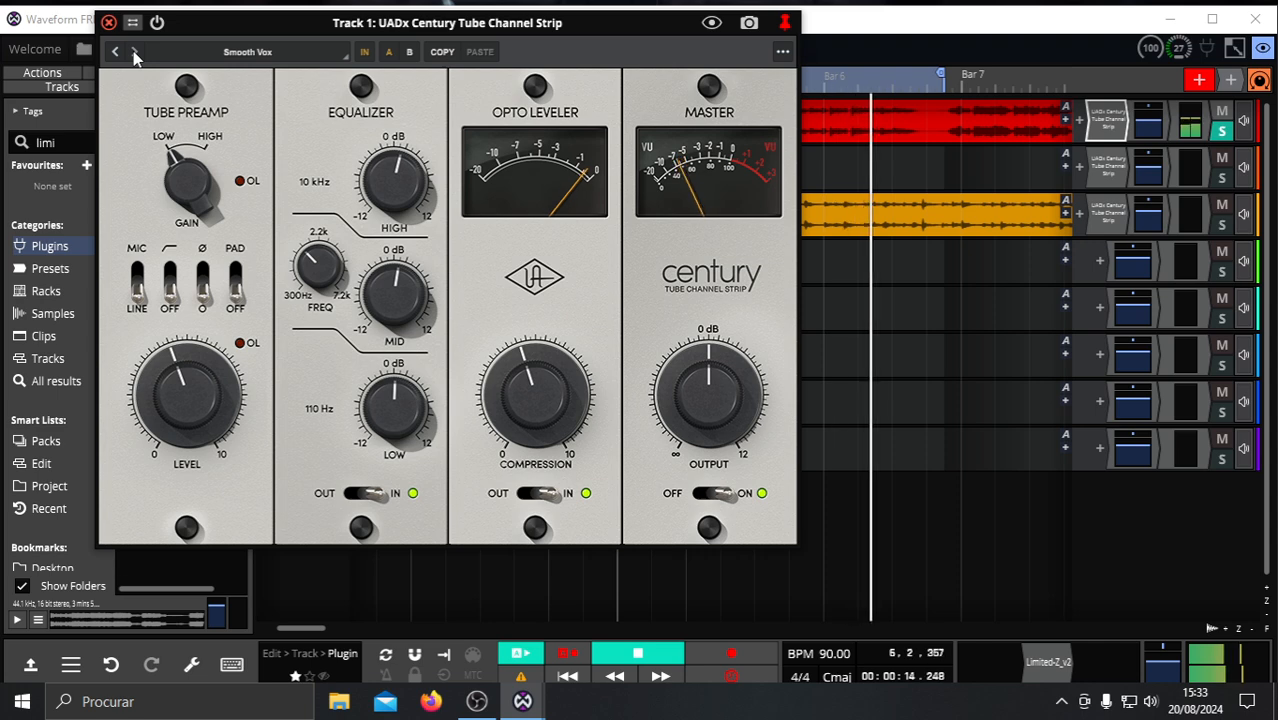
Audition the Soulful Dynamic Female Vocals, Spheroid Fat Bass, Squashzilla and Squeeze The Drums Please presets on Track 1, and stop playback.
click(135, 53)
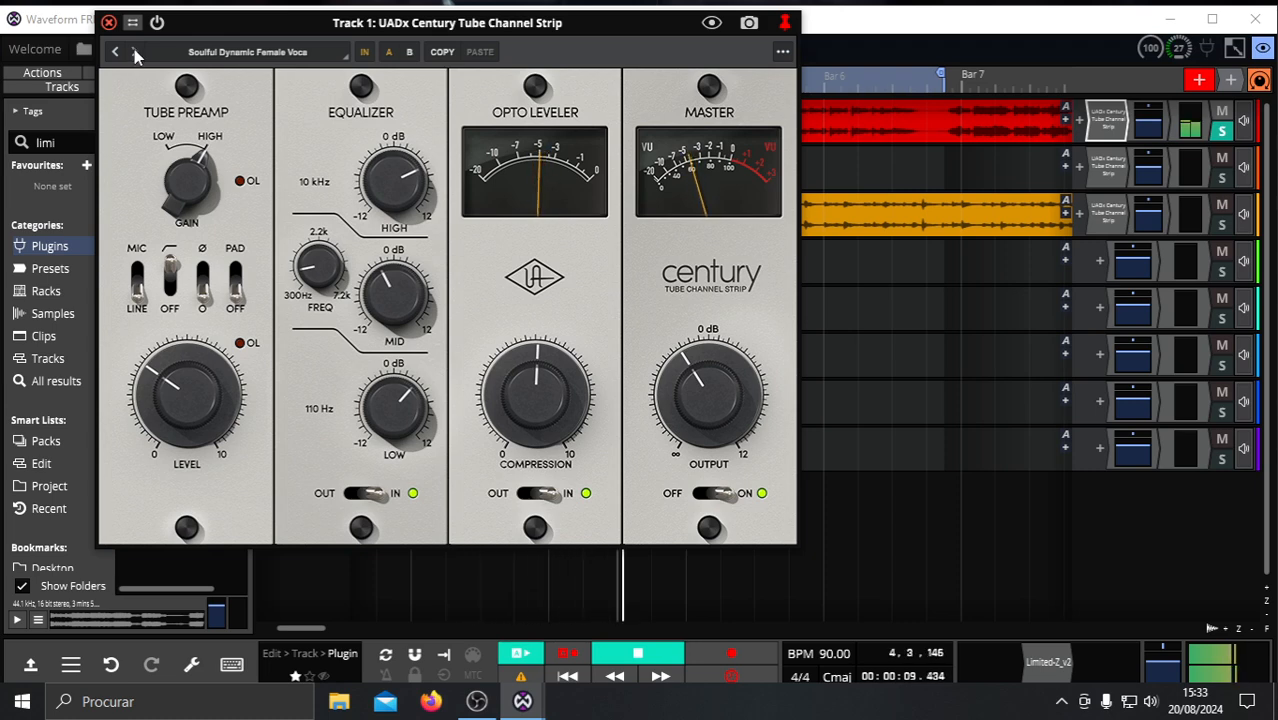
click(135, 53)
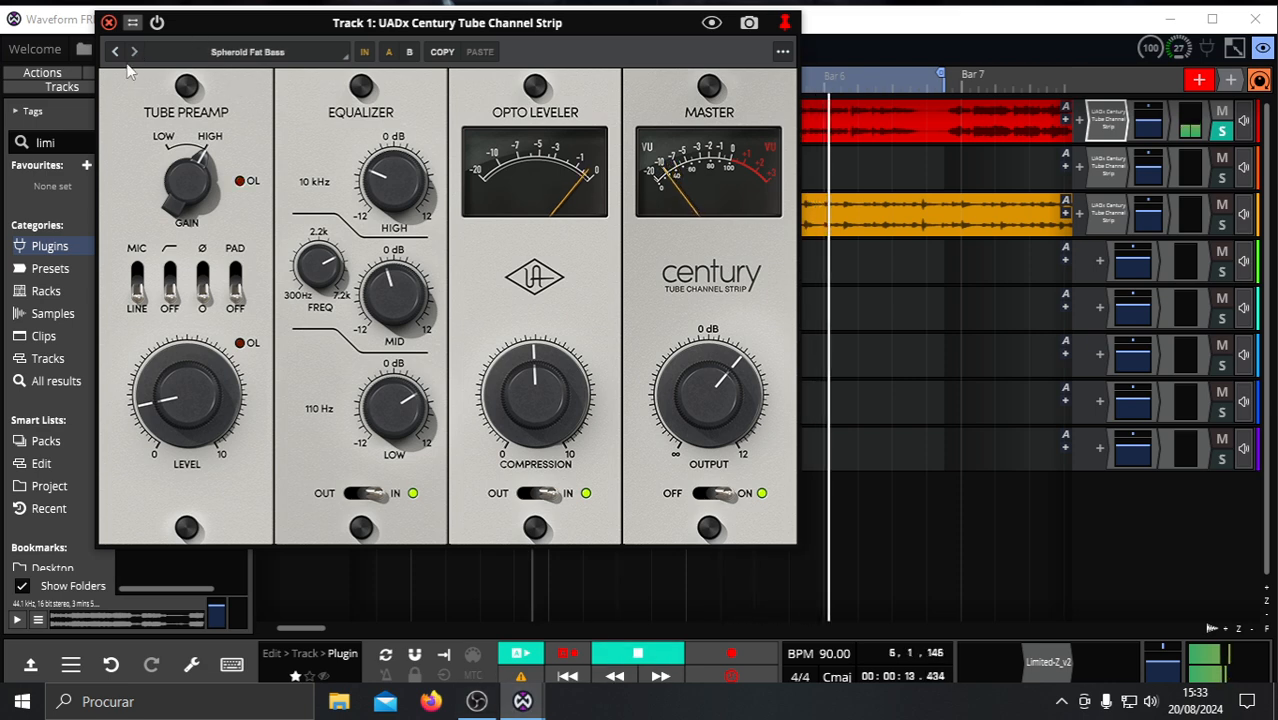
click(135, 52)
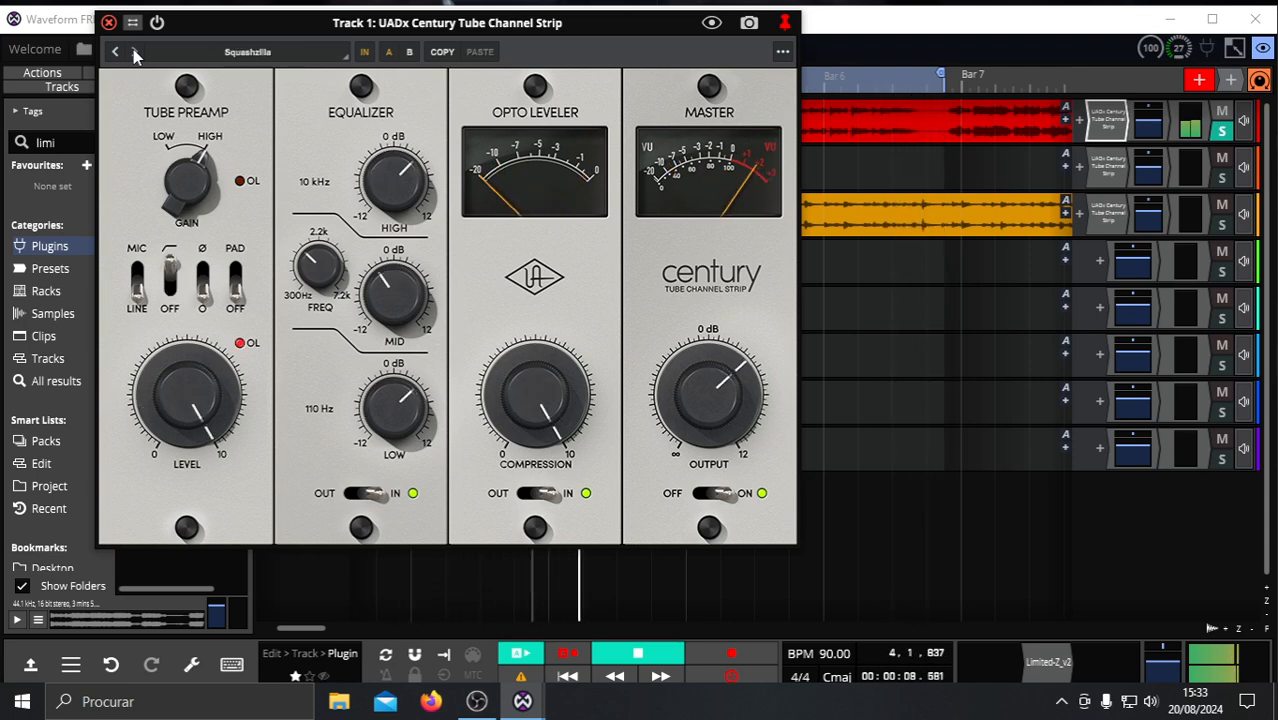
click(135, 52)
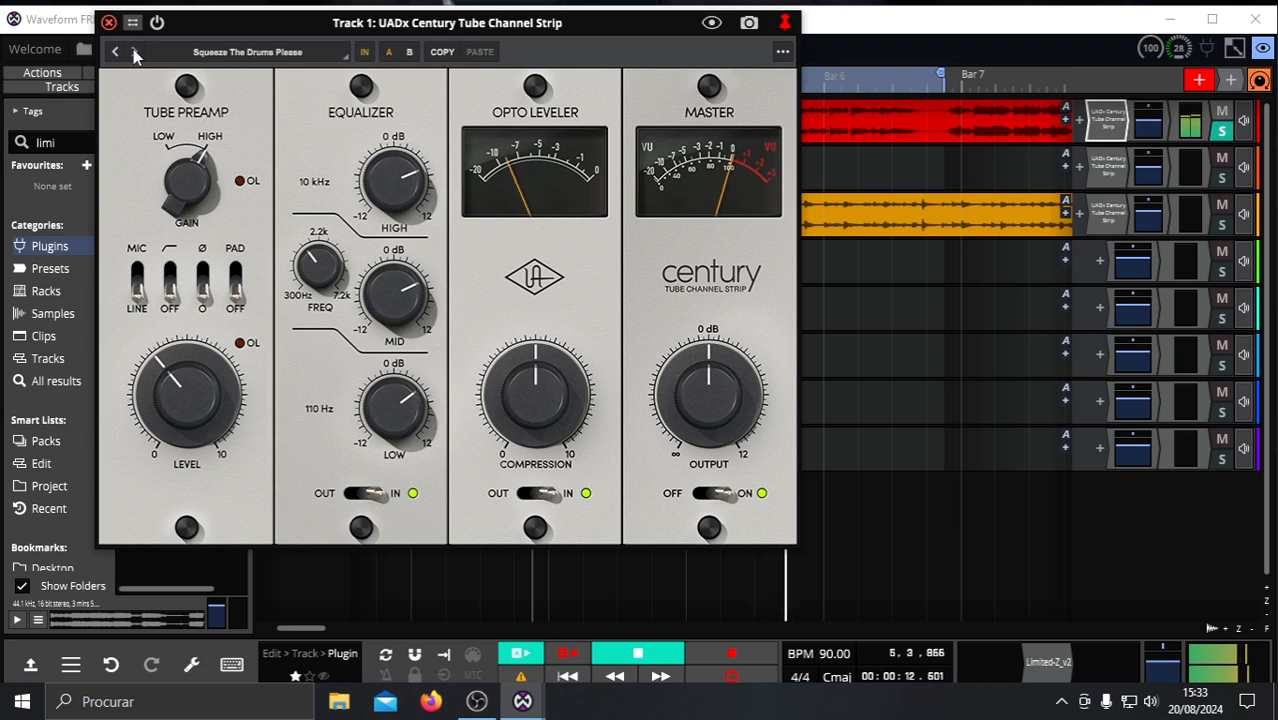
click(617, 656)
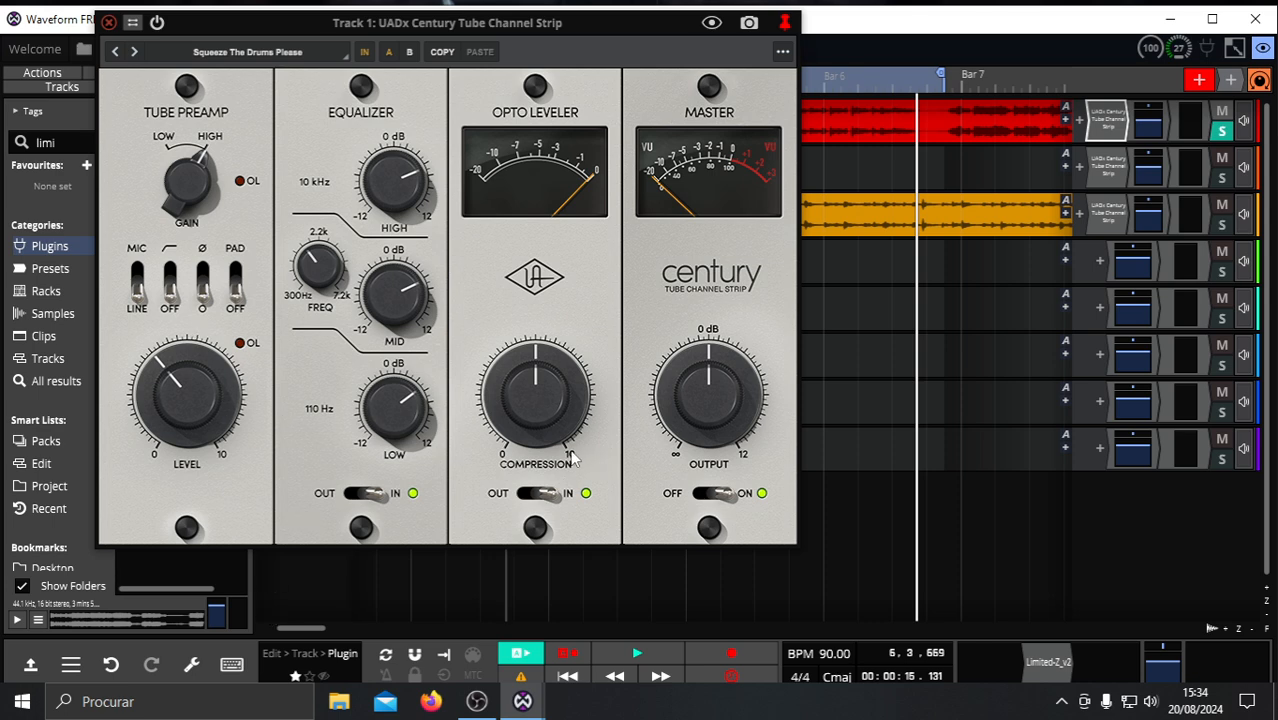
Close Track 1's channel strip window and solo the Track 3 instrumental instead of the Track 1 vocals.
click(111, 22)
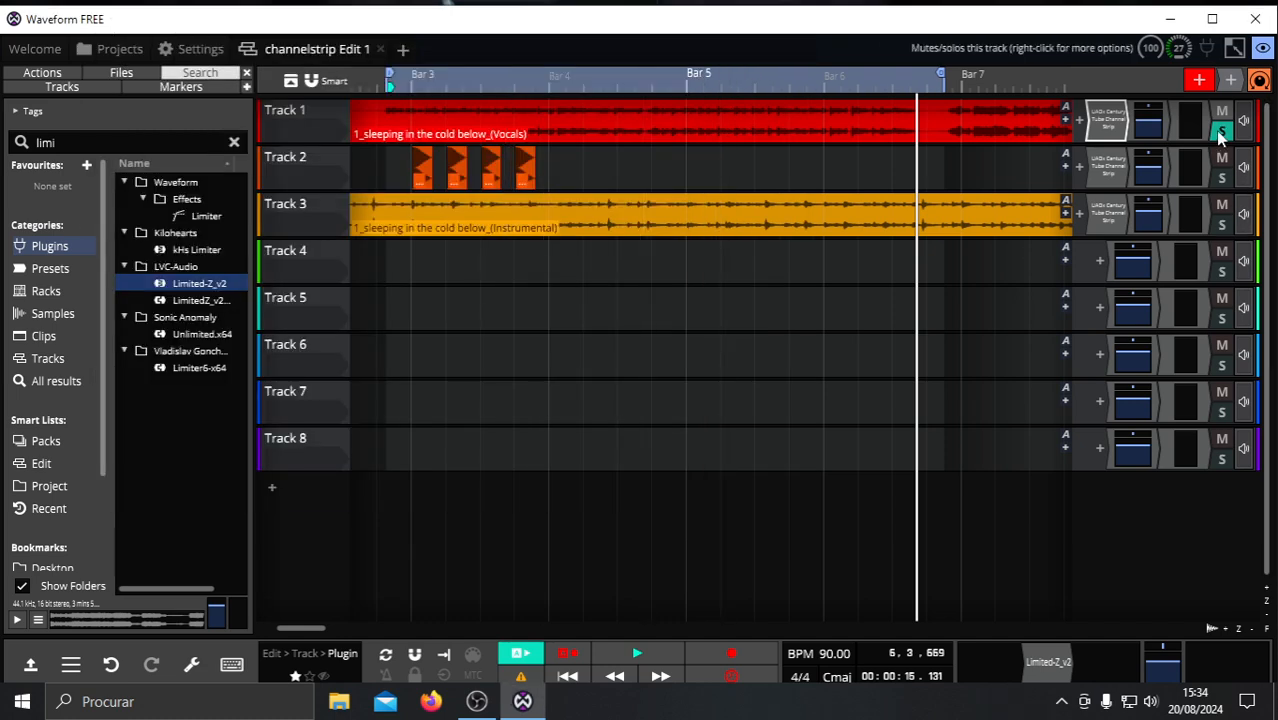
click(1221, 224)
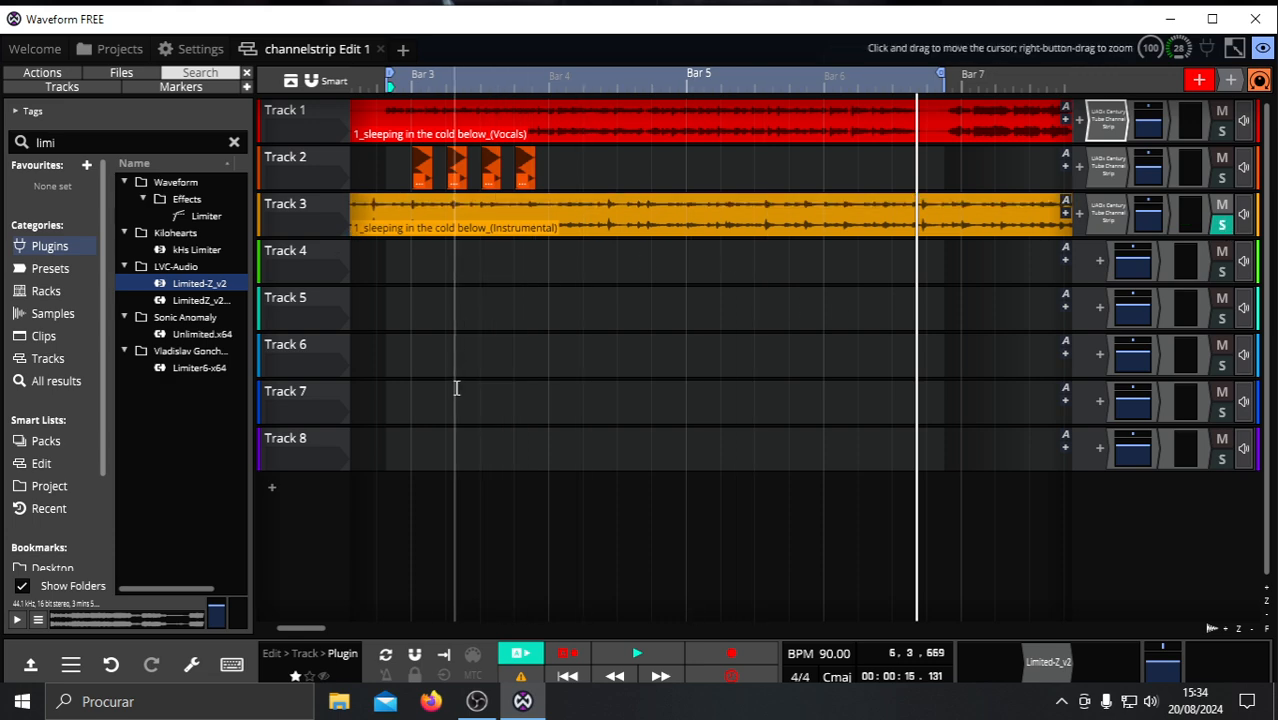
Return the playhead to the start of the loop range and open Track 3's UADx Century Tube Channel Strip.
click(389, 443)
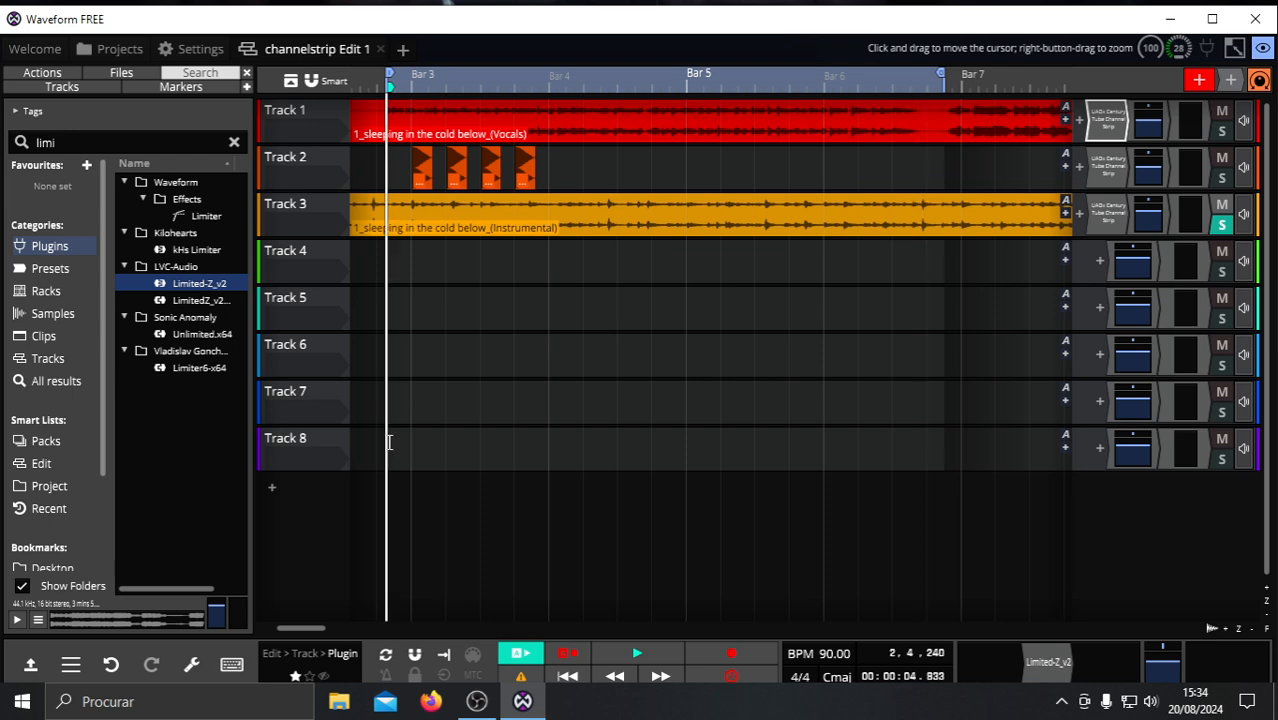
double_click(1108, 215)
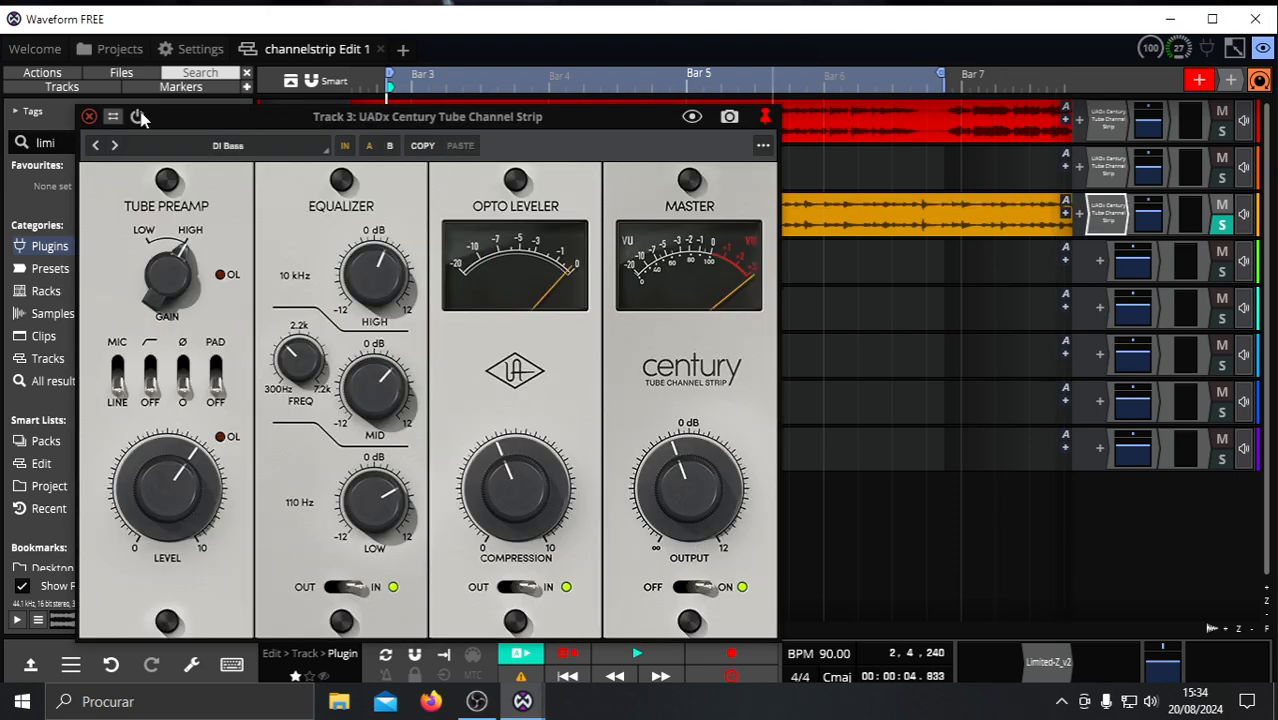
Play Track 3 with its channel strip bypassed and browse the presets from DI Funk Guitar to Female Rap Clean.
click(636, 654)
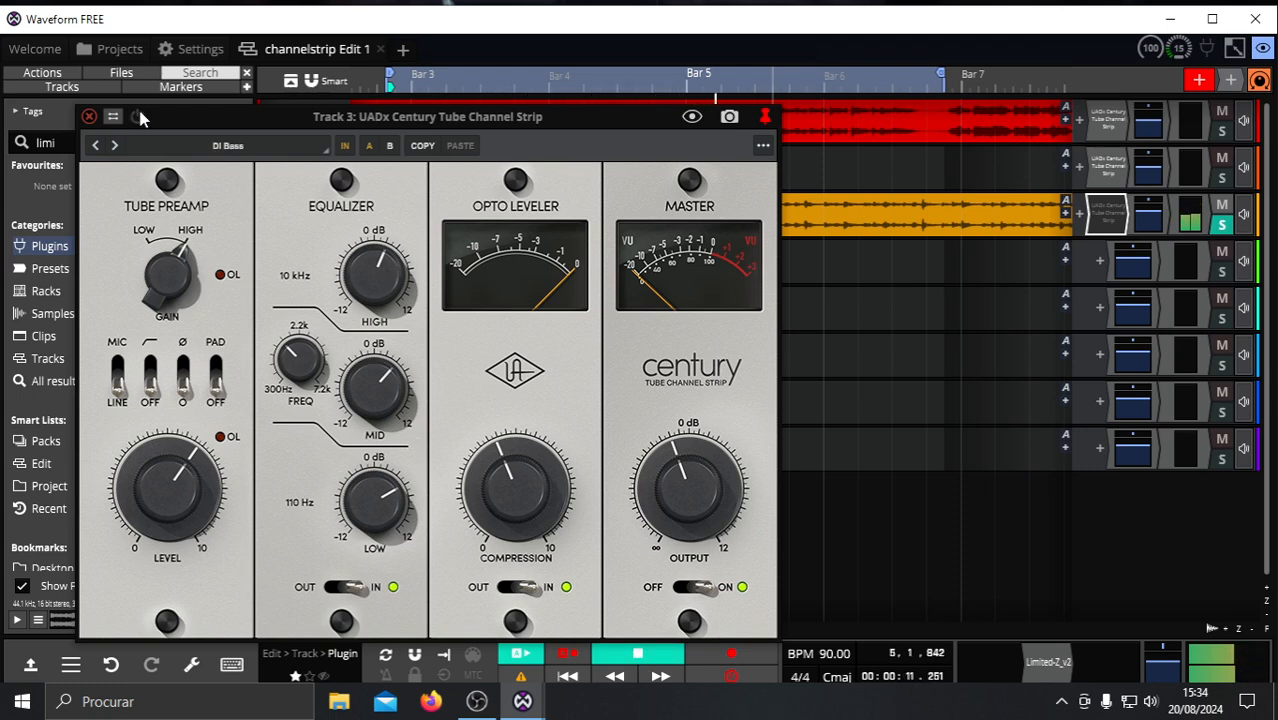
click(114, 145)
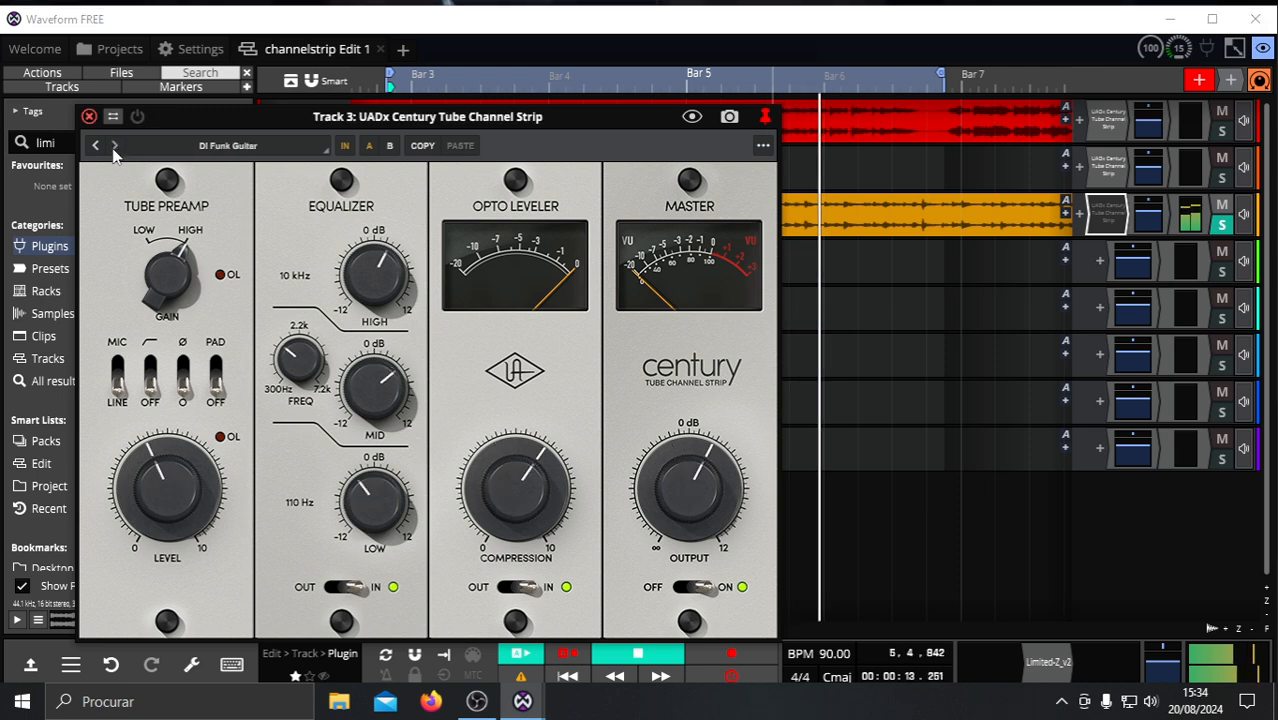
click(114, 145)
click(114, 145)
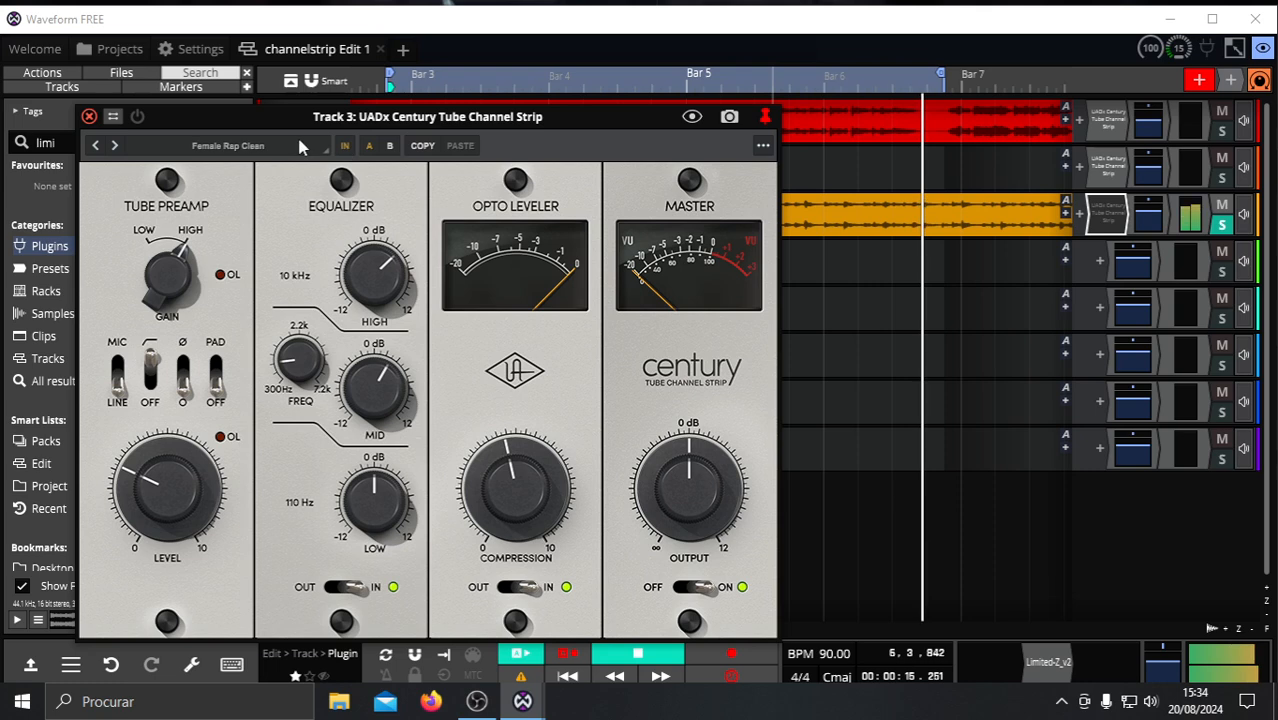
click(111, 146)
Go back through the presets to Default and listen to Track 3 with the channel strip enabled.
click(95, 145)
click(95, 145)
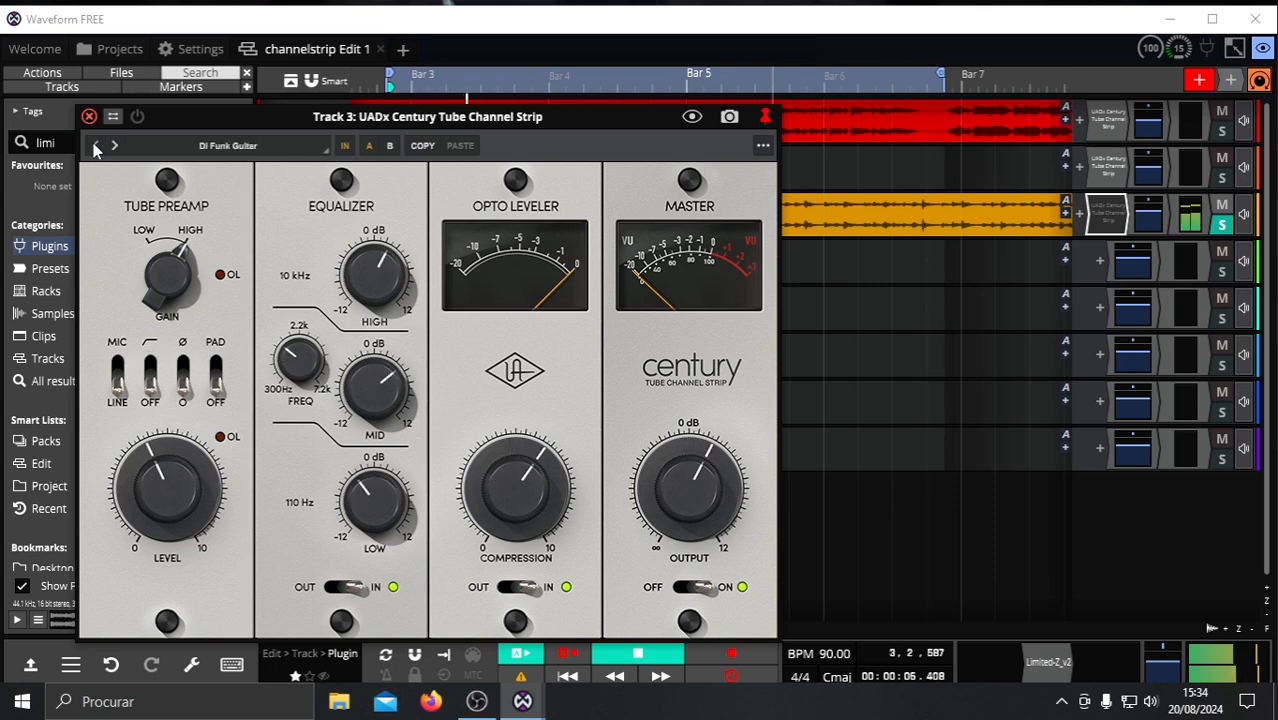
click(95, 145)
click(114, 145)
click(114, 145)
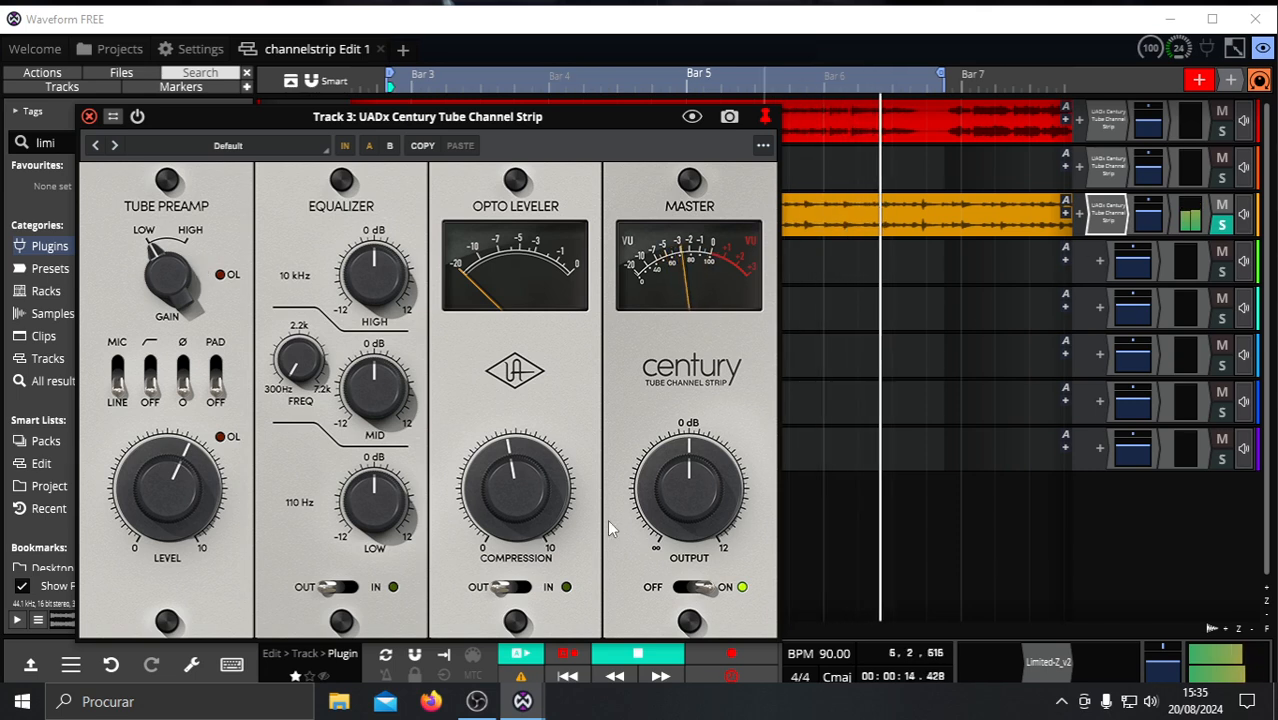
Audition the DI Bass, DI Funk Guitar, Drum Crush and E Guitar - Cab Mic presets on the Track 3 instrumental.
click(114, 145)
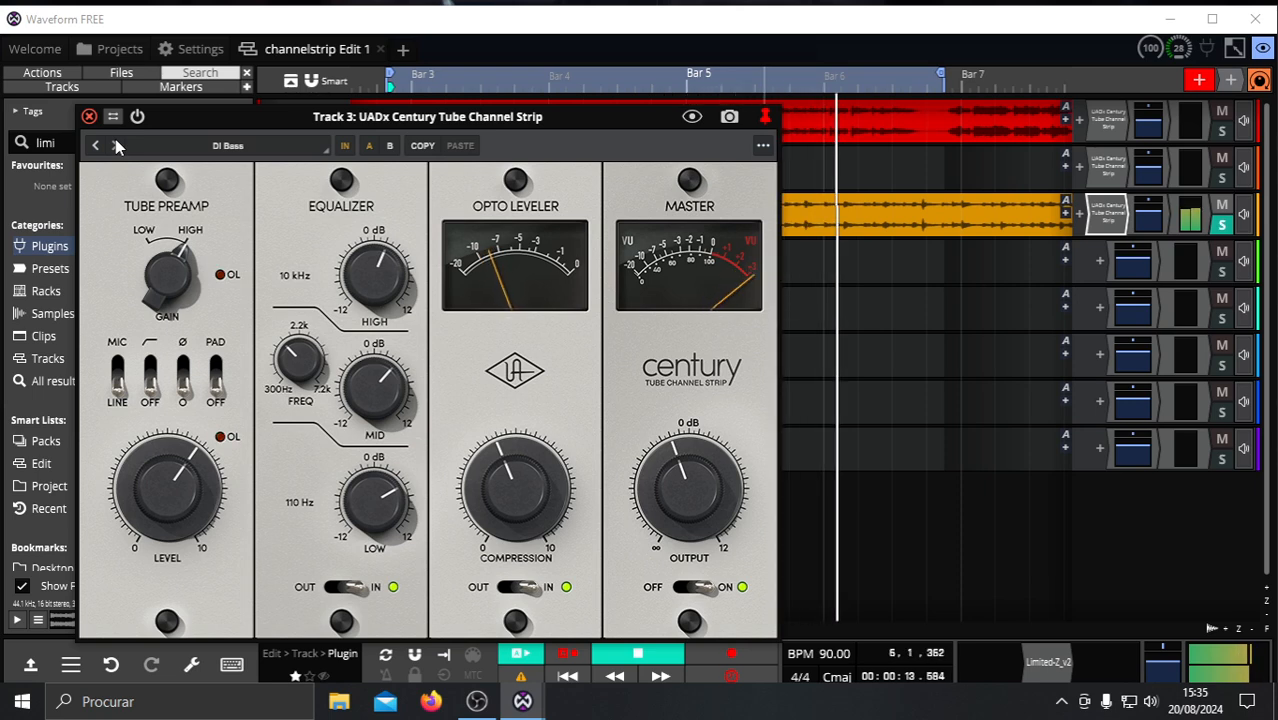
click(114, 145)
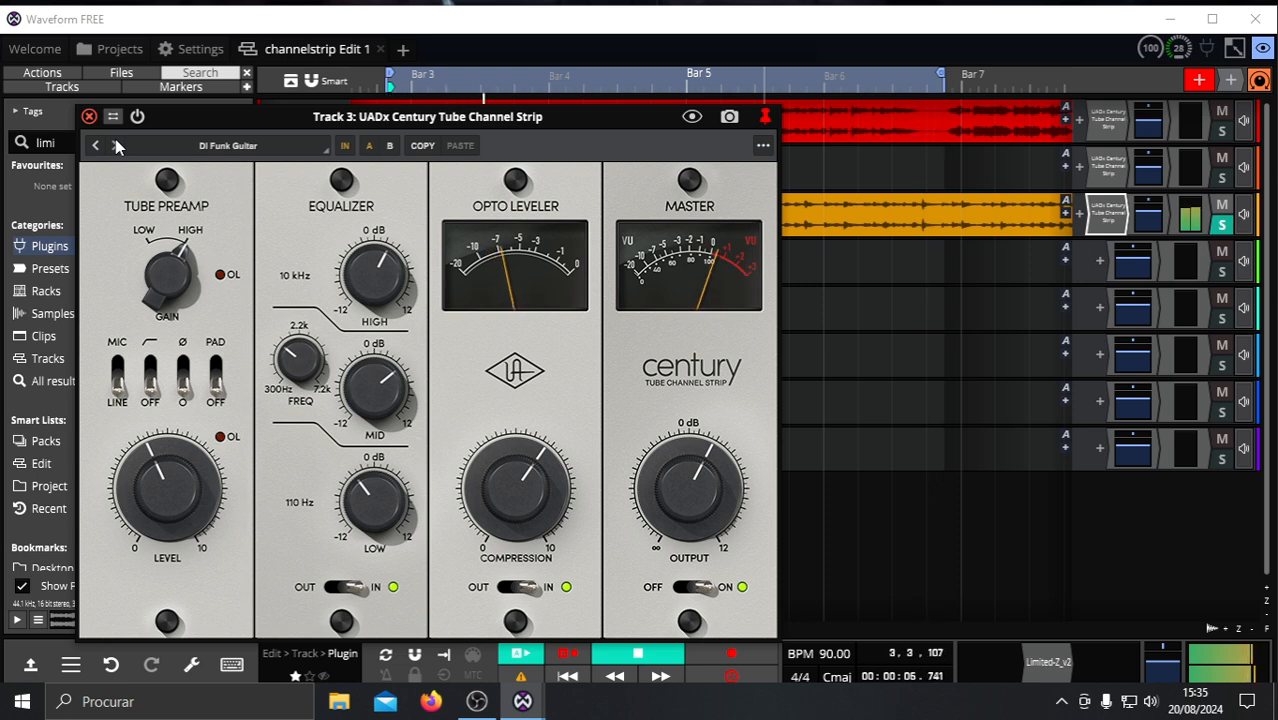
click(114, 145)
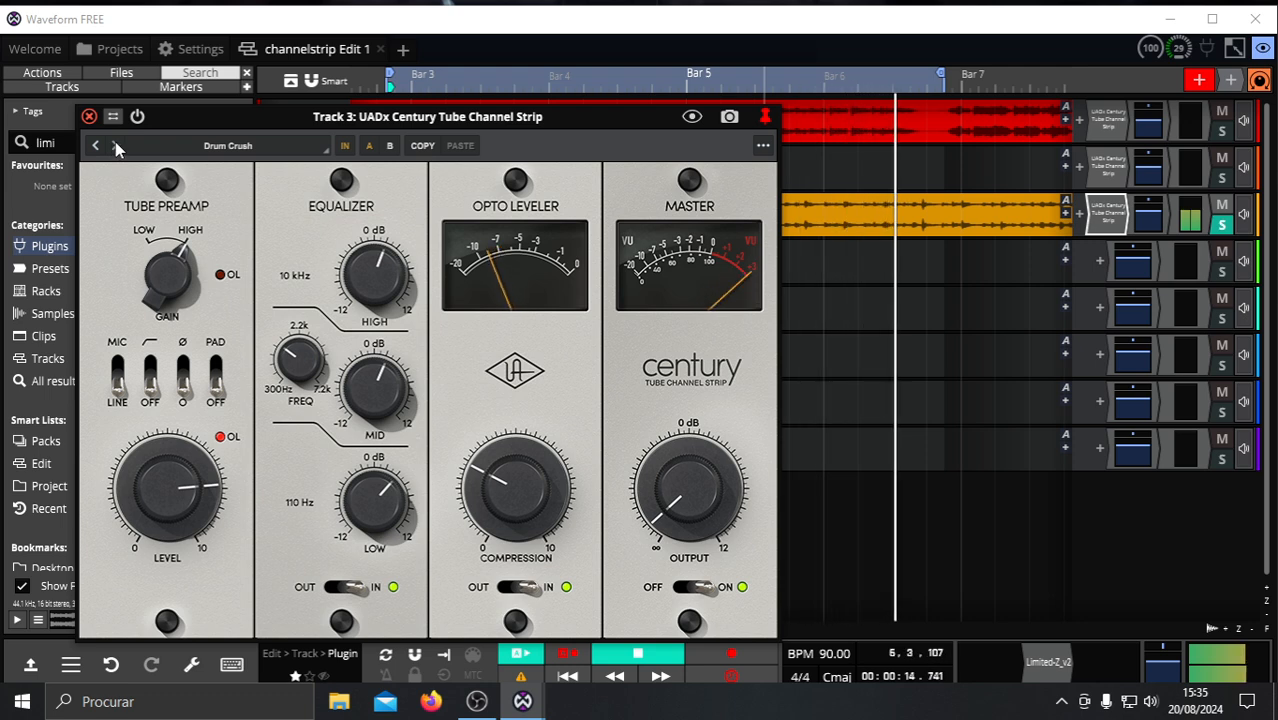
click(114, 145)
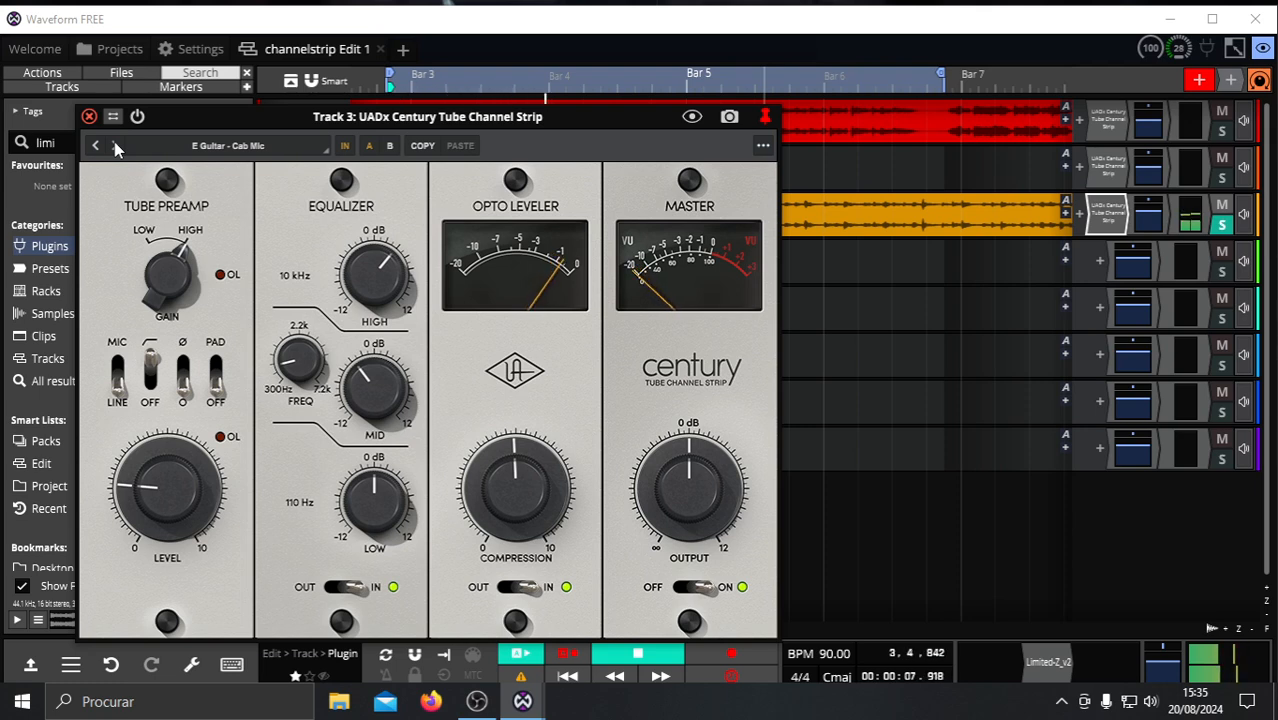
Audition the Female Rap Clean, Female Rap Overload, Female Vox 02 and Geddy Bite Bass Gtr presets on Track 3.
click(114, 145)
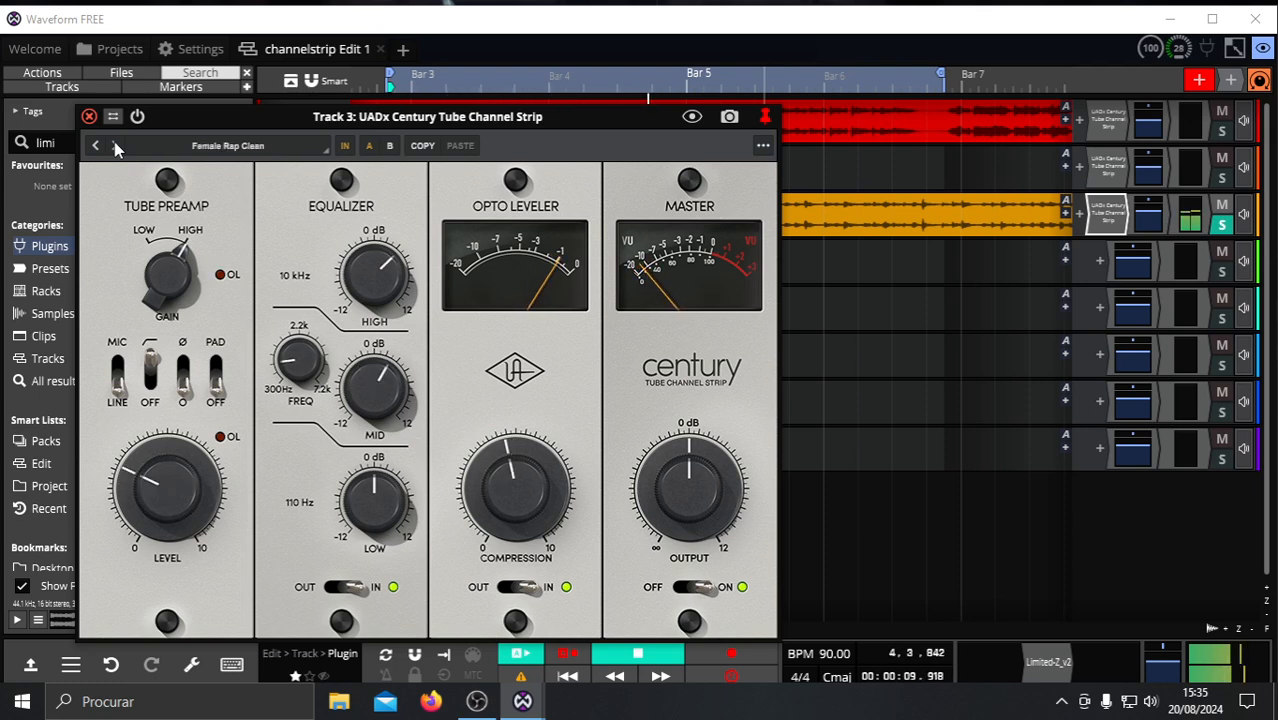
click(114, 145)
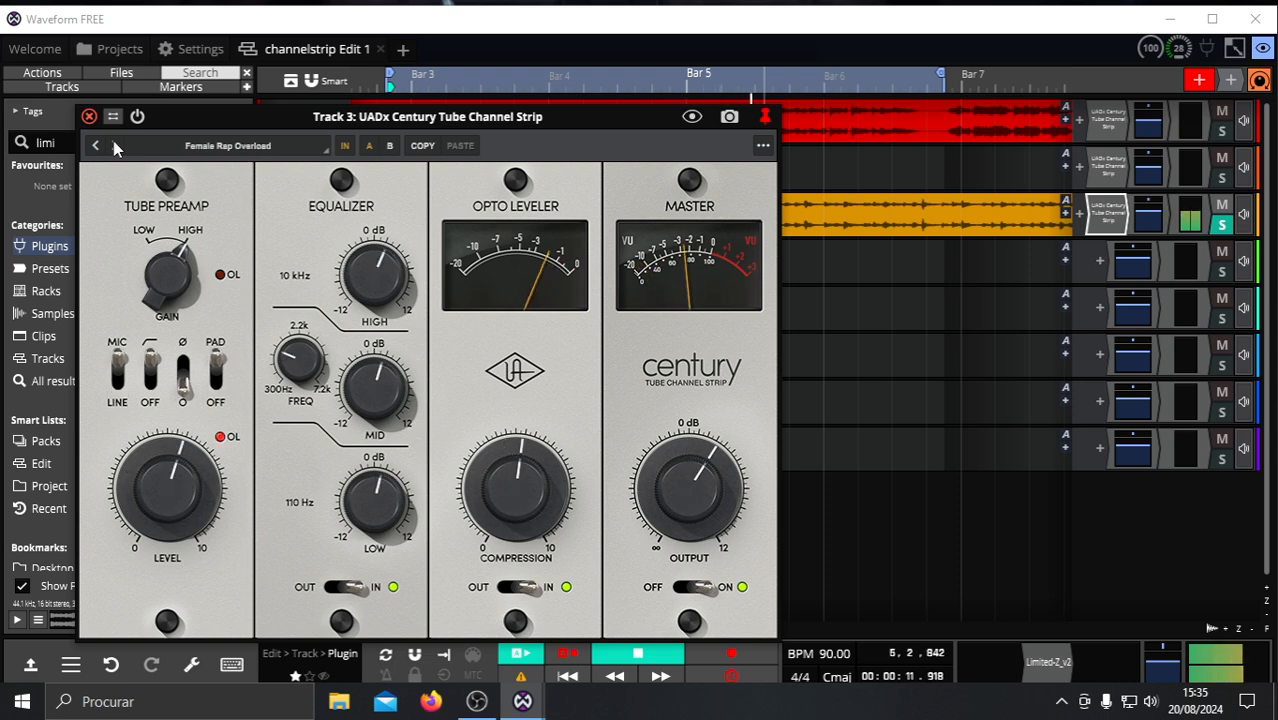
click(112, 146)
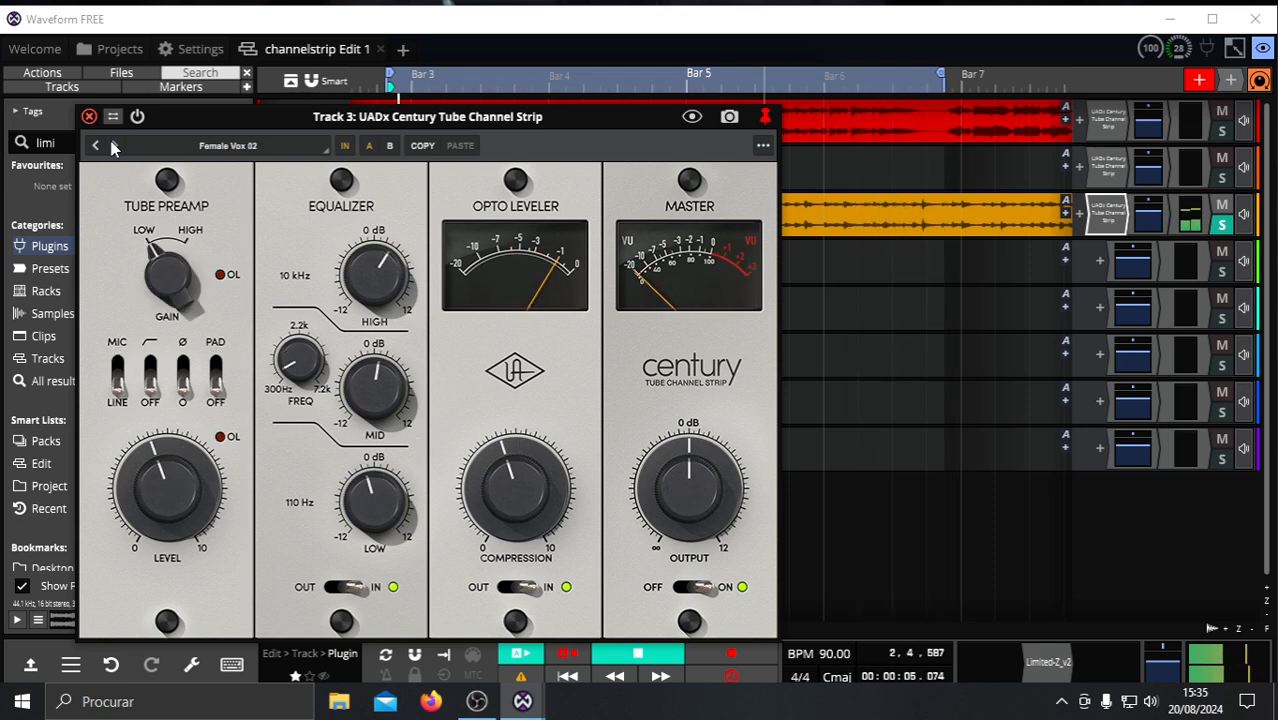
click(112, 146)
click(112, 146)
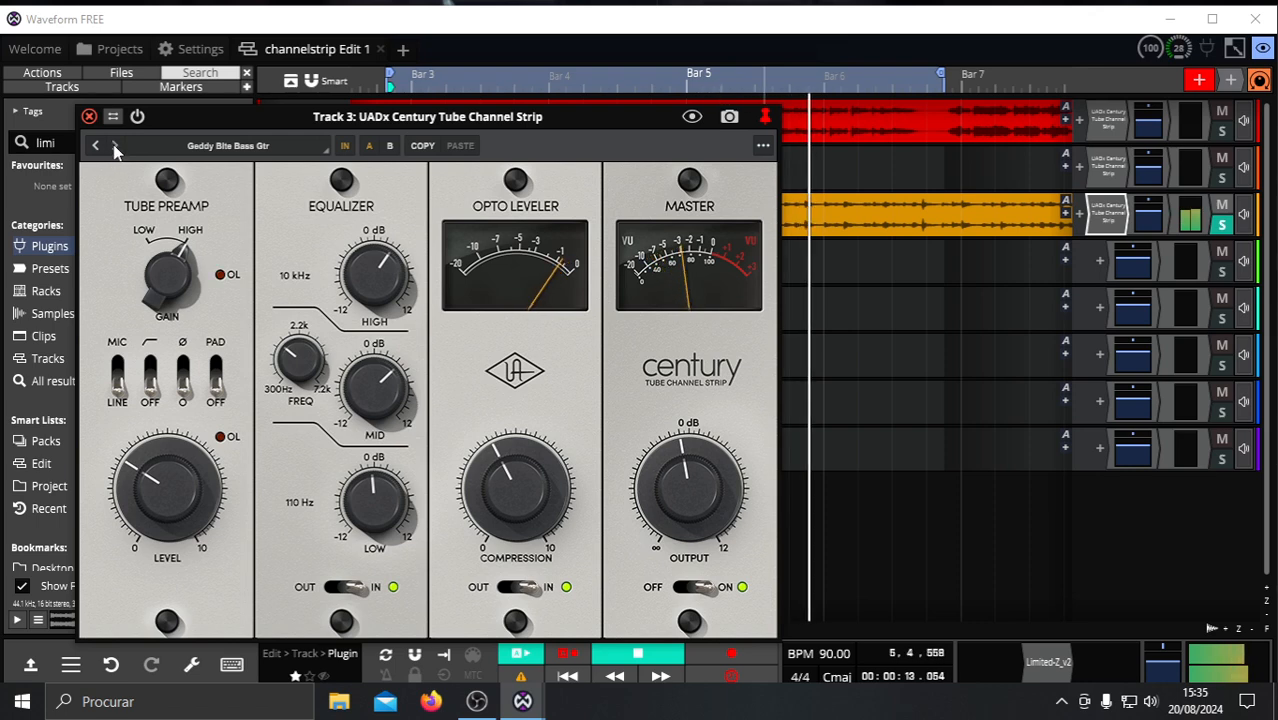
Audition the I Want A Big Beat, Kick - Front Head with Bleed, Kick - Front Head and Kiss The Master presets on Track 3.
click(114, 146)
click(114, 146)
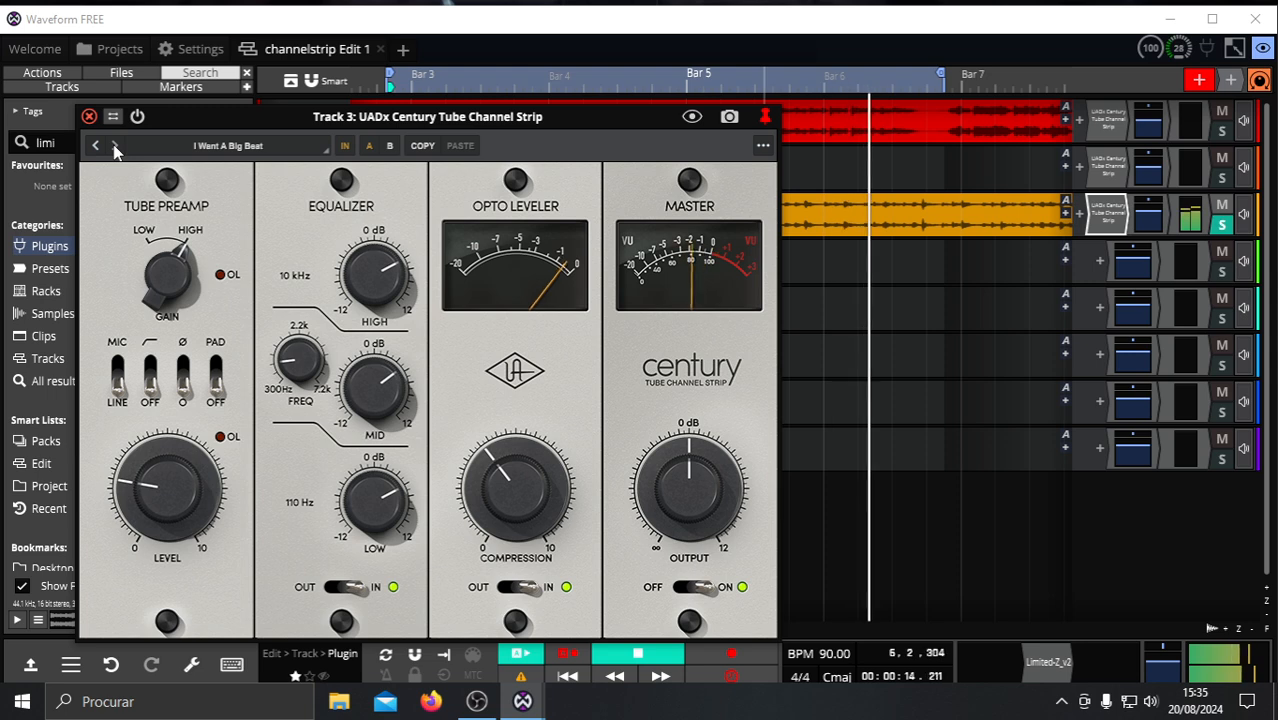
click(115, 148)
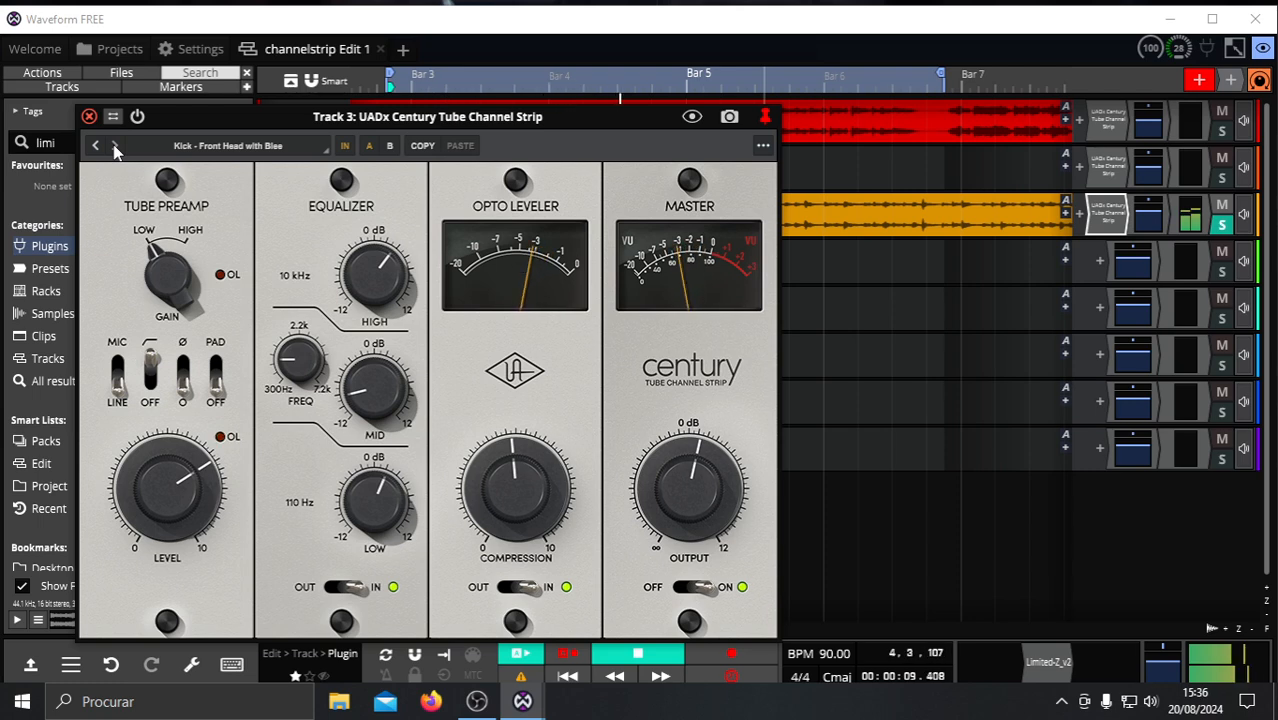
click(115, 148)
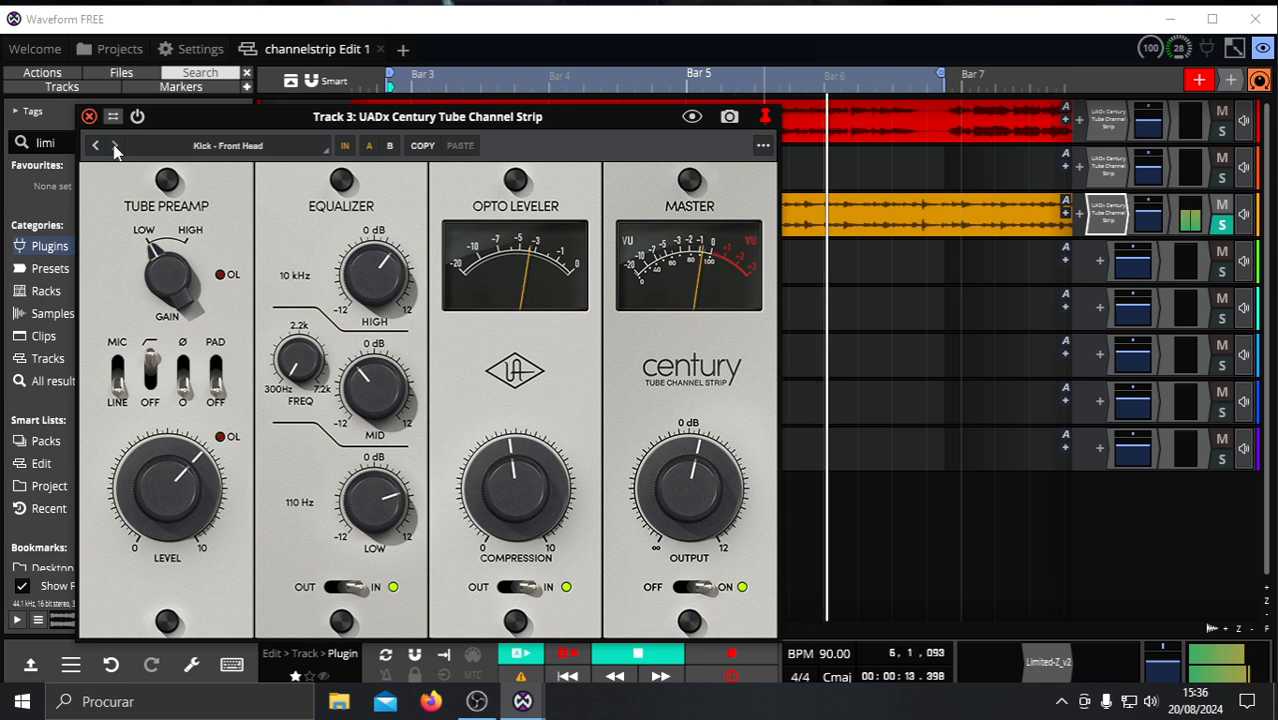
click(115, 148)
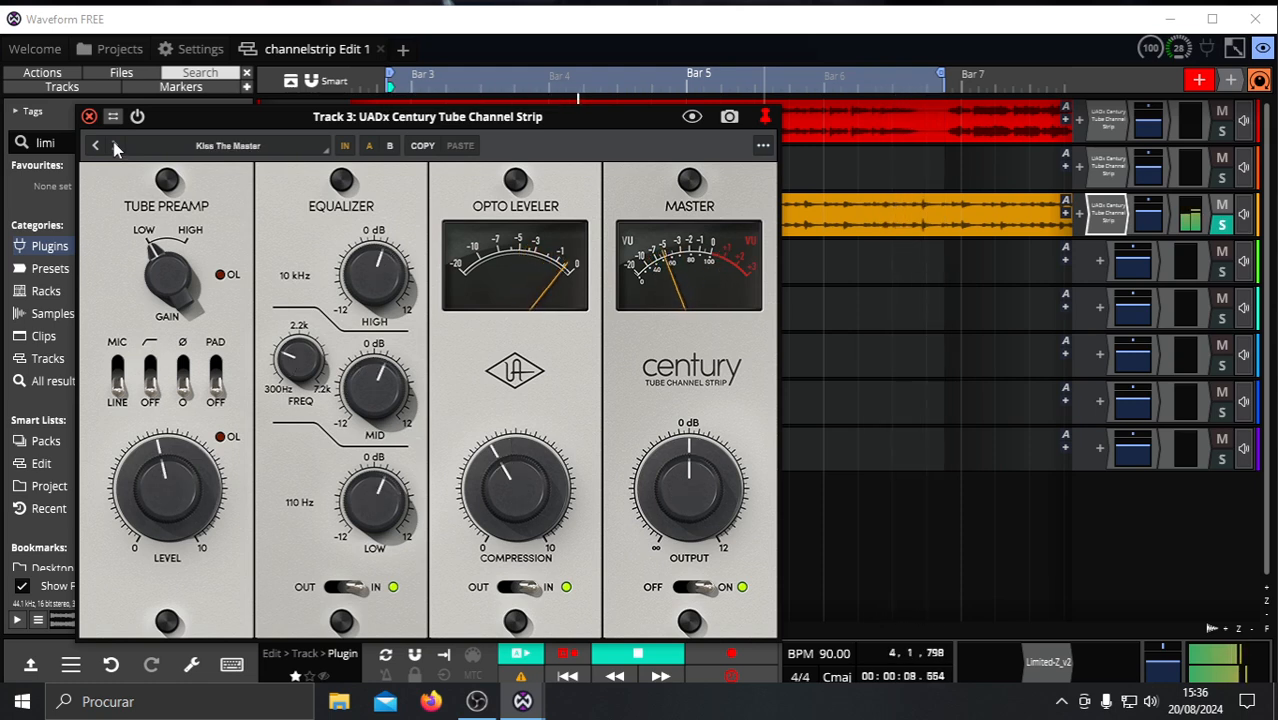
Audition the presets from Male Melodic Rap Vocal through Male Rap Overload to Parallel Drum Bus Universe on Track 3.
click(115, 148)
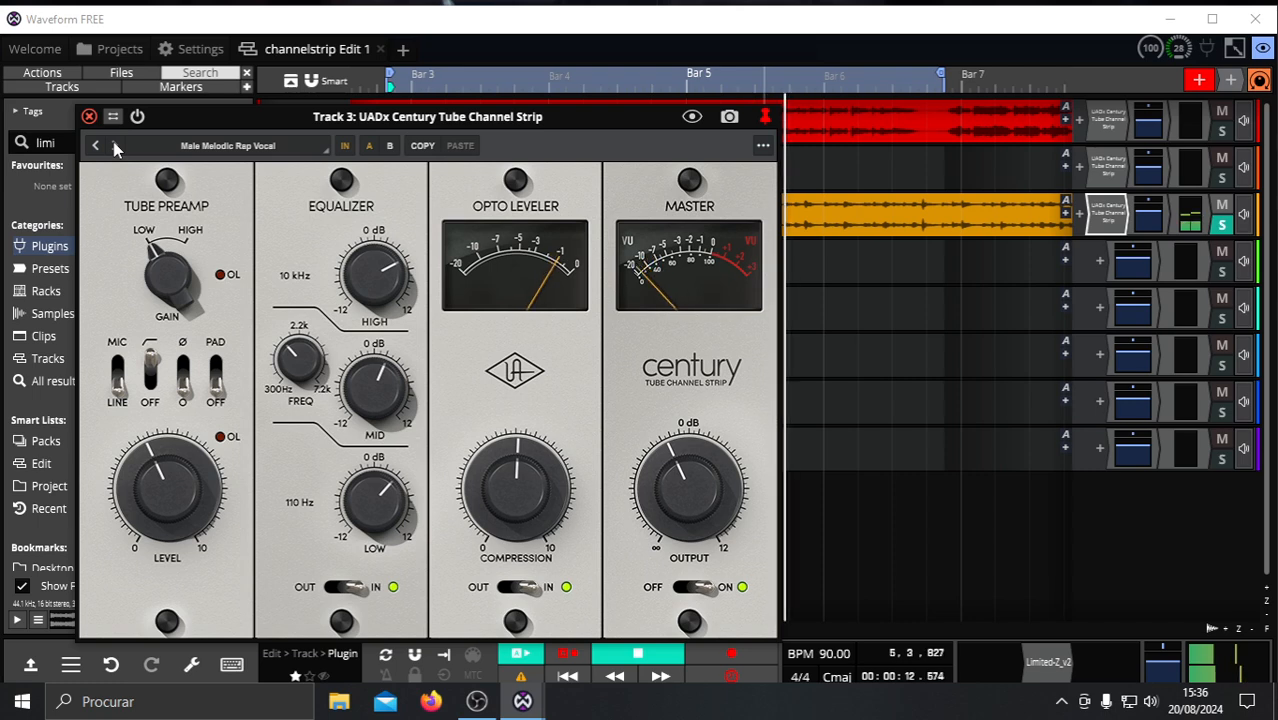
click(115, 148)
click(115, 148)
click(115, 148)
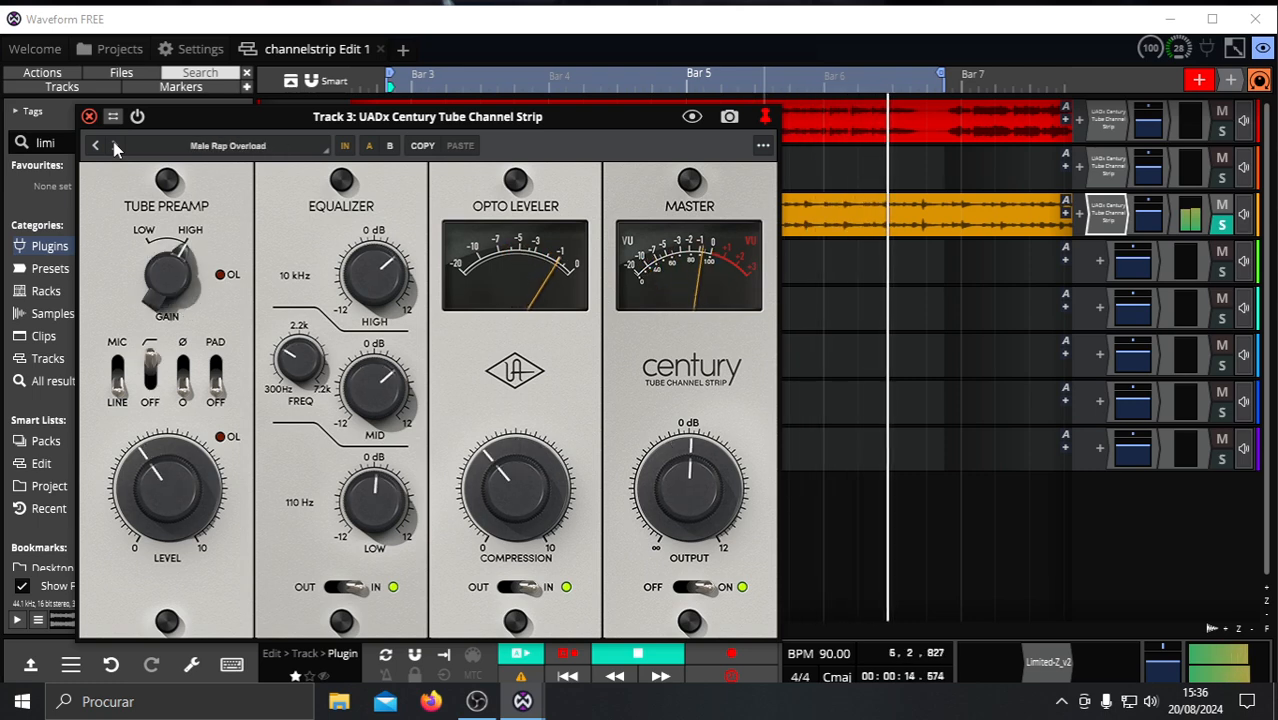
click(115, 148)
click(115, 148)
click(115, 148)
click(115, 148)
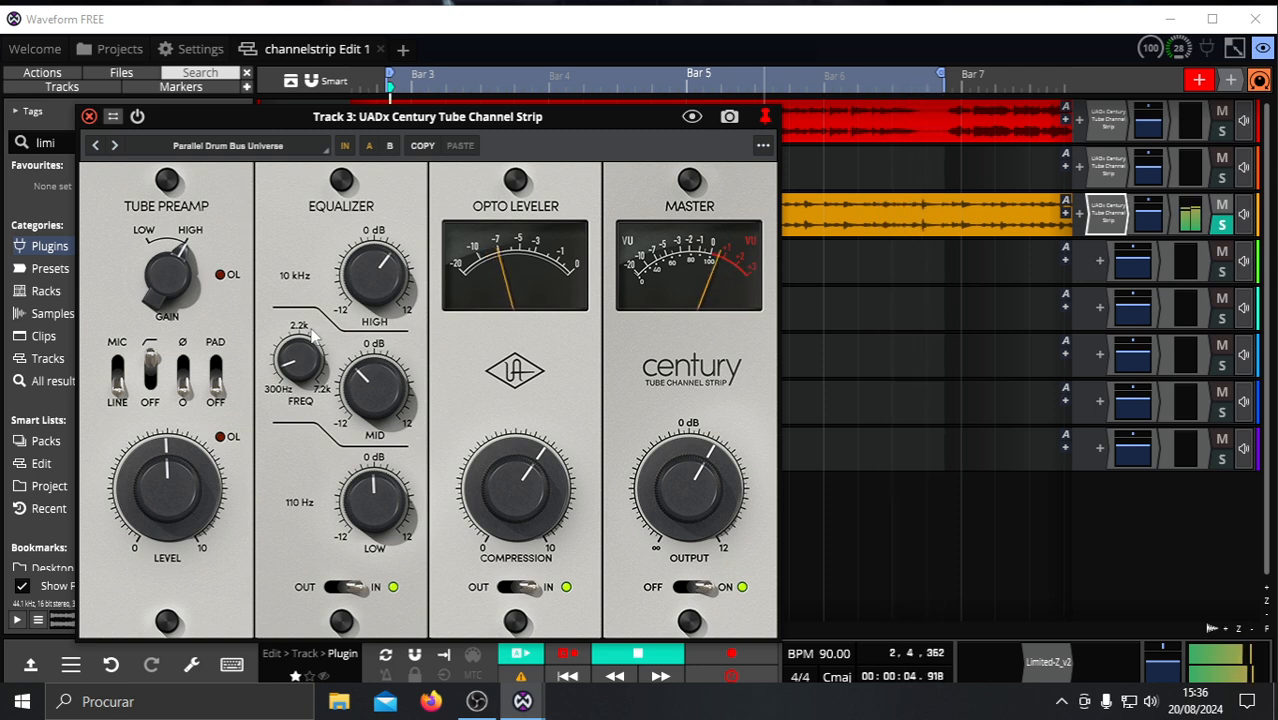
Audition the Piano Grandioso, Powerful Hot Vox, SM7 Mic Preset and Smooth Bass Synth presets on Track 3.
click(115, 146)
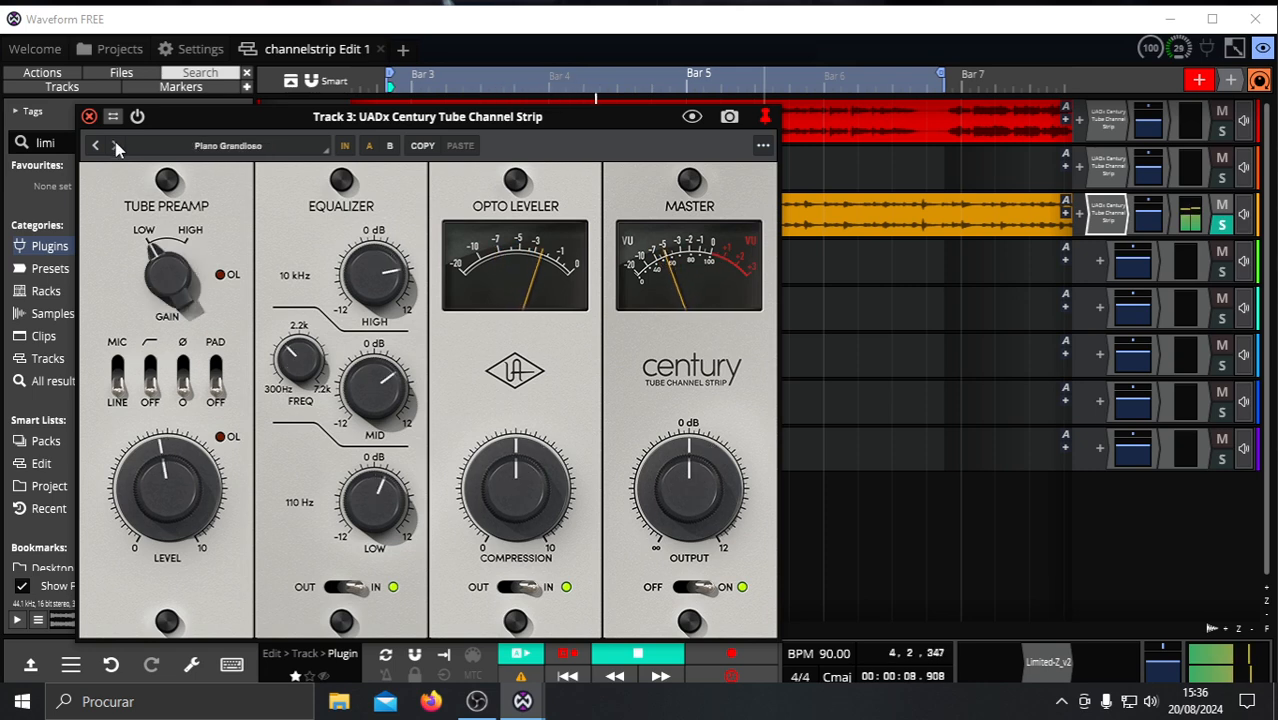
click(115, 146)
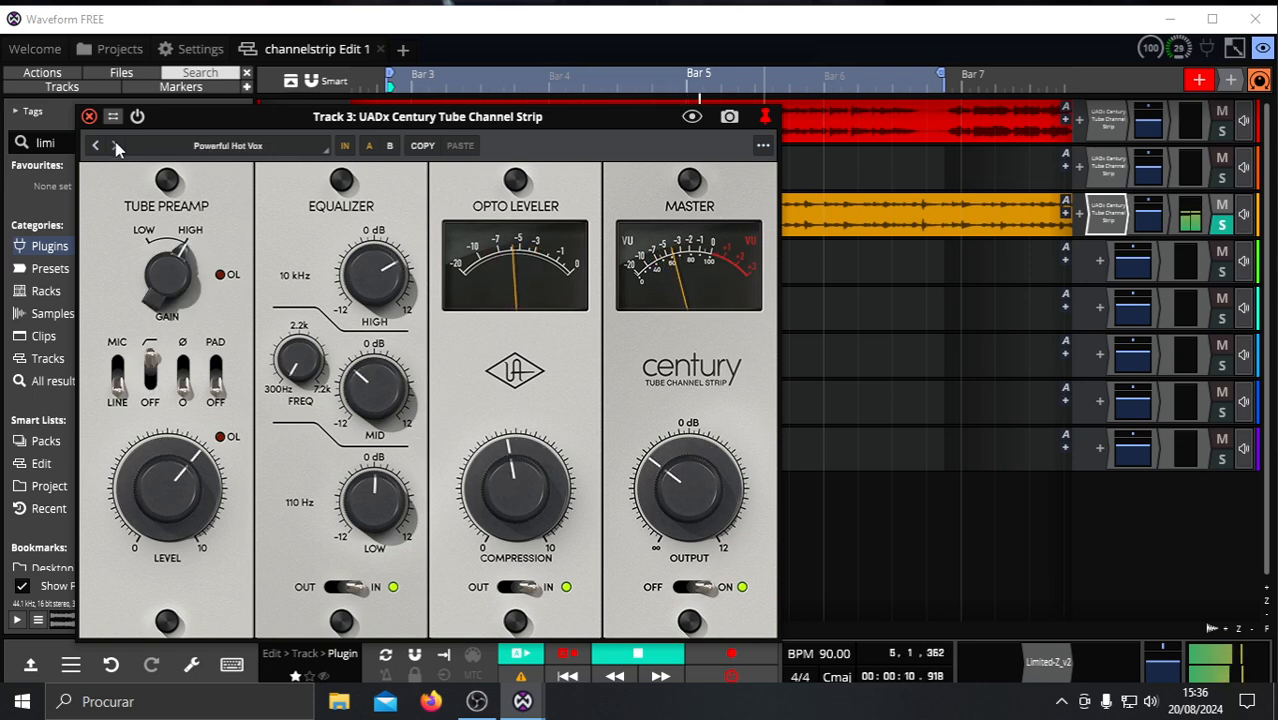
click(115, 146)
click(115, 146)
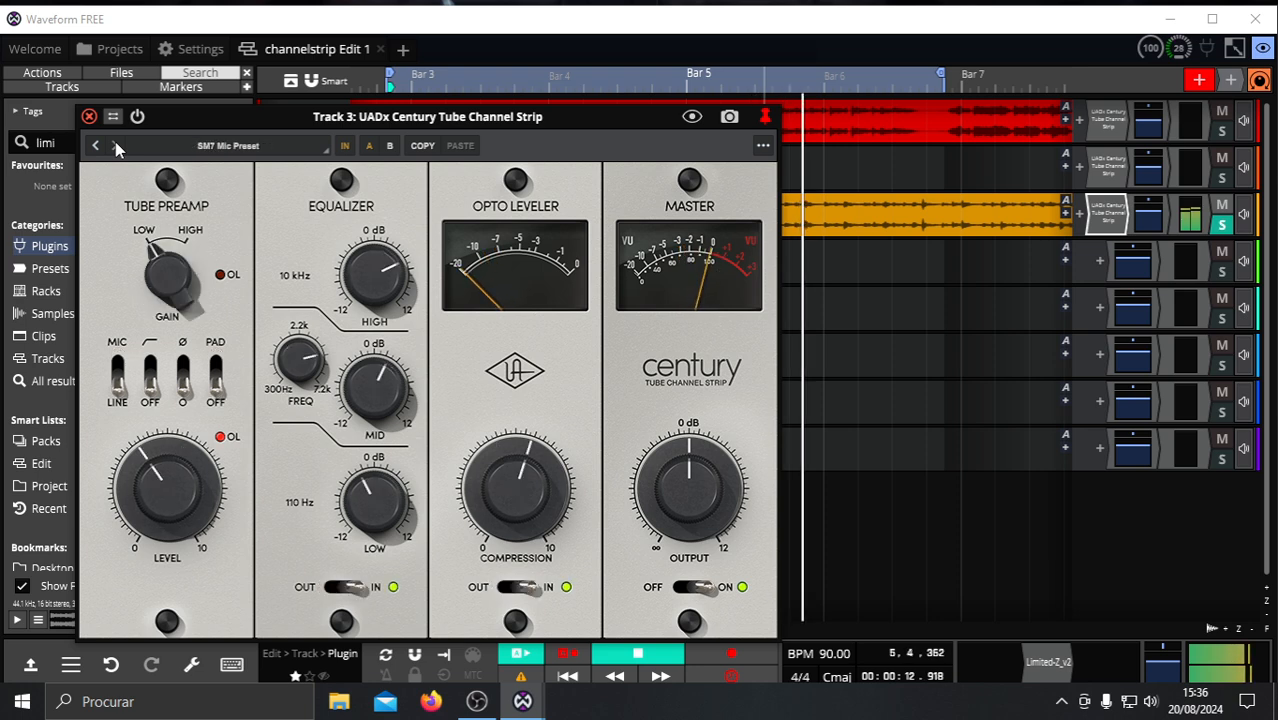
click(115, 146)
click(115, 146)
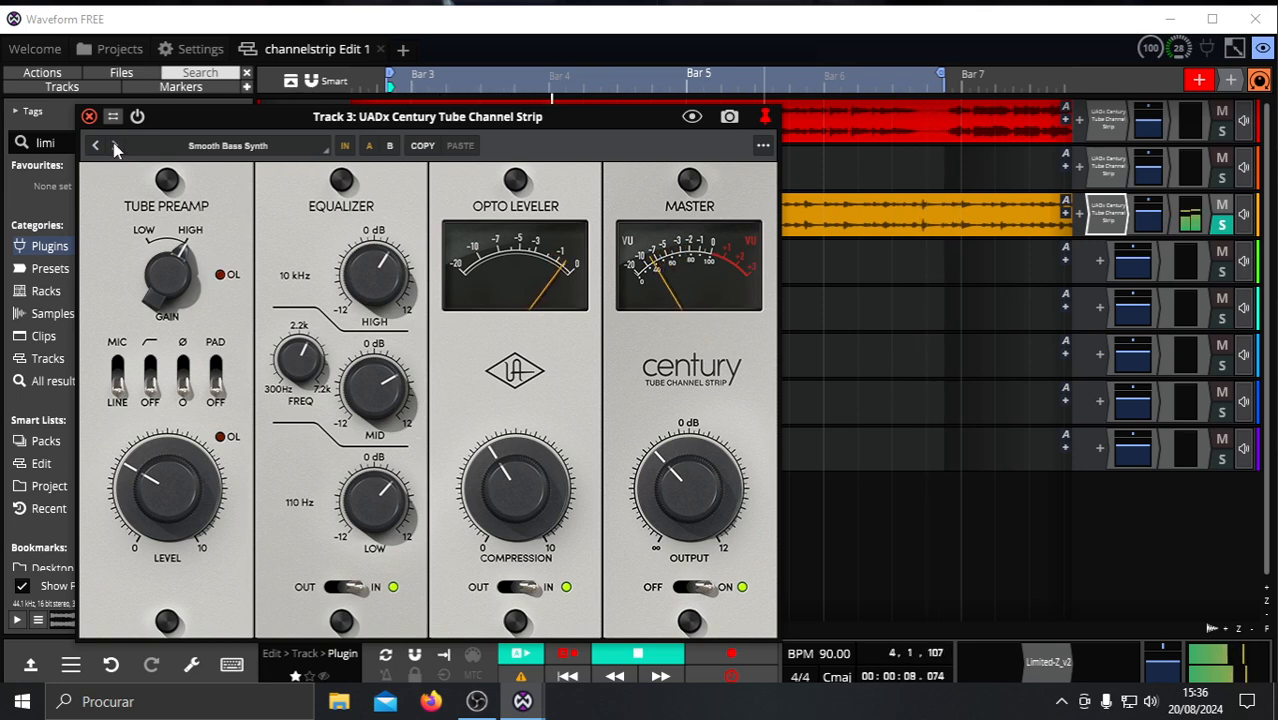
Audition the Soulful Dynamic Female Vocals, Spheroid Fat Bass, Squashzilla and Squeeze The Drums Please presets on the Track 3 instrumental.
click(115, 146)
click(115, 146)
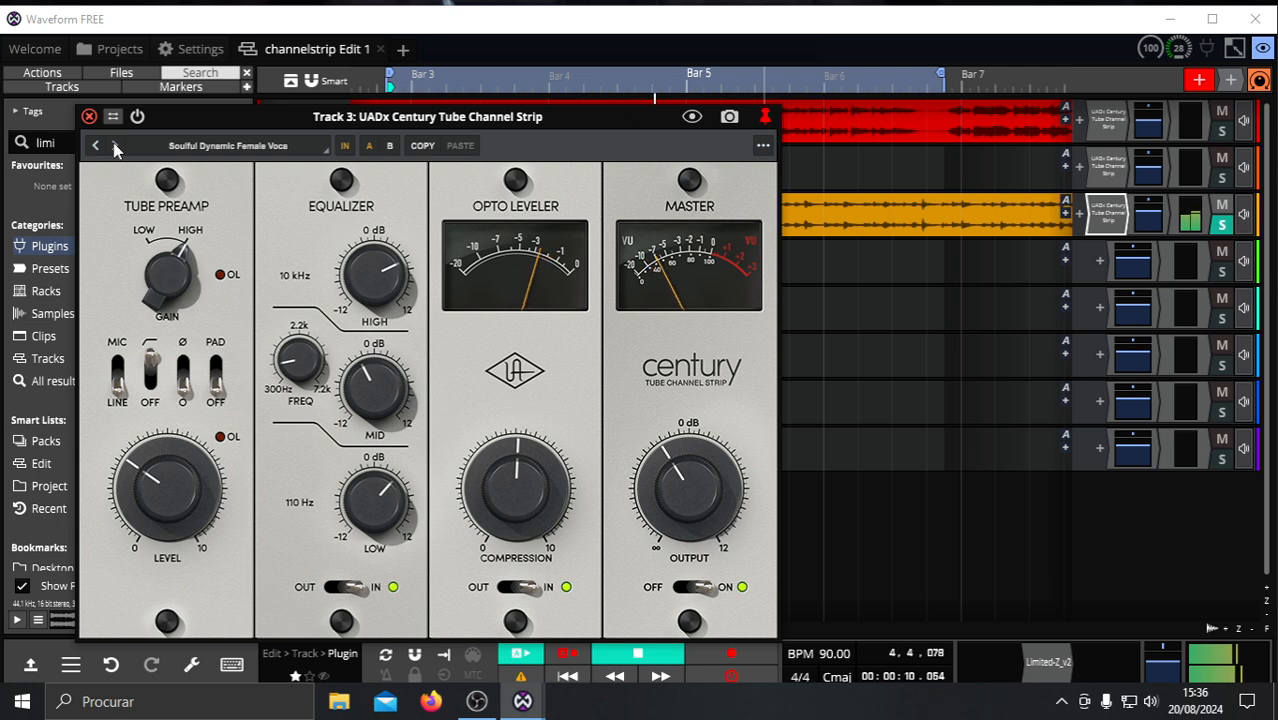
click(115, 146)
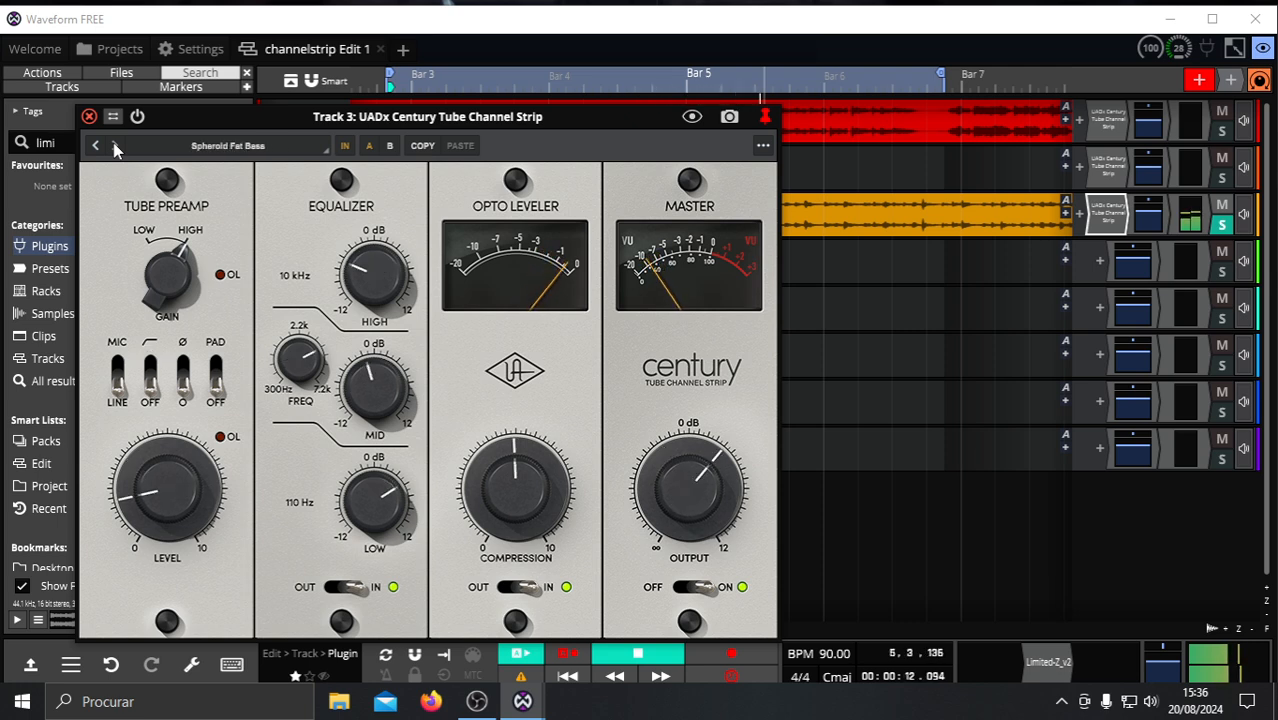
click(115, 146)
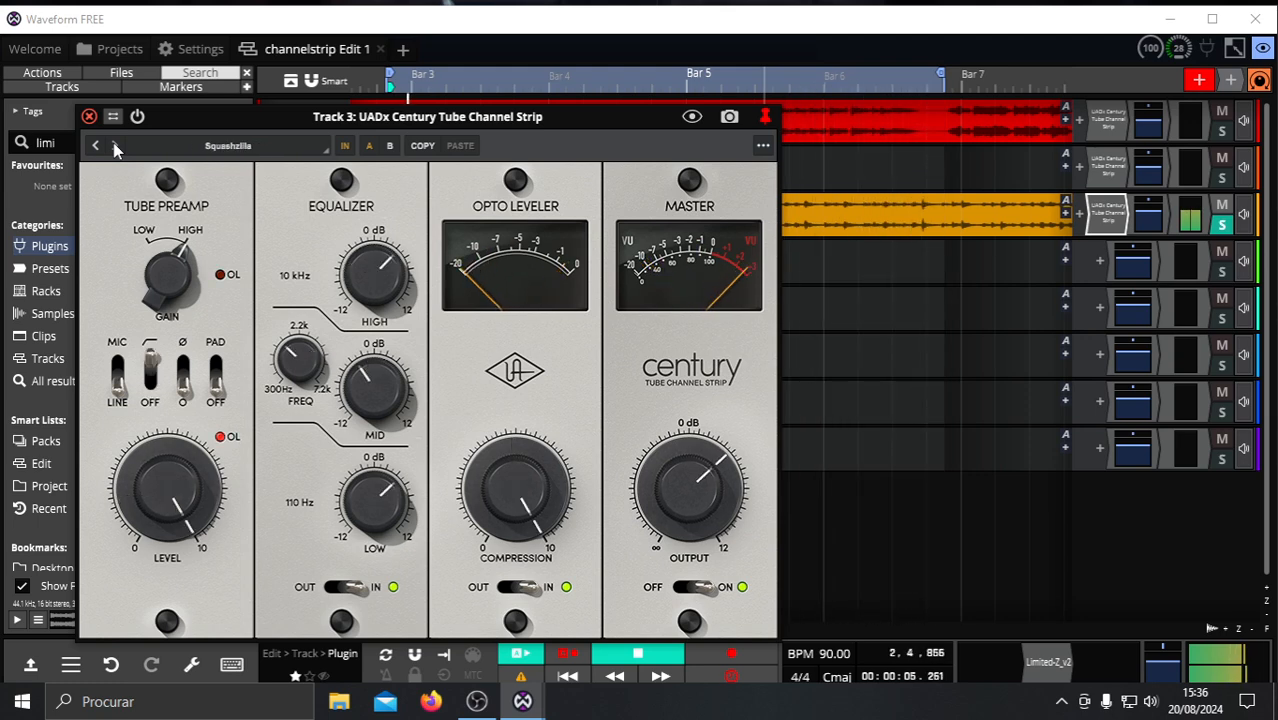
click(115, 146)
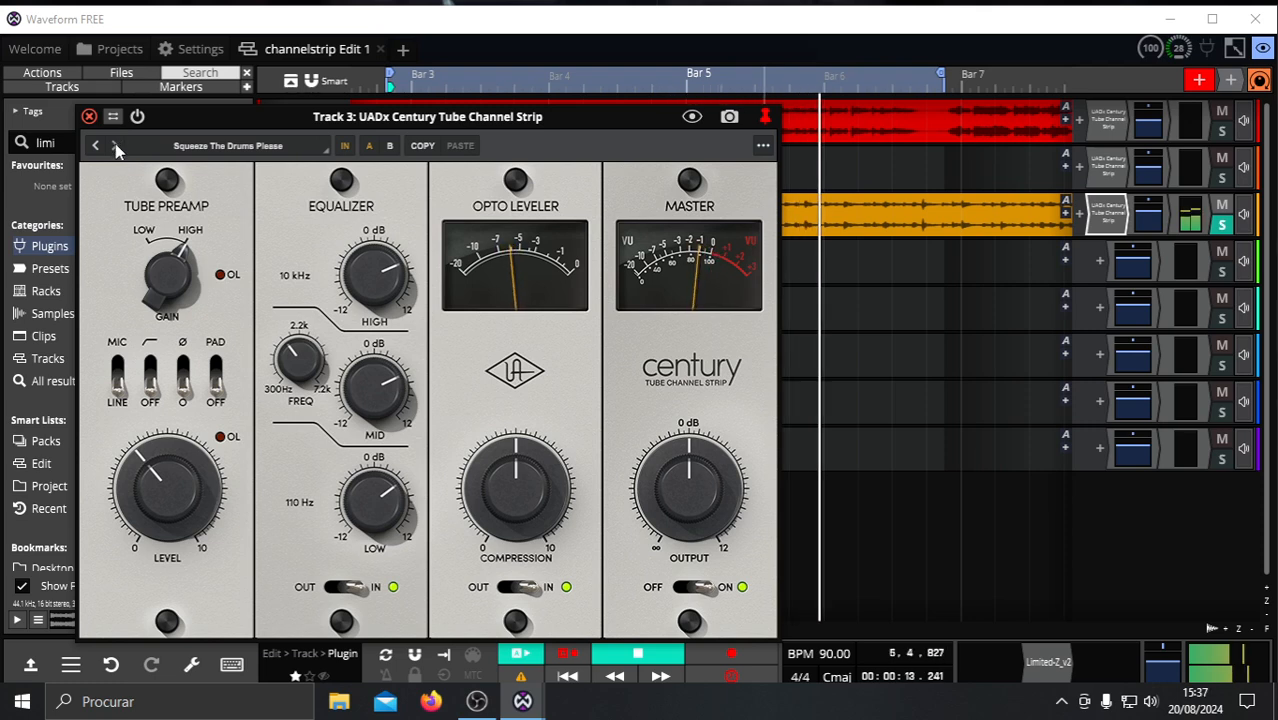
Audition the Strings Are Us, Strumming Acoustic, Stun Vox and Synth Grit presets on Track 3.
click(114, 146)
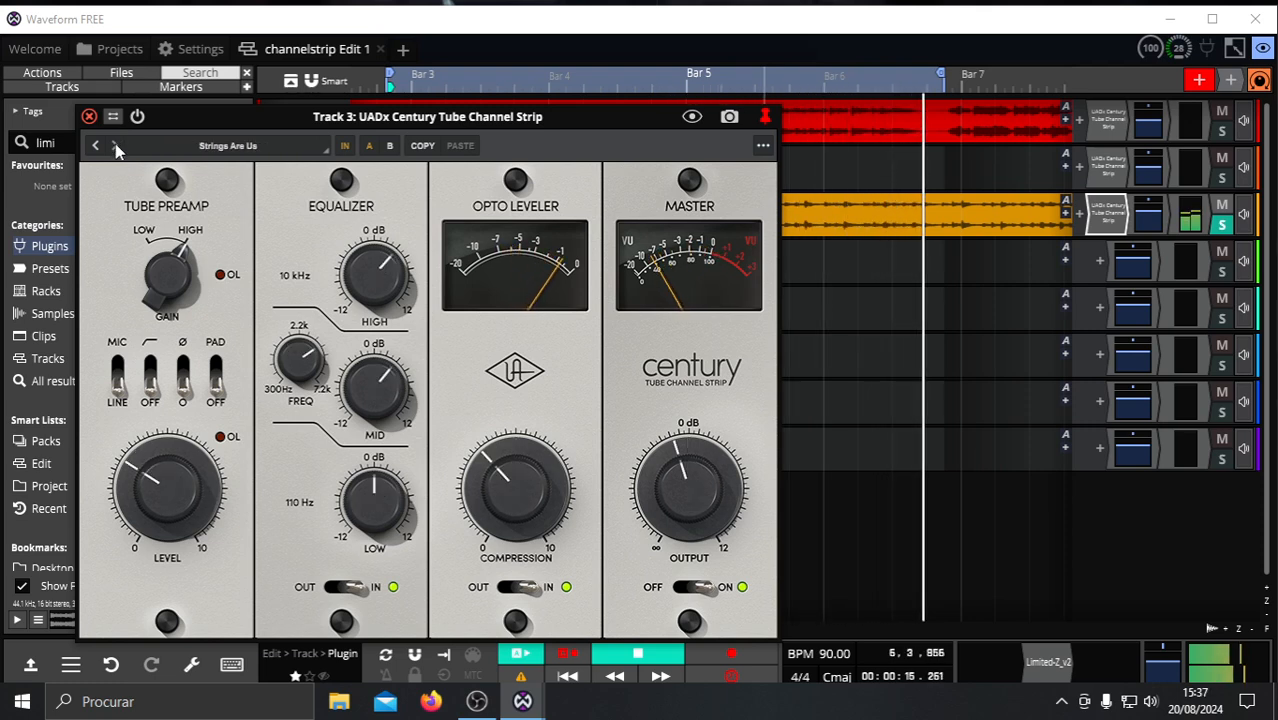
click(114, 146)
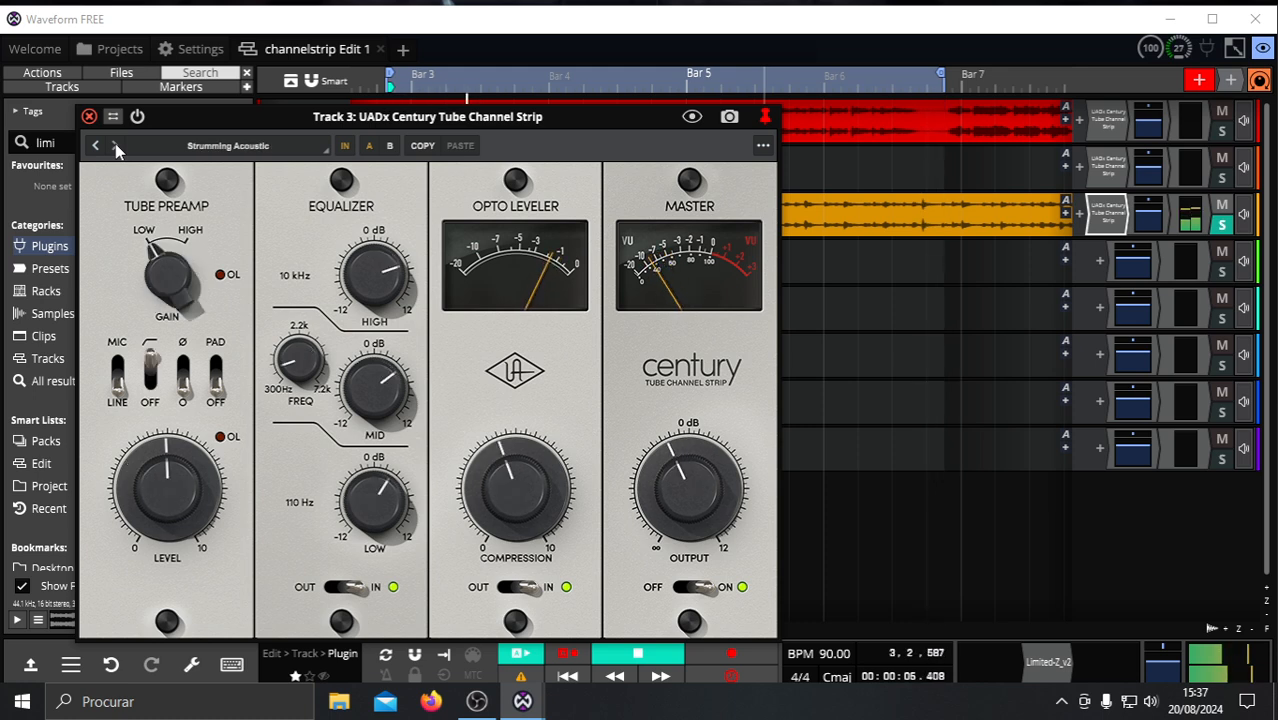
click(114, 146)
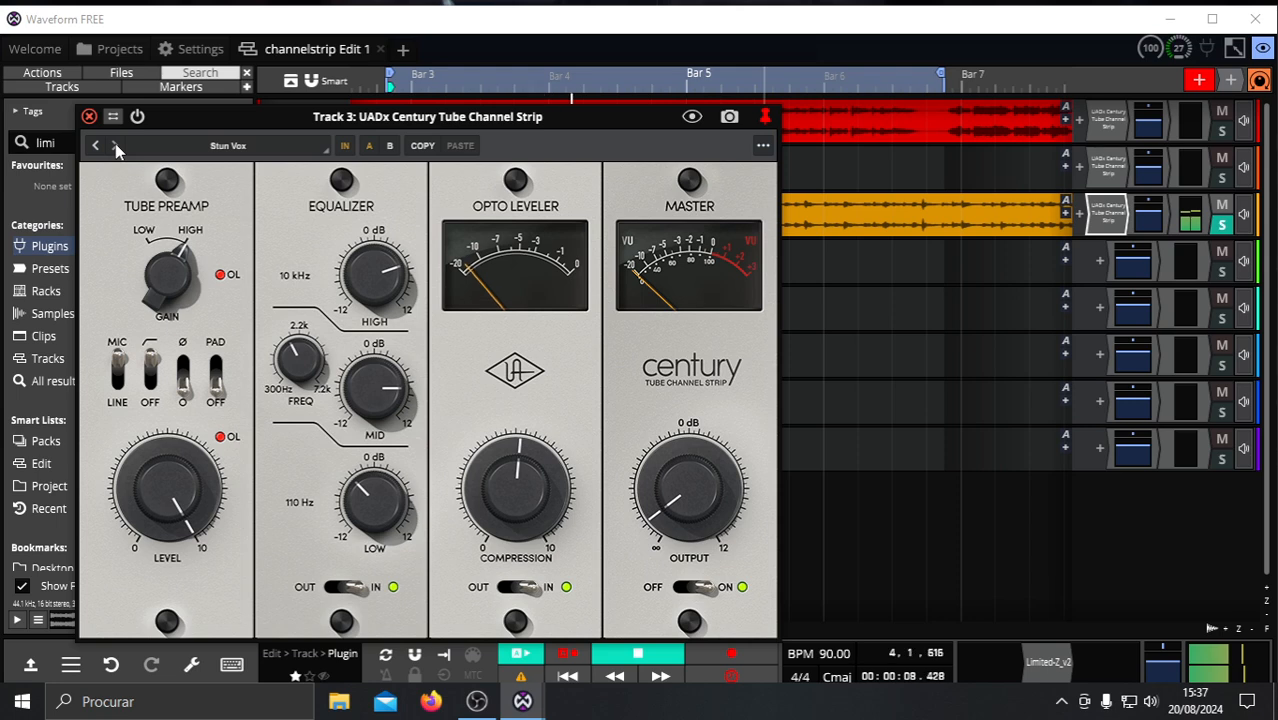
click(114, 146)
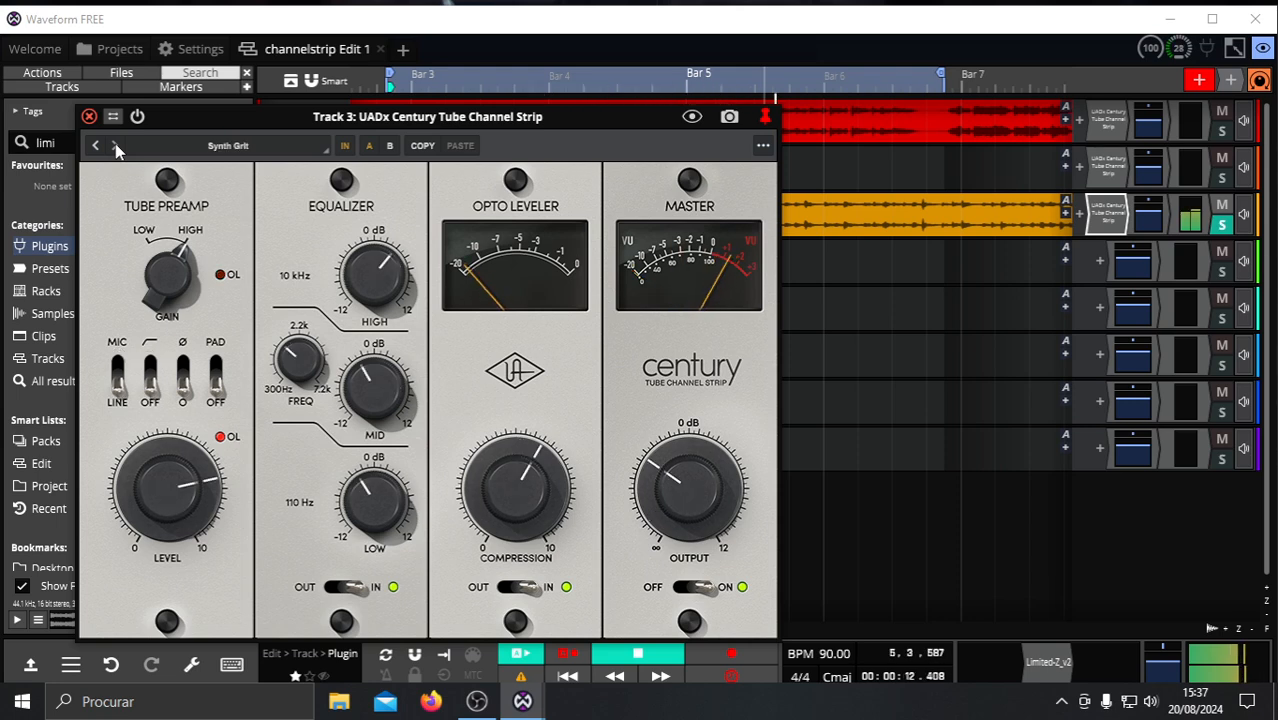
Audition the Thick Vocal - use pad, Toasted Guitar and Tube Clipped Midrange Vox presets on Track 3.
click(114, 146)
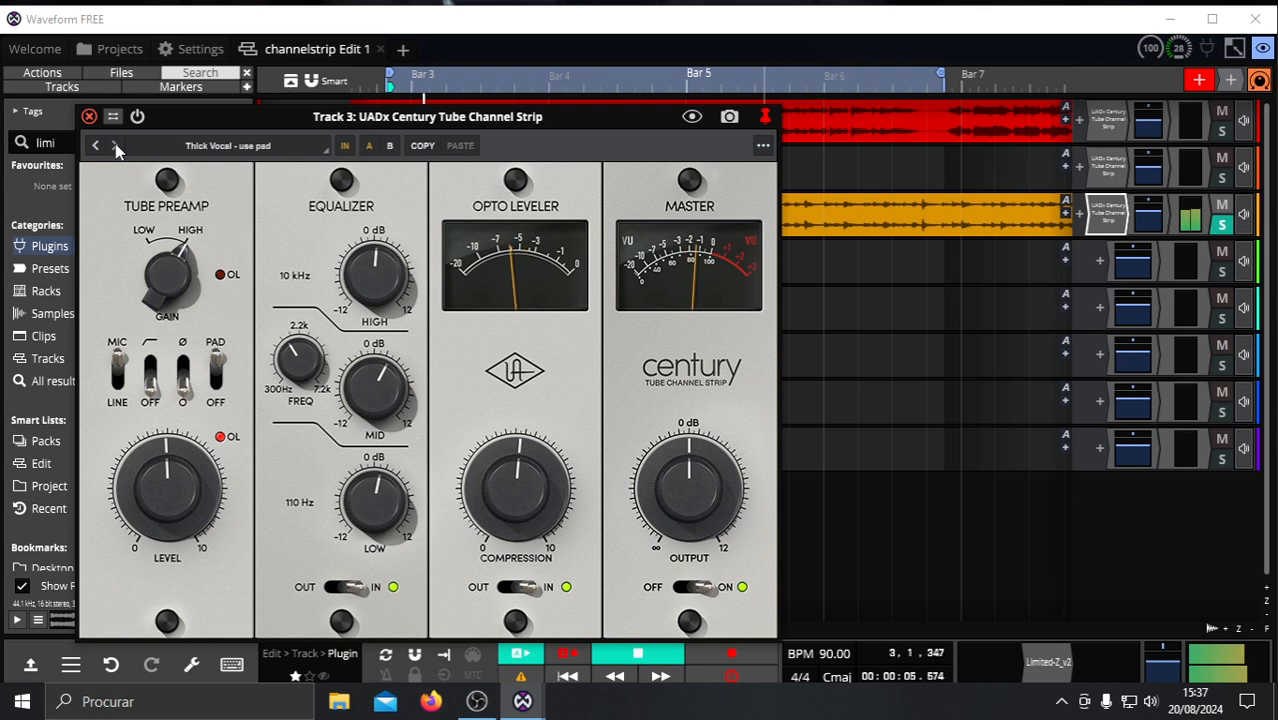
click(115, 146)
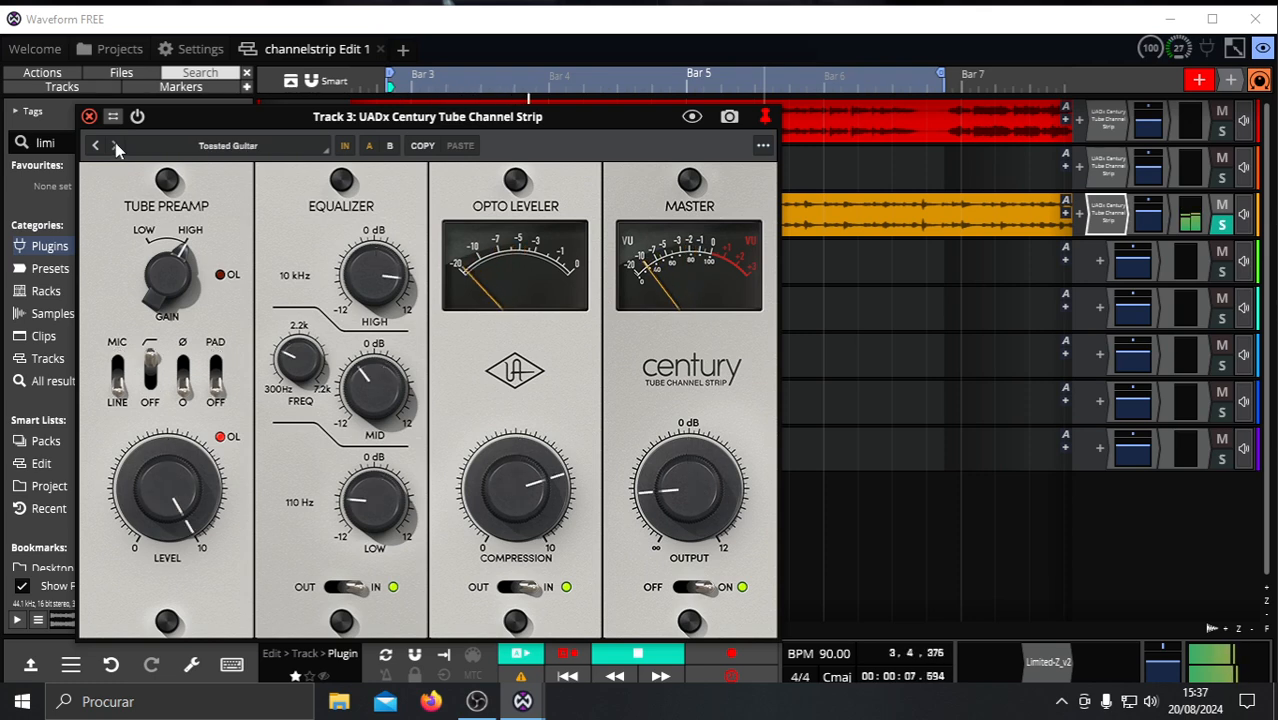
click(115, 146)
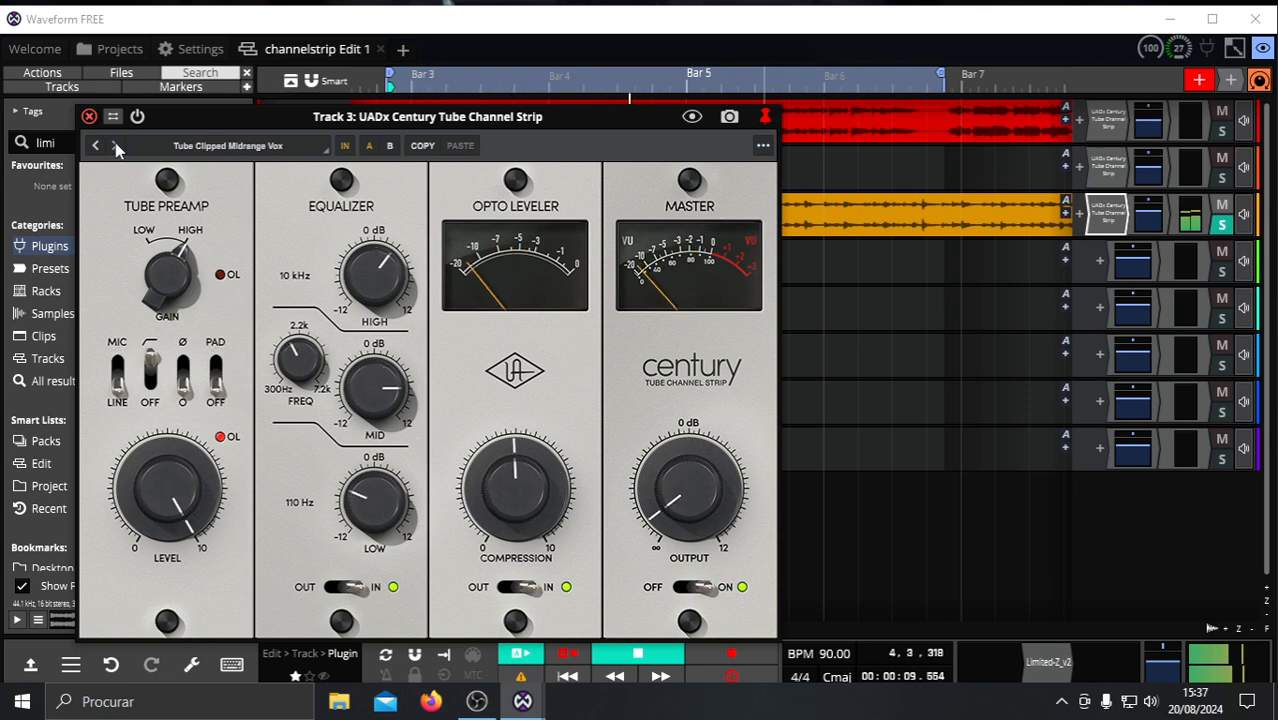
Audition the channel strip presets on Track 3 onward through Vintage Keys to 414 Mic Preset.
click(115, 146)
click(115, 146)
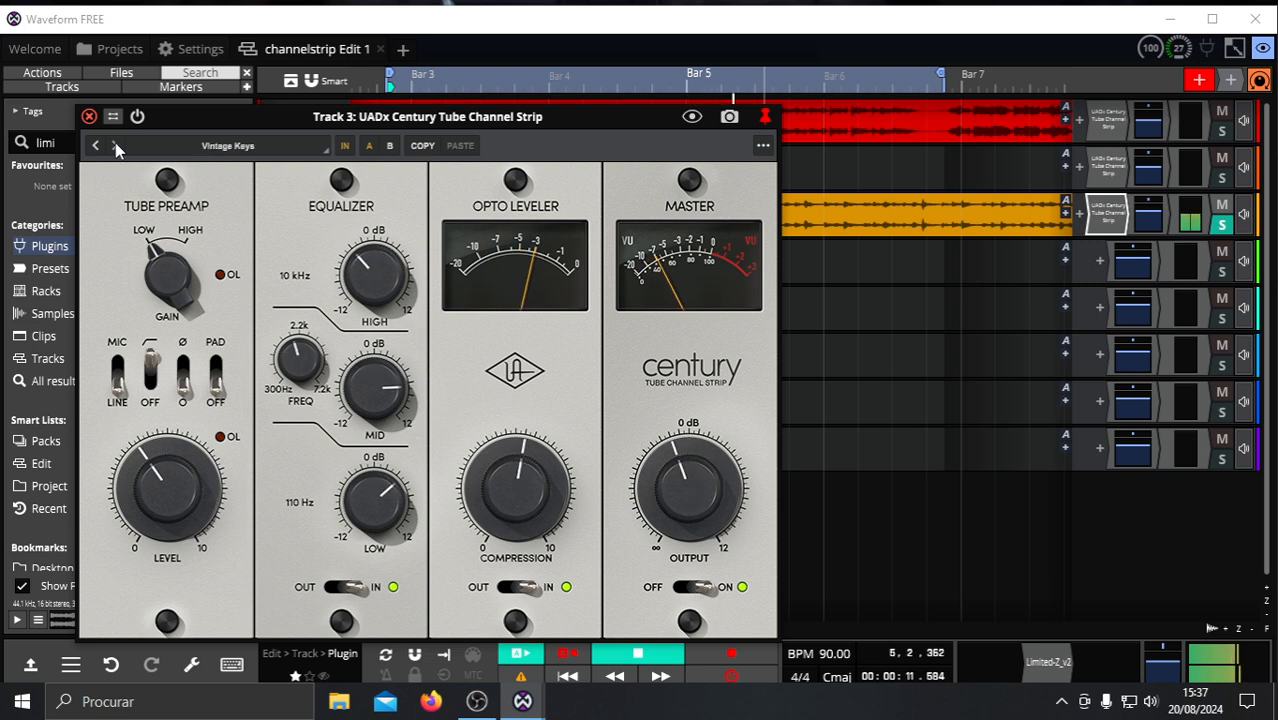
click(115, 146)
click(115, 146)
click(115, 146)
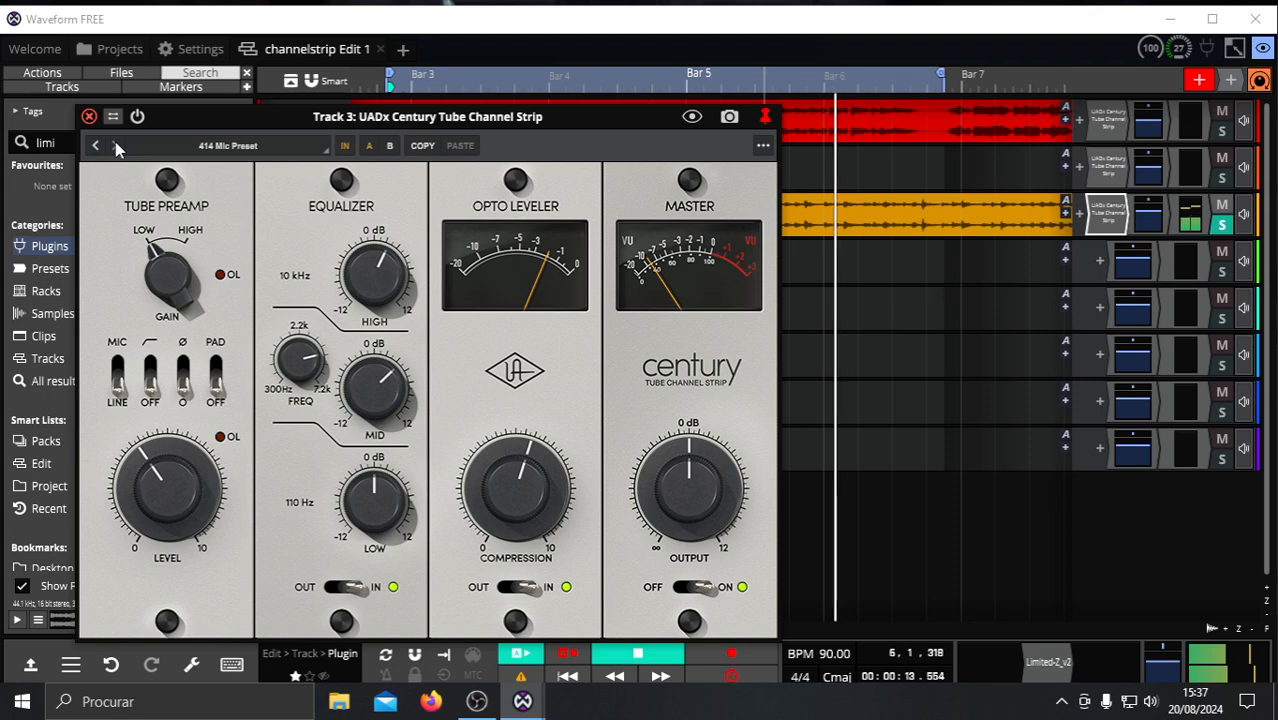
Audition the 808 Slay, Acoustic Guitar, Aggressive Female Vox and Aggressive Male Vox presets on Track 3.
click(115, 146)
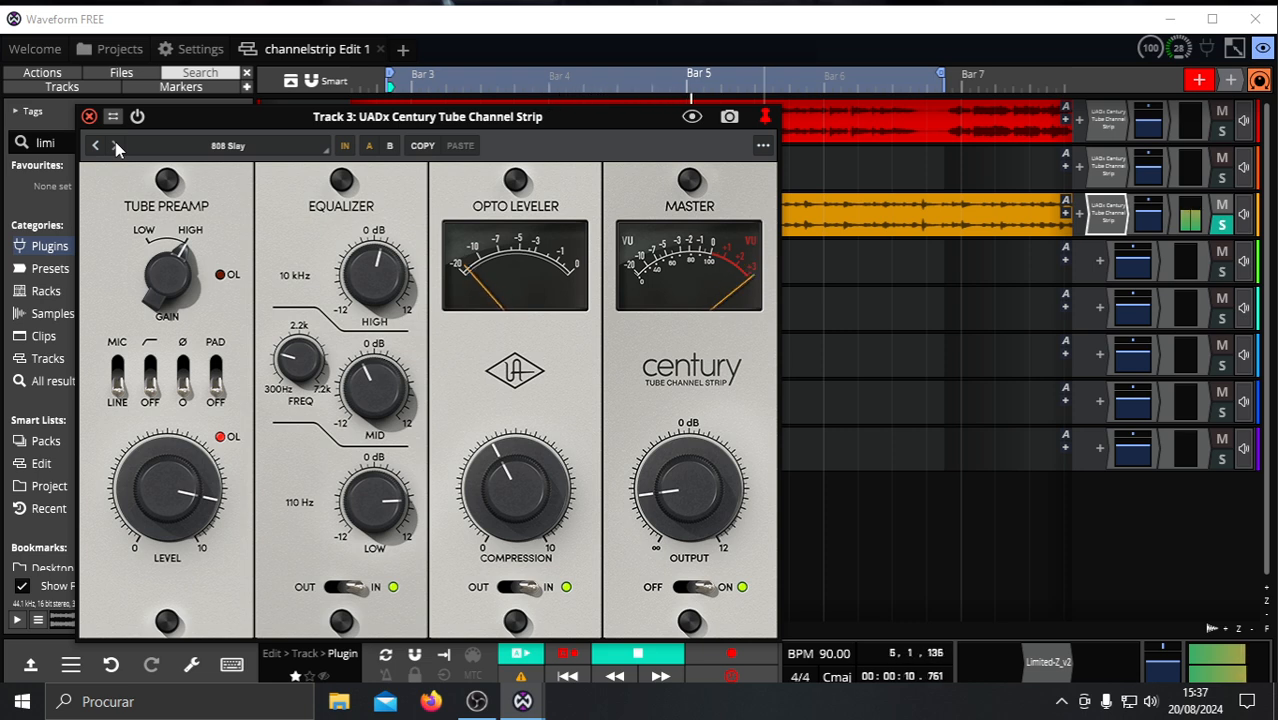
click(116, 147)
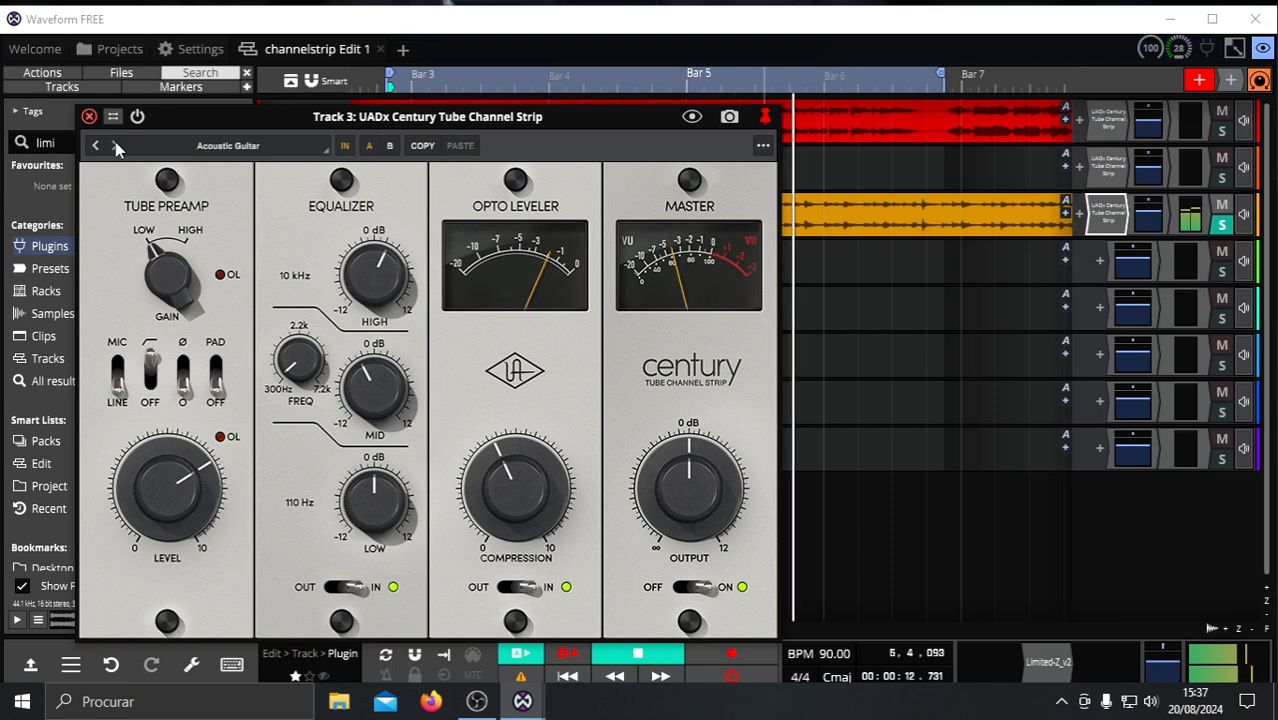
click(116, 147)
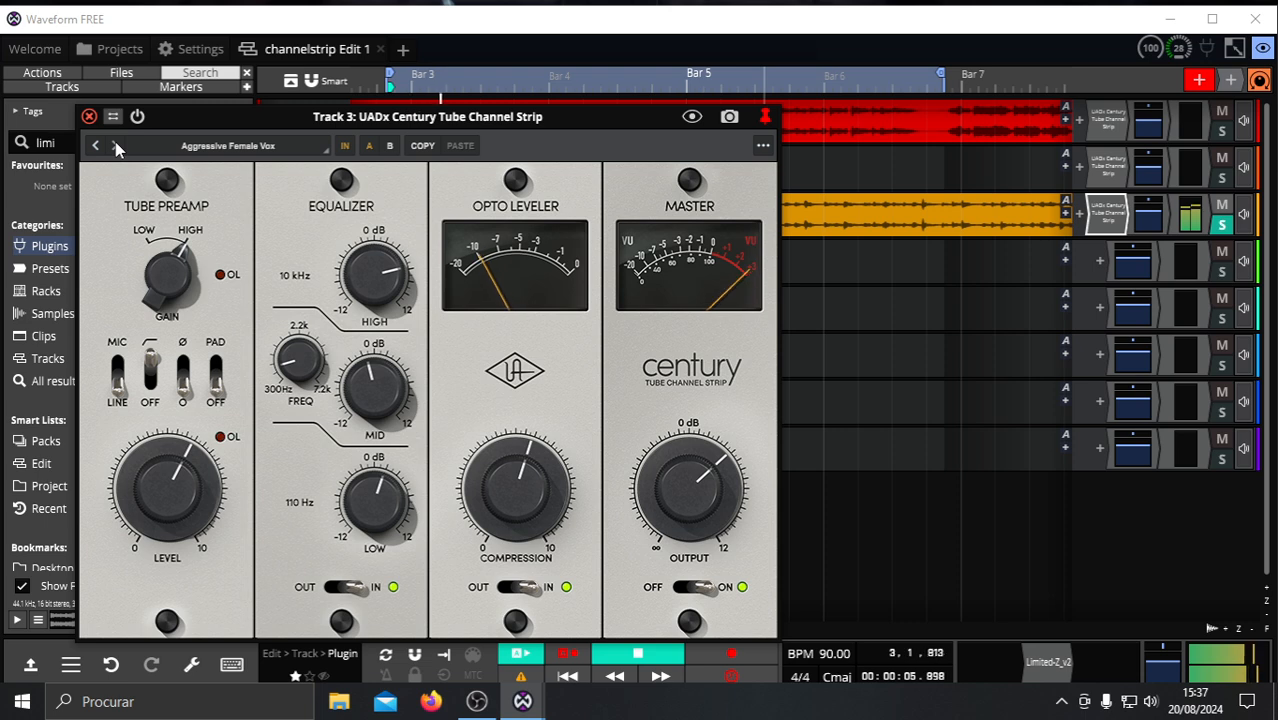
click(116, 147)
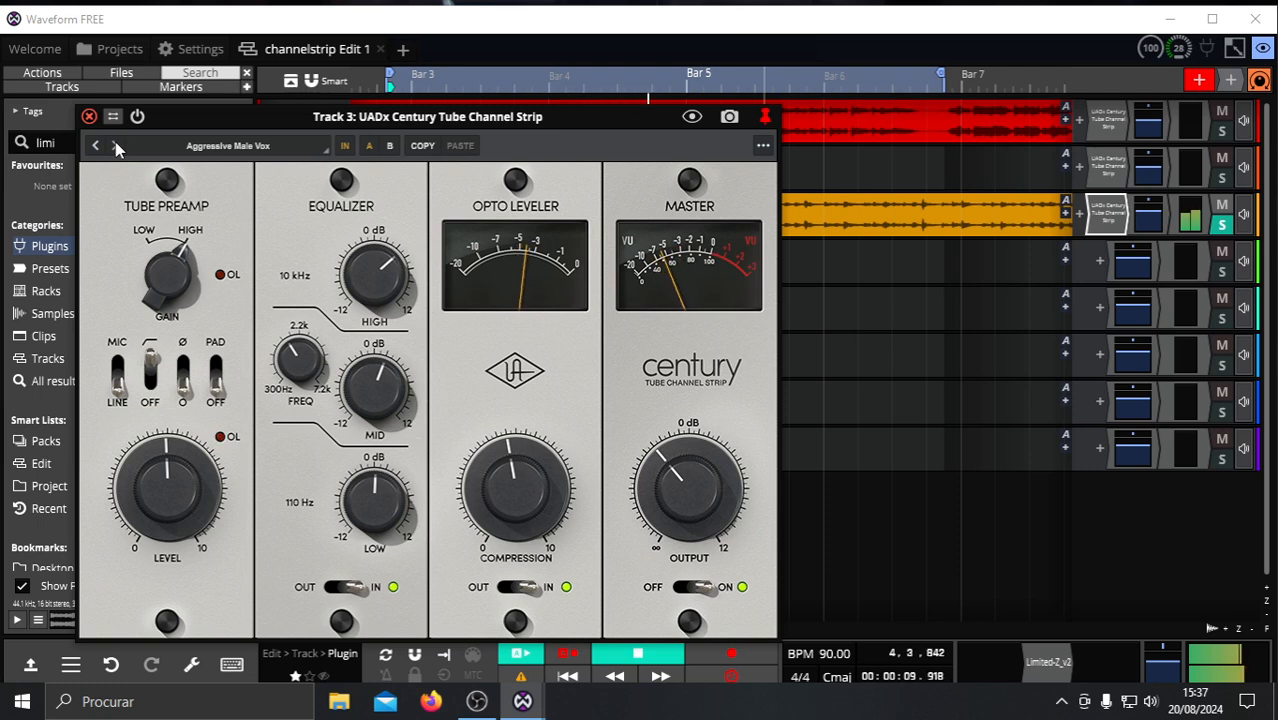
Audition the Basic Vocal - use pad, Bass - Cab Mic, Bass - DI and BG Vocal Stack - use pad presets on Track 3.
click(116, 147)
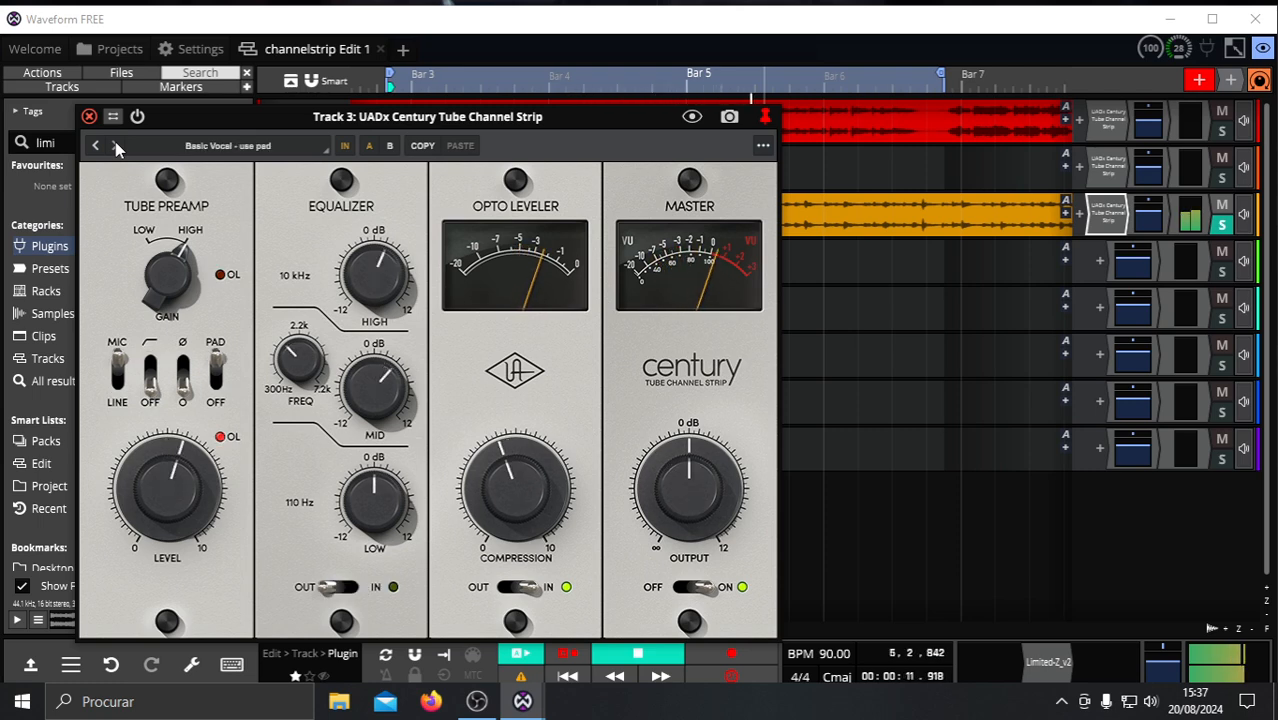
click(116, 147)
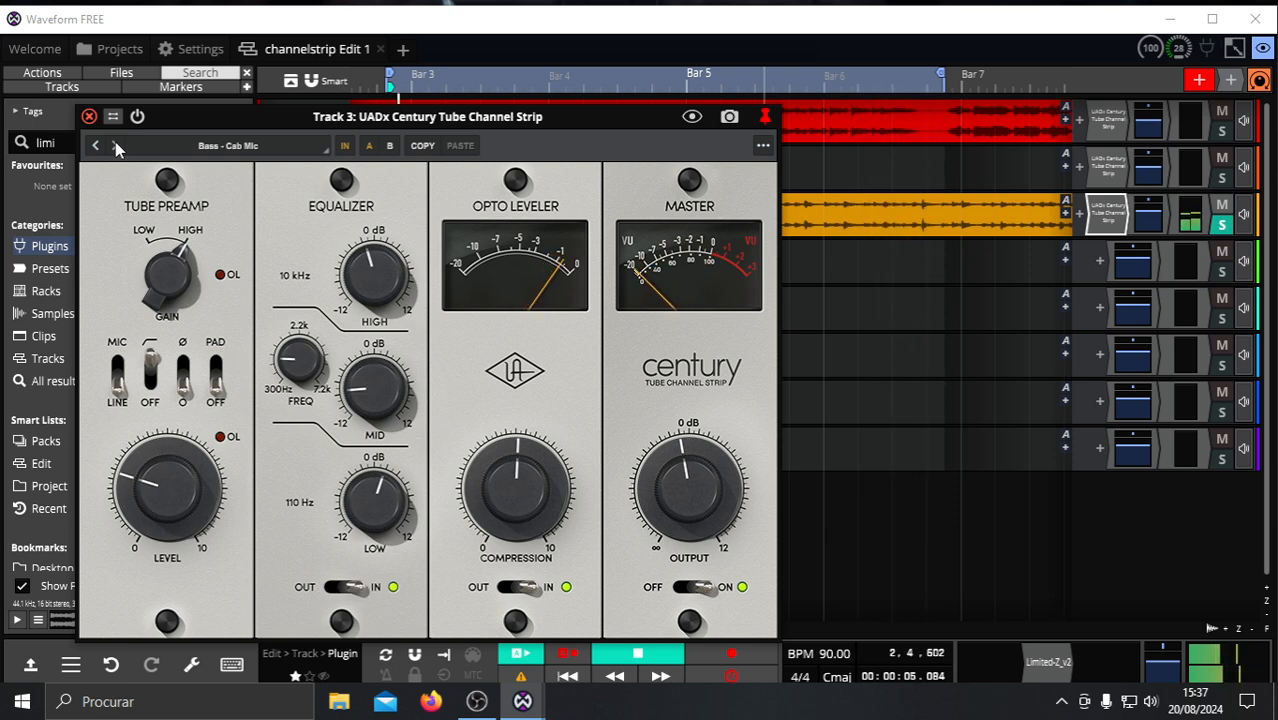
click(116, 147)
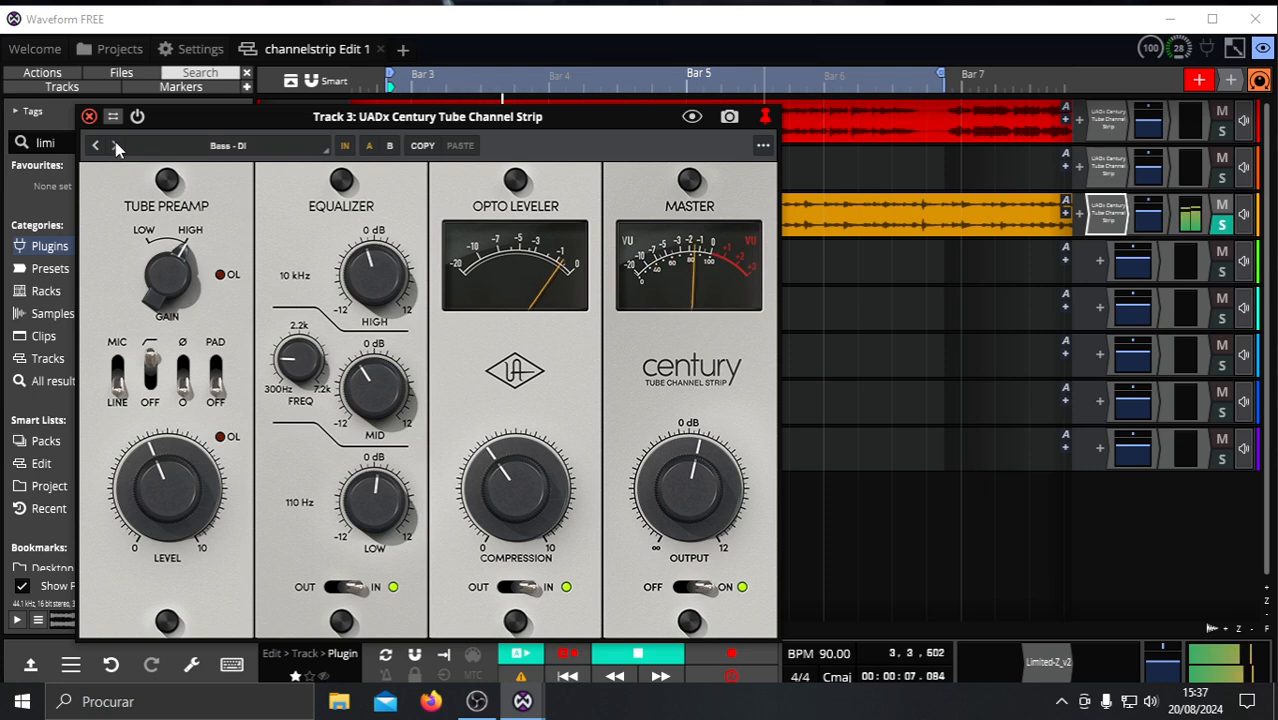
click(116, 147)
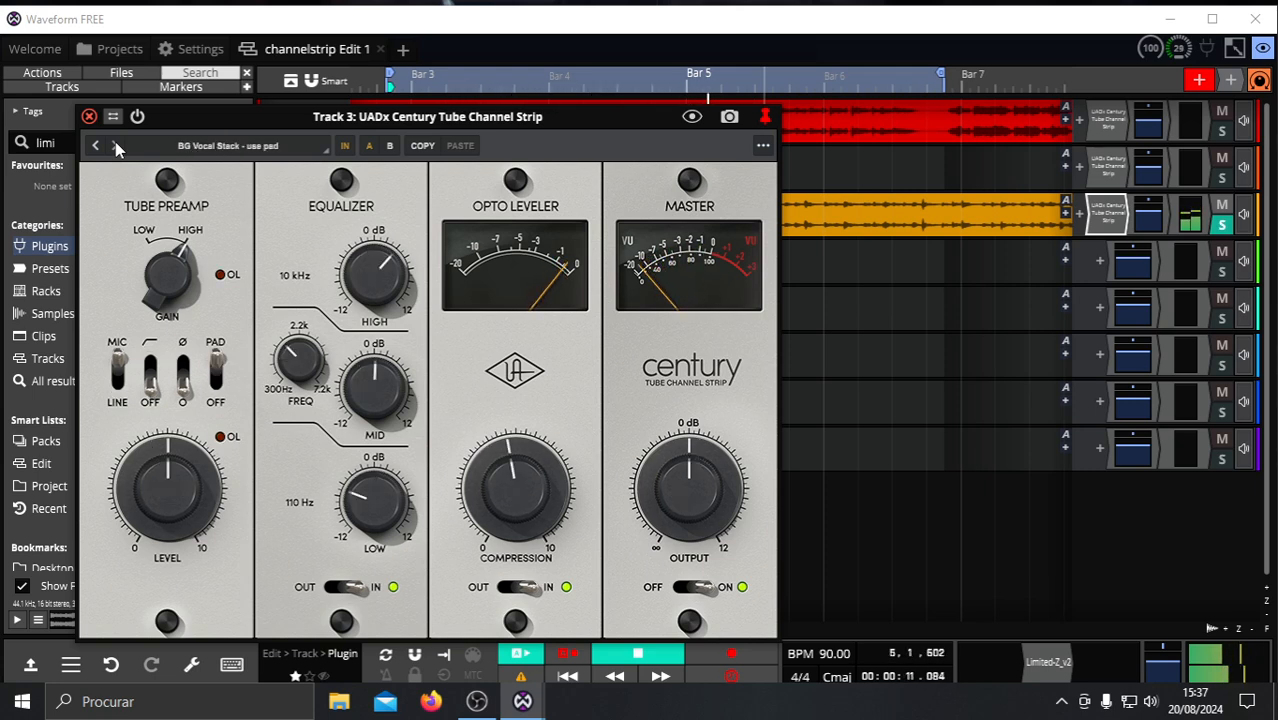
Audition the Blasted Bass, Bus Driver and Crisp VO presets on the Track 3 instrumental.
click(116, 147)
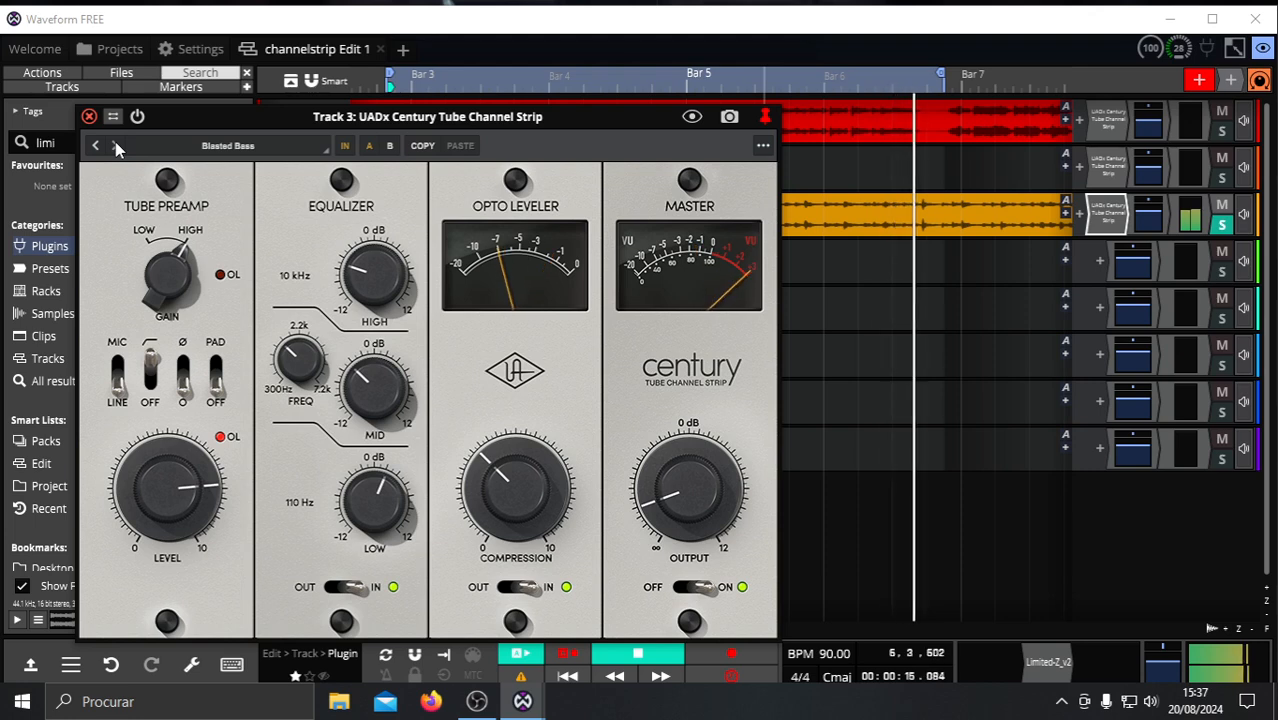
click(116, 147)
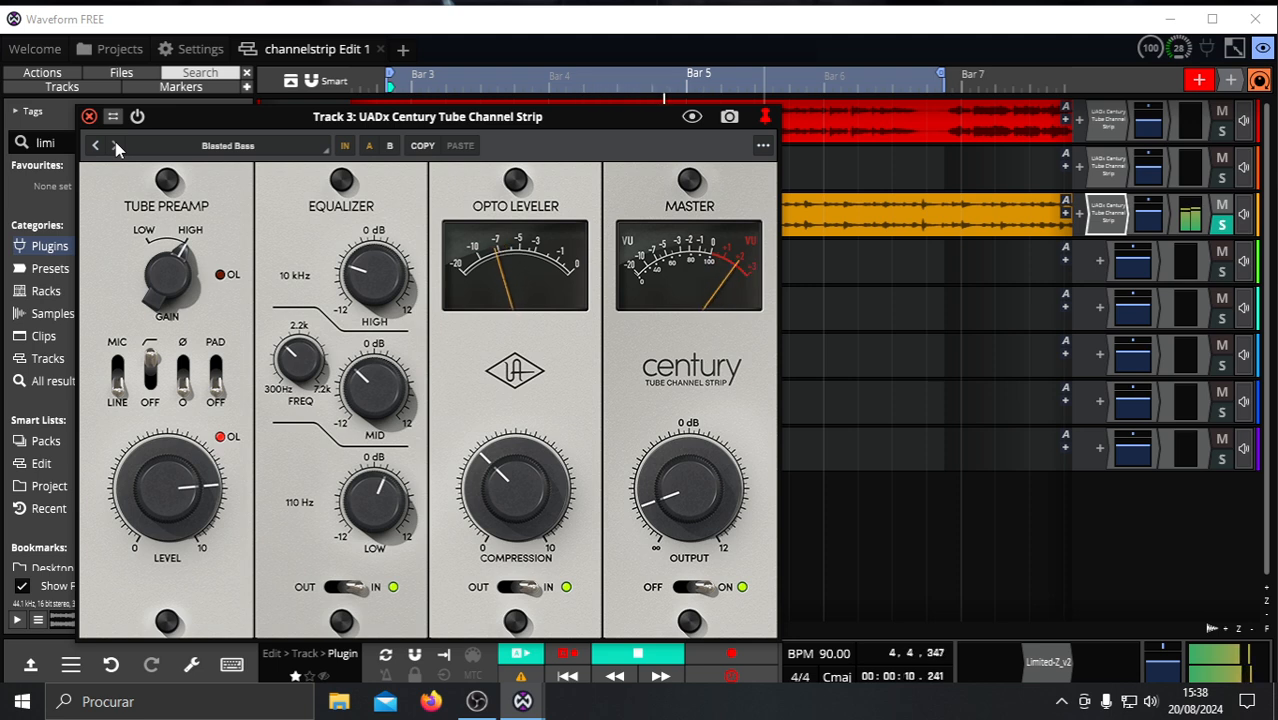
click(116, 147)
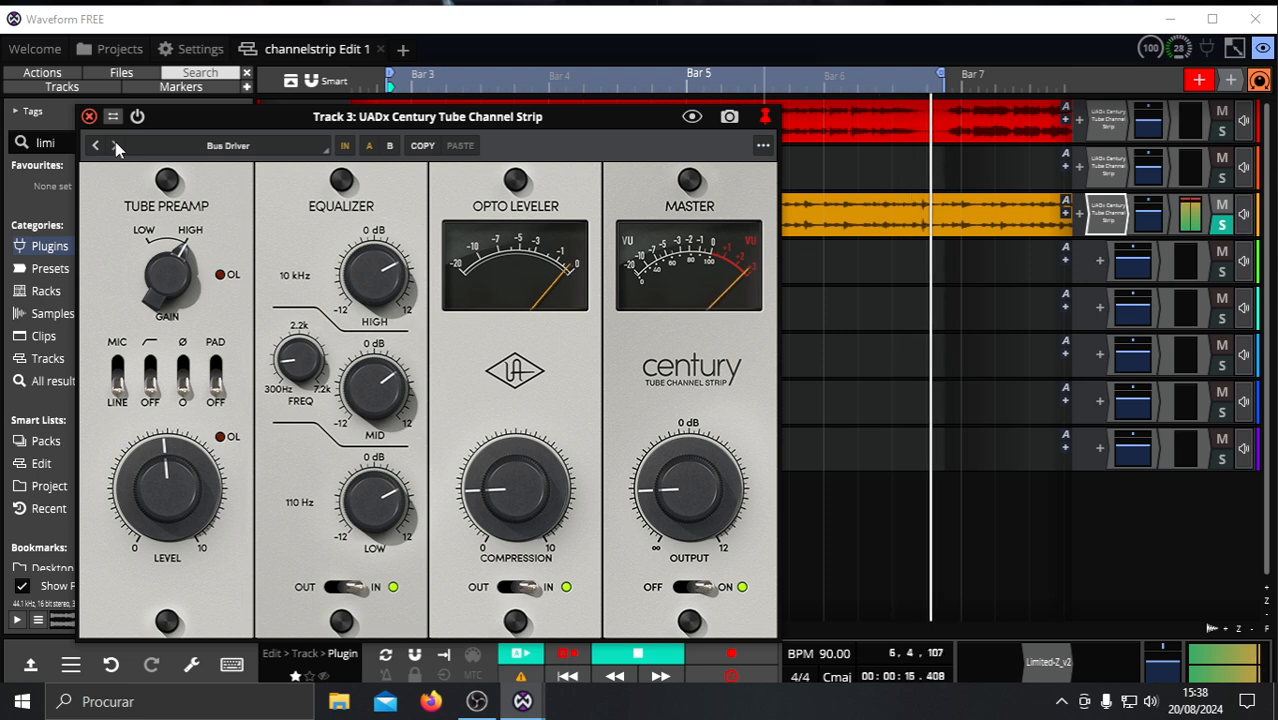
click(116, 147)
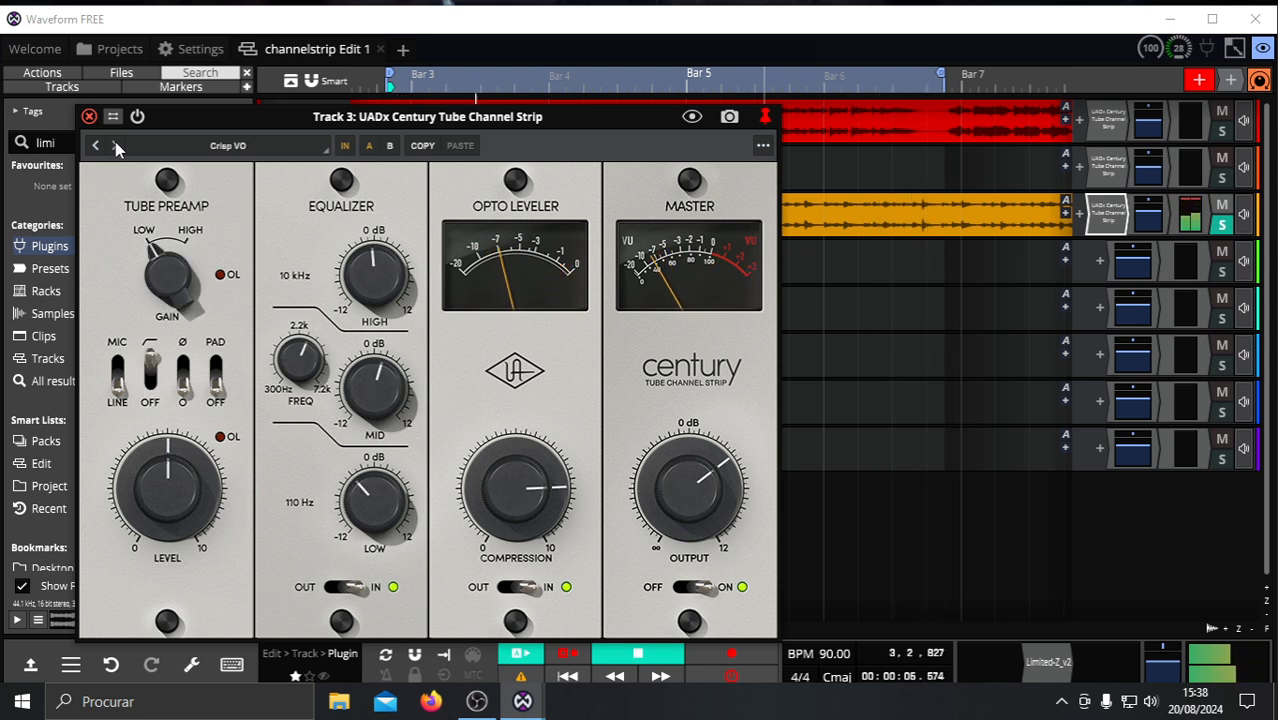
Return Track 3's channel strip to the Default preset, and stop playback before closing the plug-in.
click(116, 147)
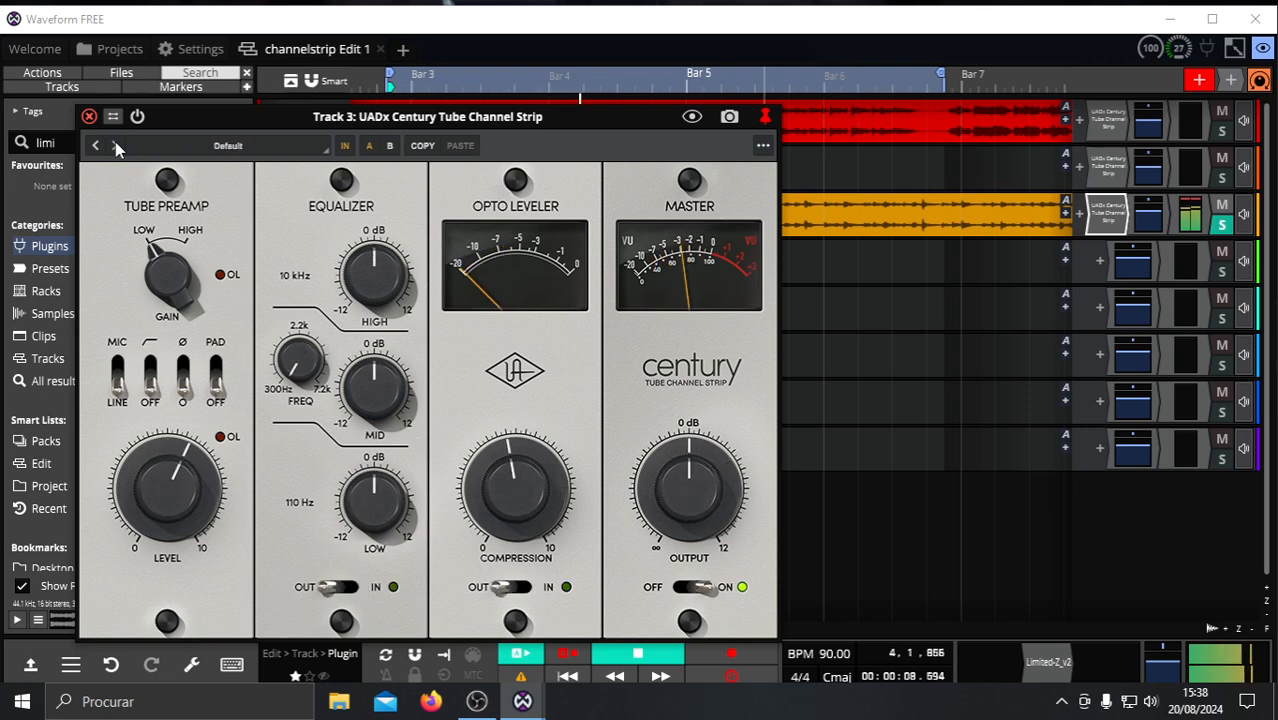
click(631, 653)
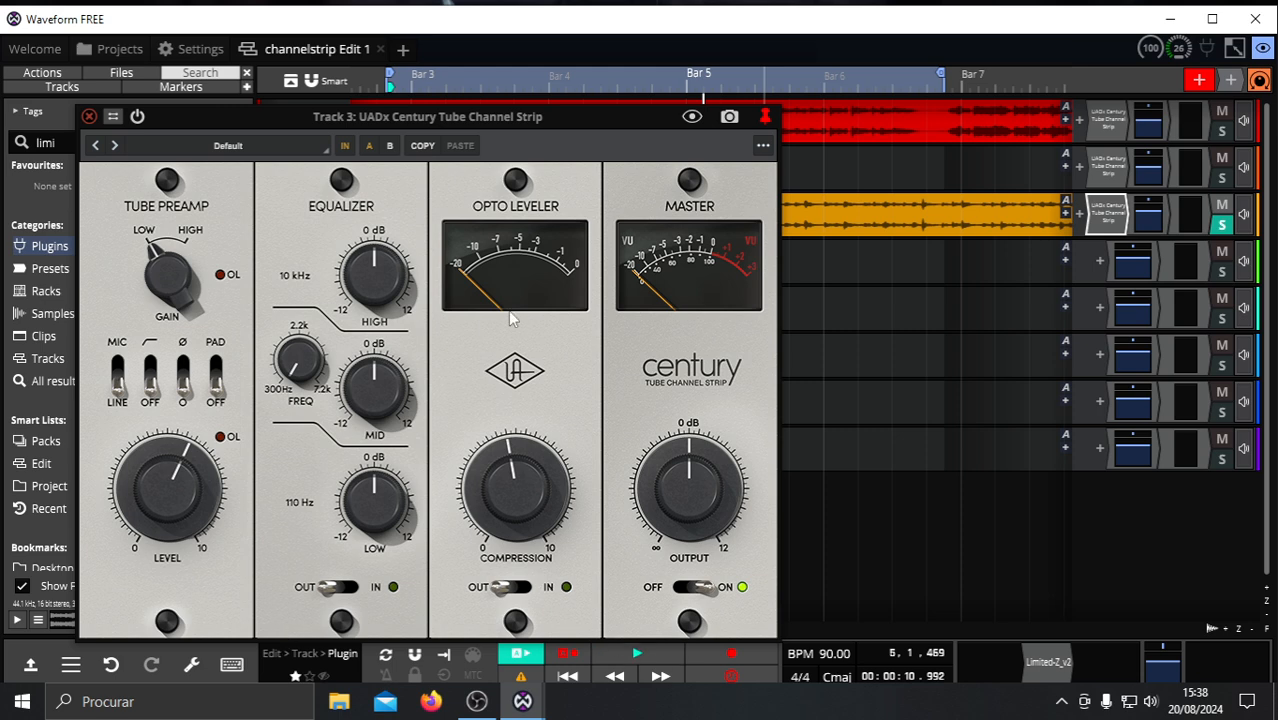
click(89, 117)
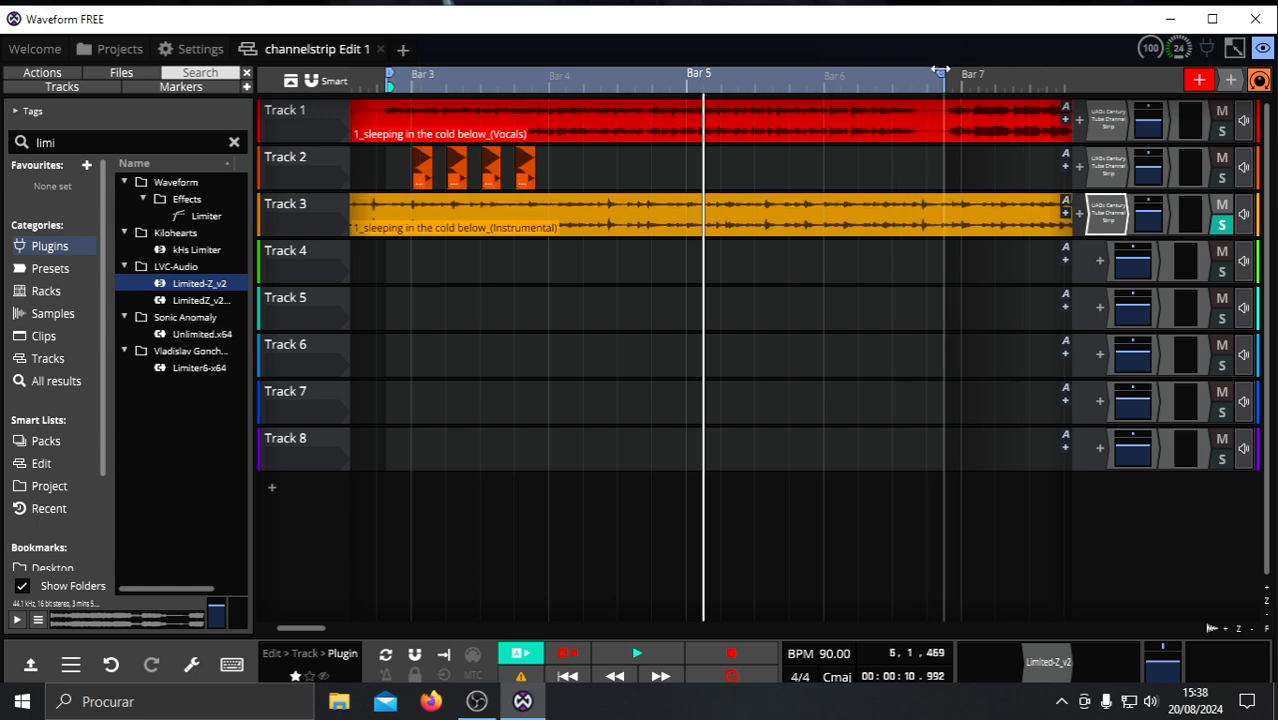
Shorten the loop range to span from Bar 3 to Bar 4, covering the four short clips on Track 2.
drag(920, 74, 540, 75)
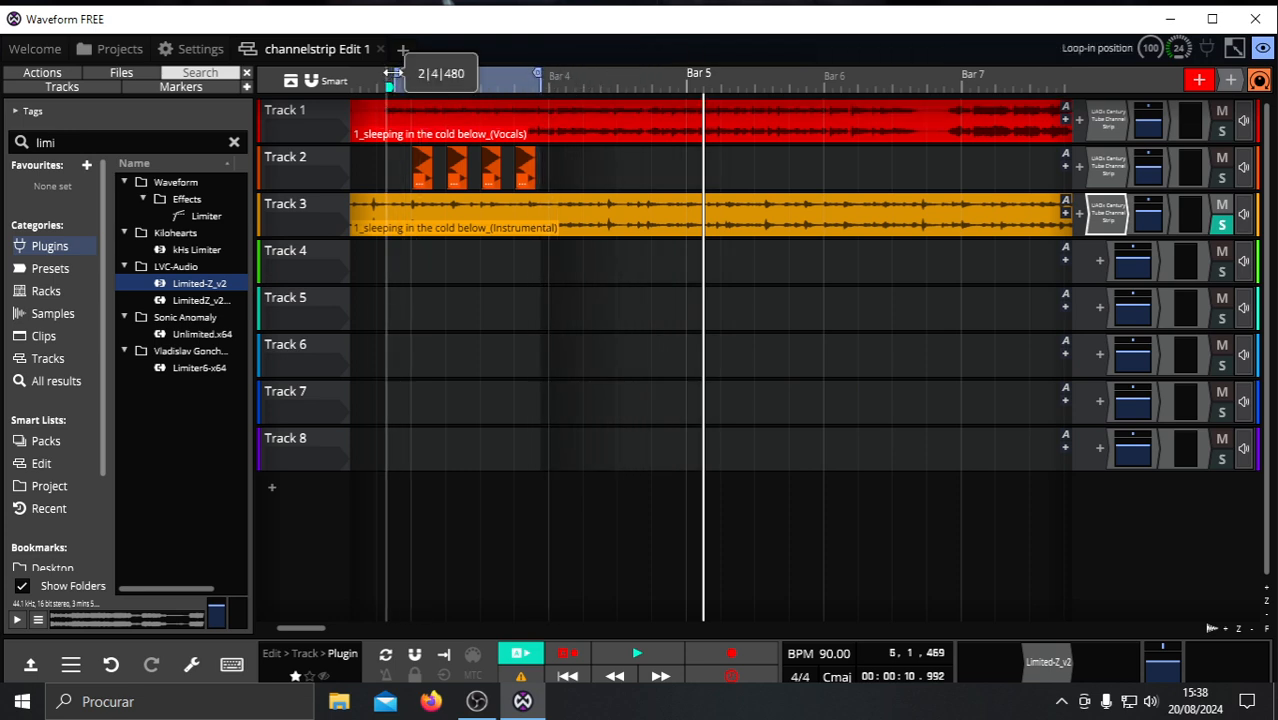
drag(392, 74, 413, 73)
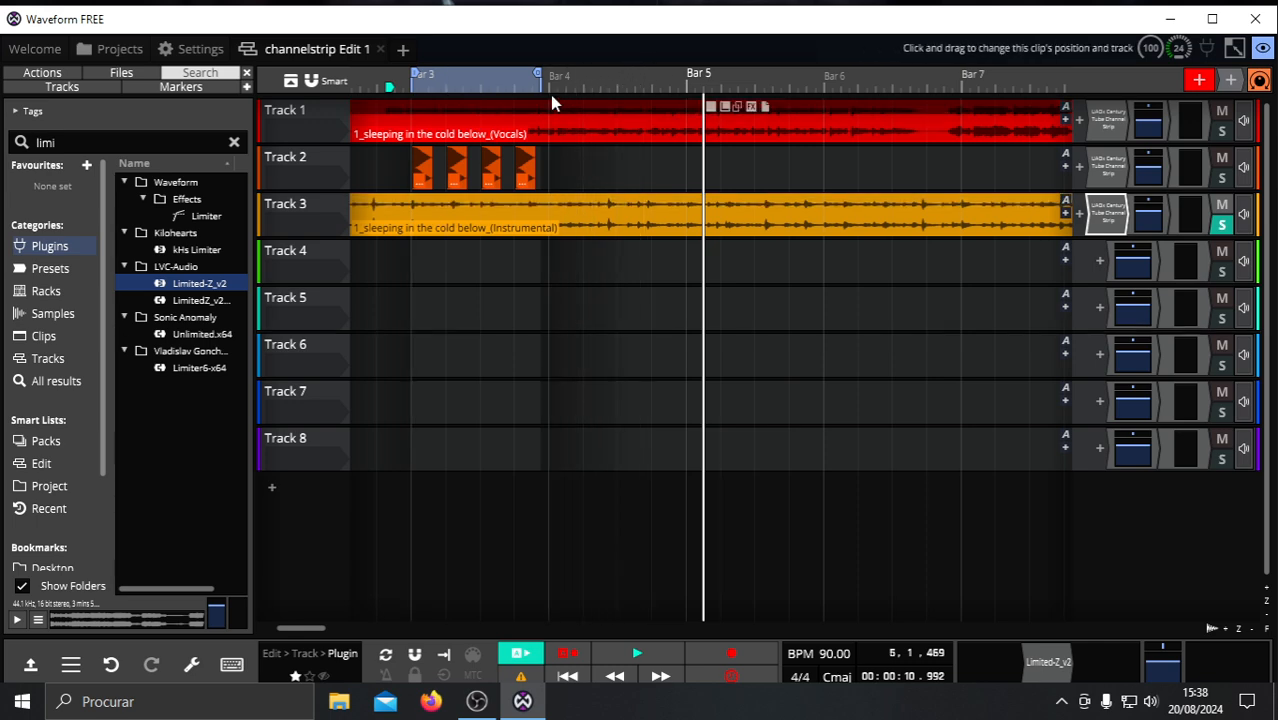
drag(535, 74, 548, 74)
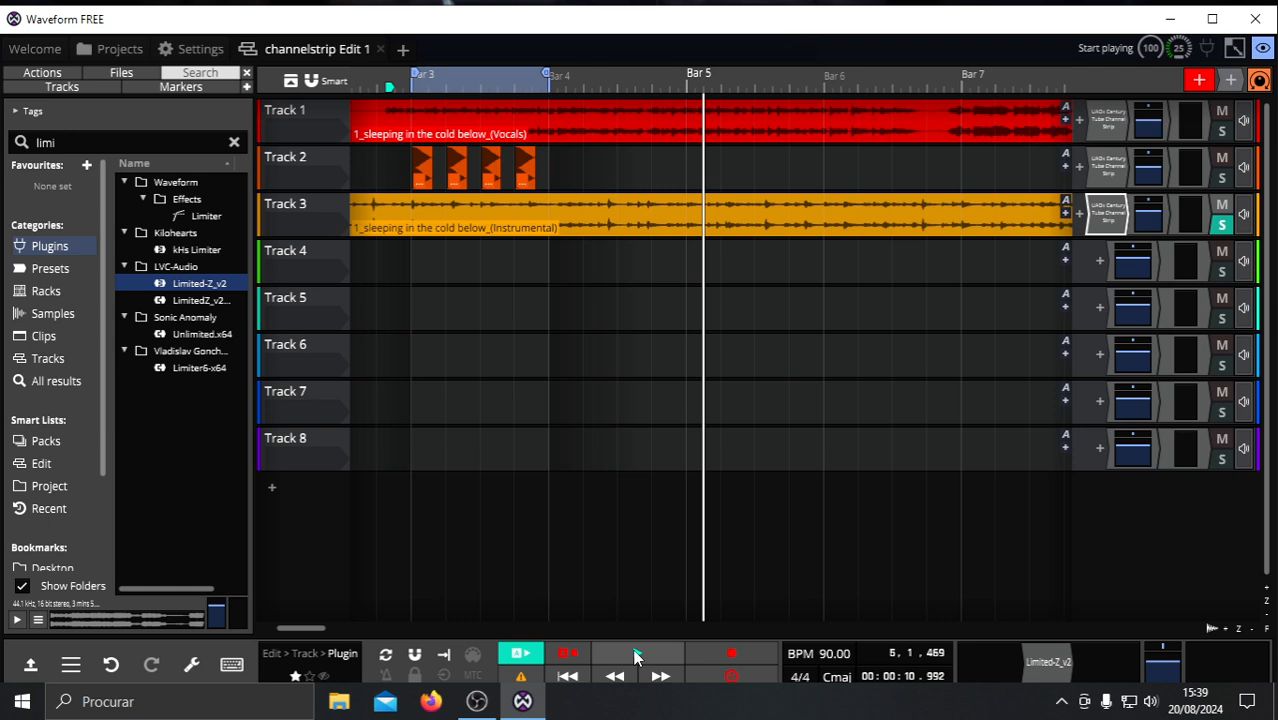
Solo Track 2 instead of Track 3 and open Track 2's UADx Century Tube Channel Strip.
click(1222, 177)
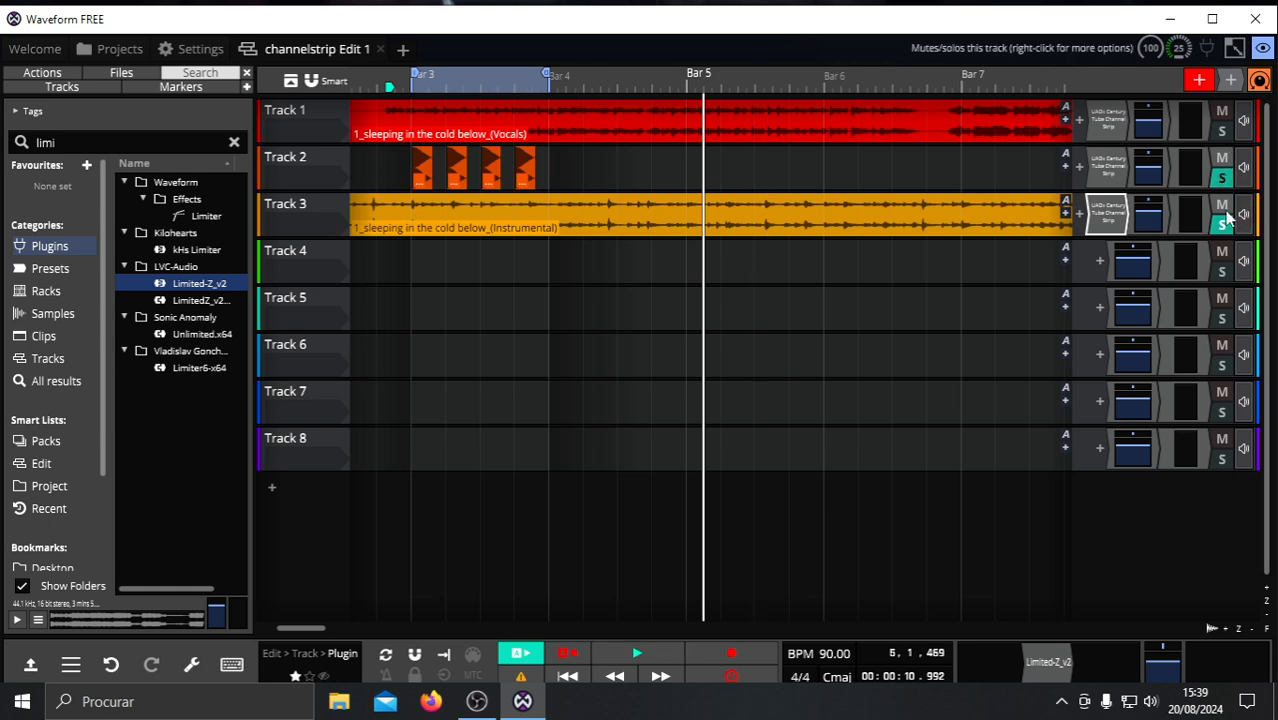
click(1224, 222)
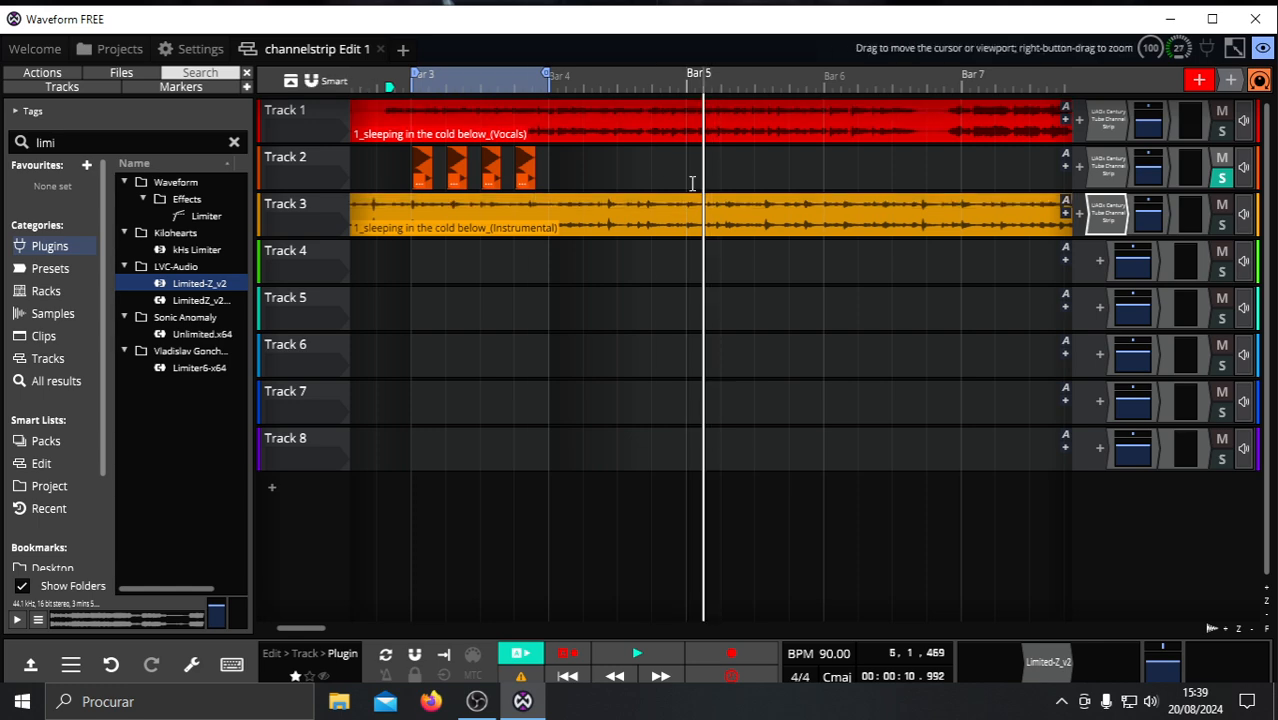
double_click(1110, 165)
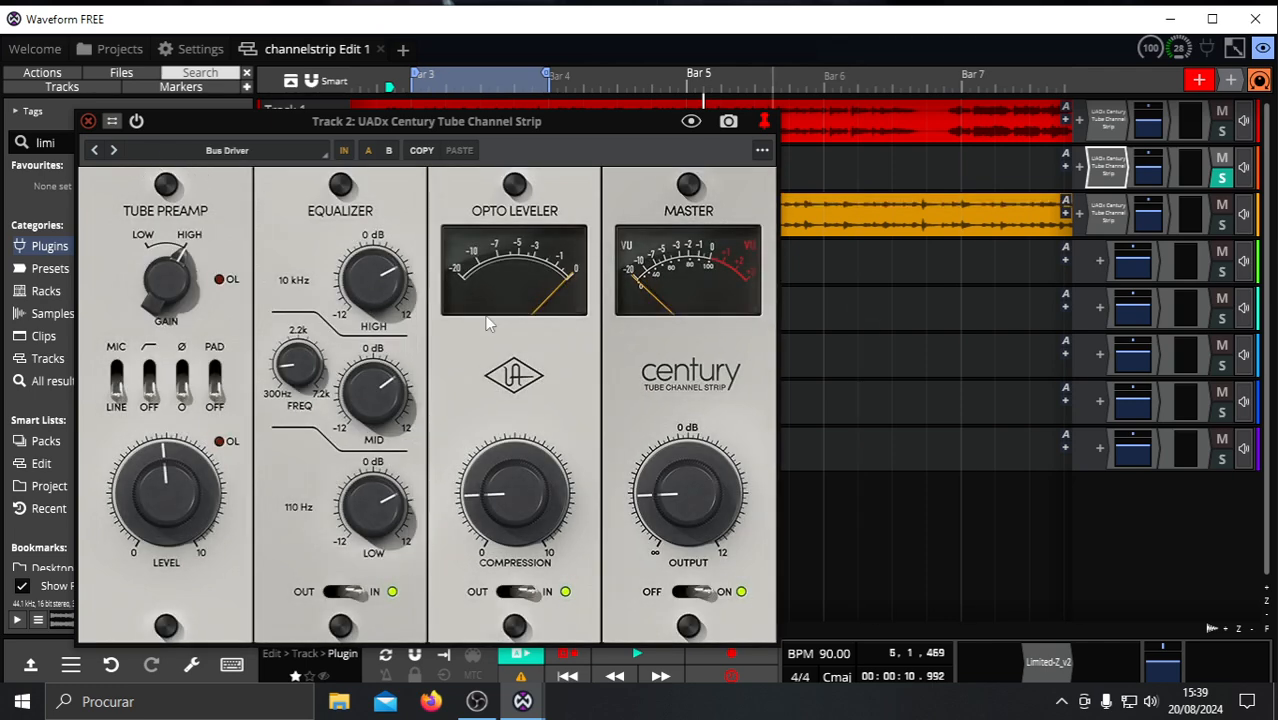
drag(452, 126, 473, 72)
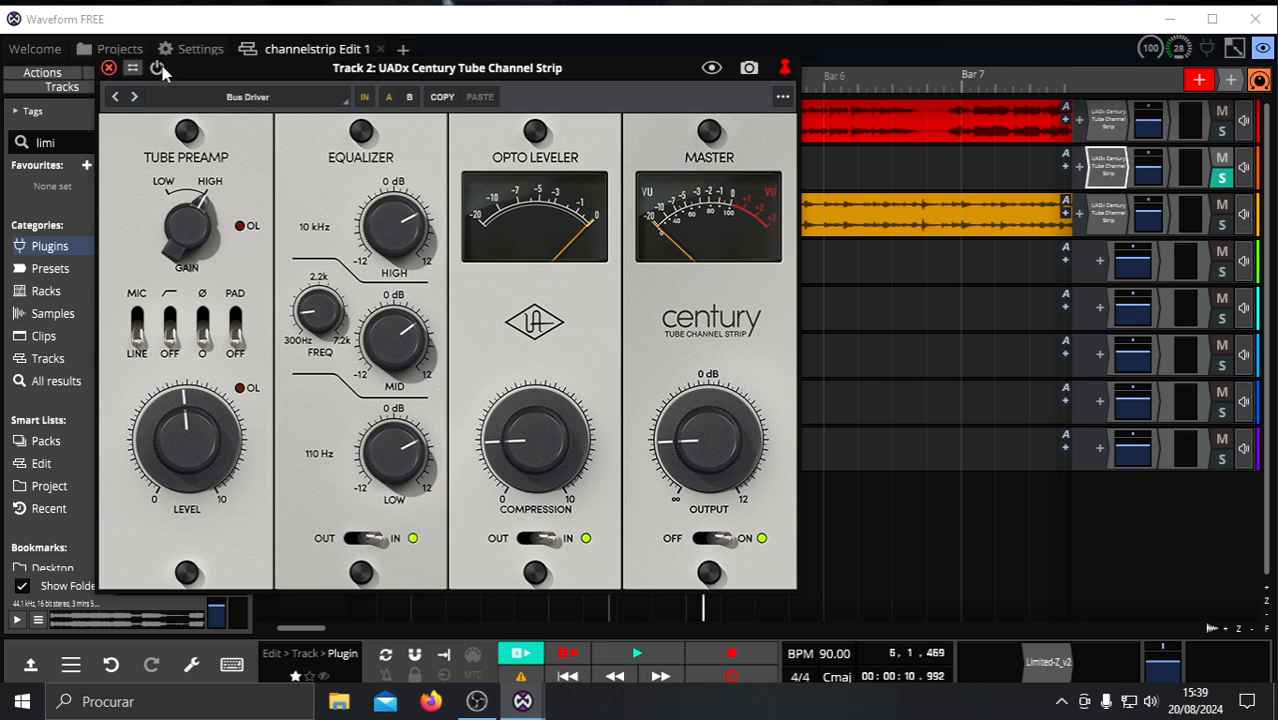
Play the Track 2 loop with the channel strip bypassed, and re-enable it to compare the Bus Driver preset.
click(644, 660)
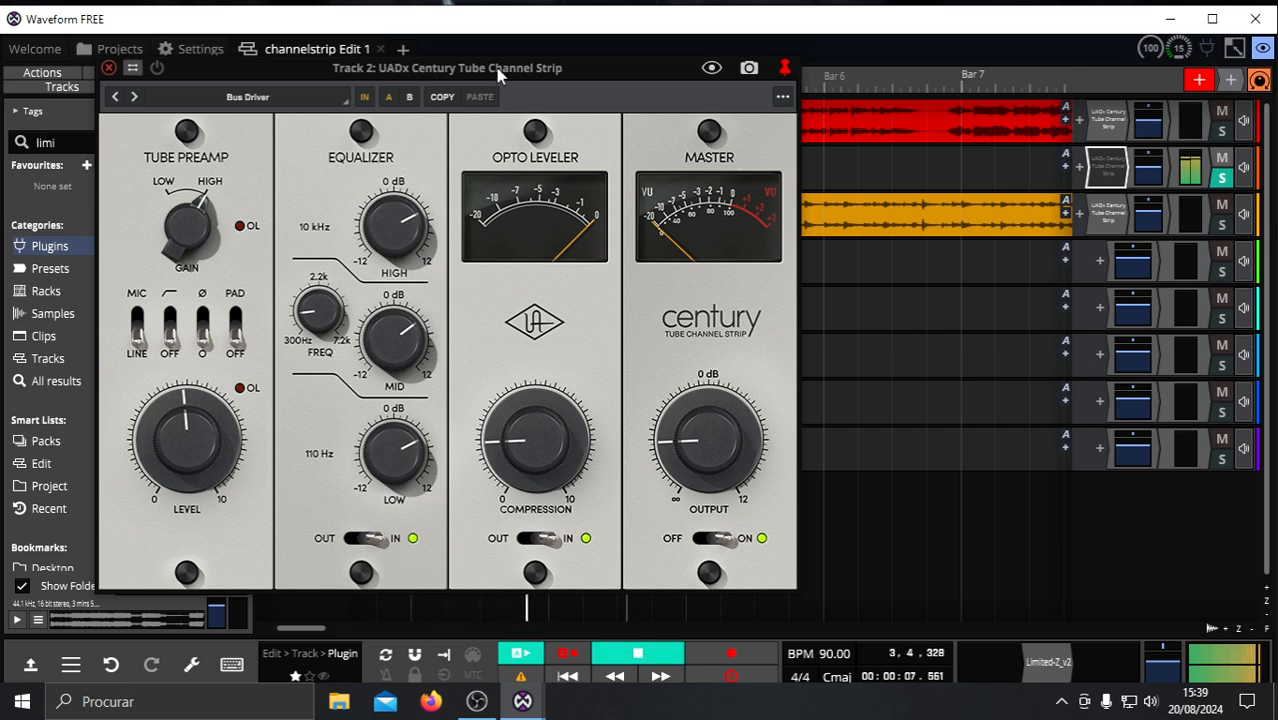
drag(497, 67, 645, 212)
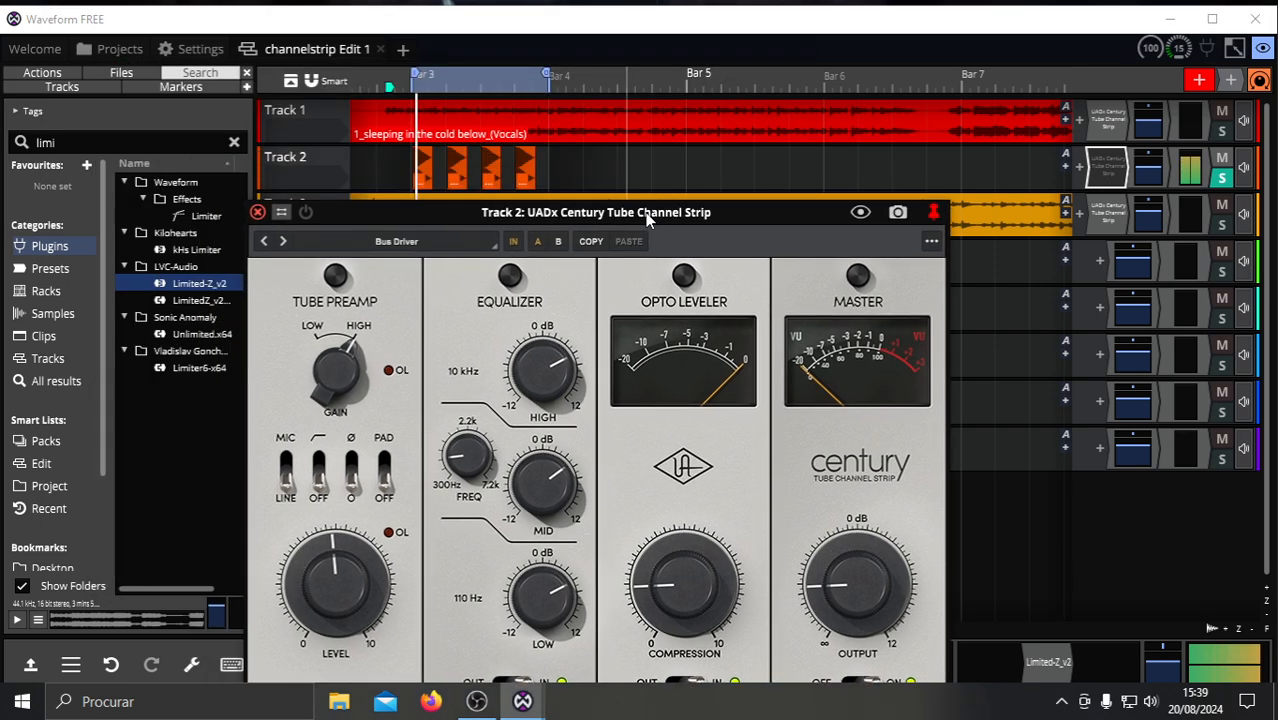
click(306, 212)
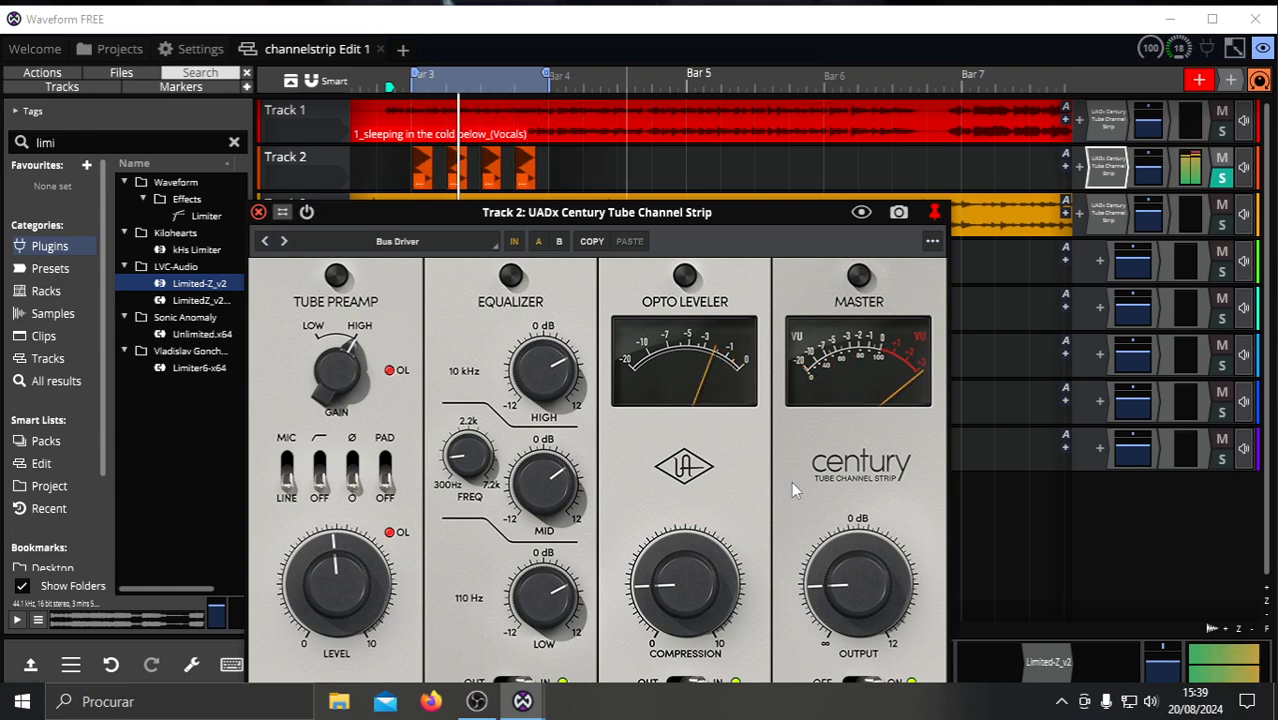
drag(612, 210, 602, 100)
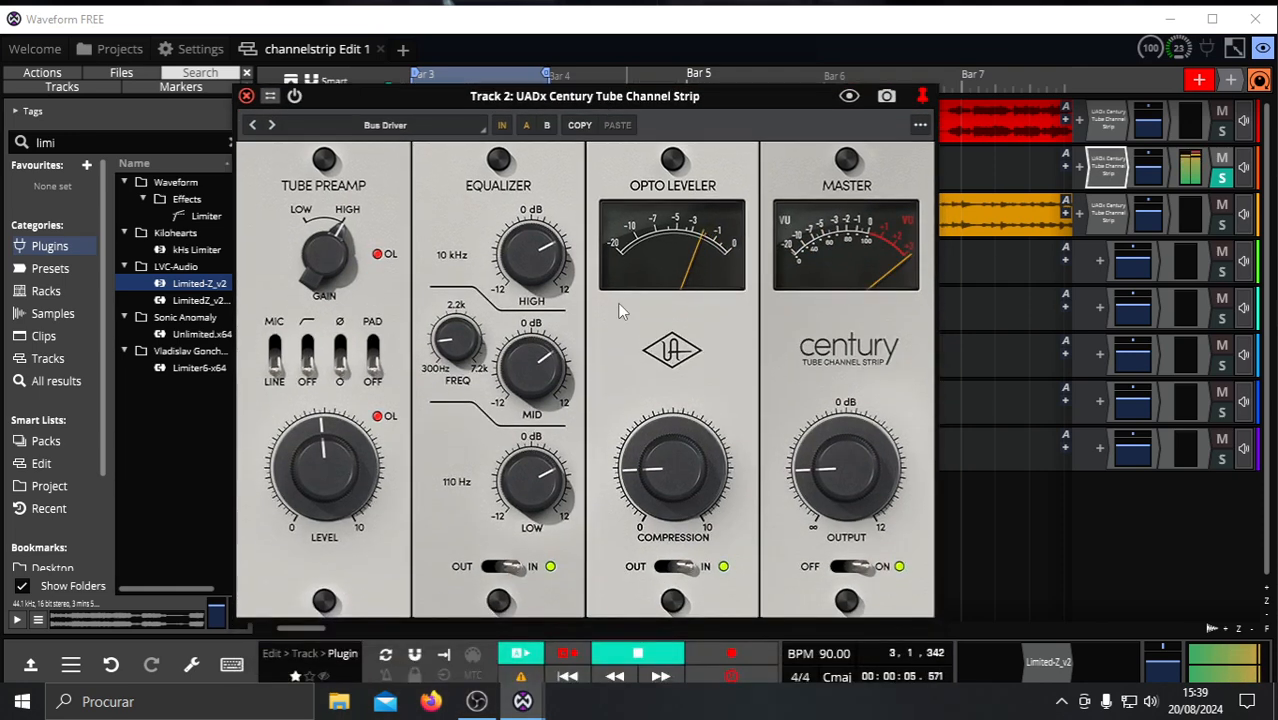
Audition the Crisp VO, Default, DI Bass and DI Funk Guitar presets on the Track 2 loop.
click(272, 127)
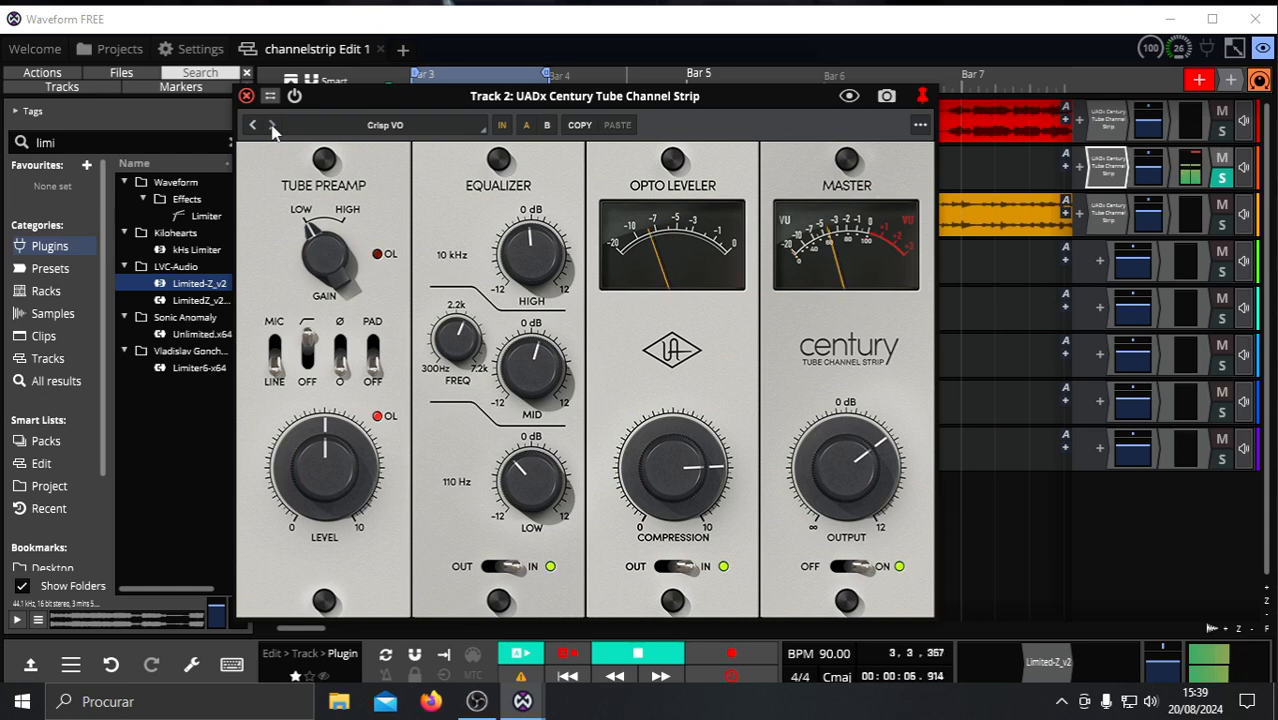
click(272, 127)
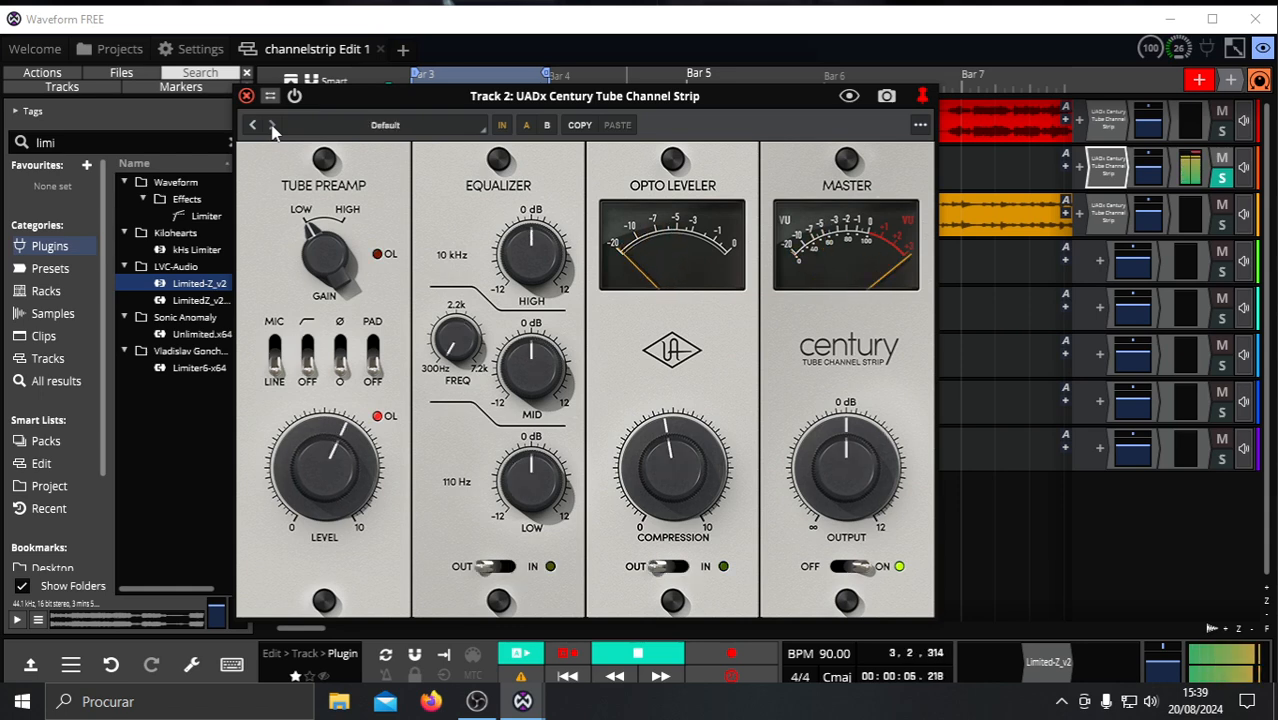
click(272, 127)
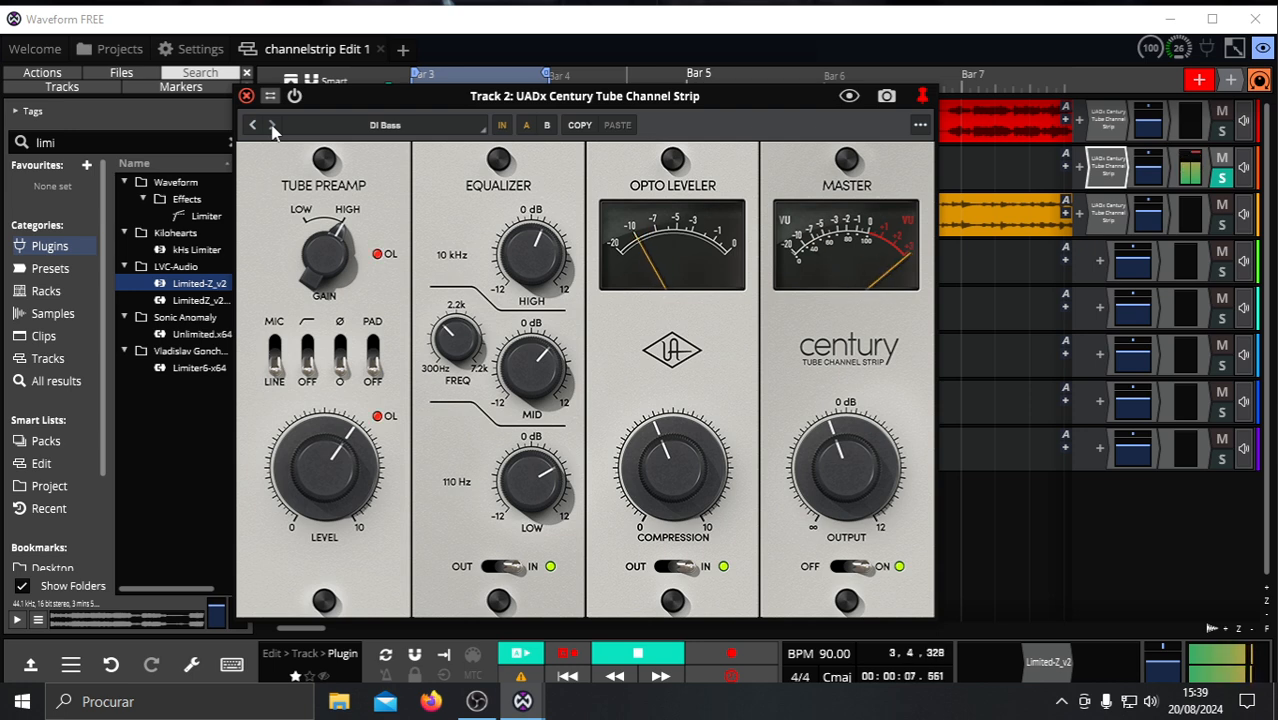
click(272, 127)
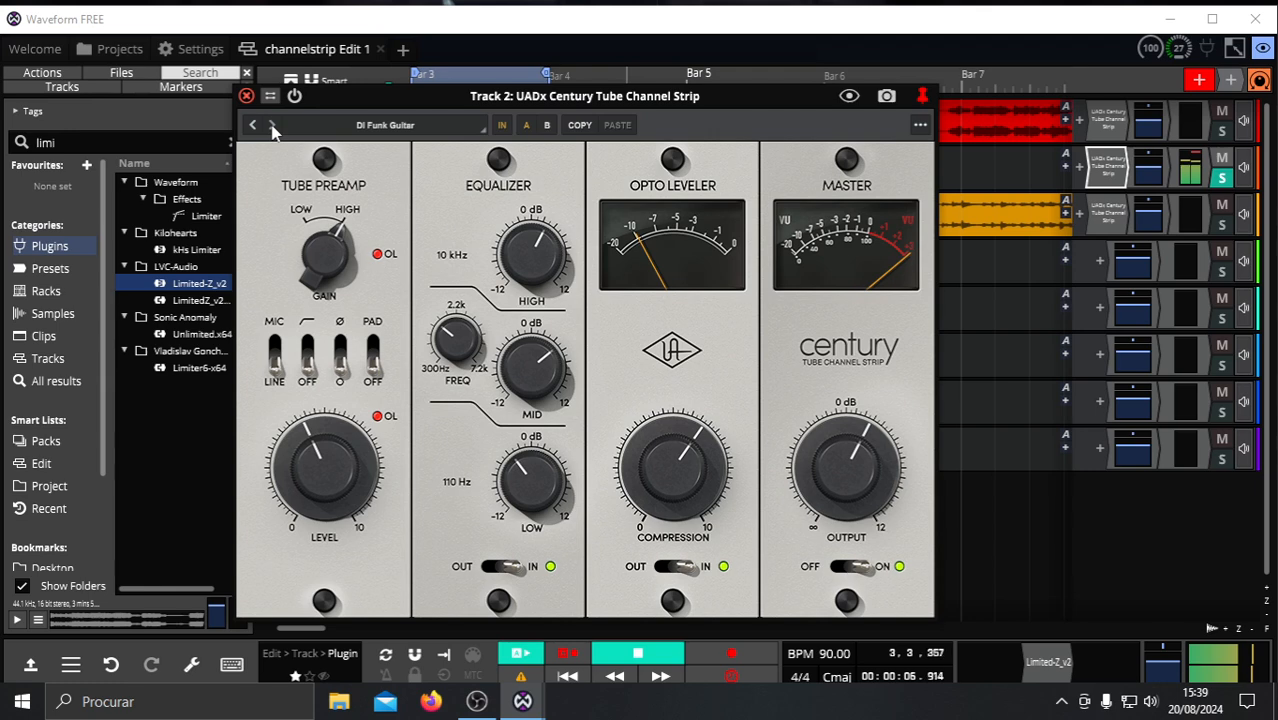
Audition the Drum Crush, E Guitar - Cab Mic and Female Rap Clean presets on Track 2.
click(272, 127)
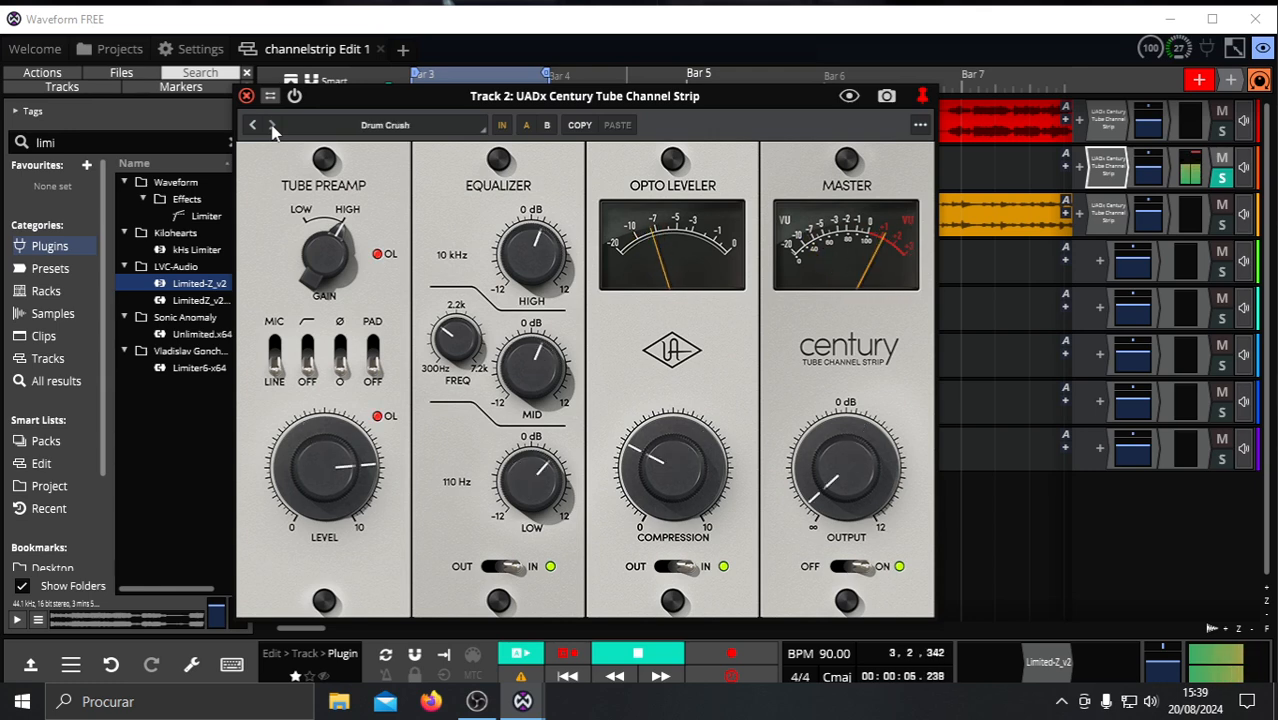
click(272, 127)
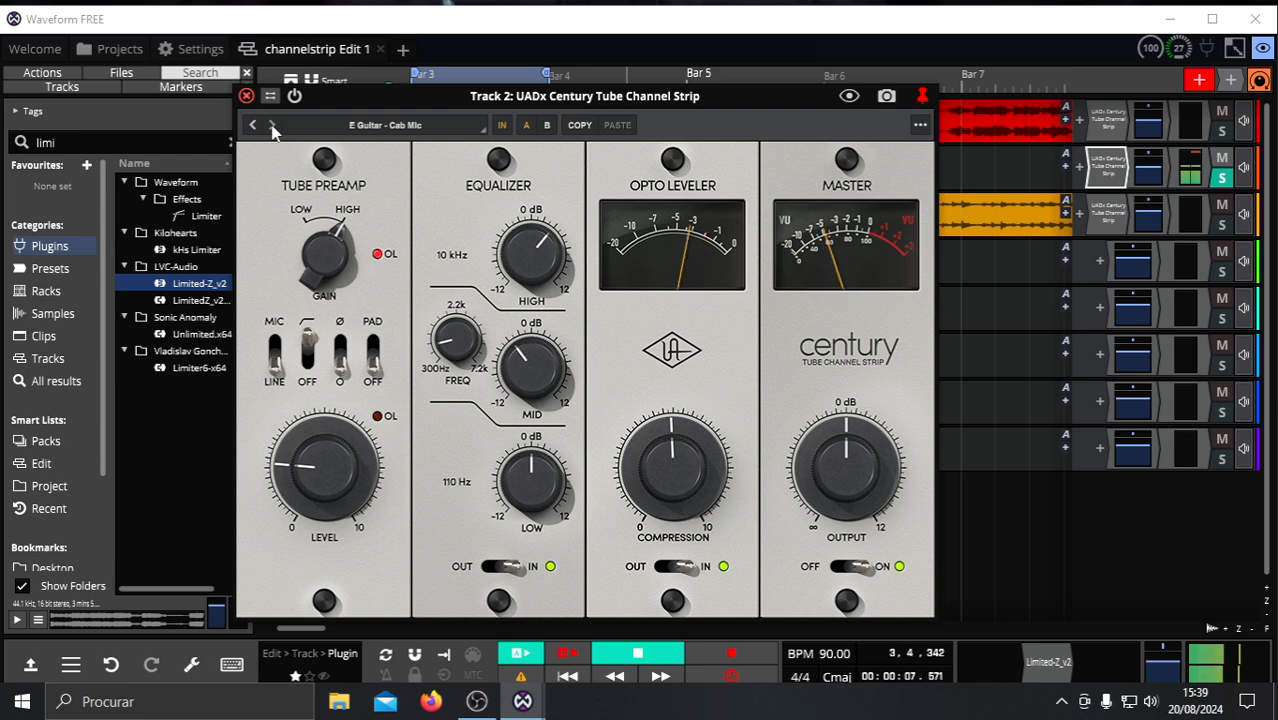
click(272, 127)
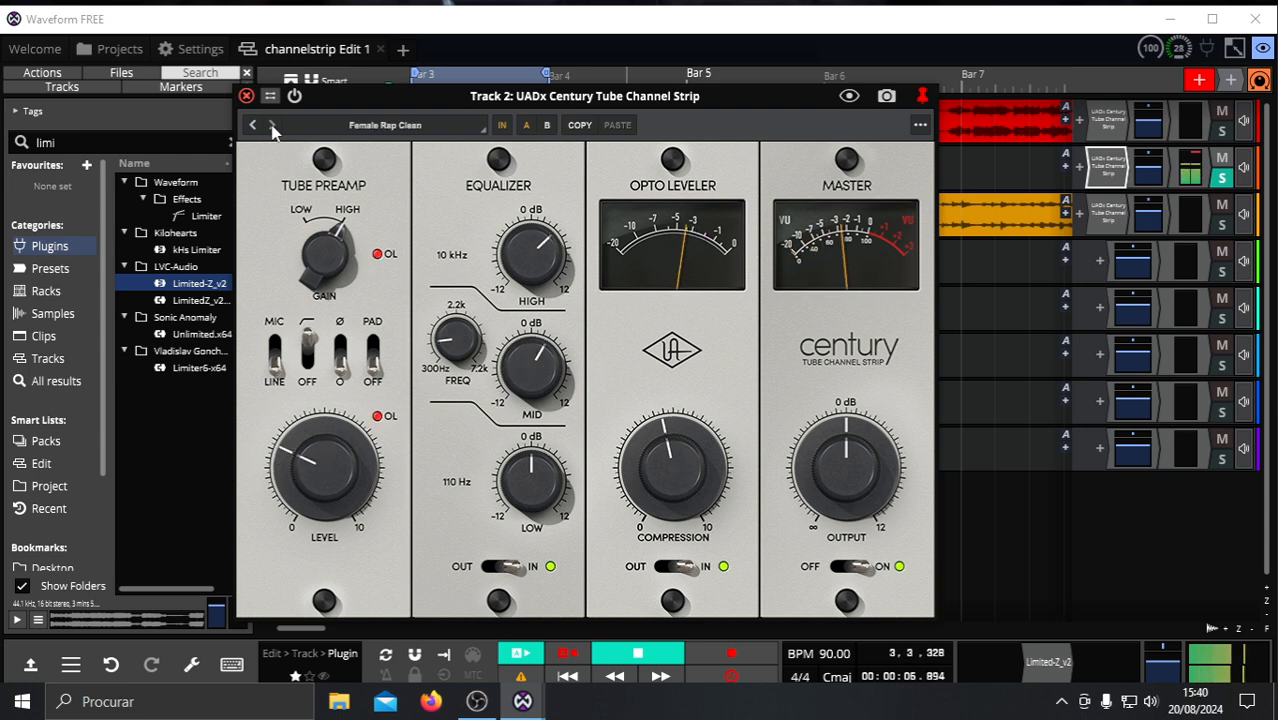
Audition the Female Rap Overload, Female Vox 02, Female Vox 01 and Geddy Bite Bass Gtr presets on the Track 2 loop.
click(272, 127)
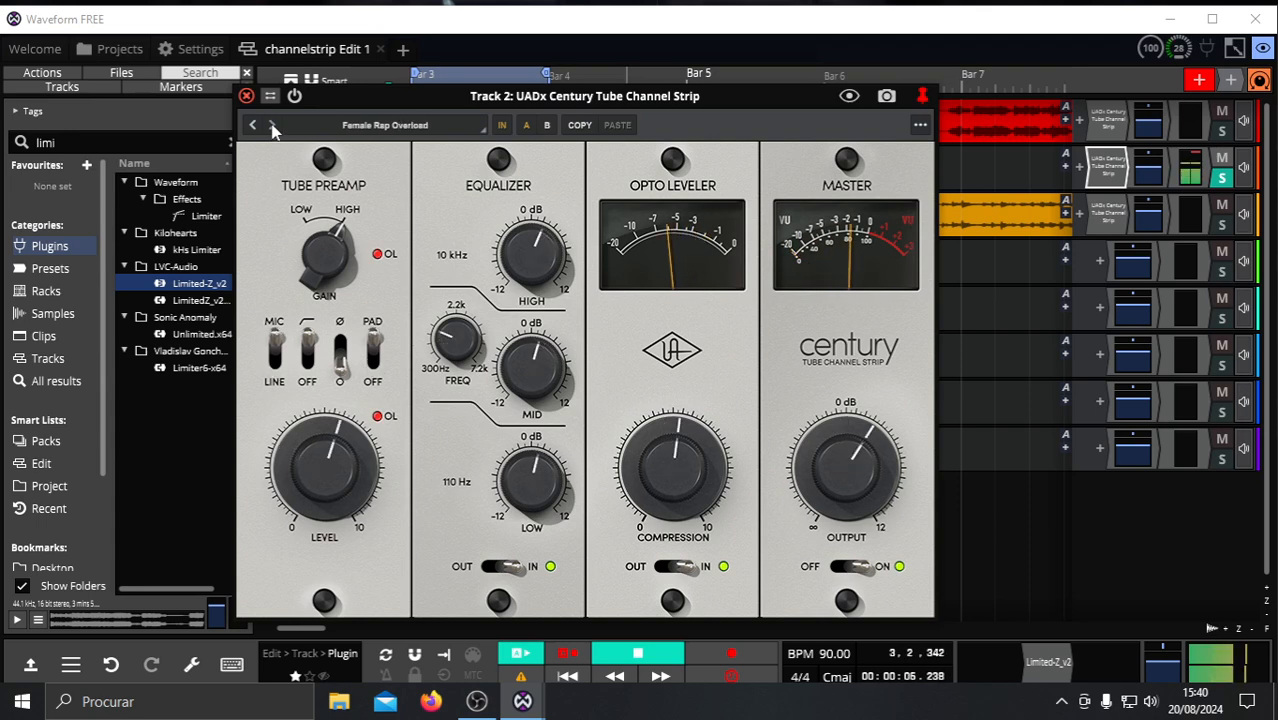
click(272, 127)
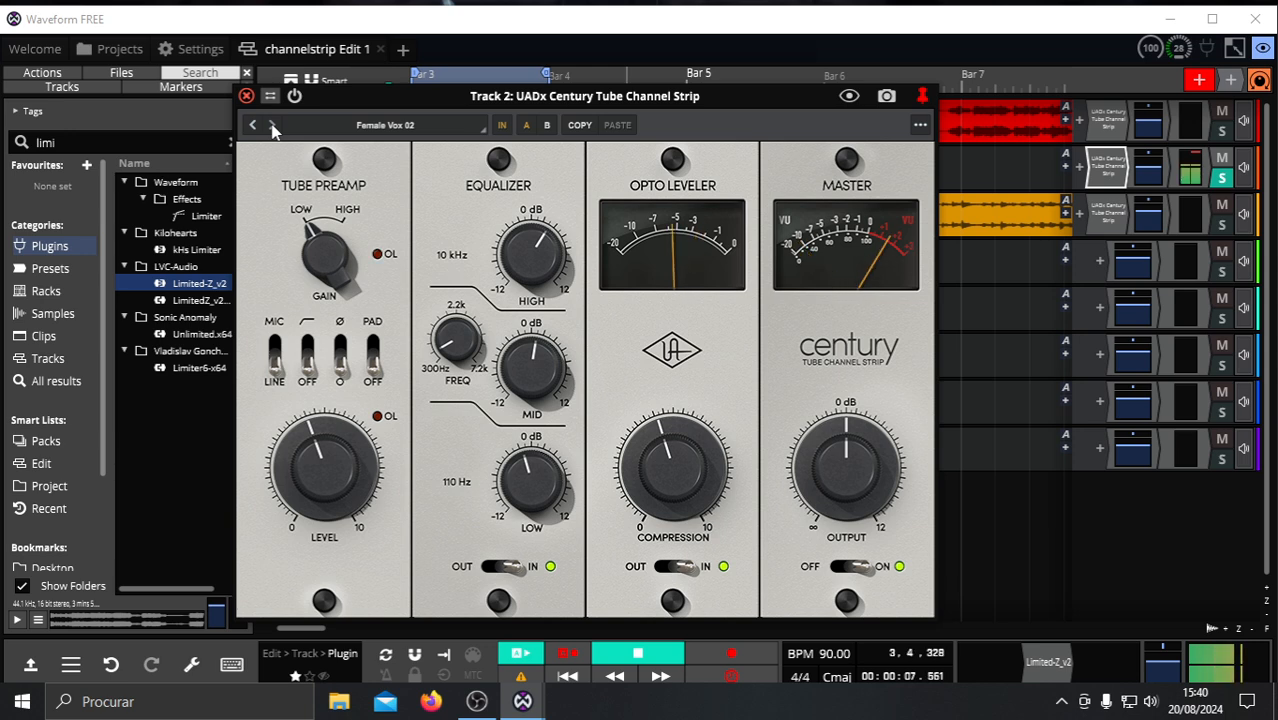
click(272, 127)
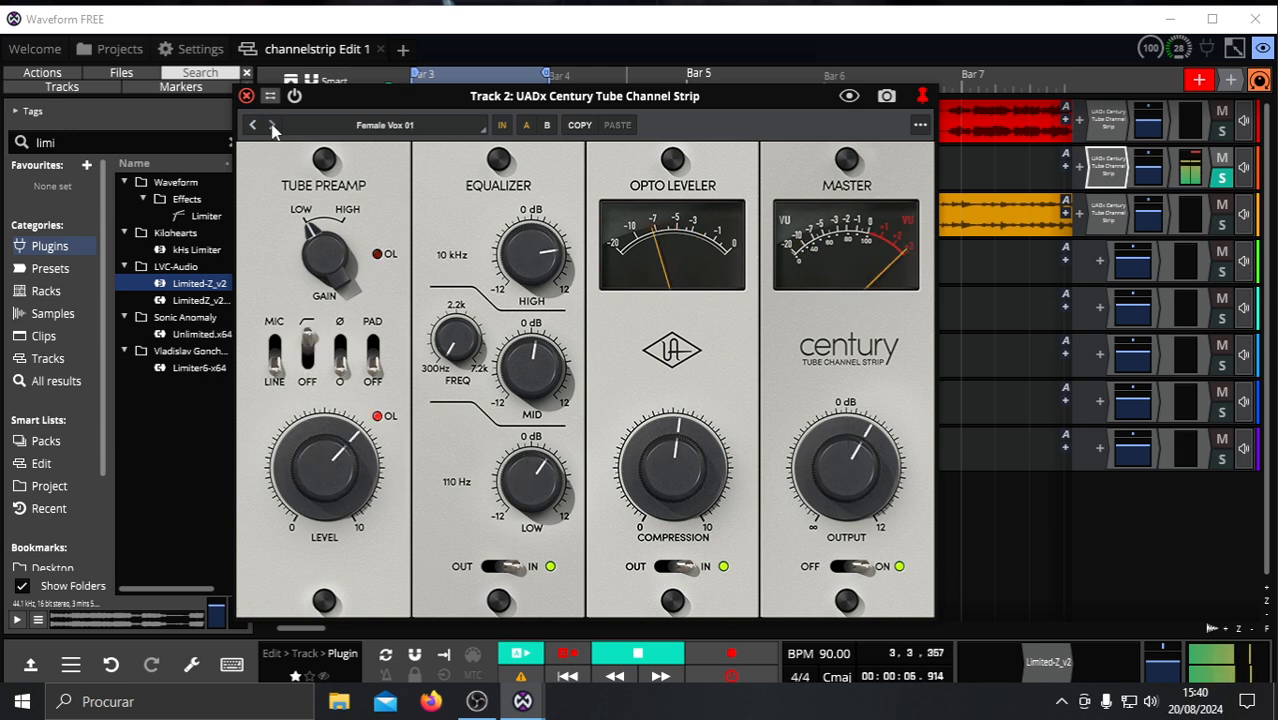
click(272, 127)
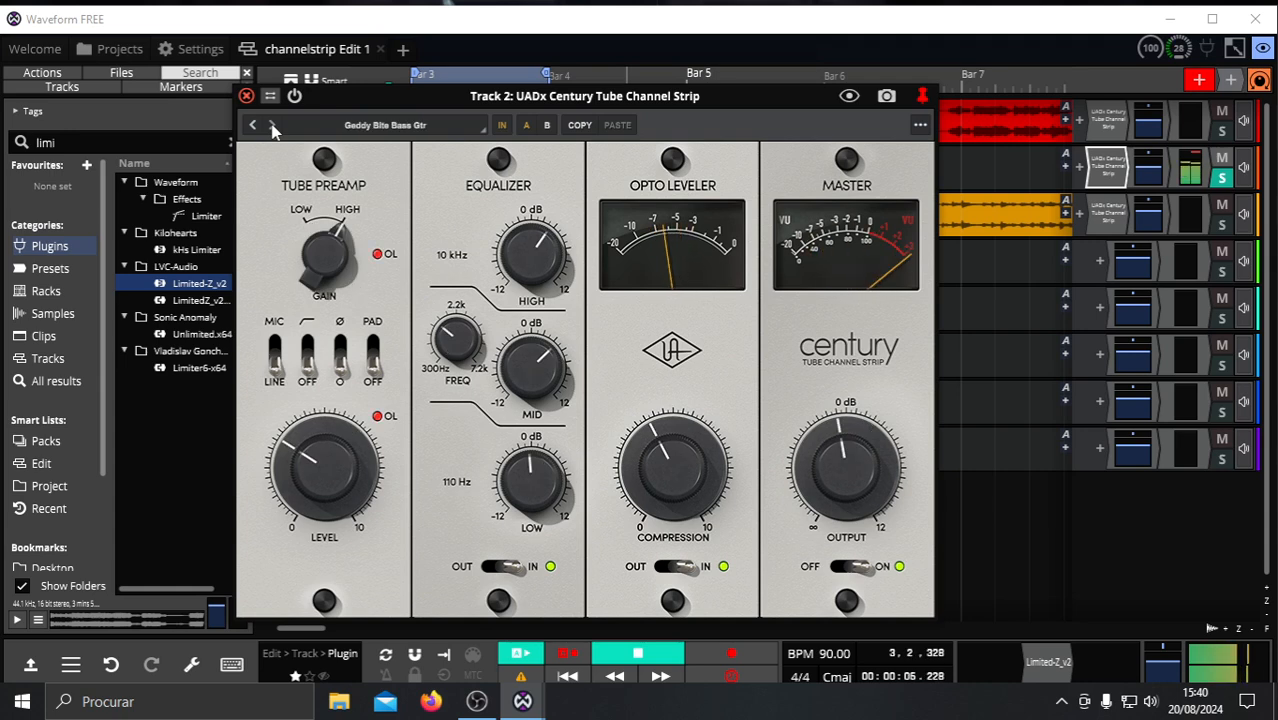
Audition the presets Hyped Male VO 1, Hyped Male VO 2, I Want A Big Beat, both Kick - Front Head variants and Kiss The Master.
click(272, 127)
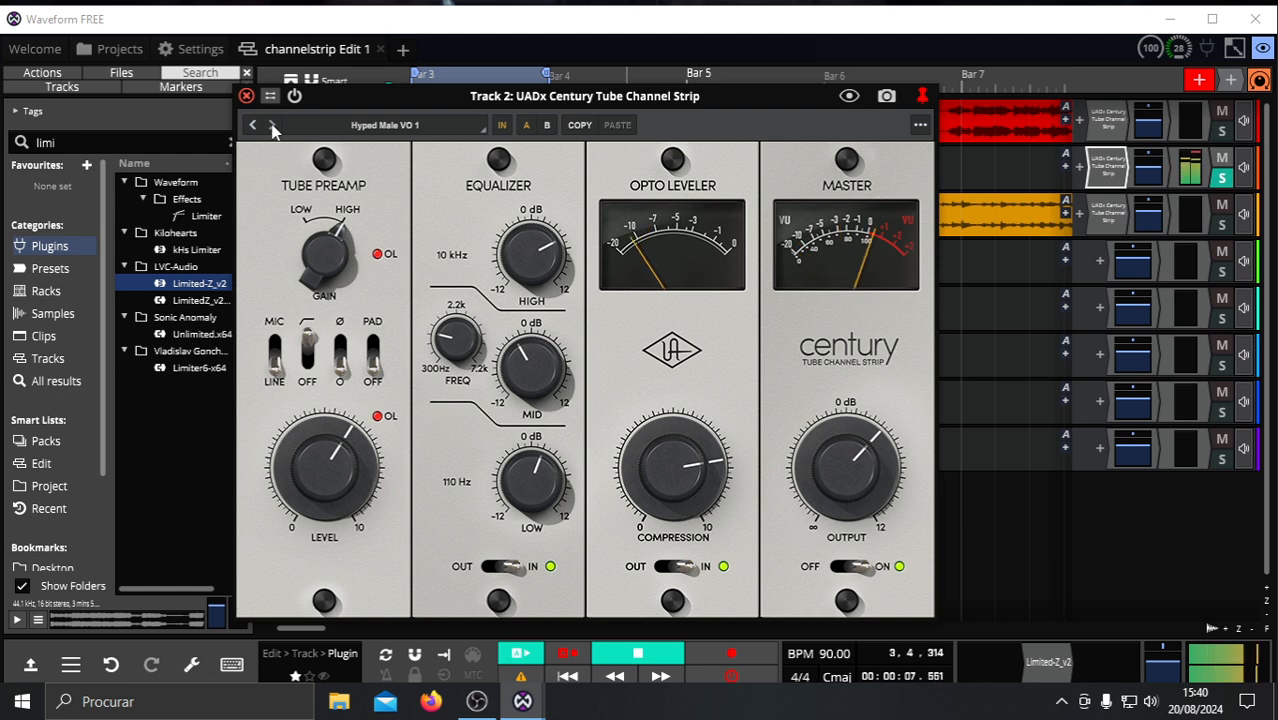
click(272, 127)
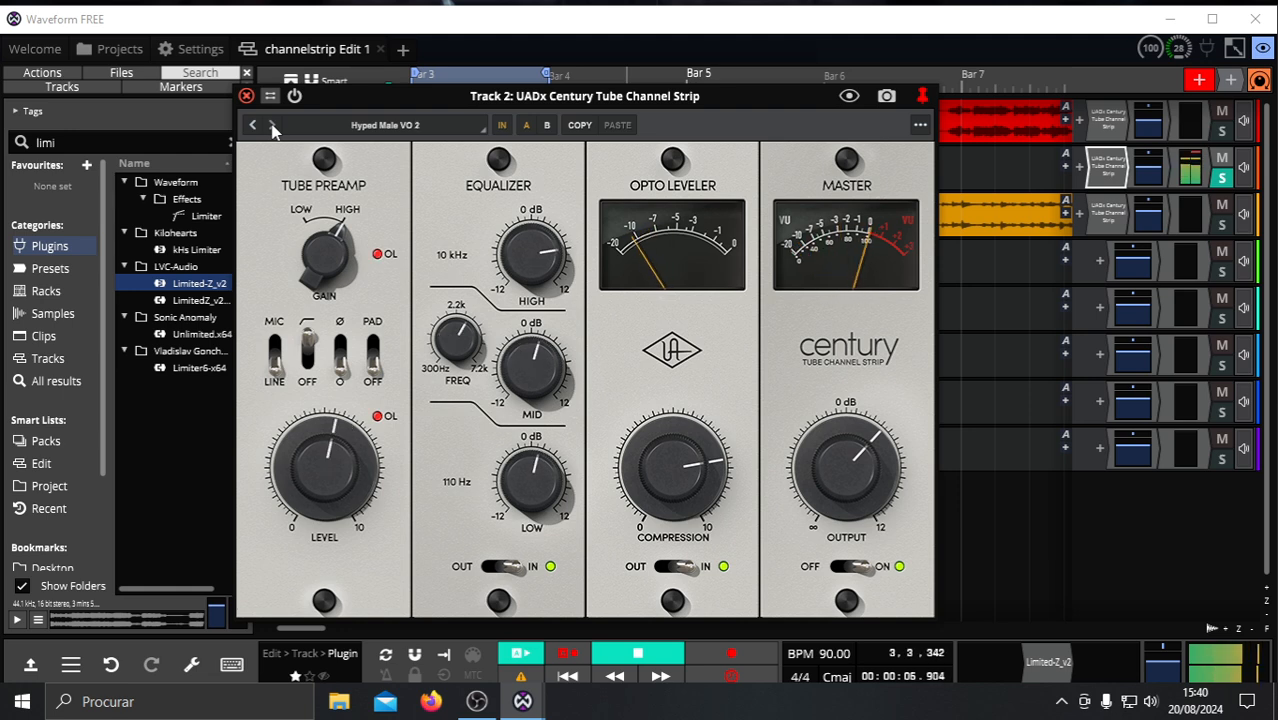
click(272, 127)
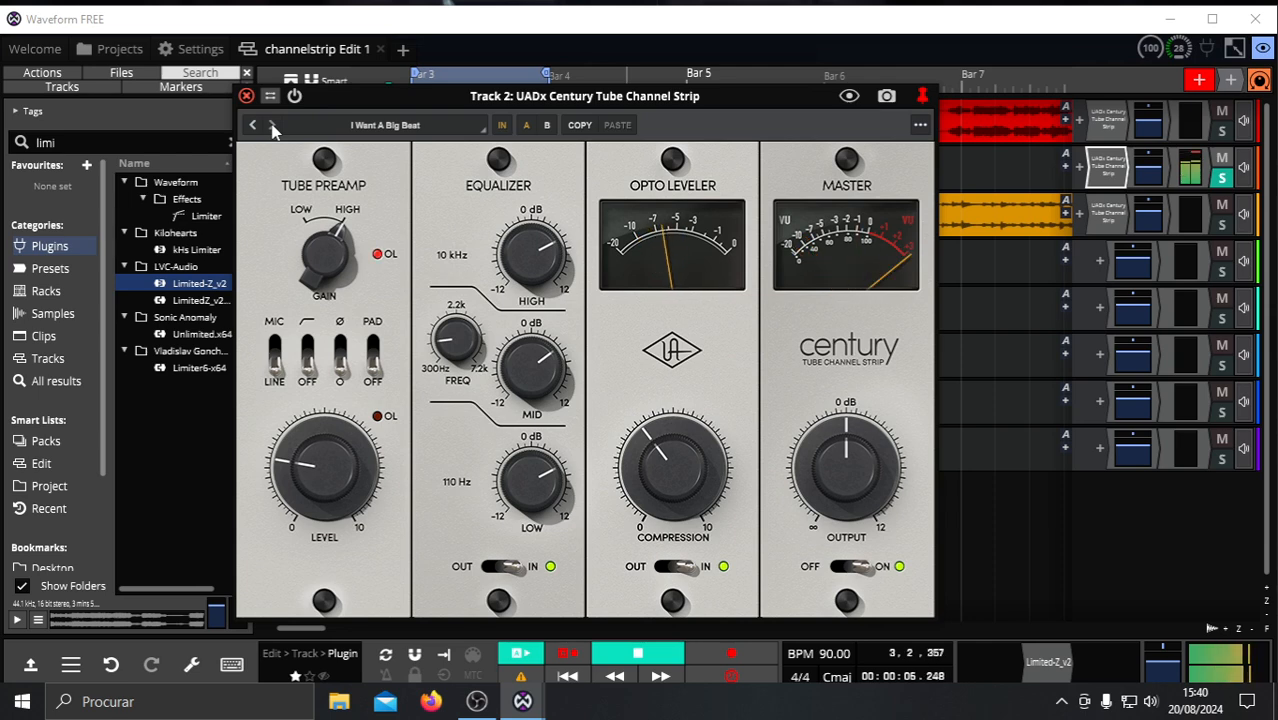
click(272, 127)
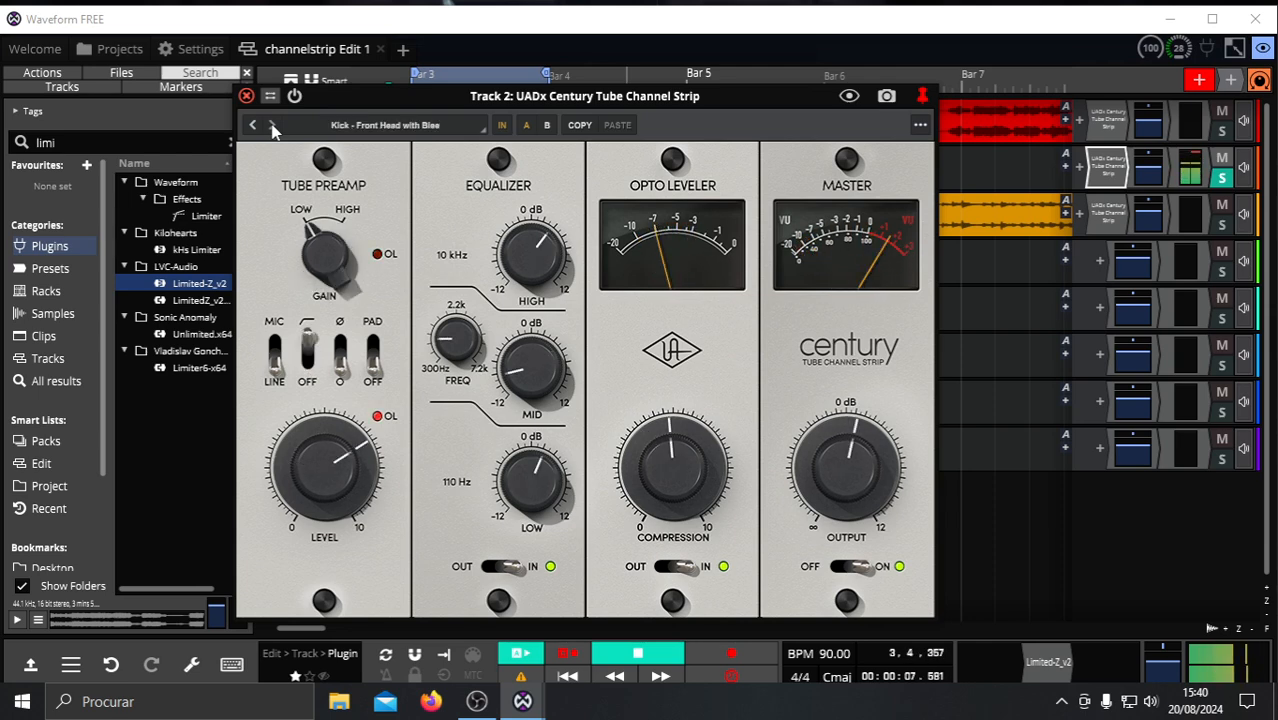
click(272, 127)
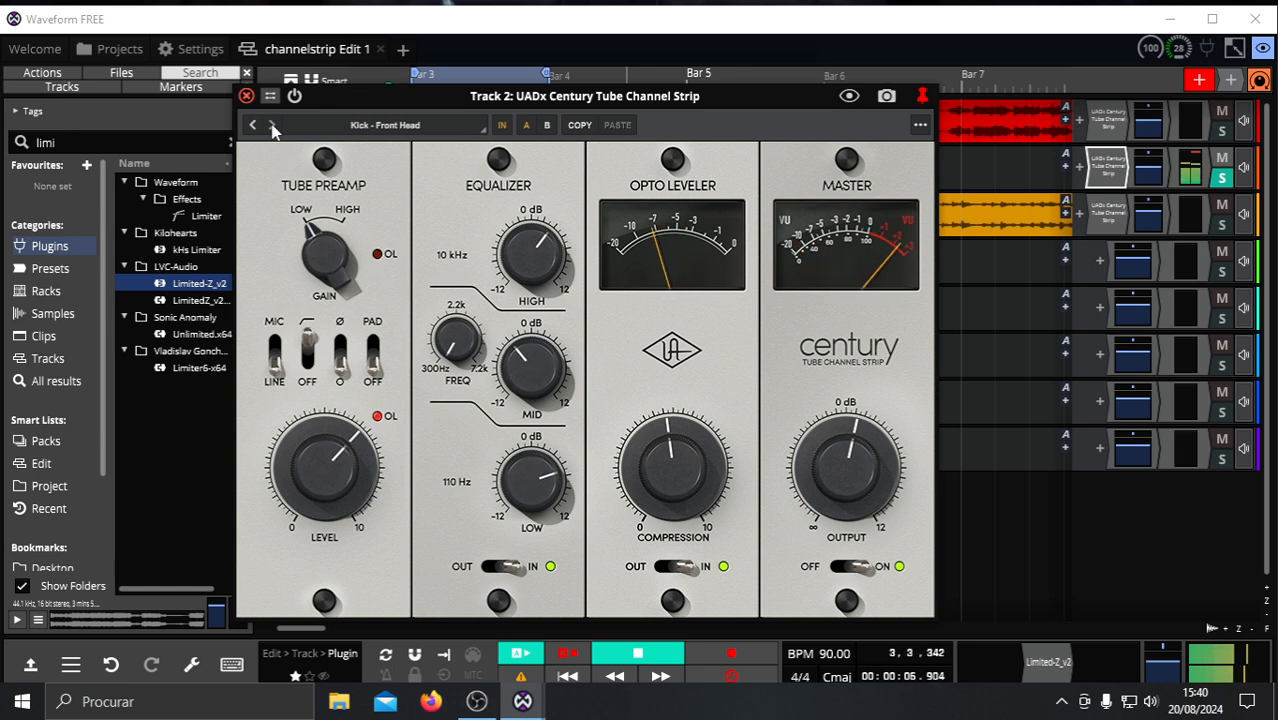
click(272, 127)
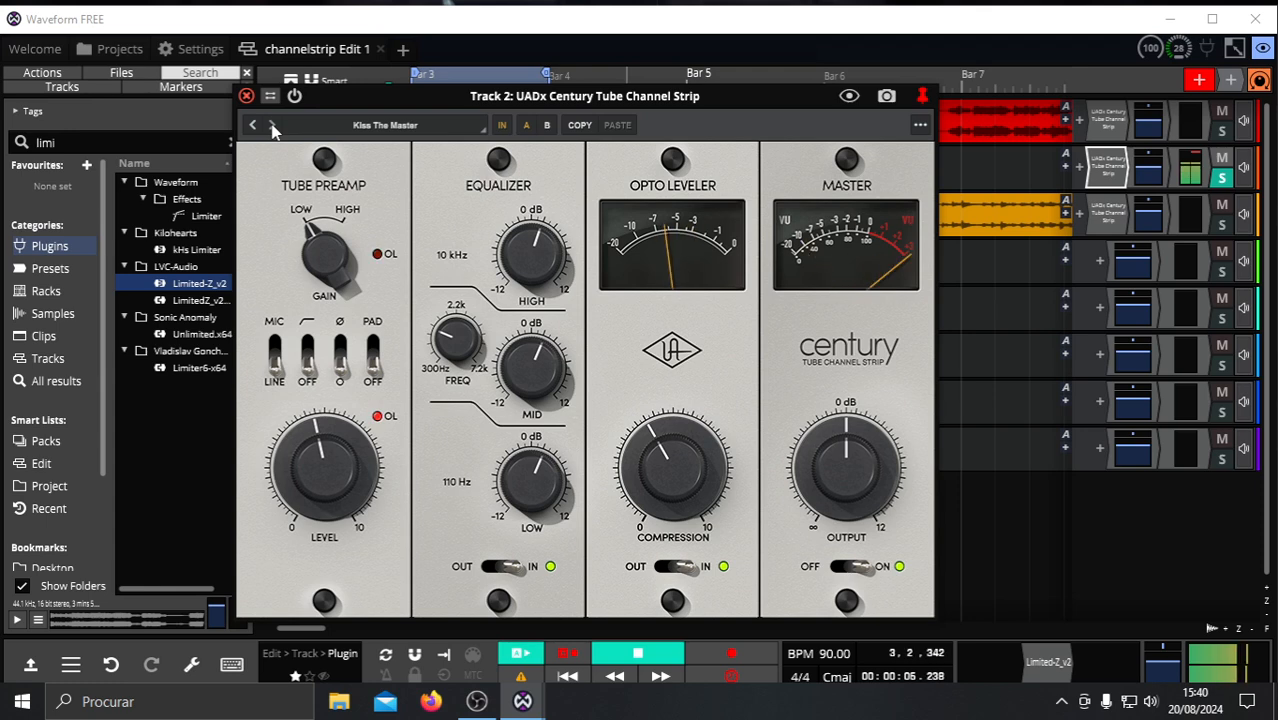
Audition the Male Melodic Rap Vocal, Male Podcast or Broadcast, Male Rap Clean, Male Rap Overload and Male Vocal presets on Track 2.
click(272, 127)
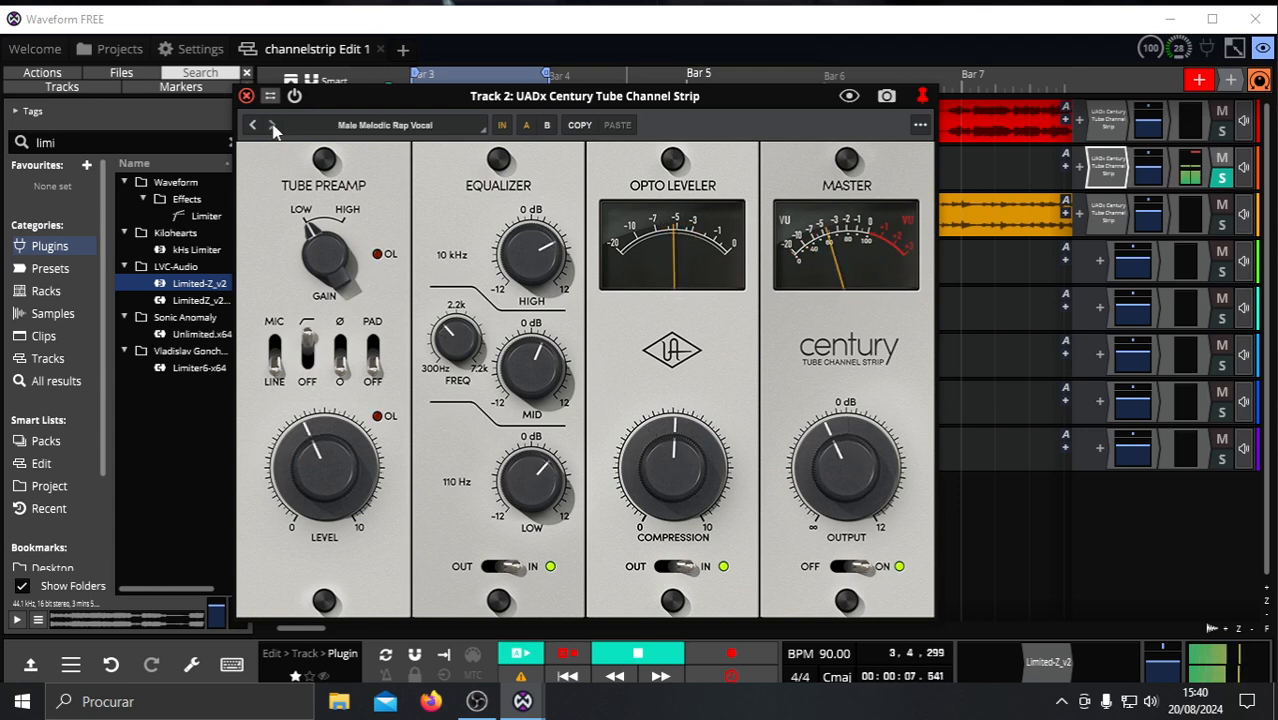
click(272, 127)
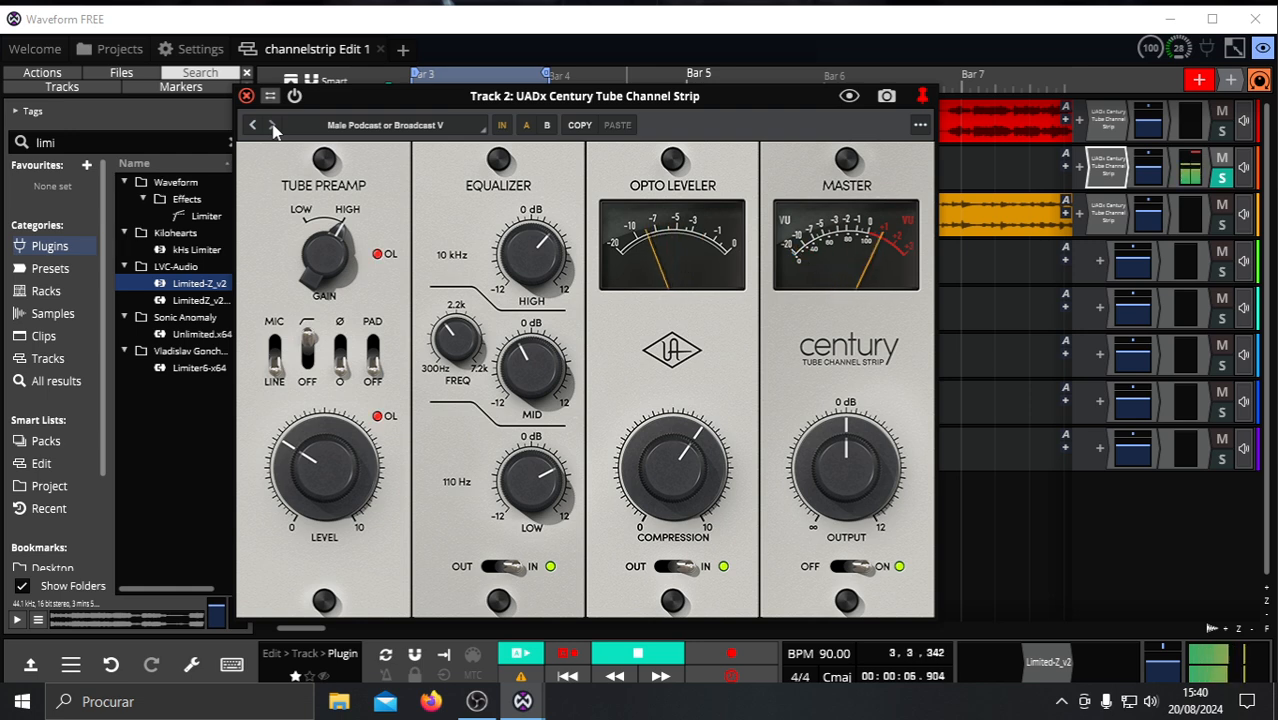
click(272, 127)
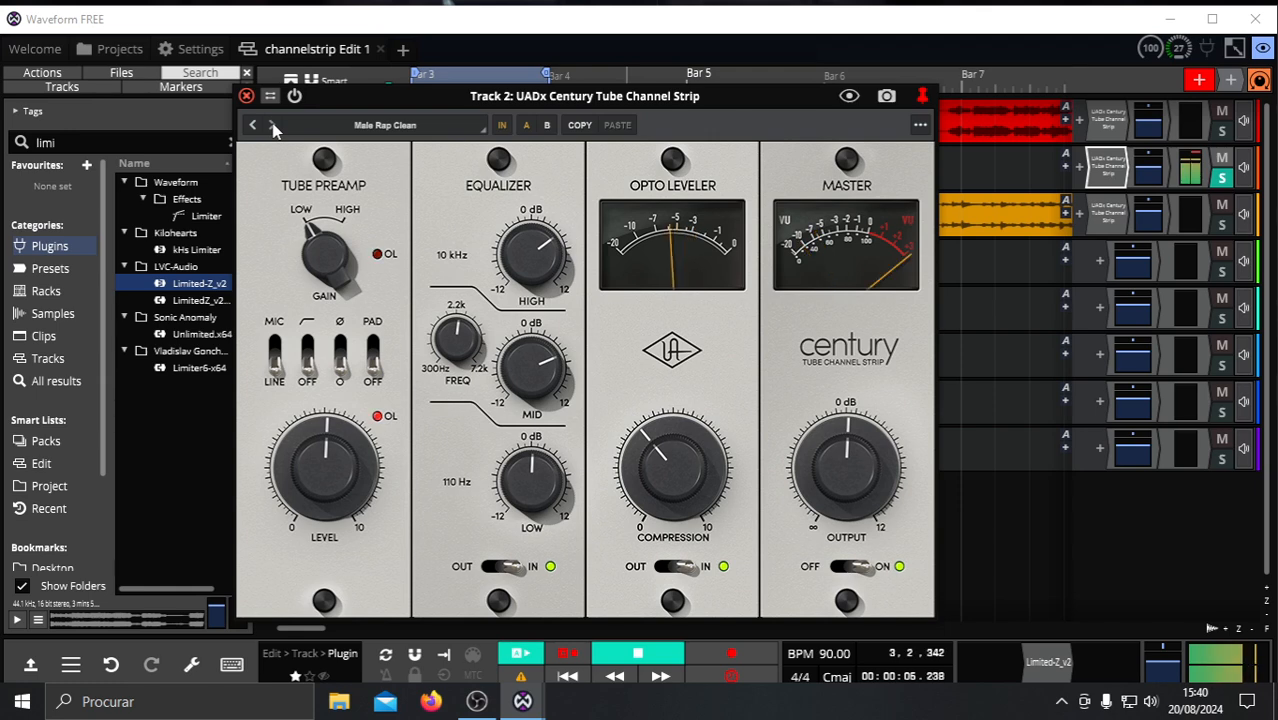
click(274, 127)
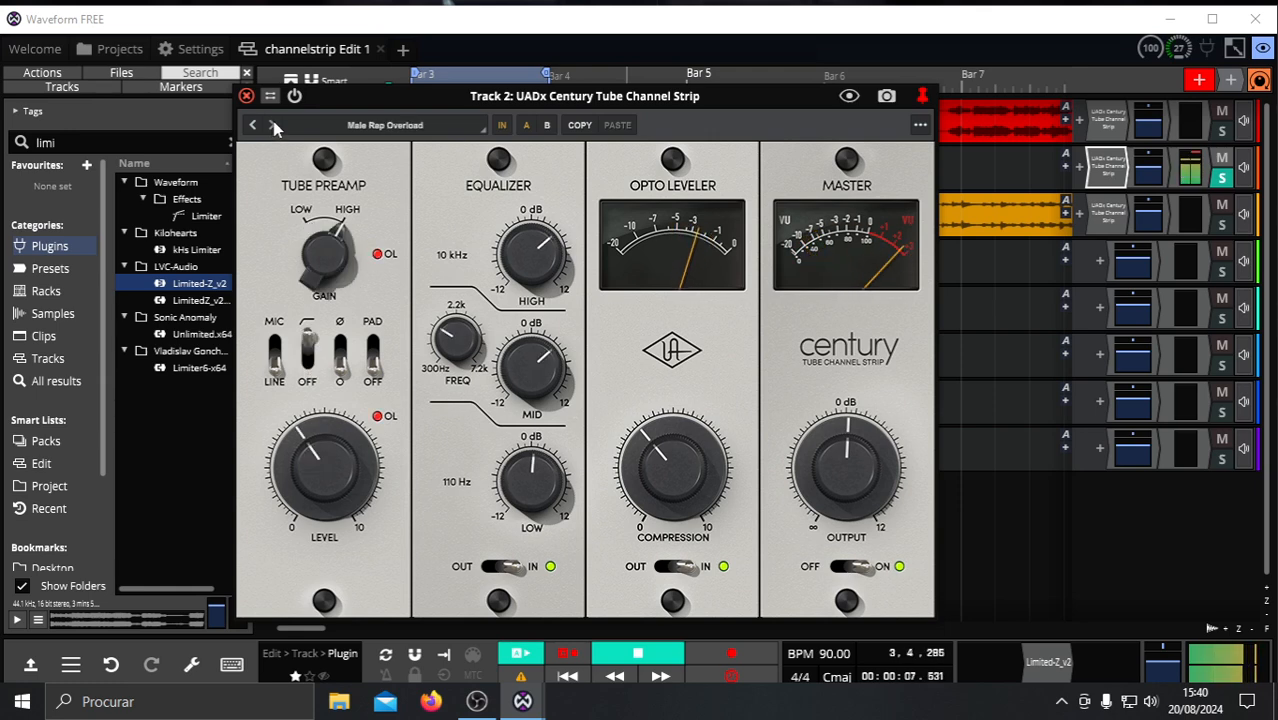
click(274, 127)
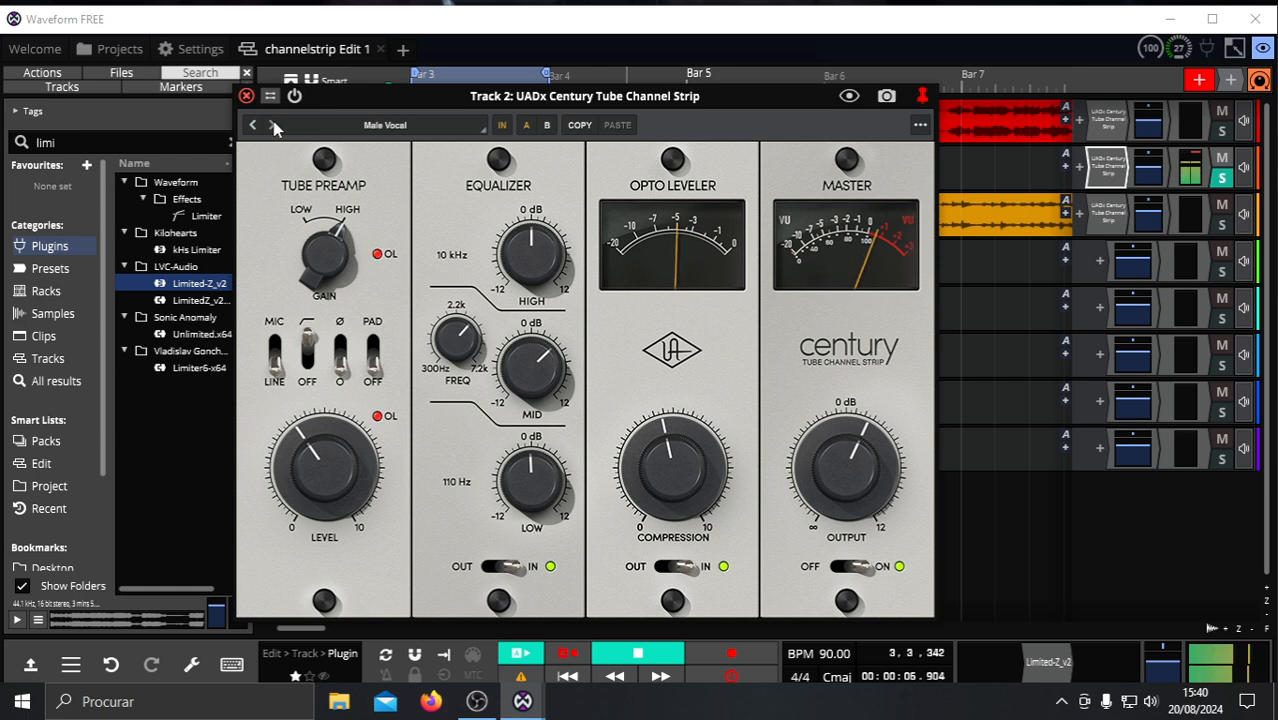
Audition the Mandolin, Open Mixed Choir Vocals, Parallel Drum Bus Universe, Piano Grandioso and Powerful Hot Vox presets on the loop.
click(276, 127)
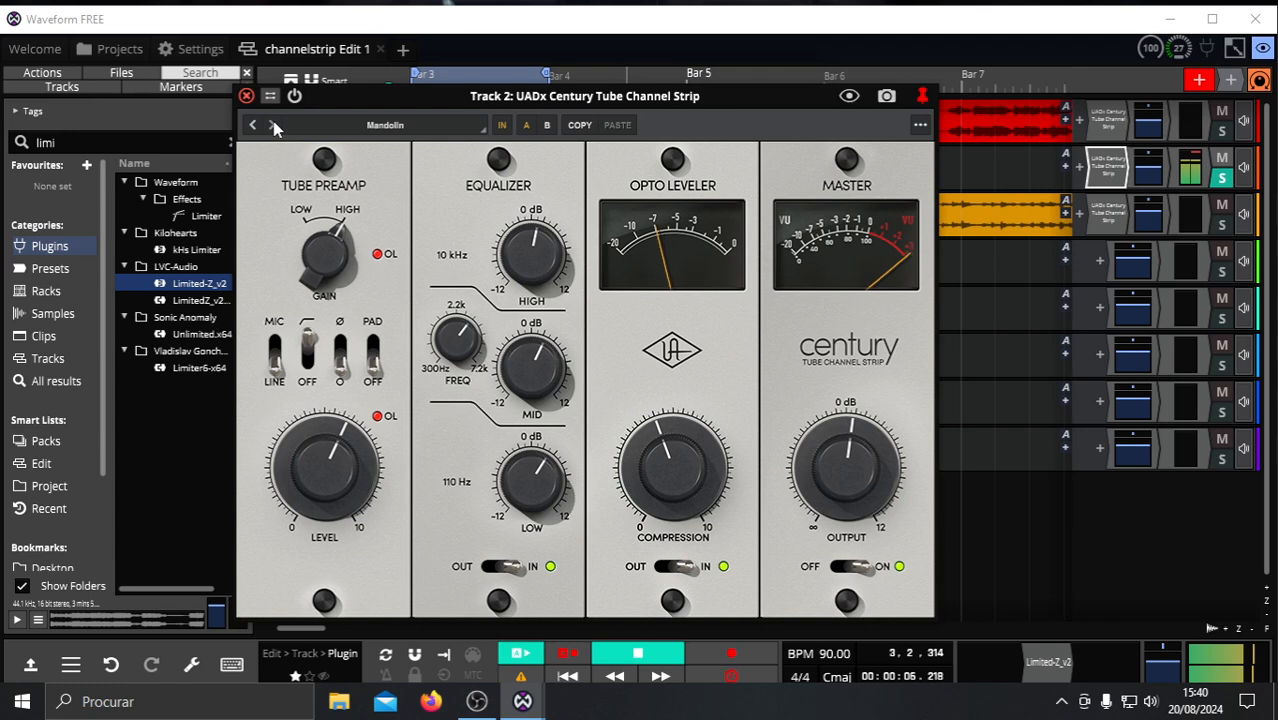
click(276, 127)
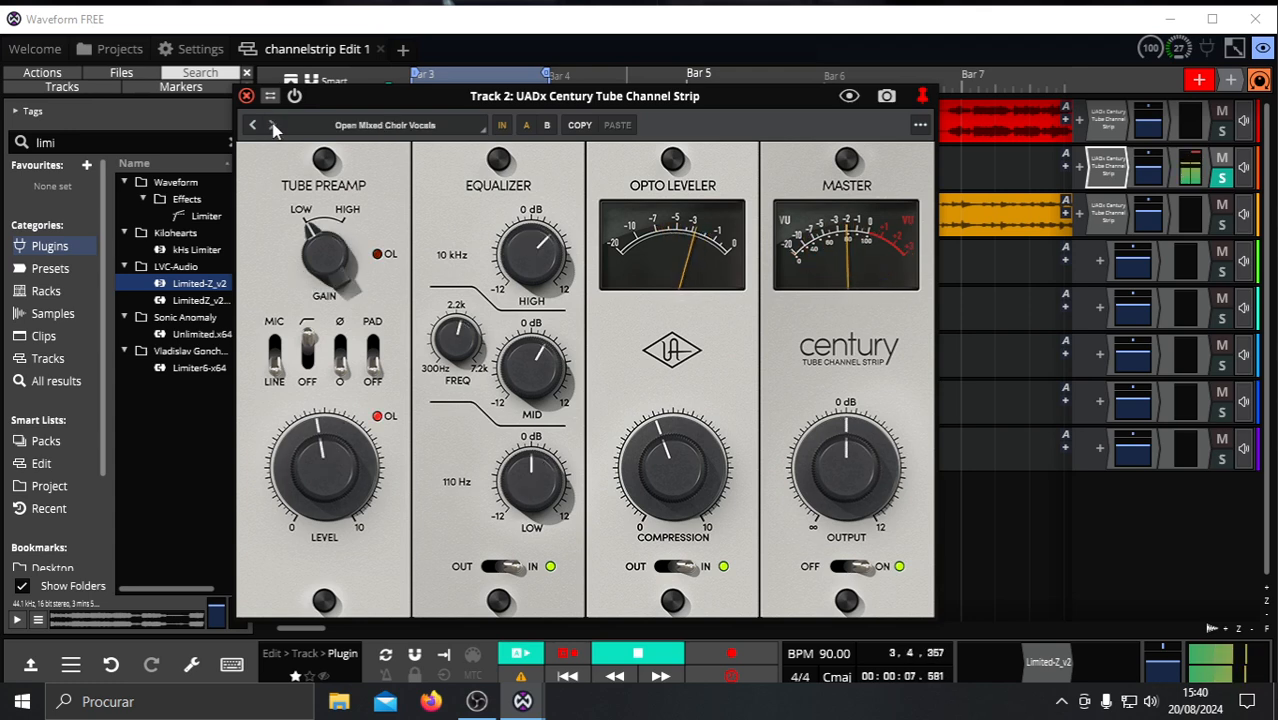
click(275, 127)
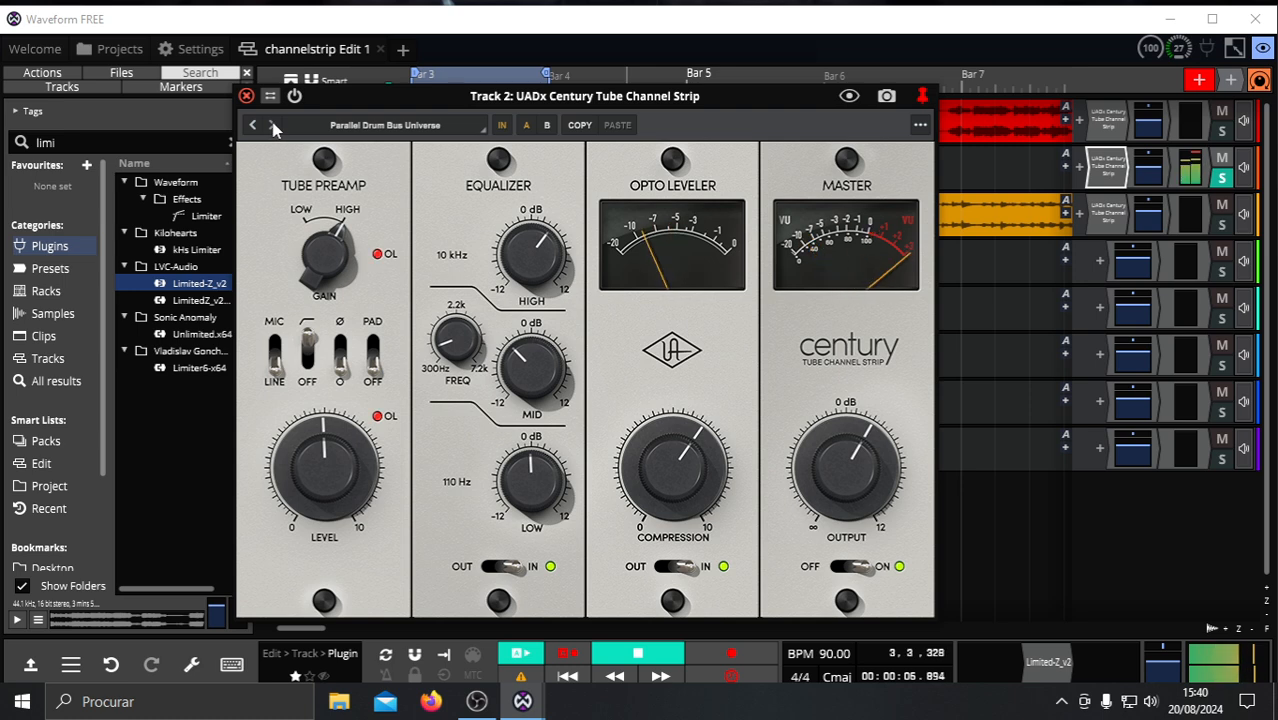
click(275, 127)
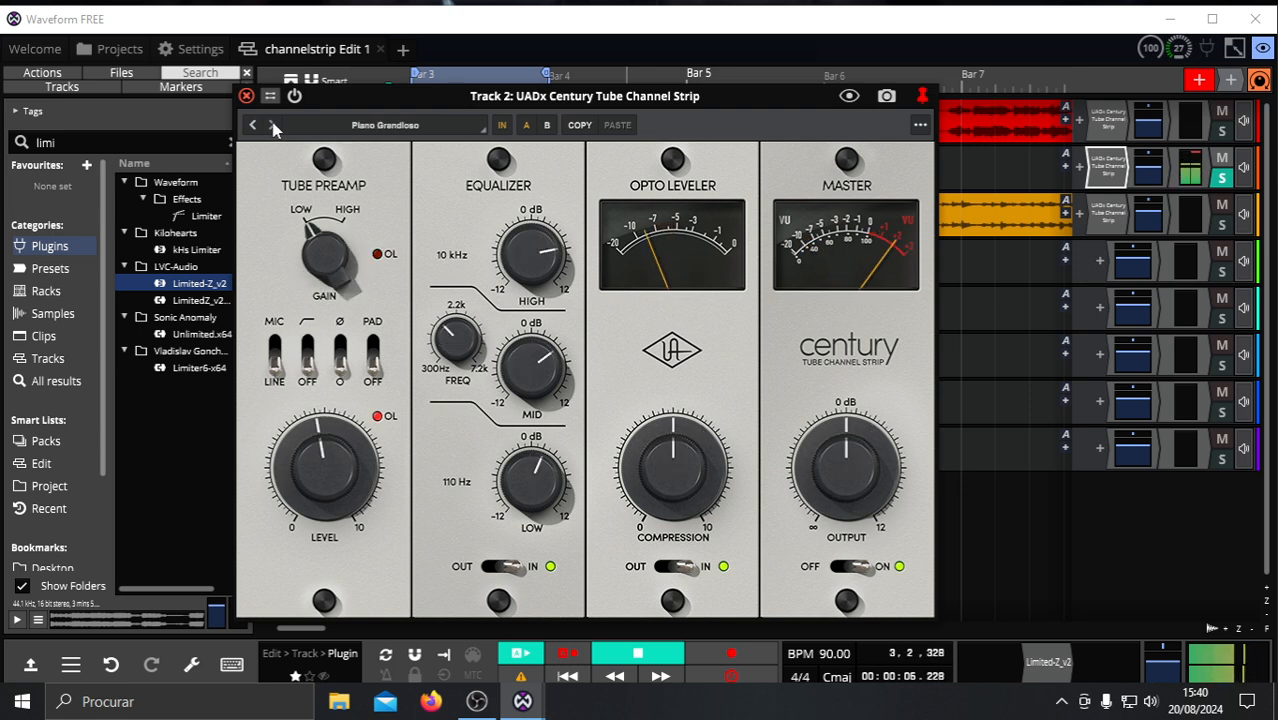
click(272, 127)
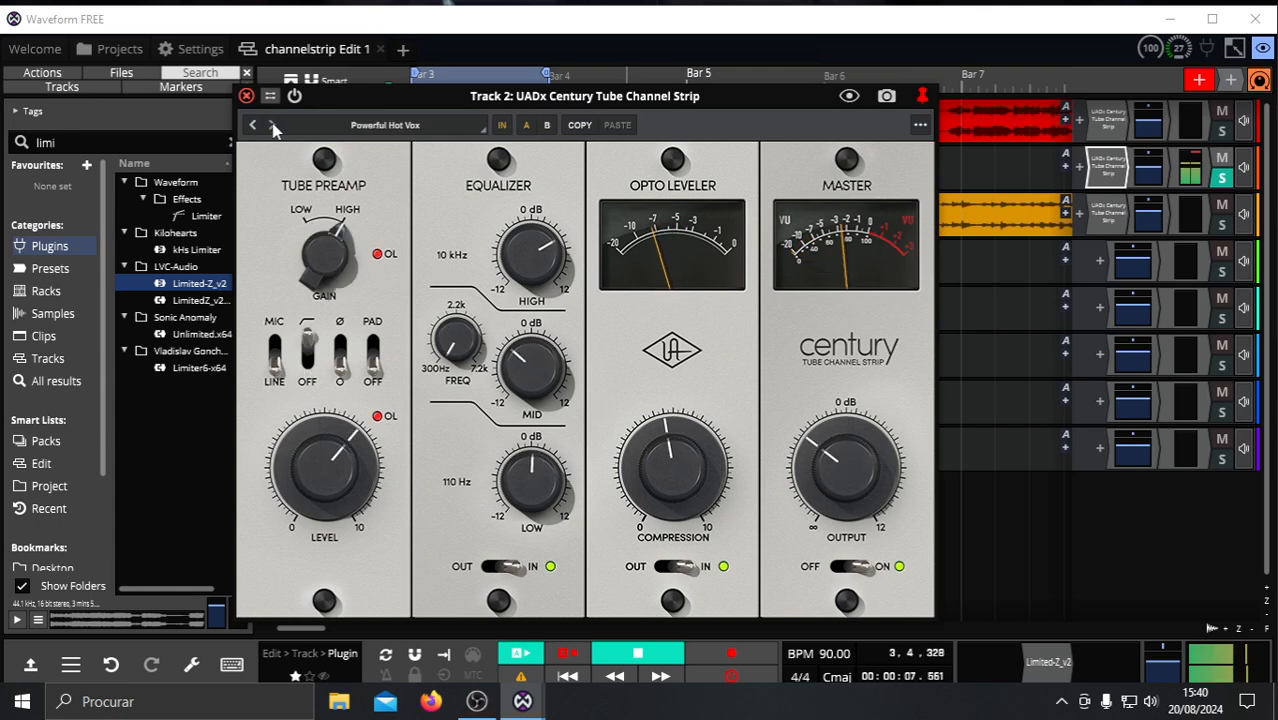
Audition the RE20 Mic Preset, Simple Vocal - use pad, SM7 Mic Preset, SM58 Mic Preset and Smooth Bass Synth presets.
click(274, 127)
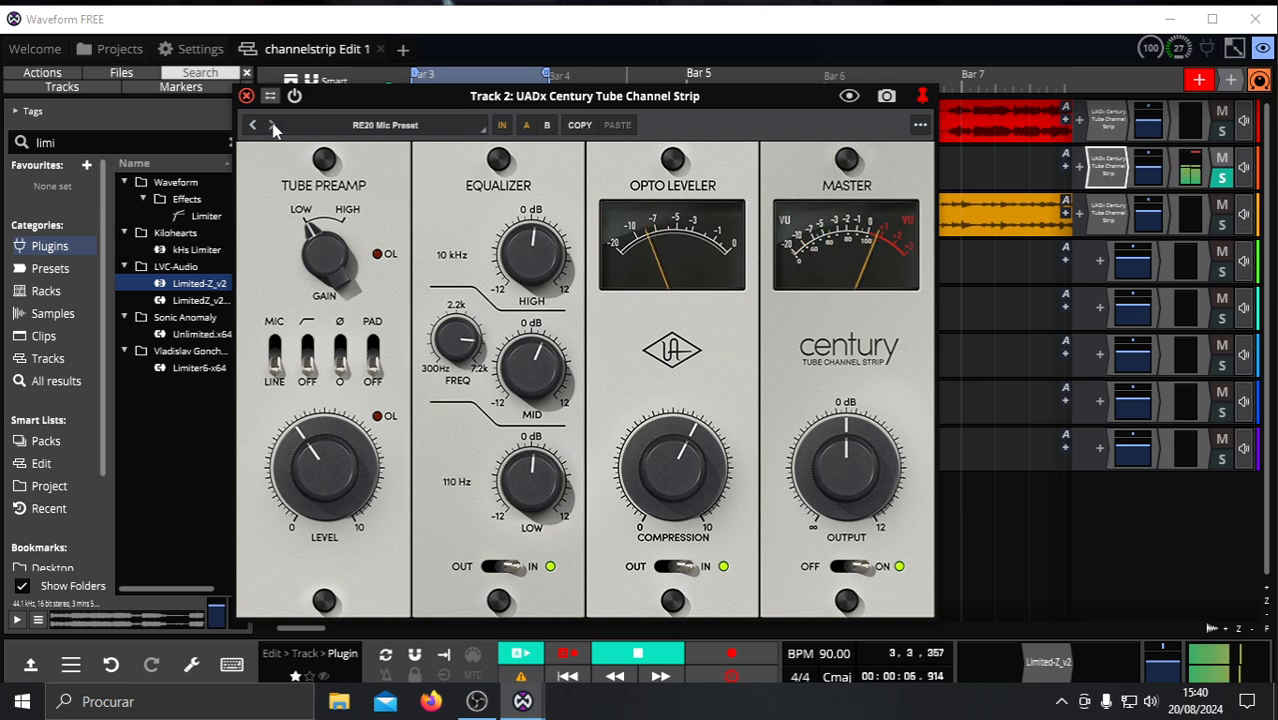
click(274, 127)
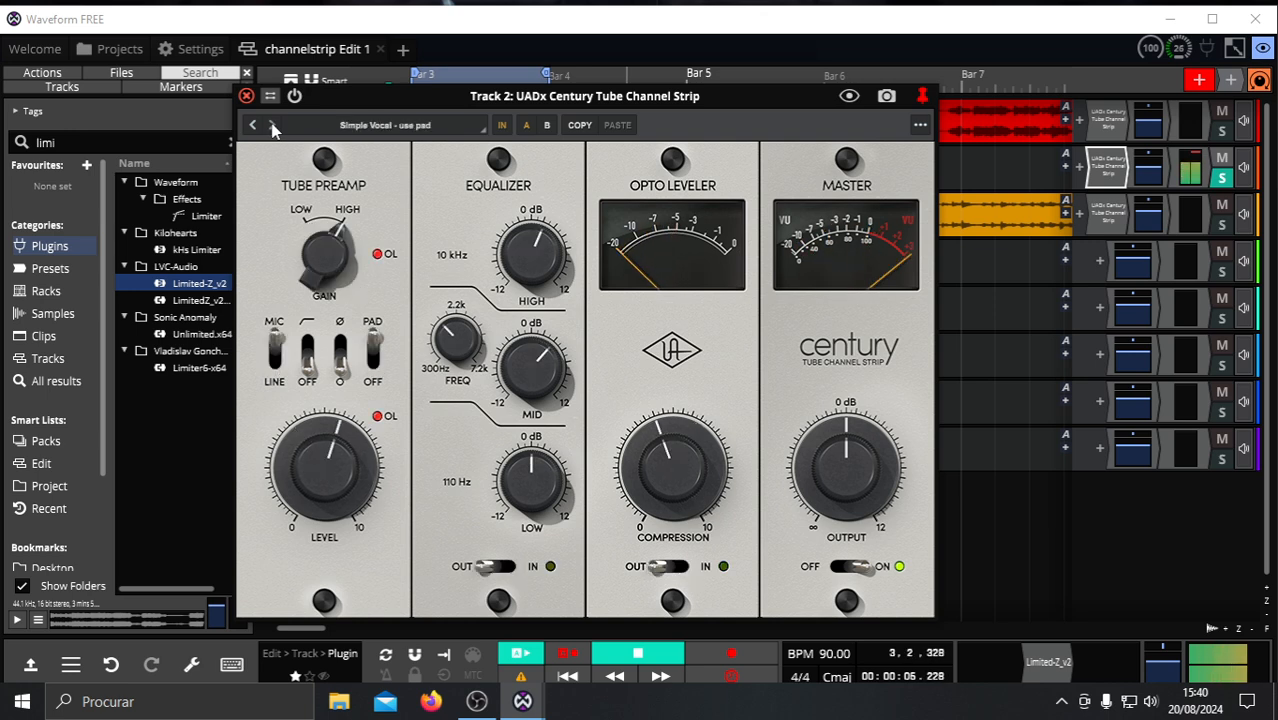
click(274, 127)
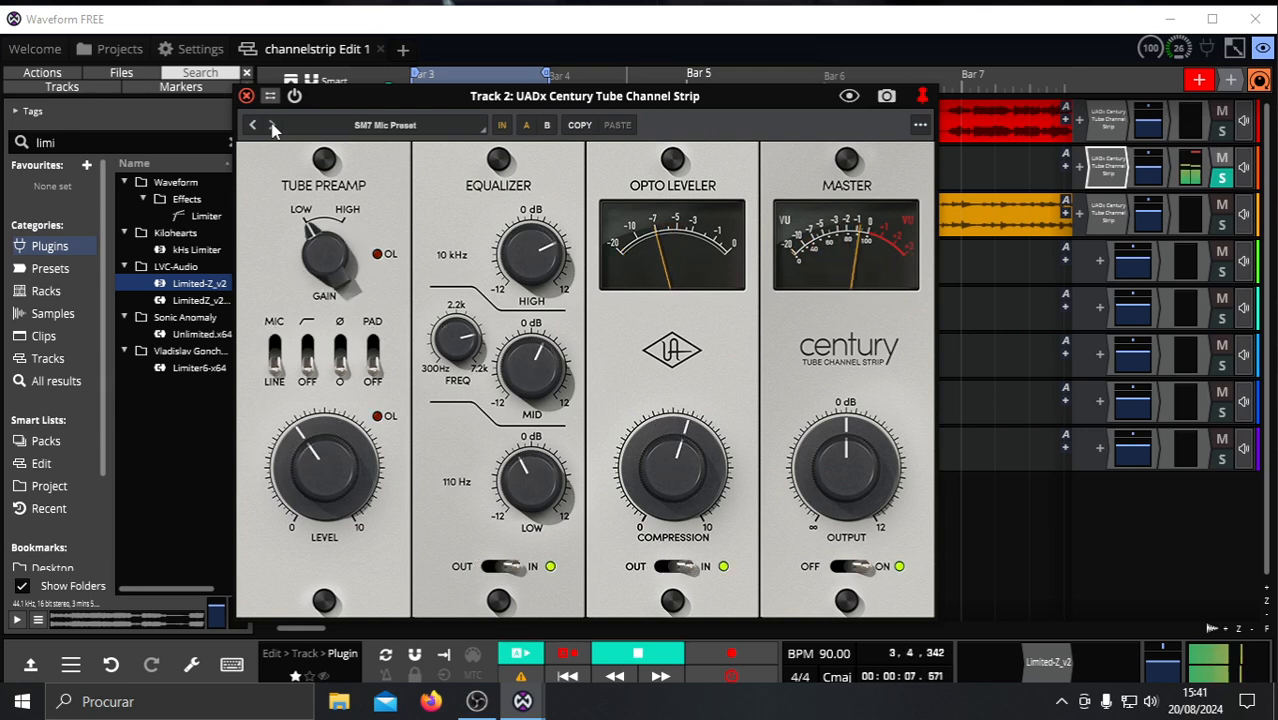
click(274, 127)
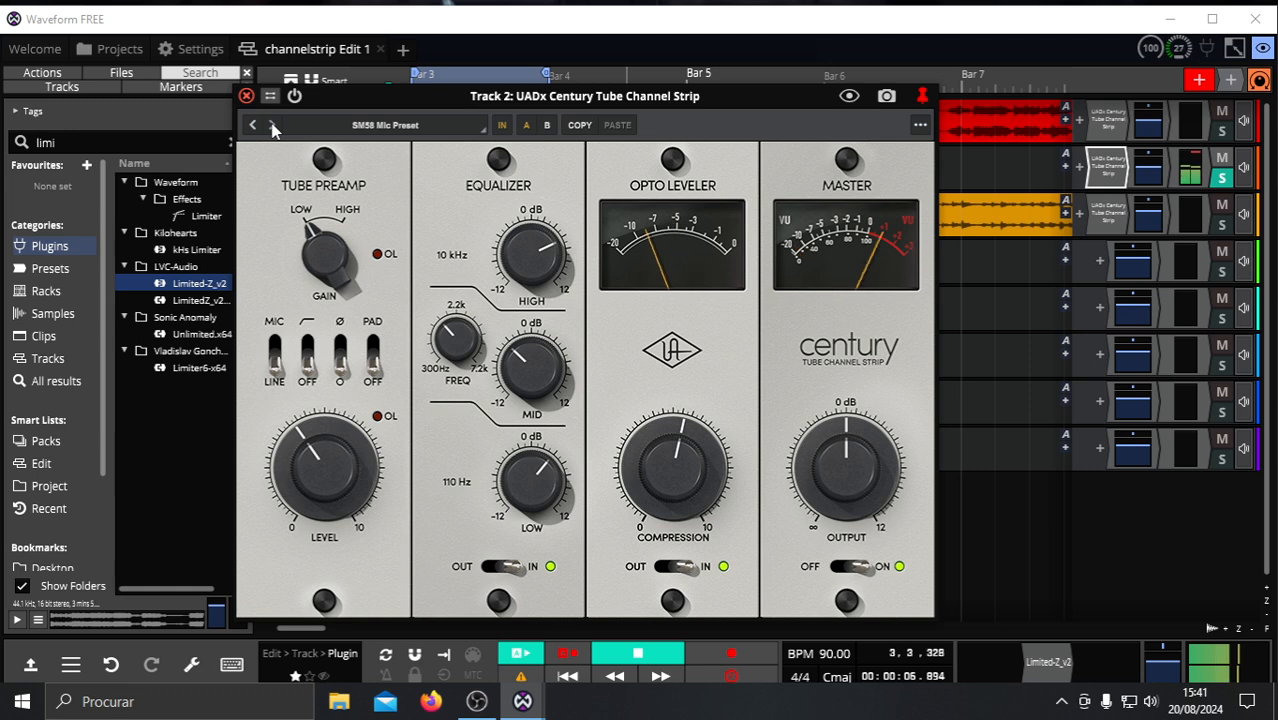
click(274, 127)
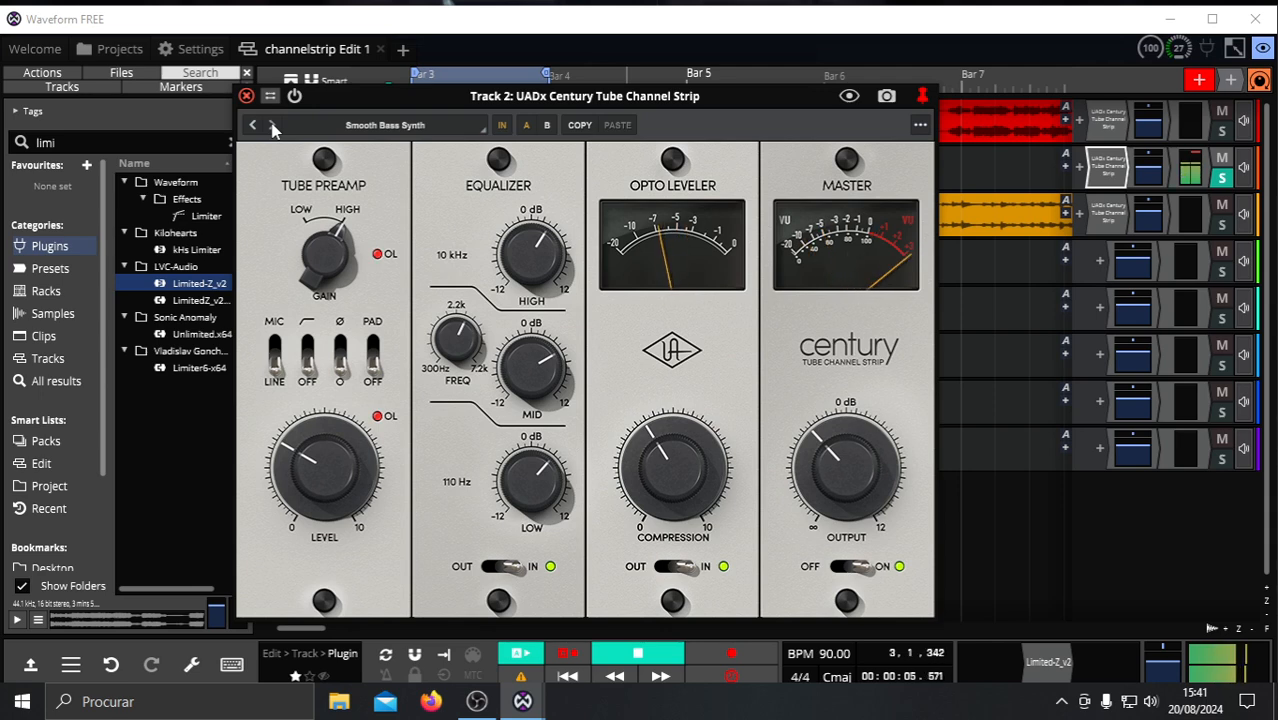
Compare the Smooth Bass Synth sound by switching the opto leveler and equalizer out and back in, and inverting and restoring the preamp polarity.
click(664, 567)
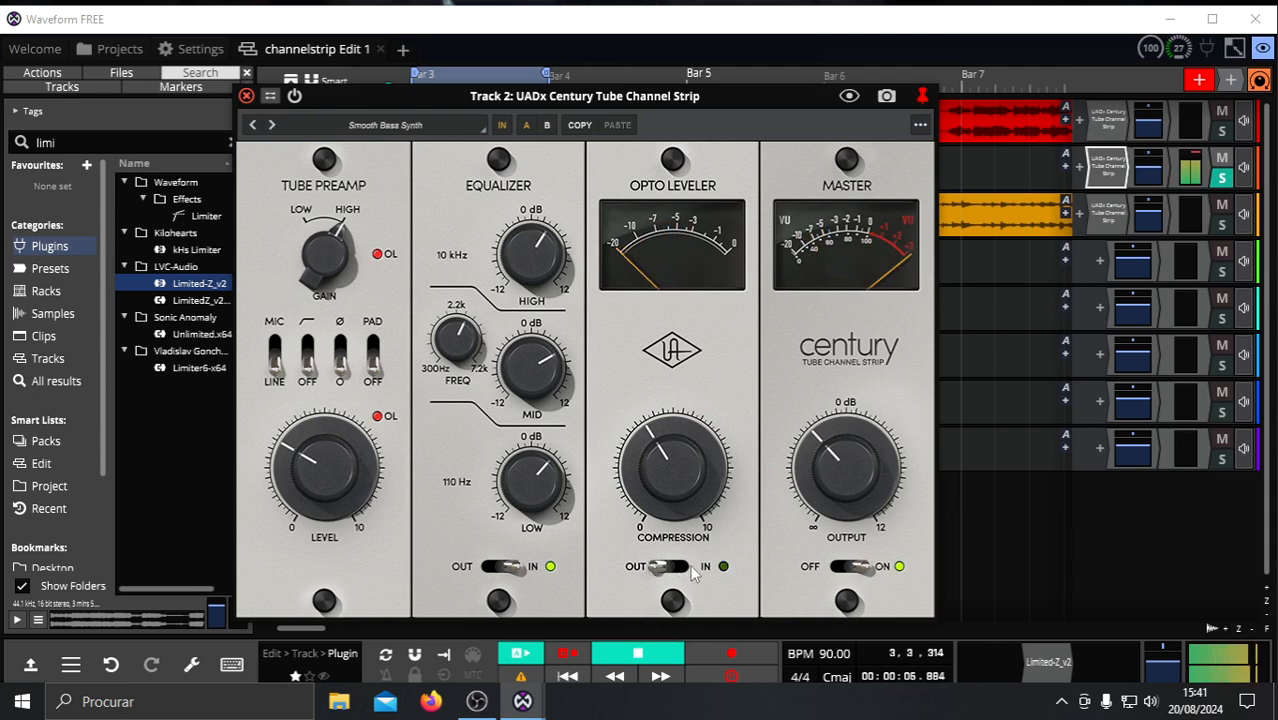
click(688, 568)
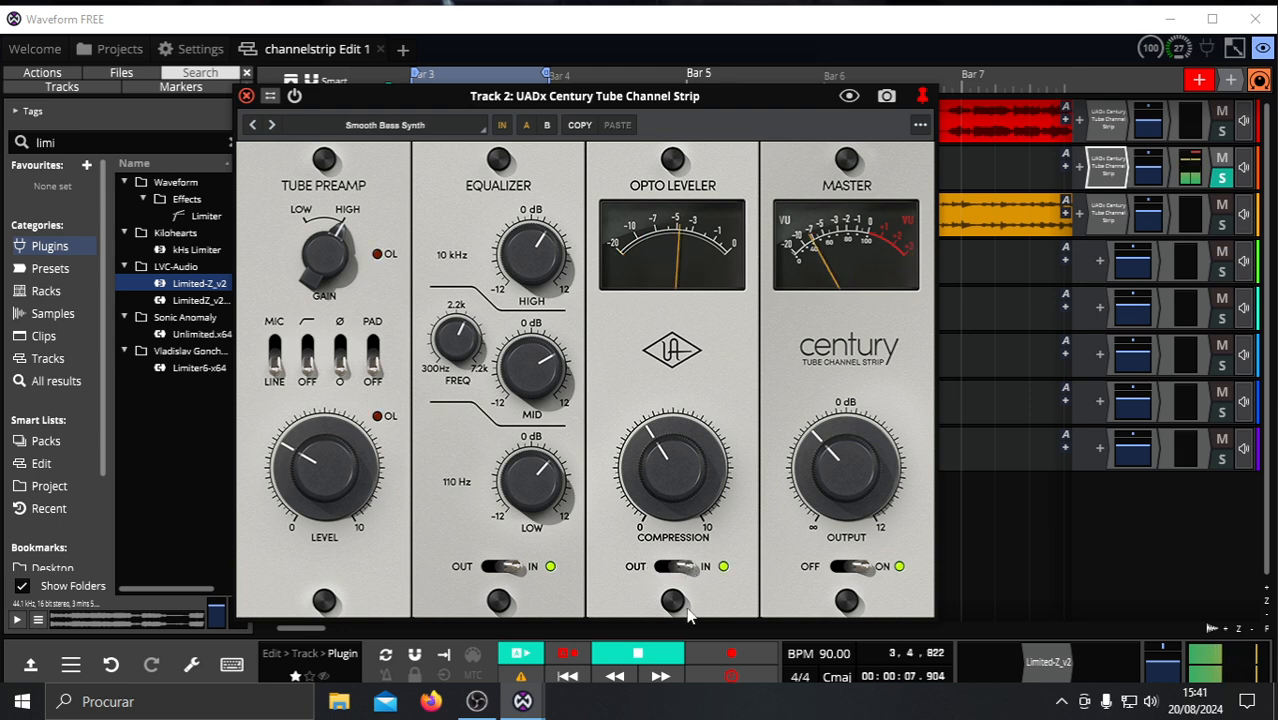
click(487, 568)
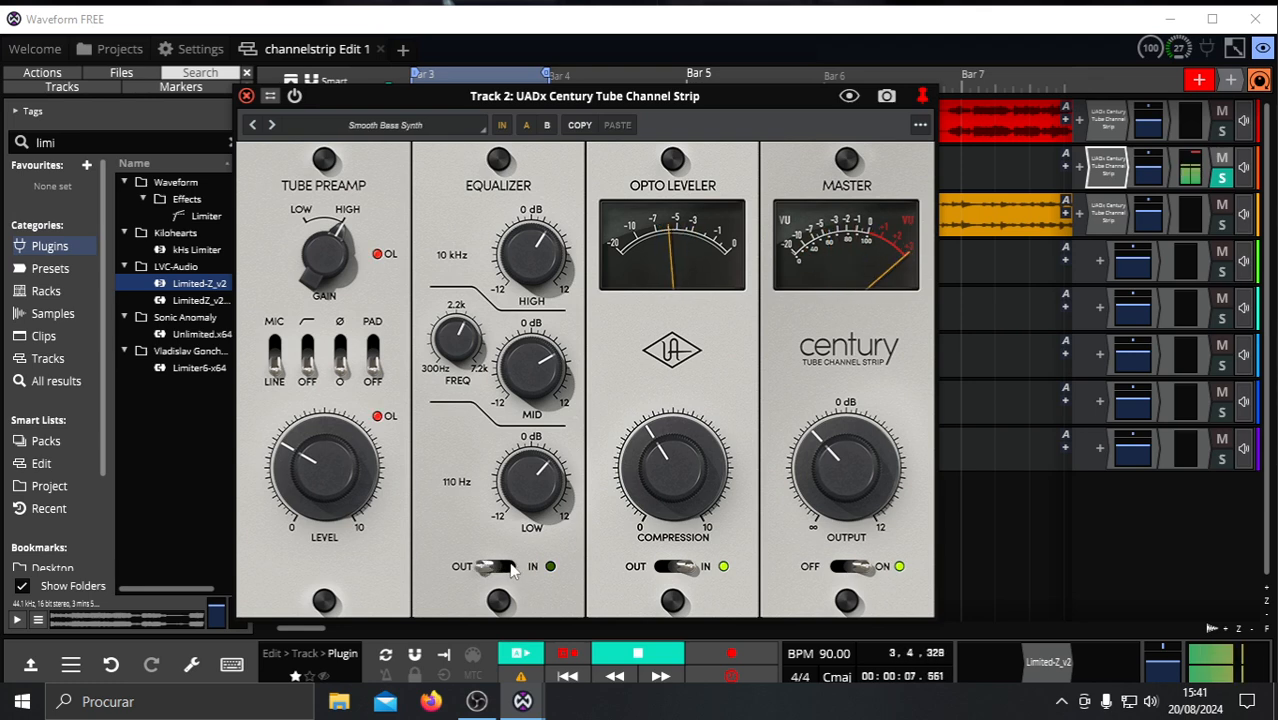
click(510, 568)
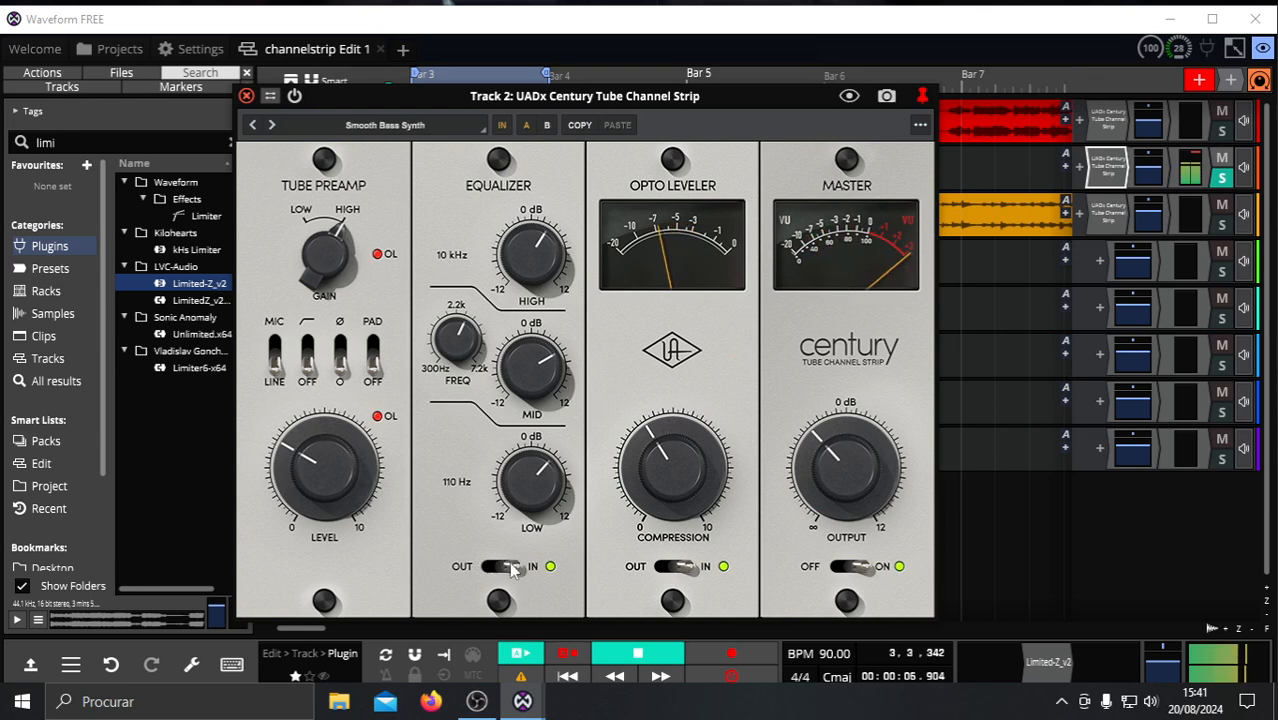
click(341, 347)
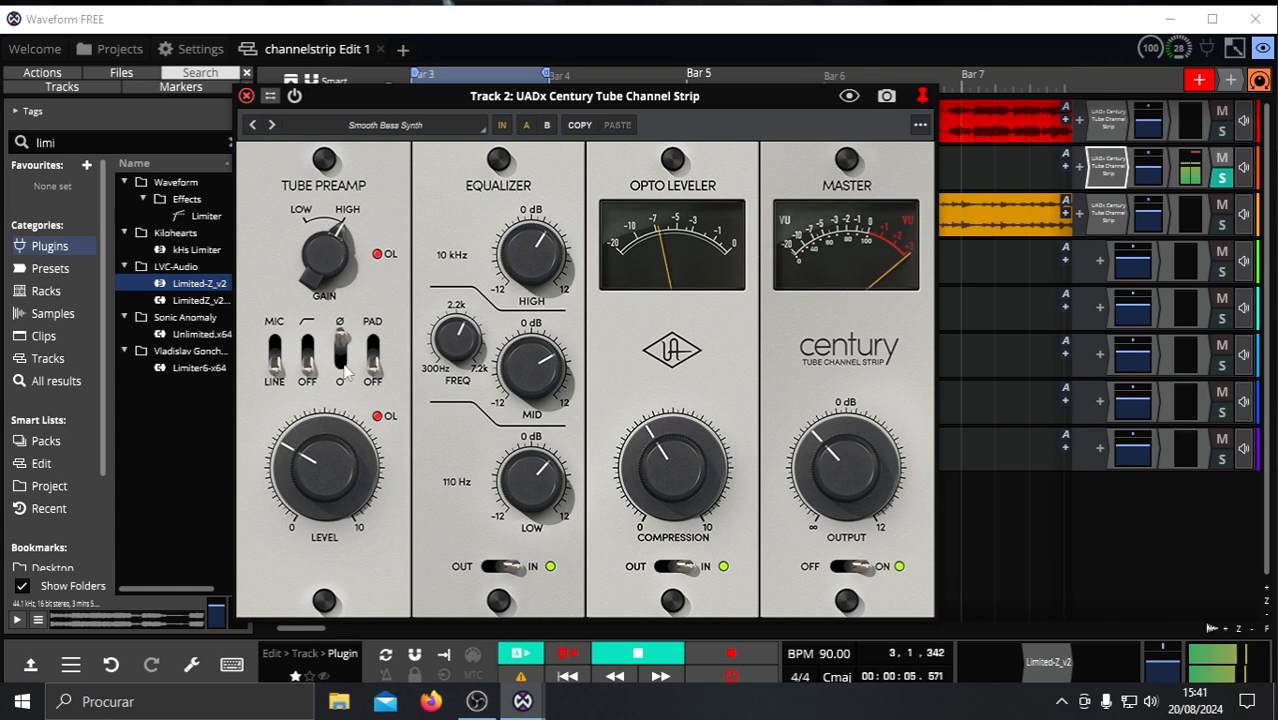
click(342, 368)
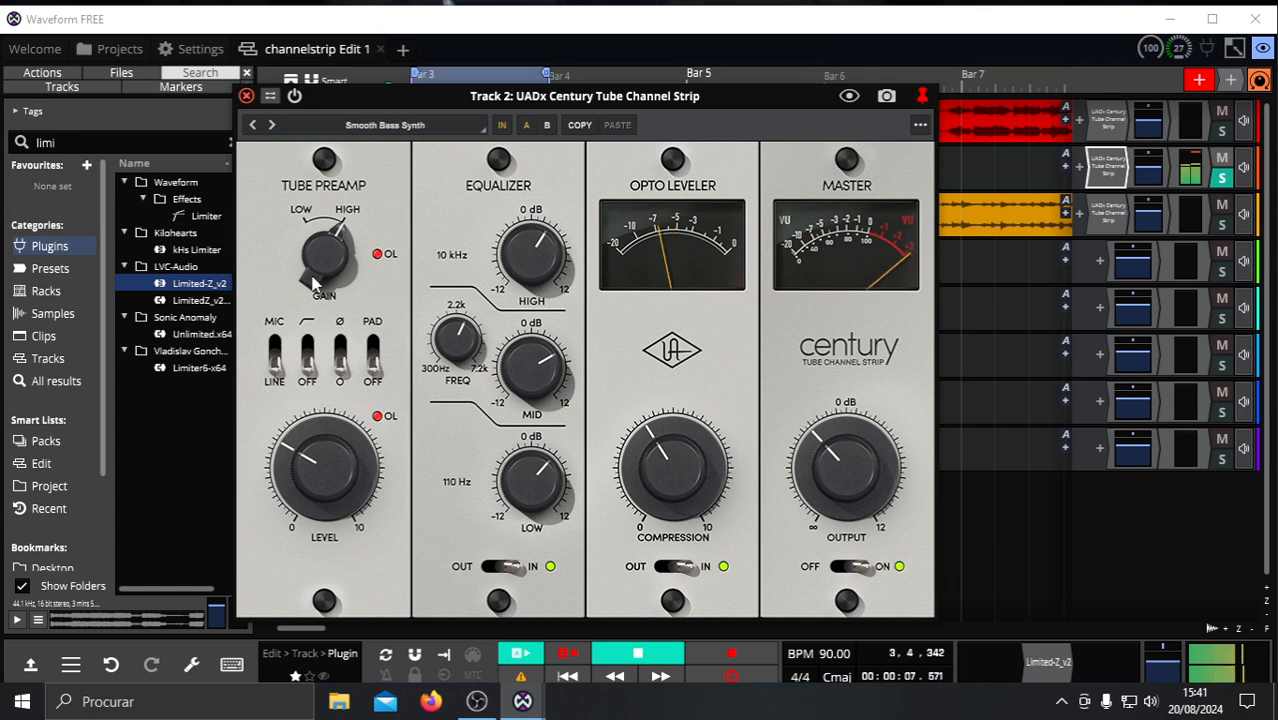
Audition the Soulful Dynamic Female Vocal, Spheroid Fat Bass, Squashzilla and Squeeze The Drums Please presets on the Track 2 loop.
click(272, 126)
click(272, 126)
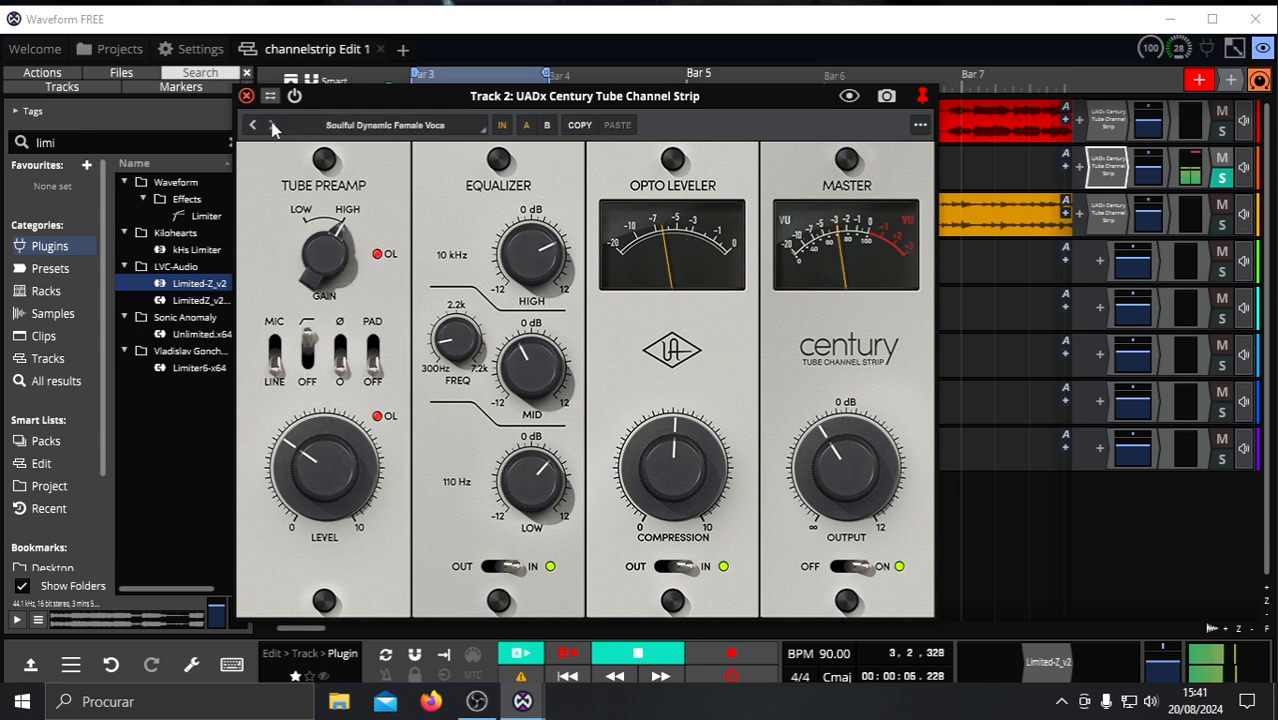
click(272, 126)
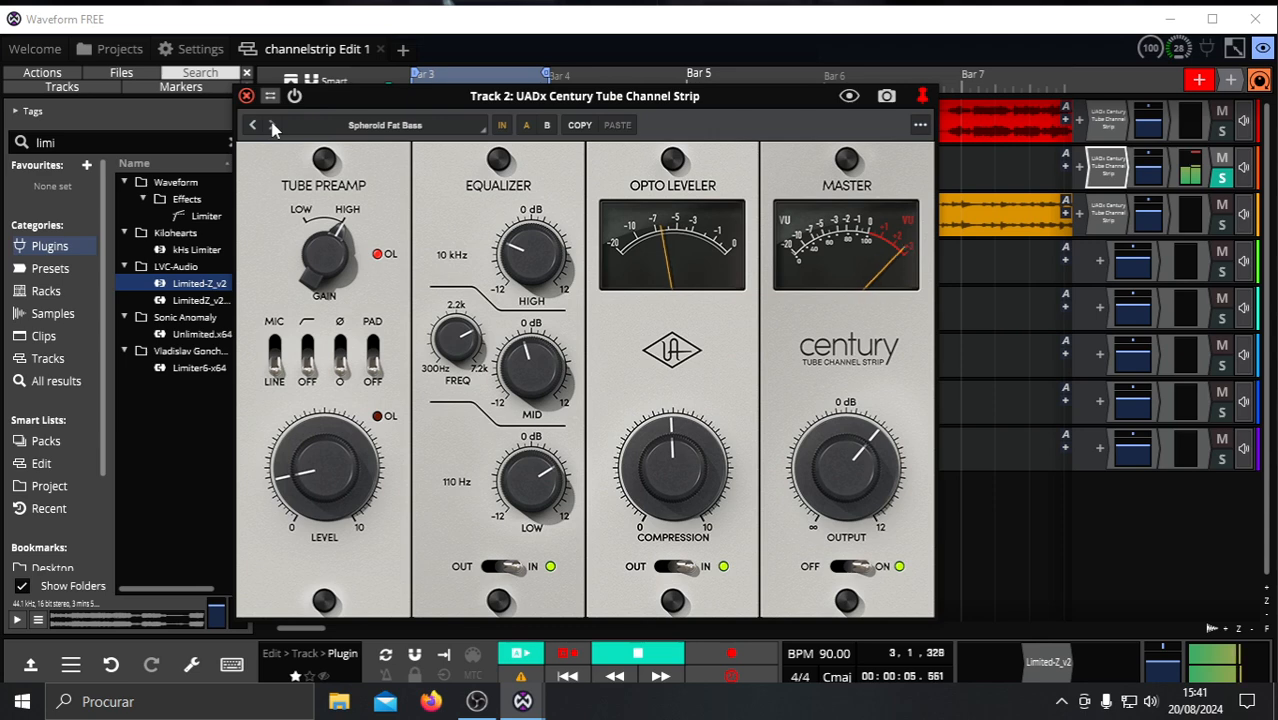
click(272, 126)
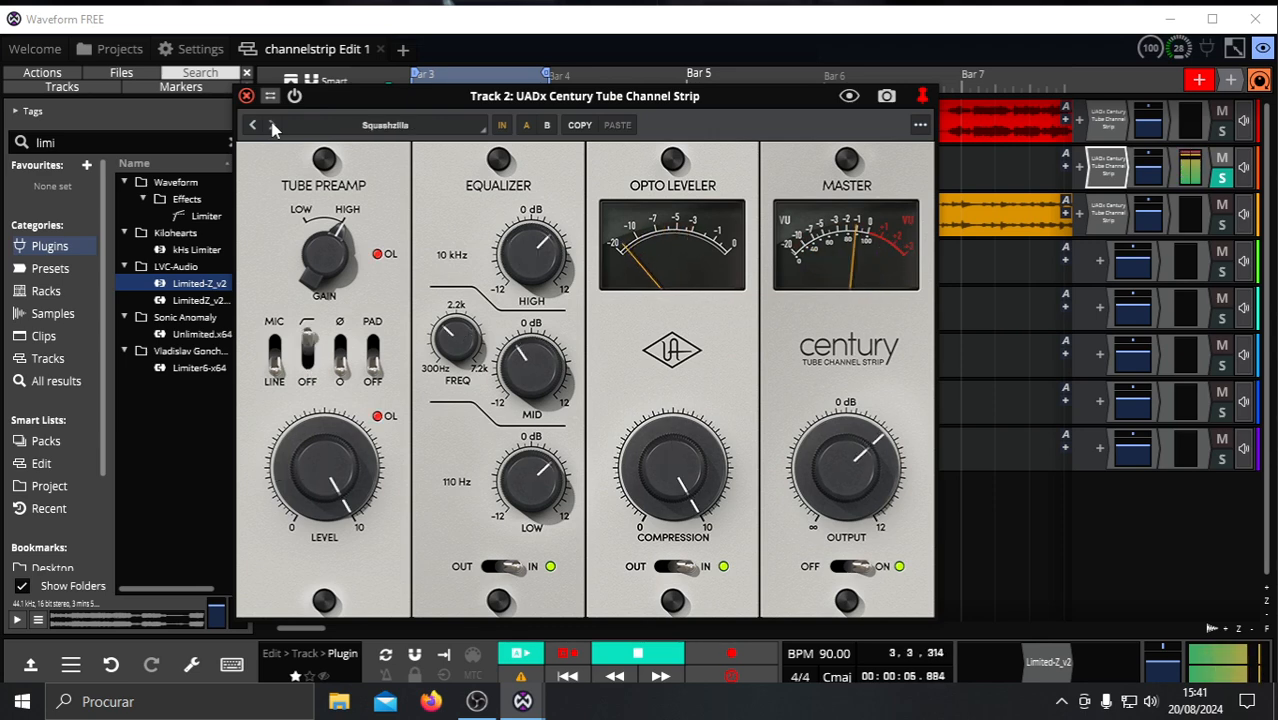
click(272, 126)
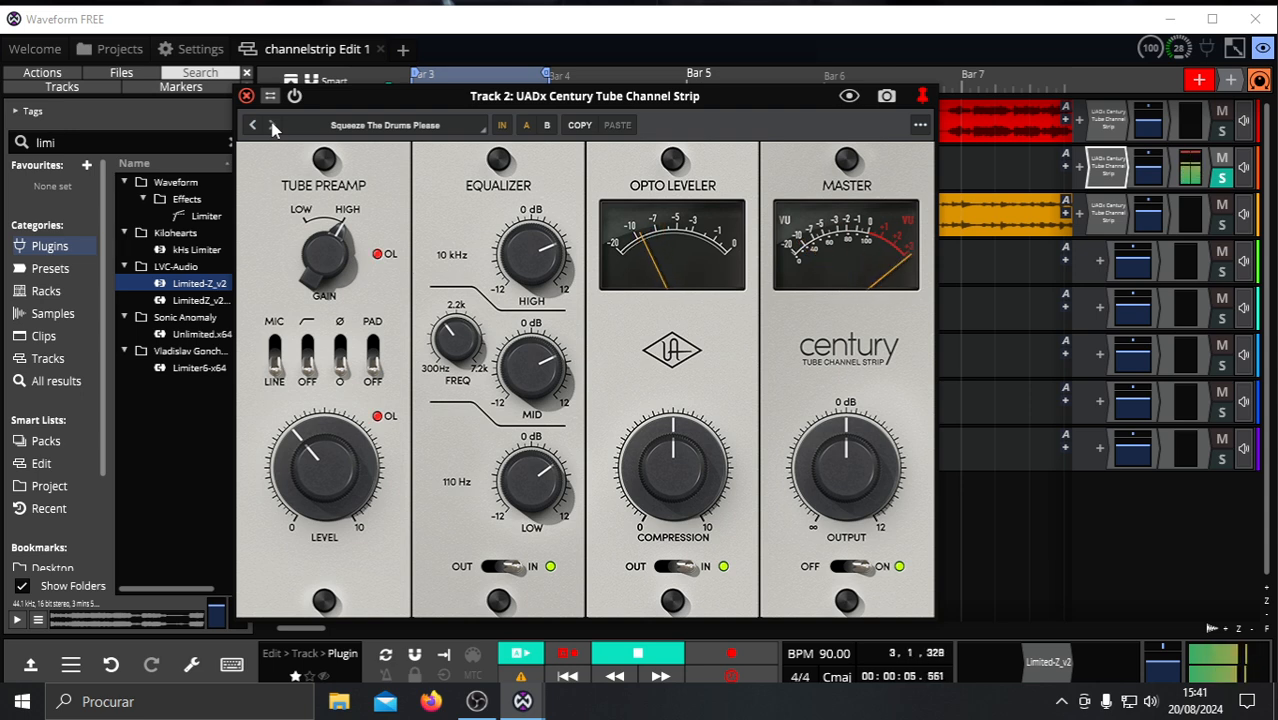
Audition the Strings Are Us, Strumming Acoustic, Stun Vox, Synth Grit and Thick Vocal - use pad presets on the Track 2 loop.
click(272, 126)
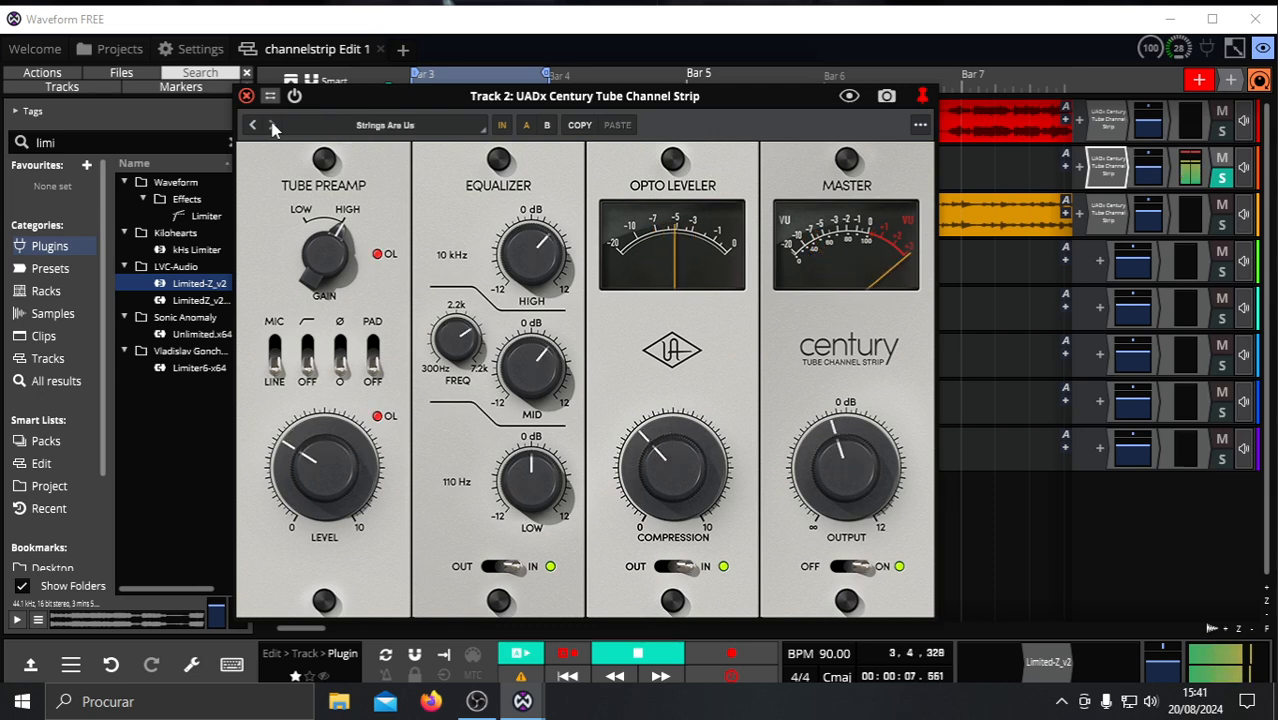
click(273, 126)
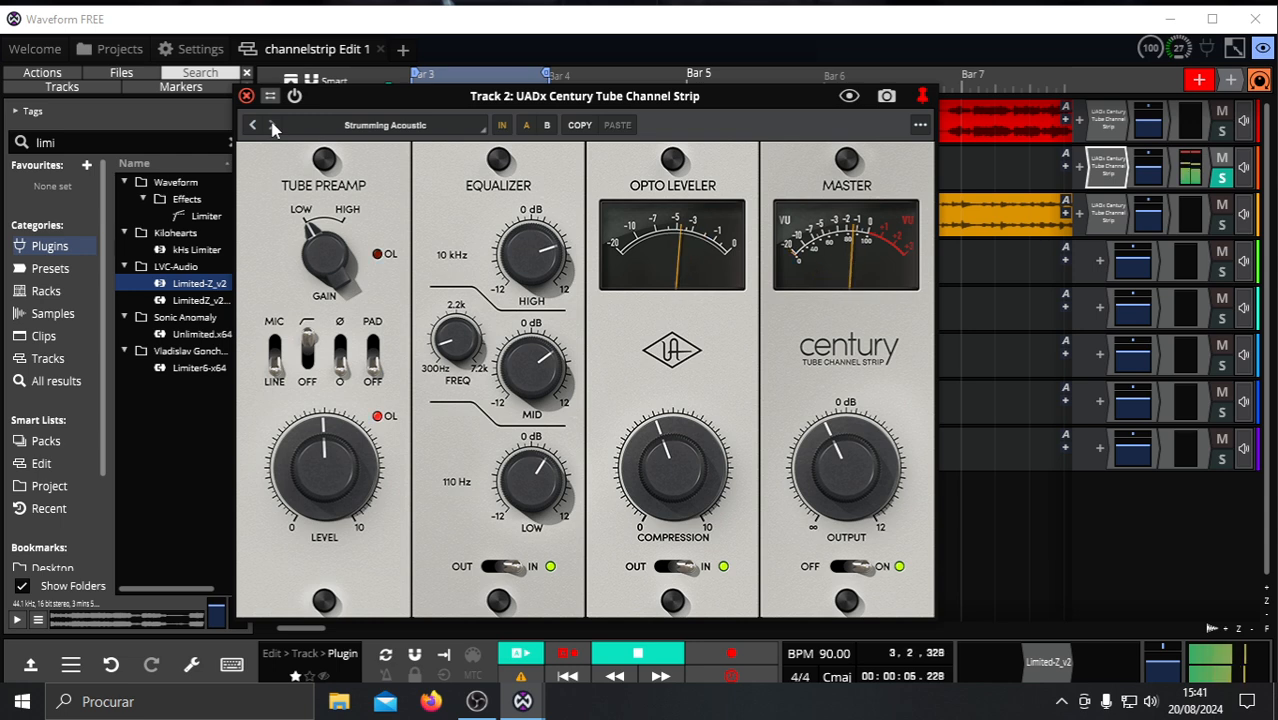
click(273, 126)
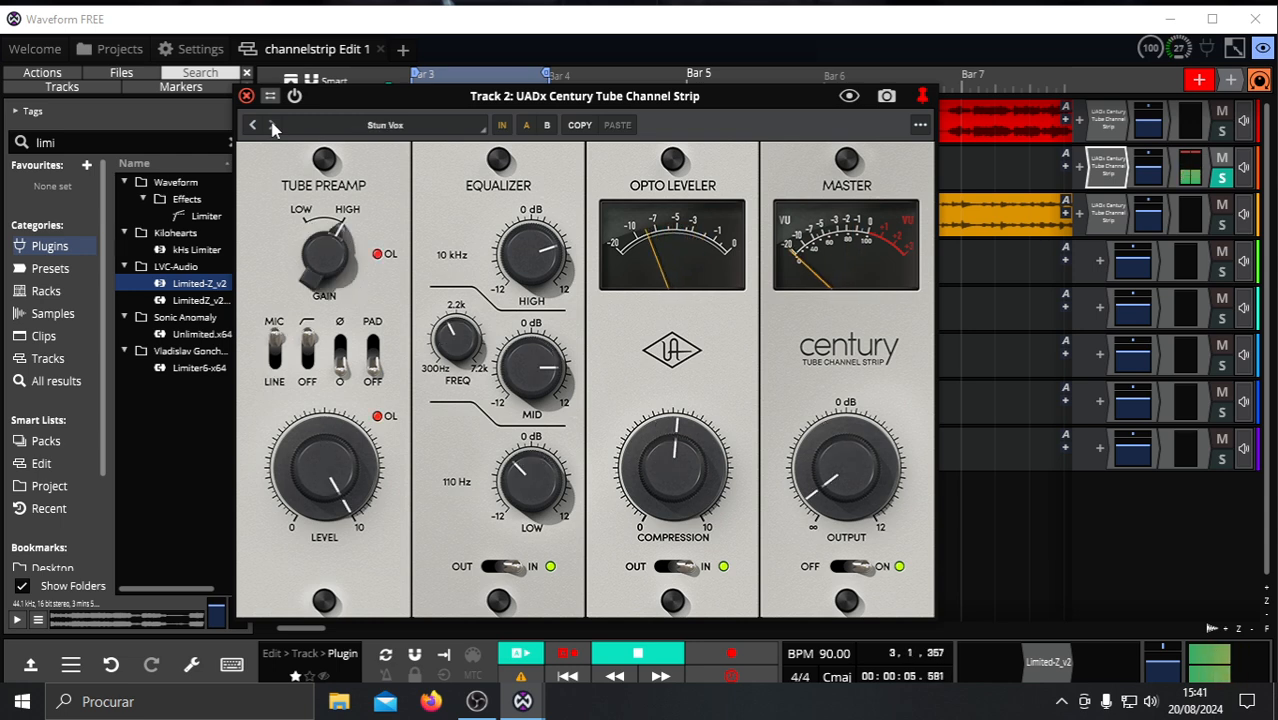
click(273, 126)
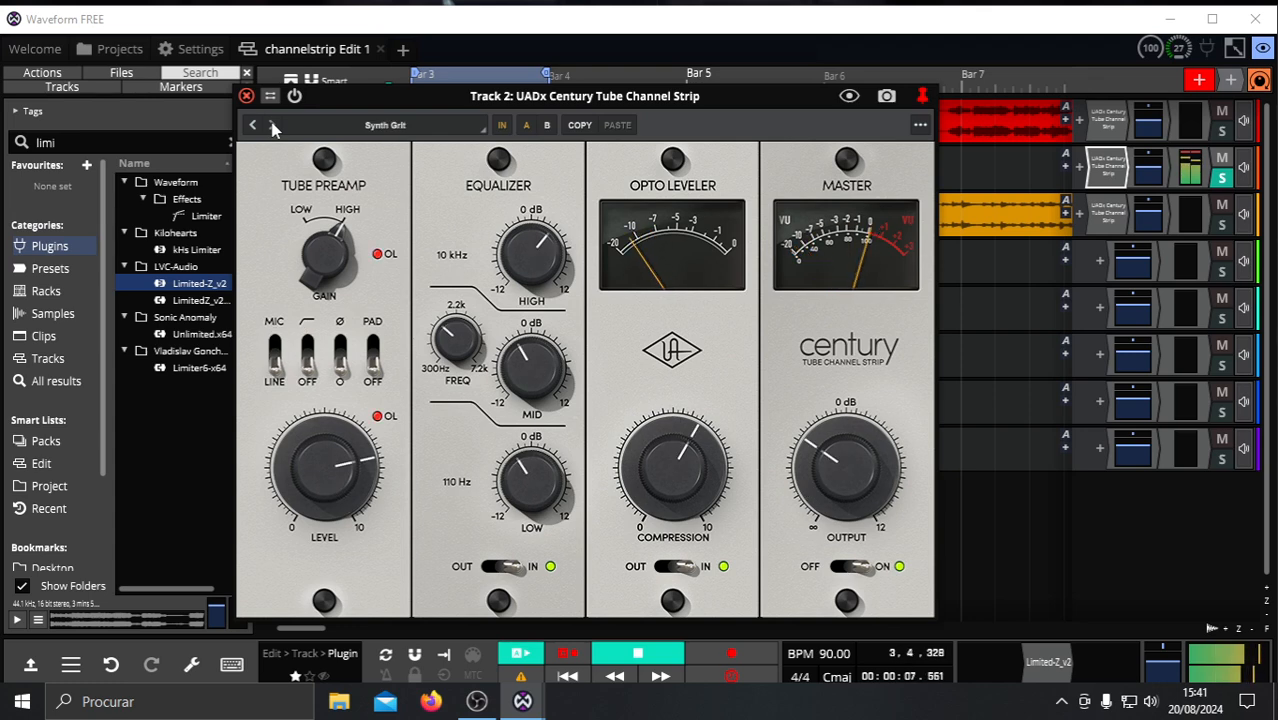
click(273, 126)
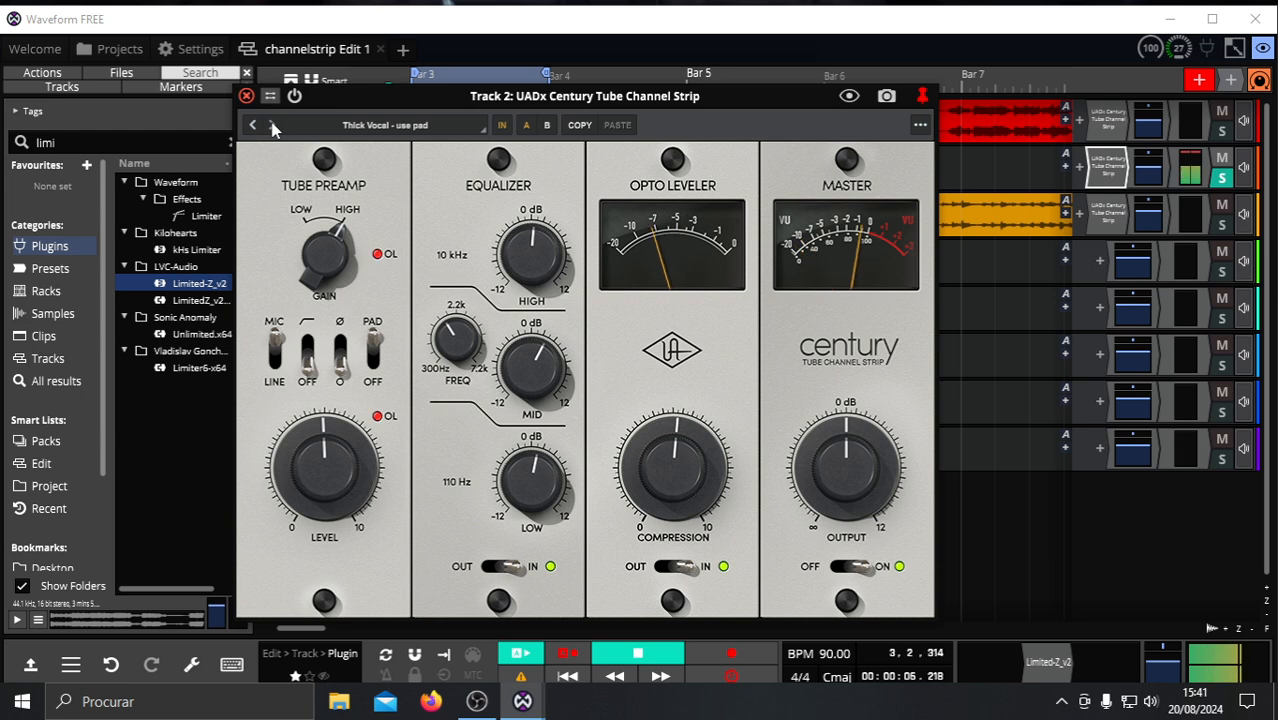
Audition the Toasted Guitar, Tube Clipped Midrange Vox, U87 Mic Preset, Vintage Keys, Vox Starter and Warm Male Vox presets.
click(273, 126)
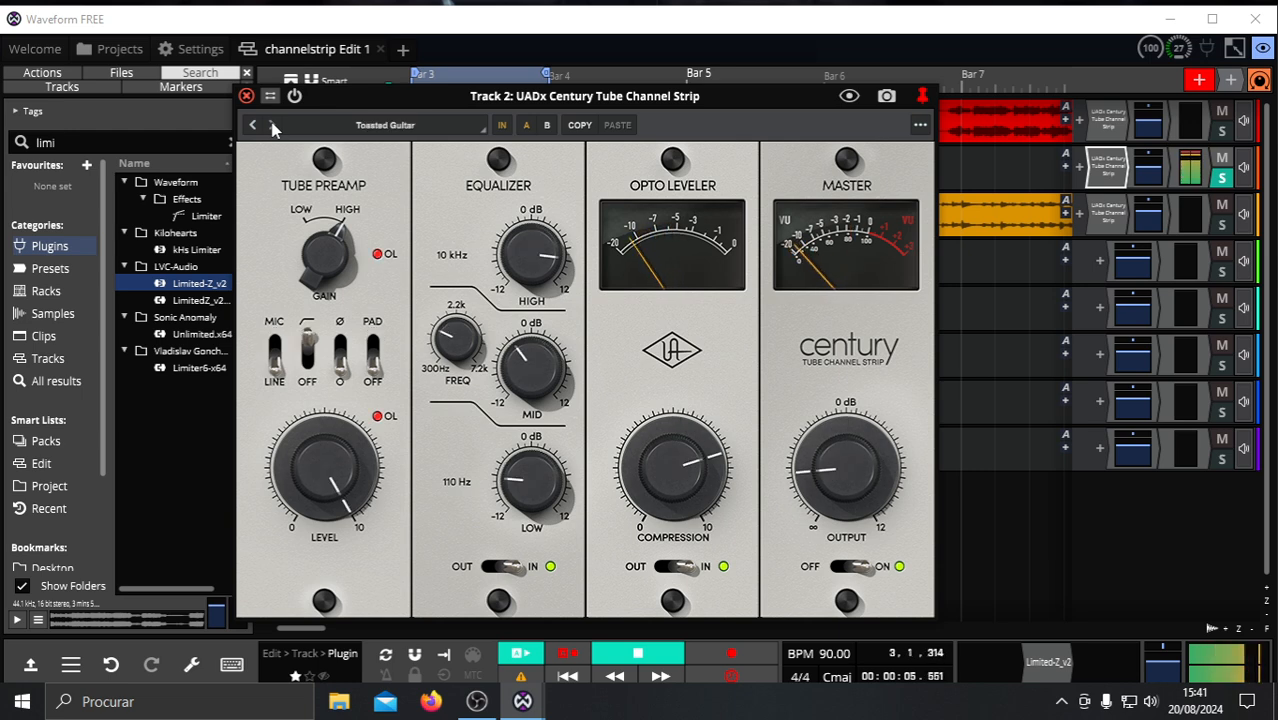
click(273, 126)
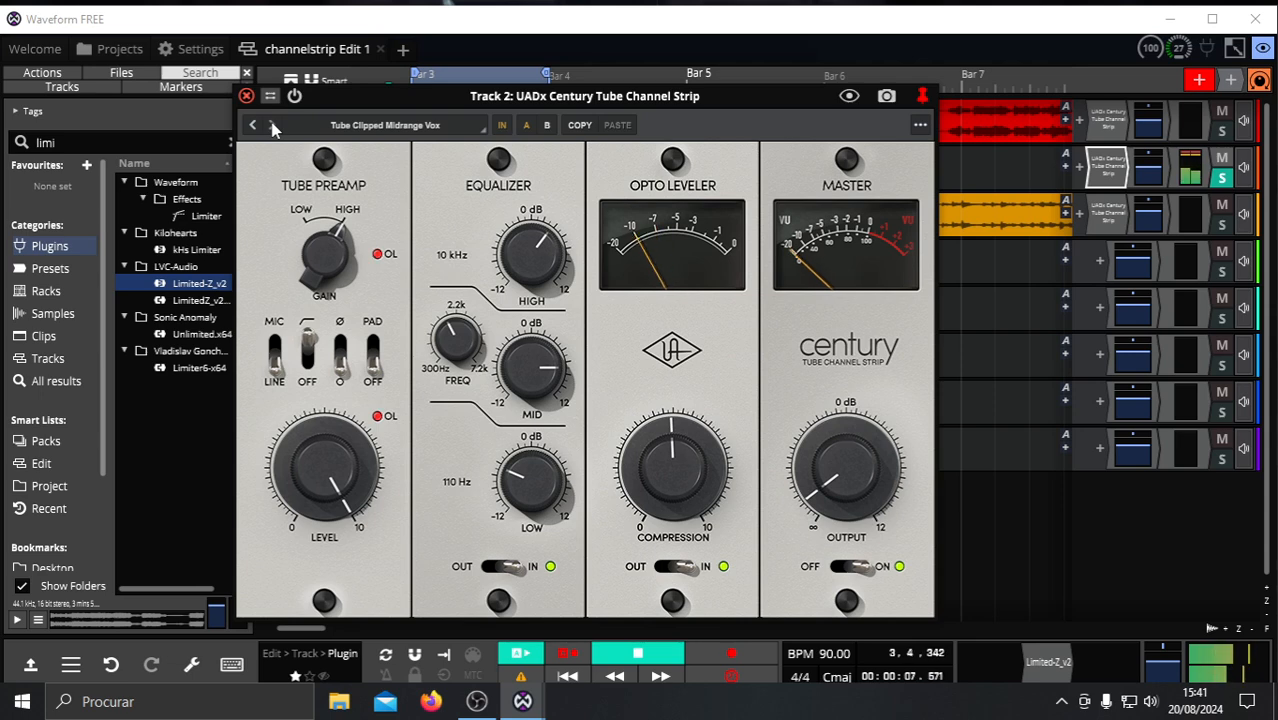
click(273, 126)
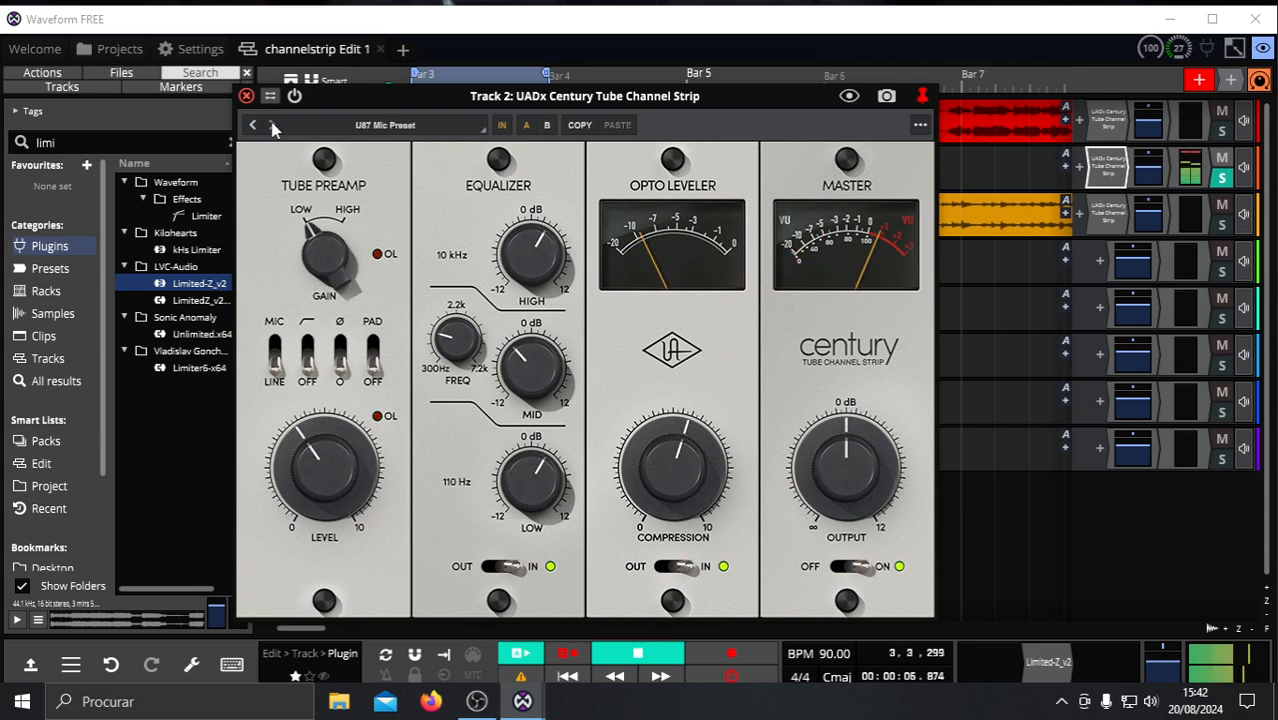
click(273, 126)
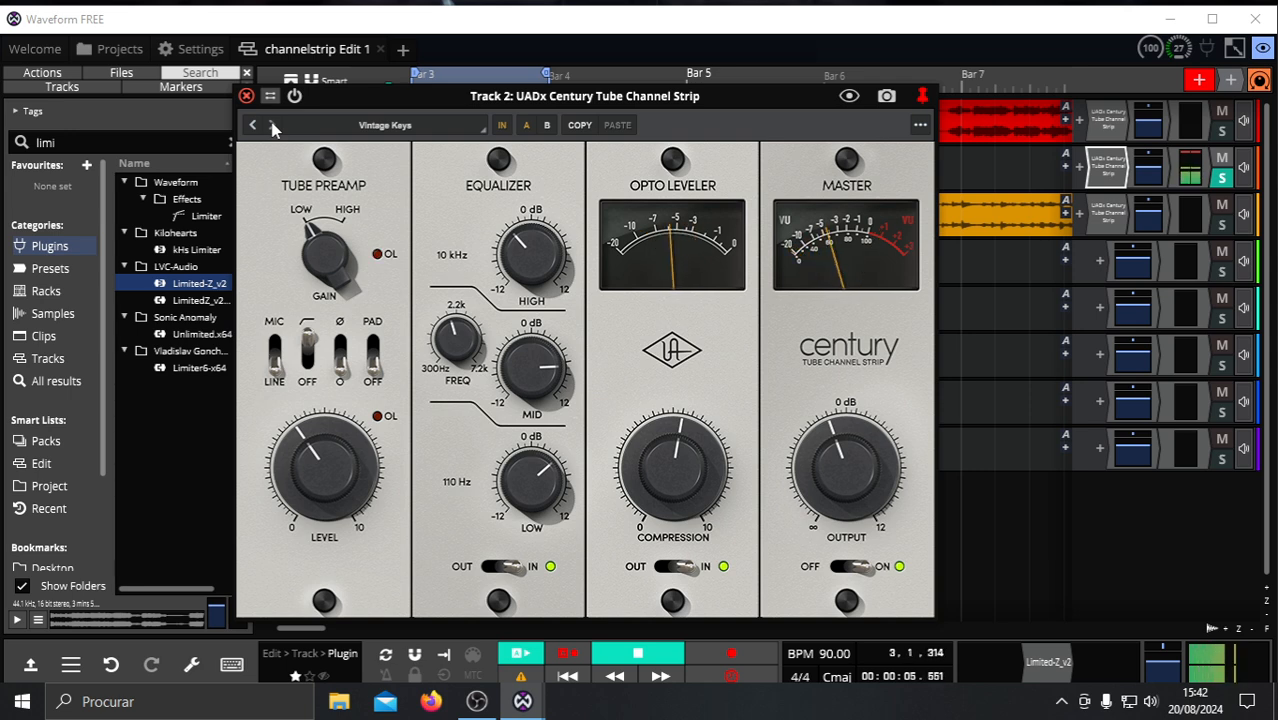
click(273, 126)
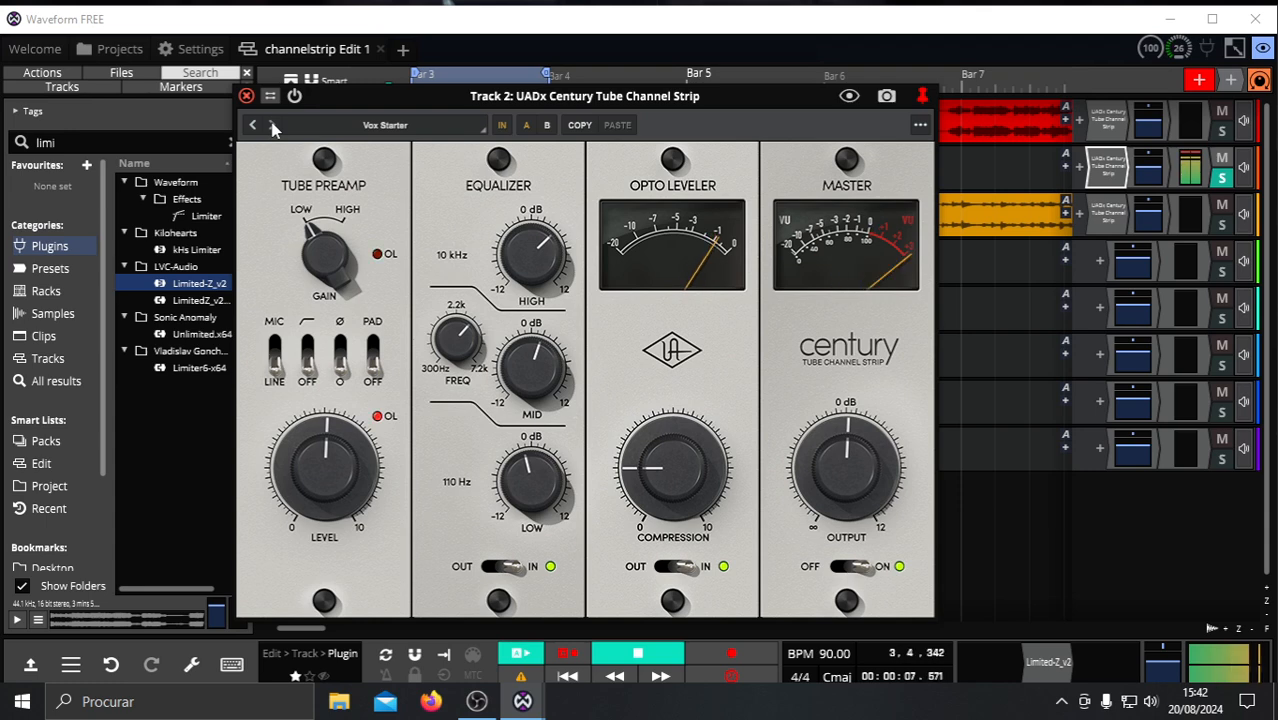
click(273, 126)
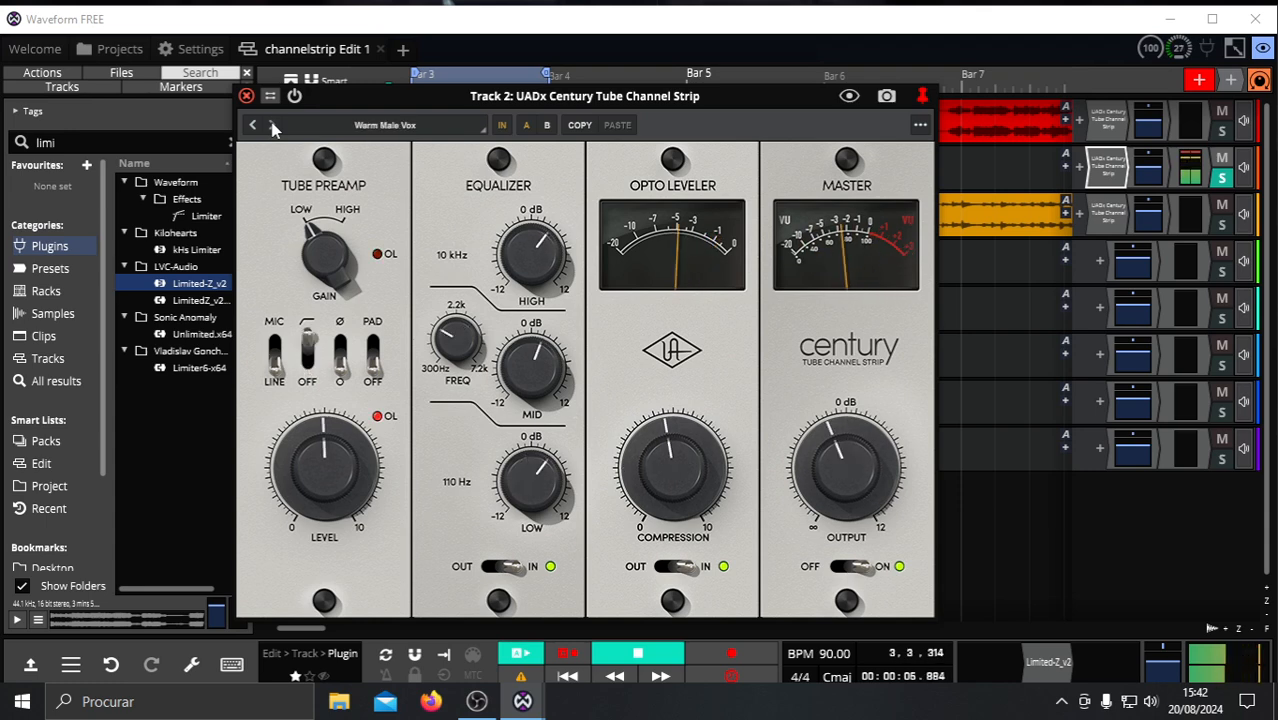
Audition the 414 Mic Preset, 421 Mic Preset, 808 Slay, Acoustic Guitar, Aggressive Female Vox and Aggressive Male Vox presets.
click(273, 126)
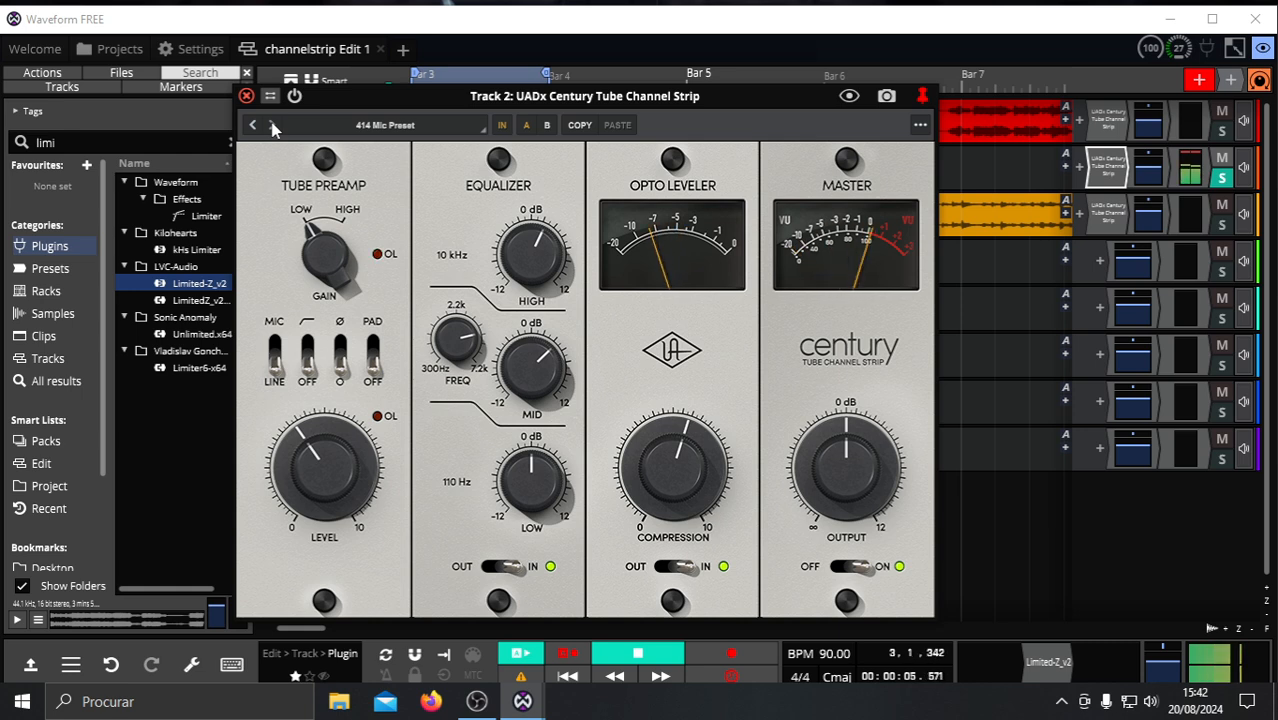
click(273, 126)
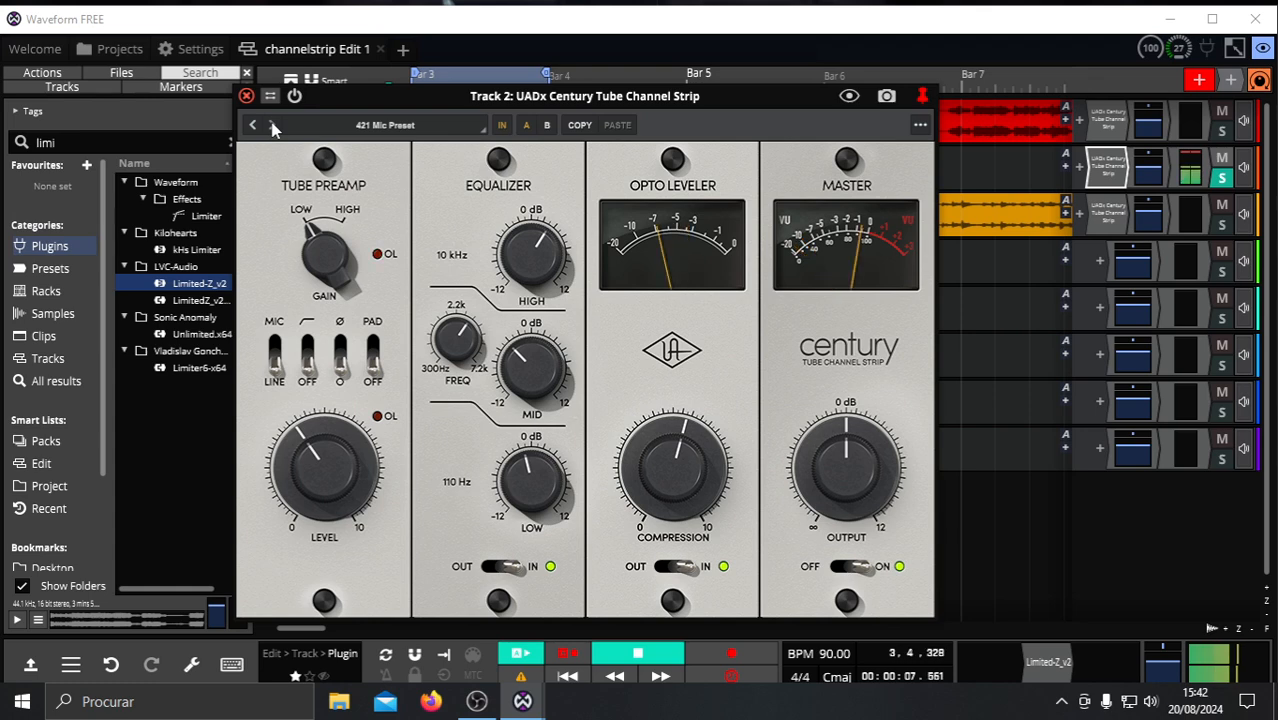
click(273, 126)
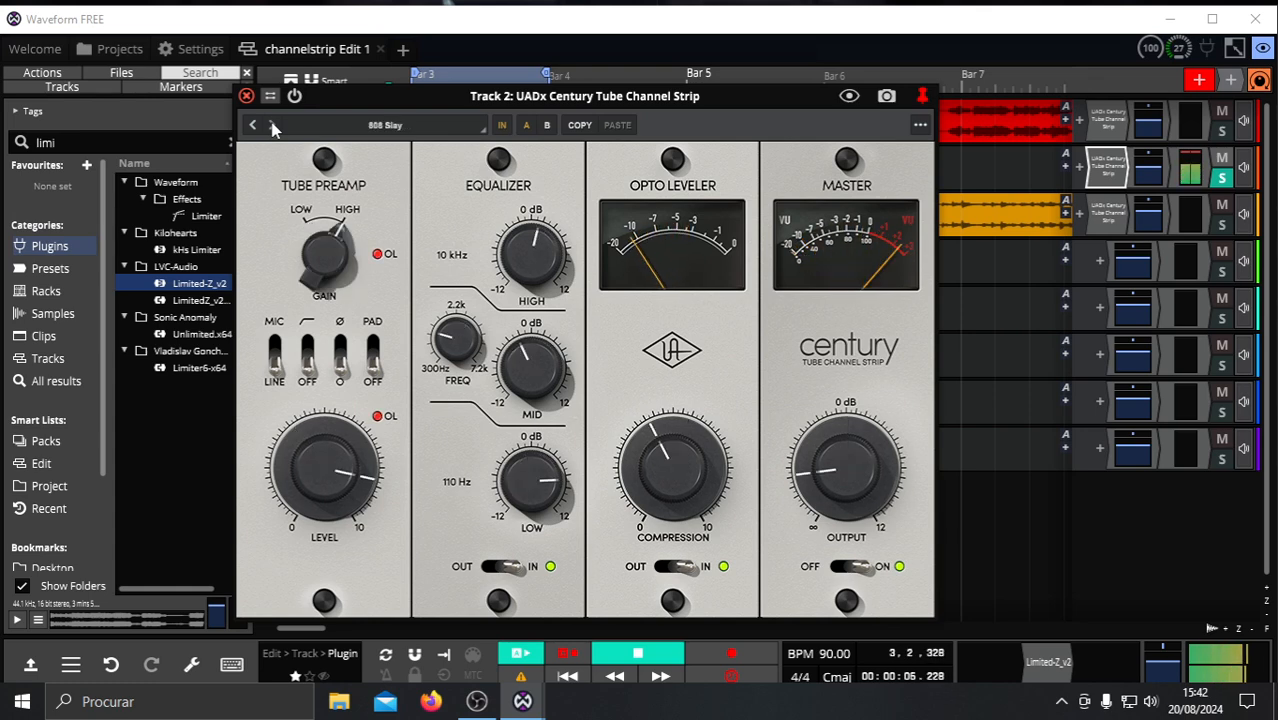
click(273, 126)
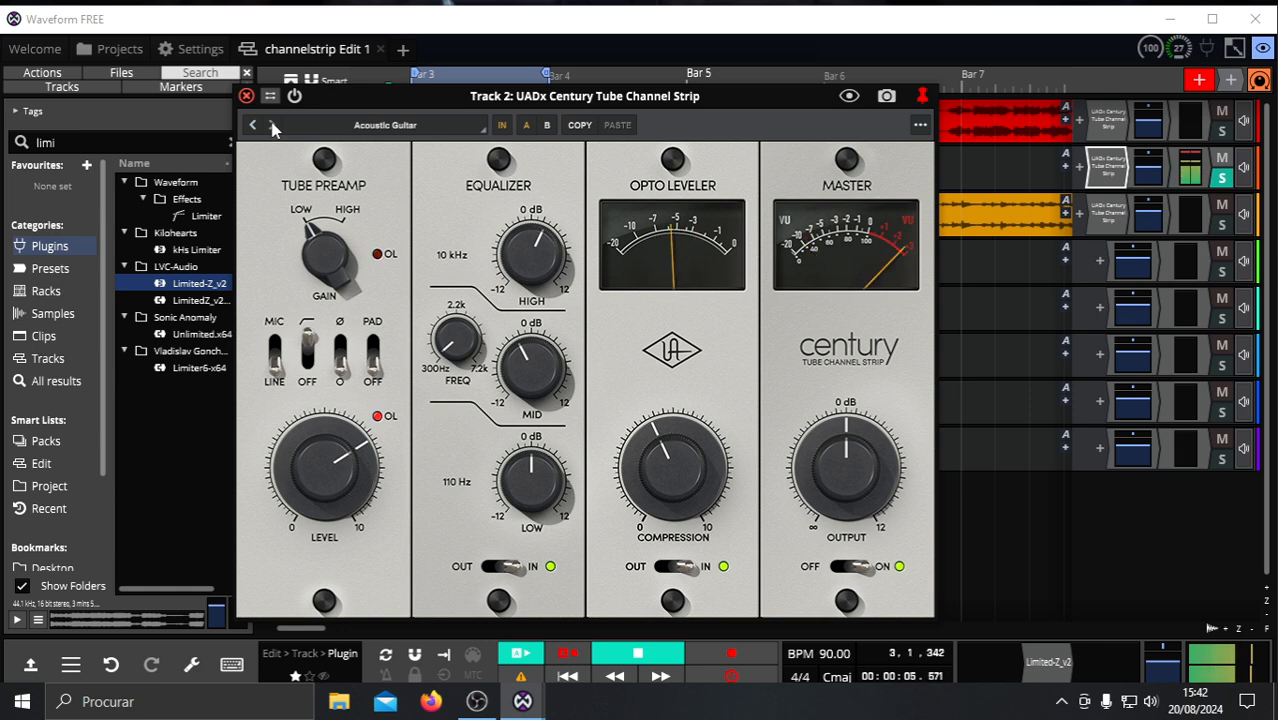
click(273, 126)
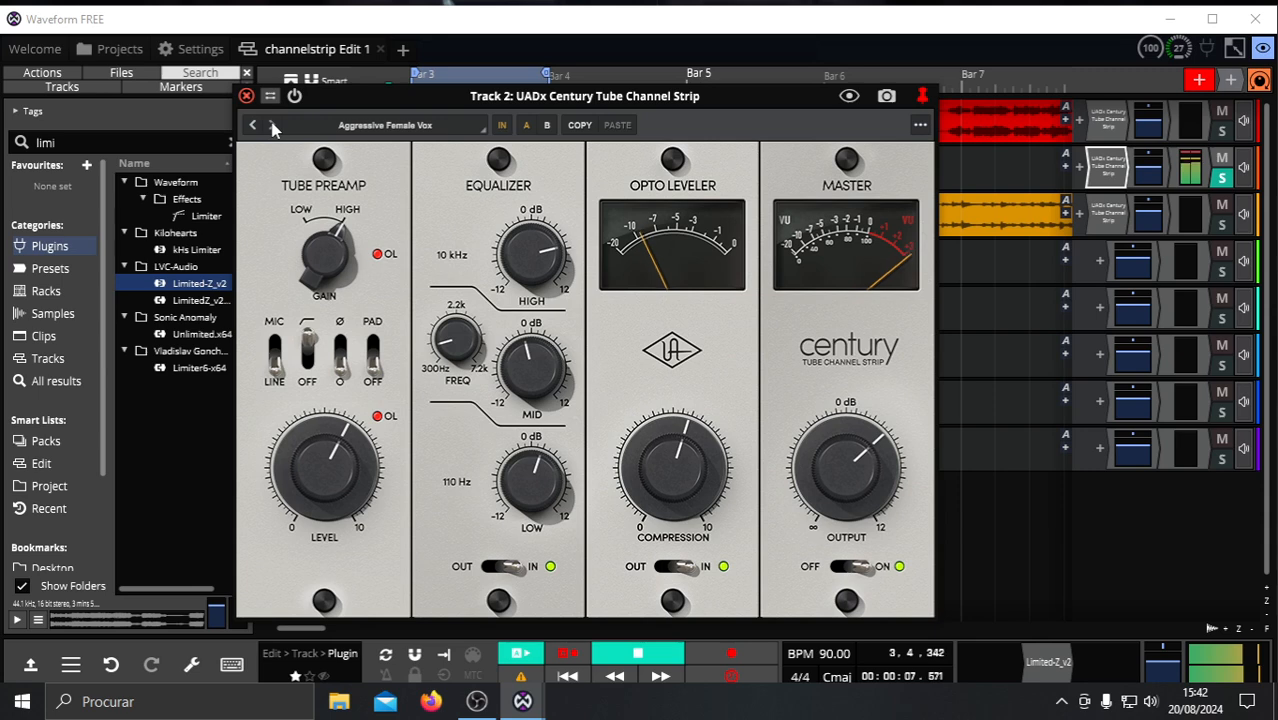
click(273, 126)
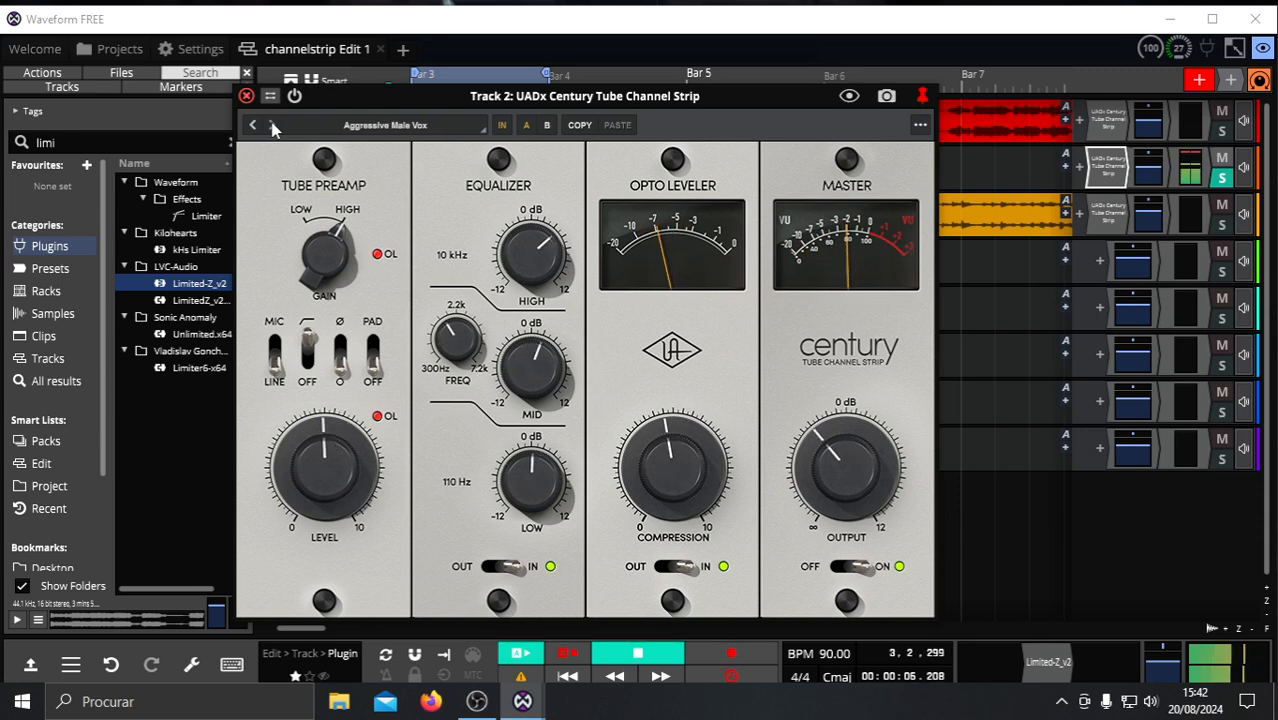
Audition the Basic Vocal - use pad, Bass - Cab Mic, Bass - DI, BG Vocal Stack - use pad and BG Vox Group presets.
click(273, 126)
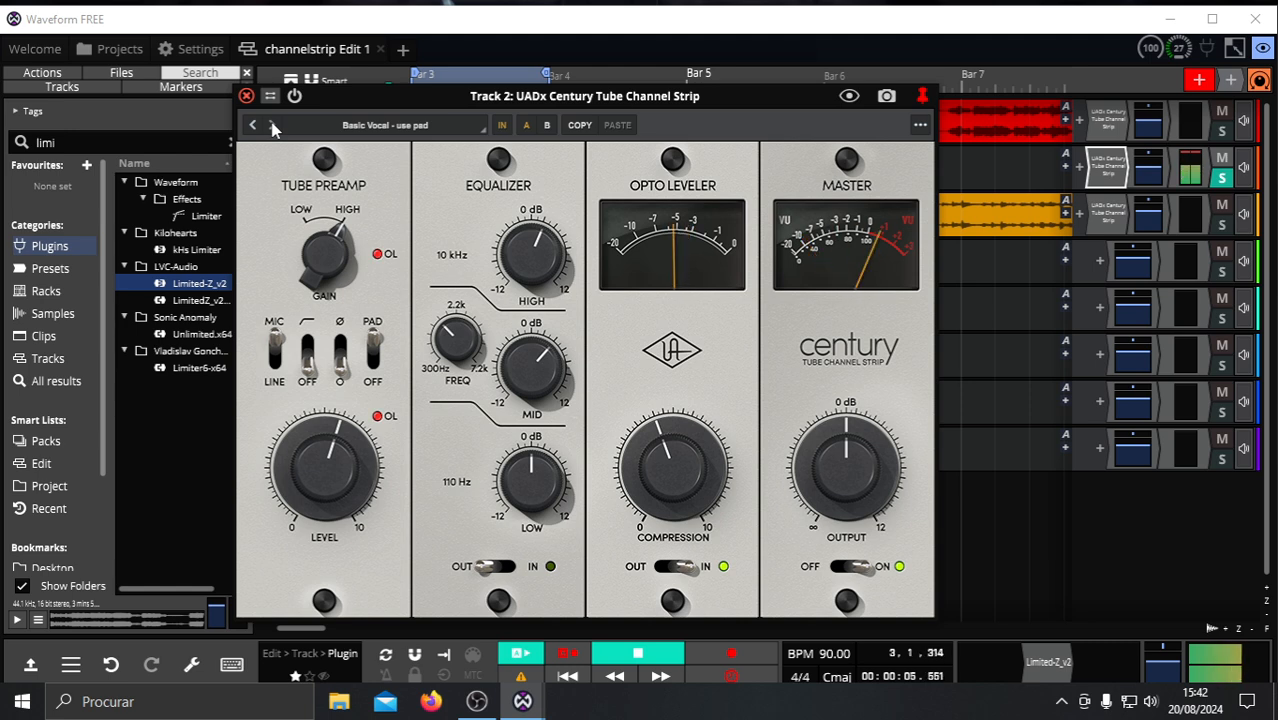
click(273, 126)
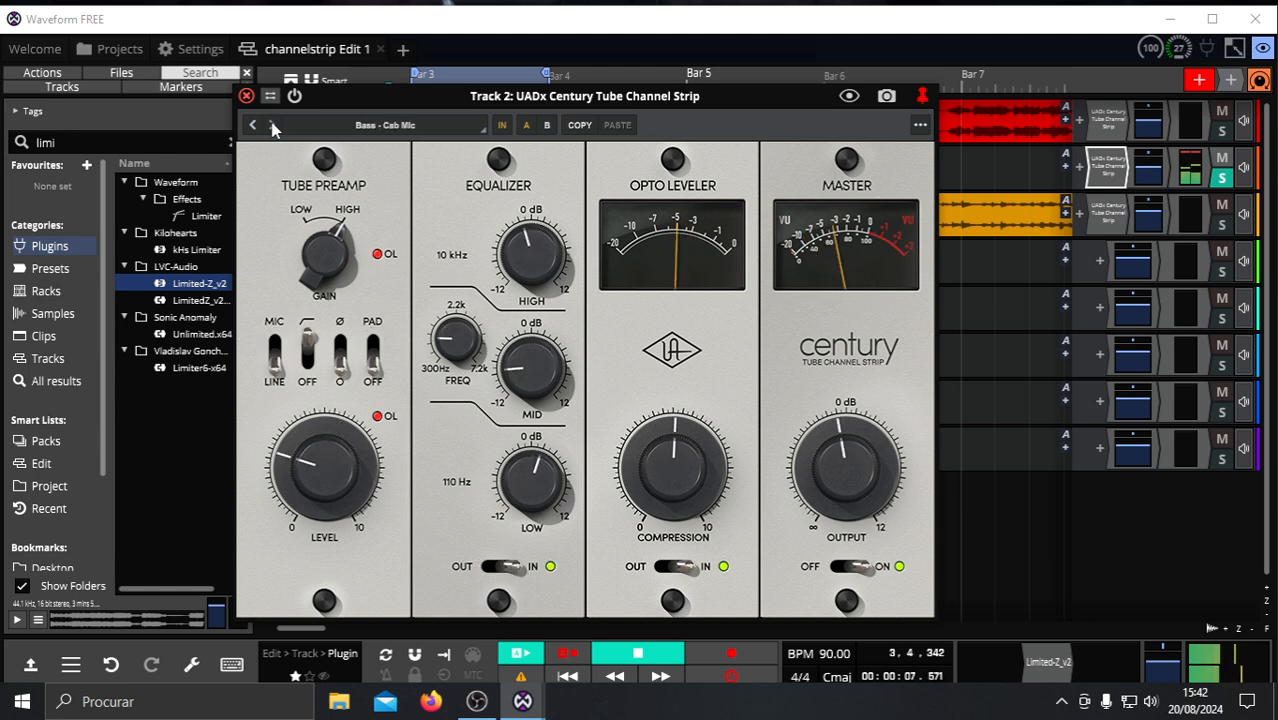
click(273, 126)
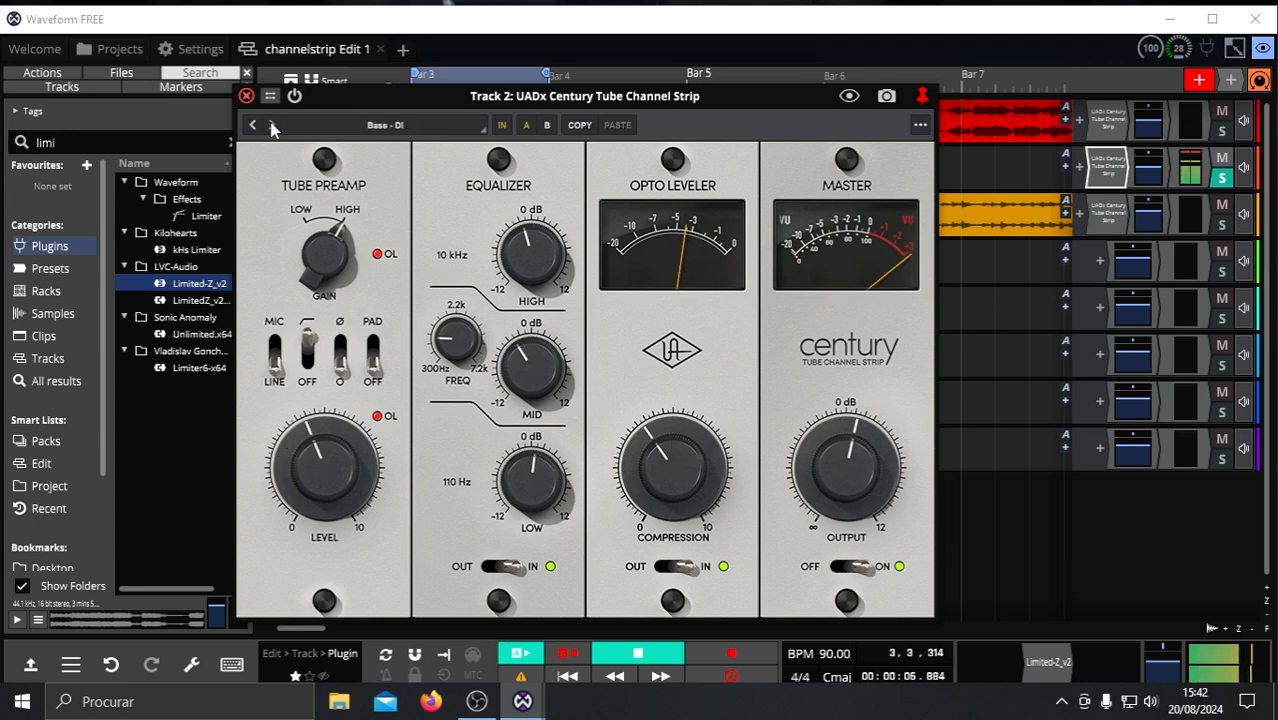
click(273, 126)
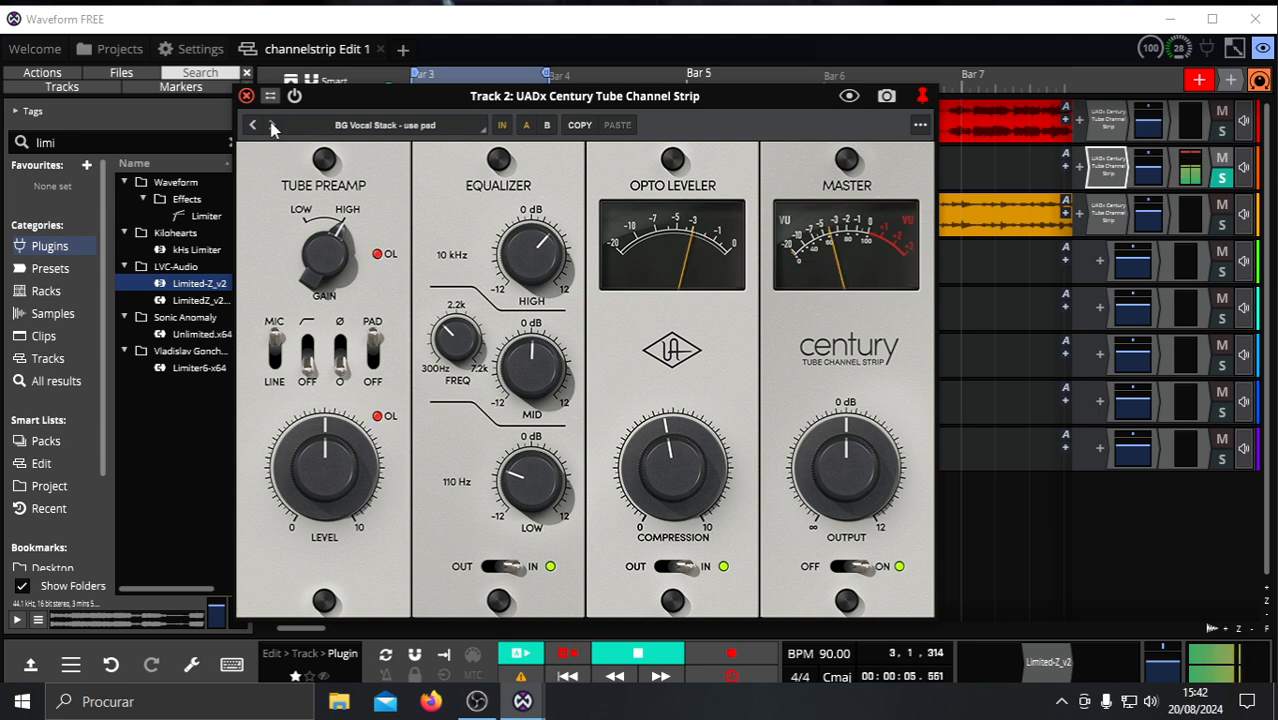
click(273, 126)
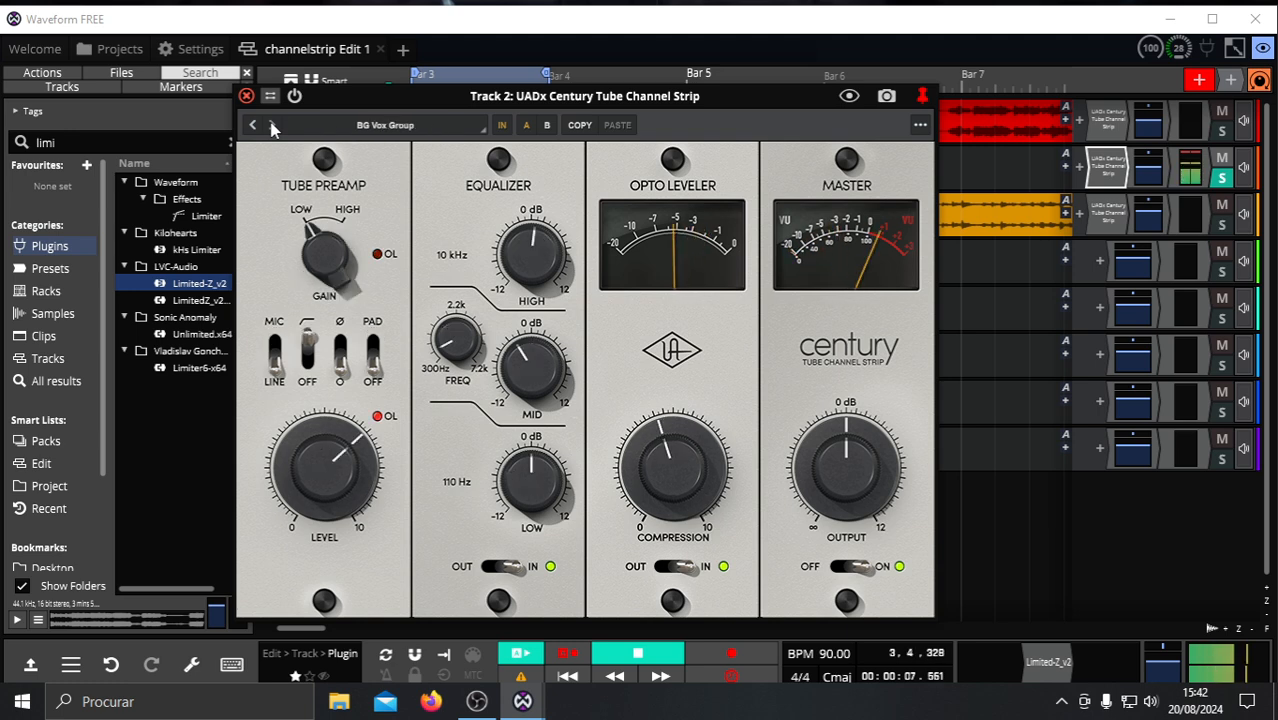
Audition the Blasted Bass, Bus Driver and Crisp VO presets, and load the Default preset on the Track 2 loop.
click(273, 126)
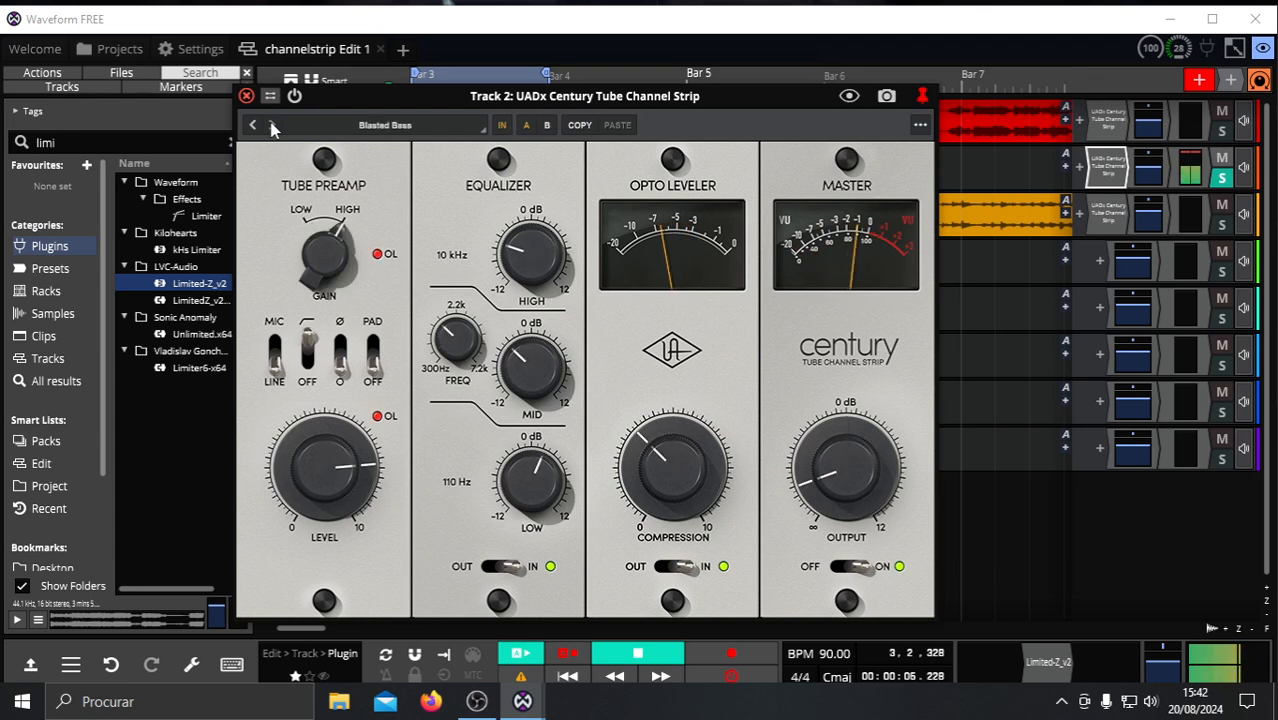
click(273, 126)
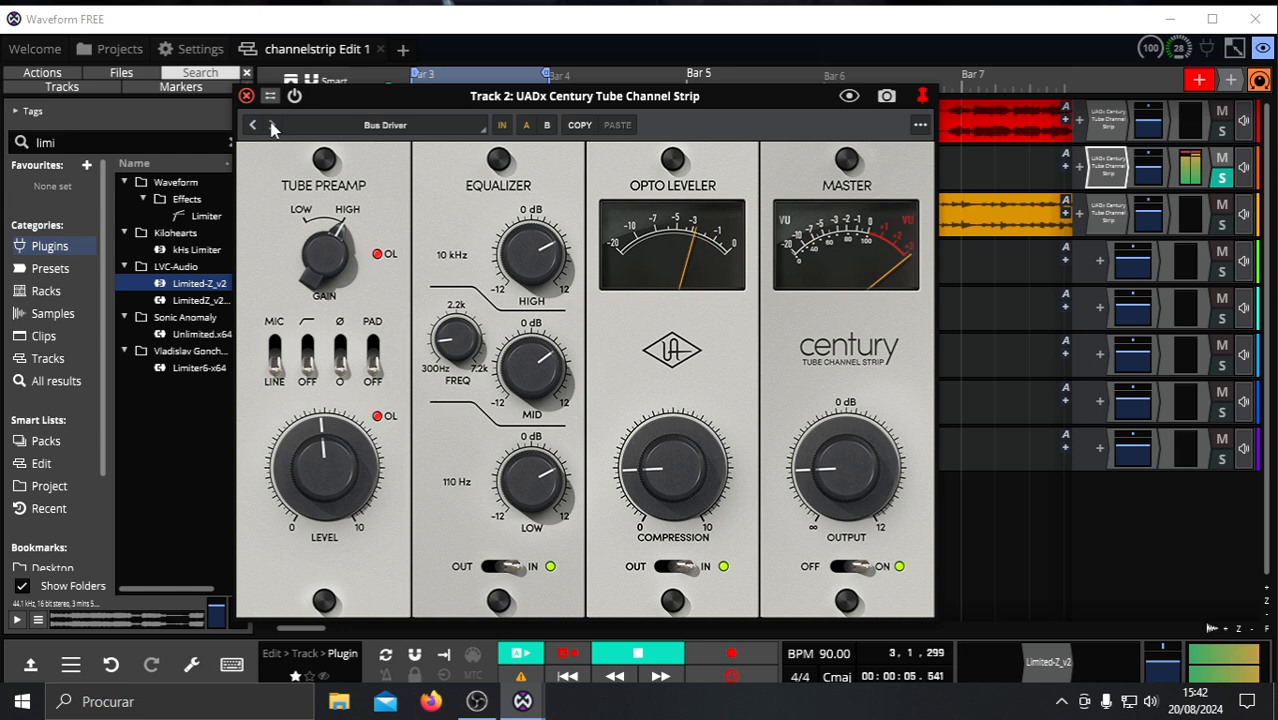
click(273, 126)
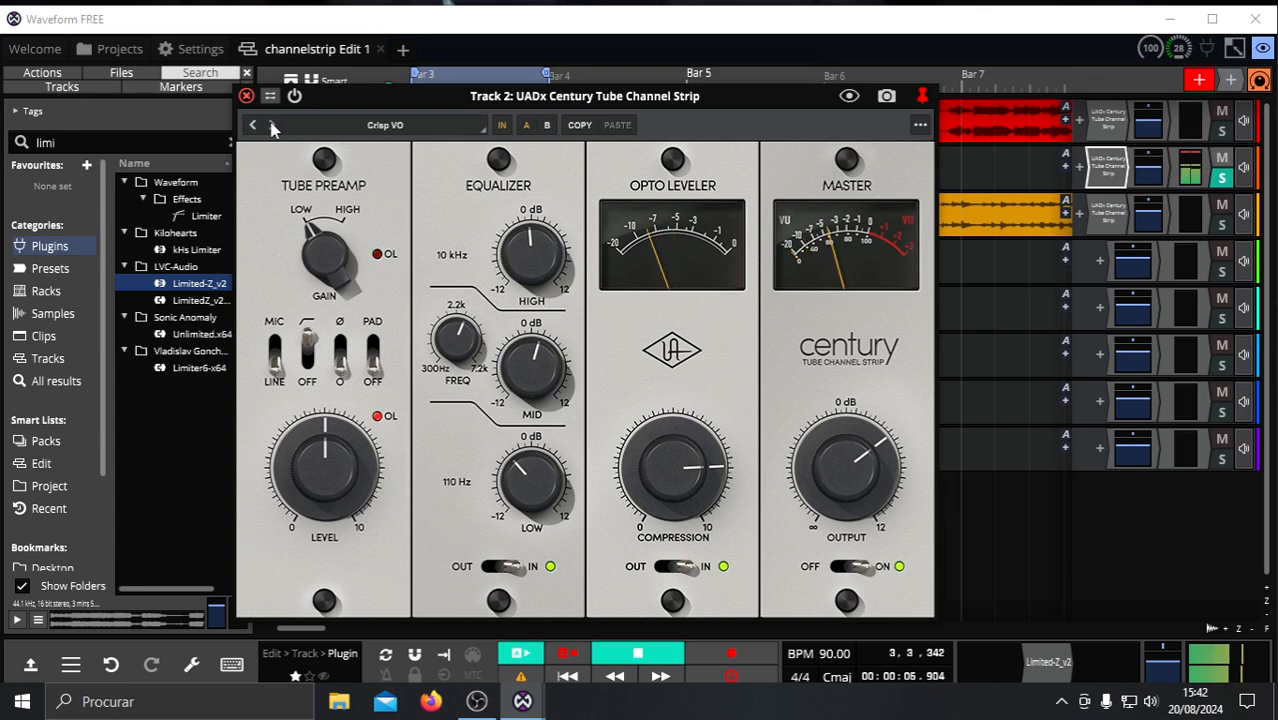
click(273, 126)
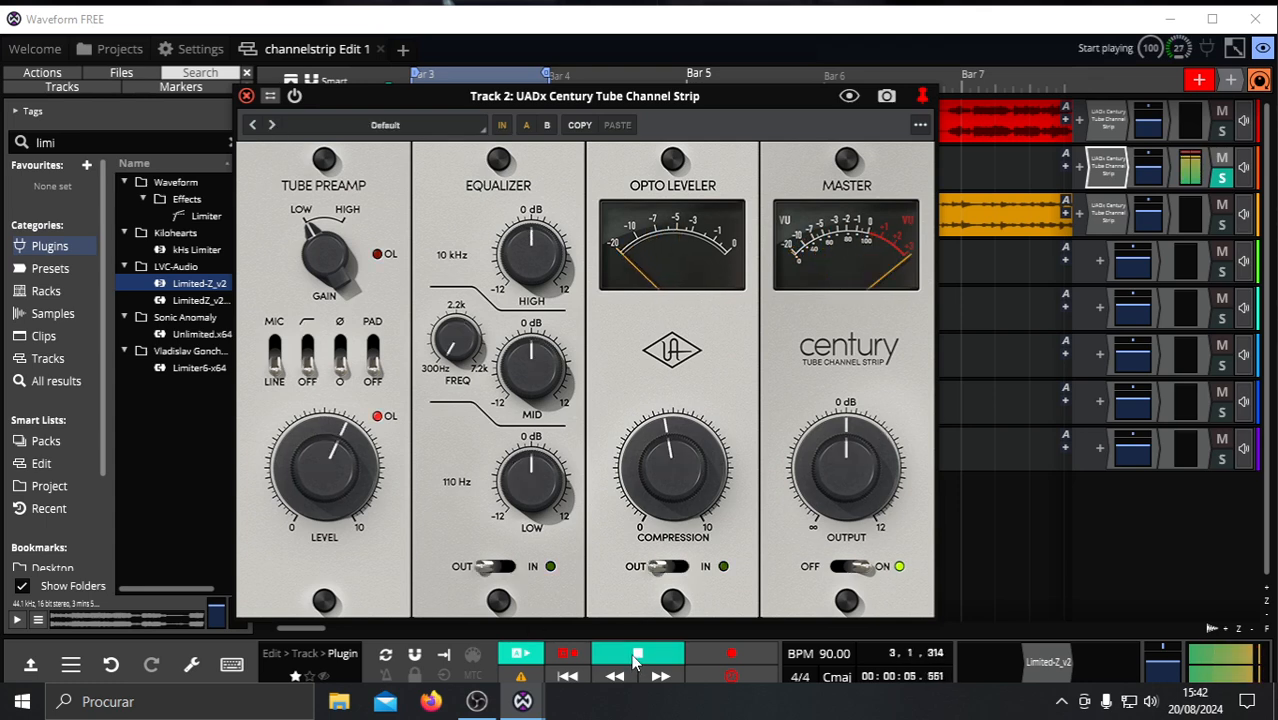
Compare the unprocessed loop by switching the master section off, and bypassing and re-enabling the whole Track 2 plug-in.
click(850, 566)
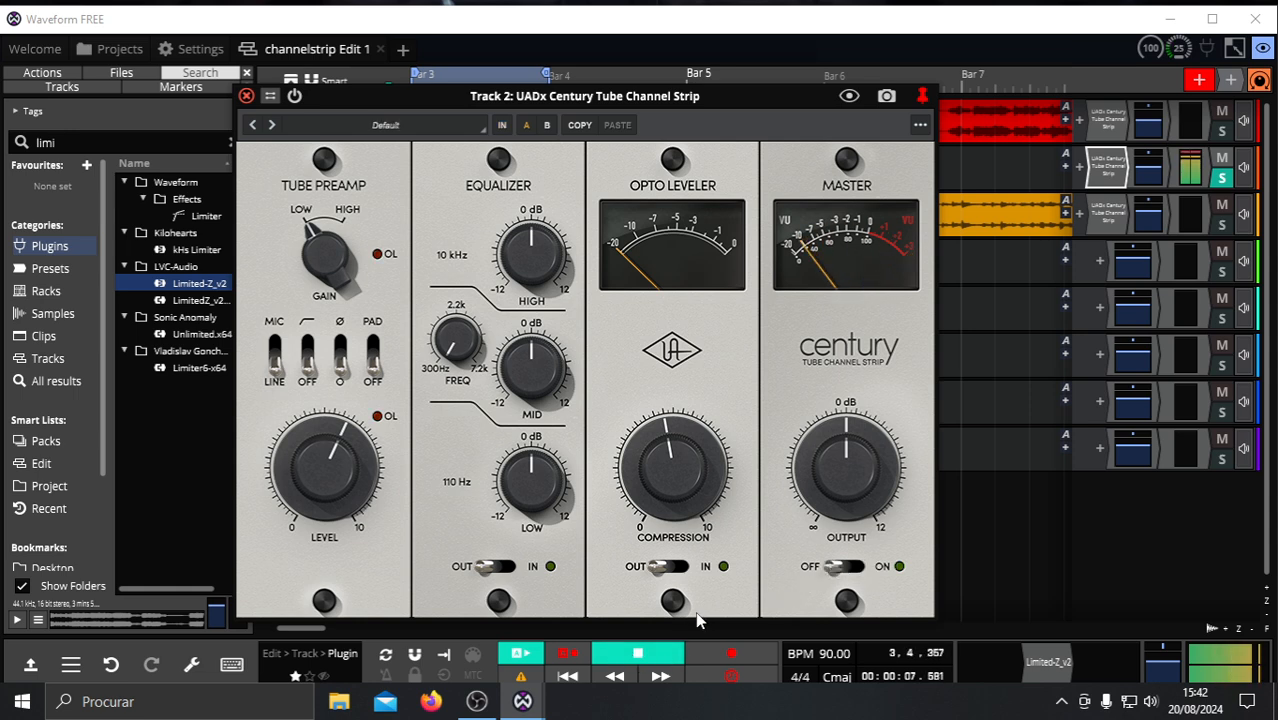
click(294, 95)
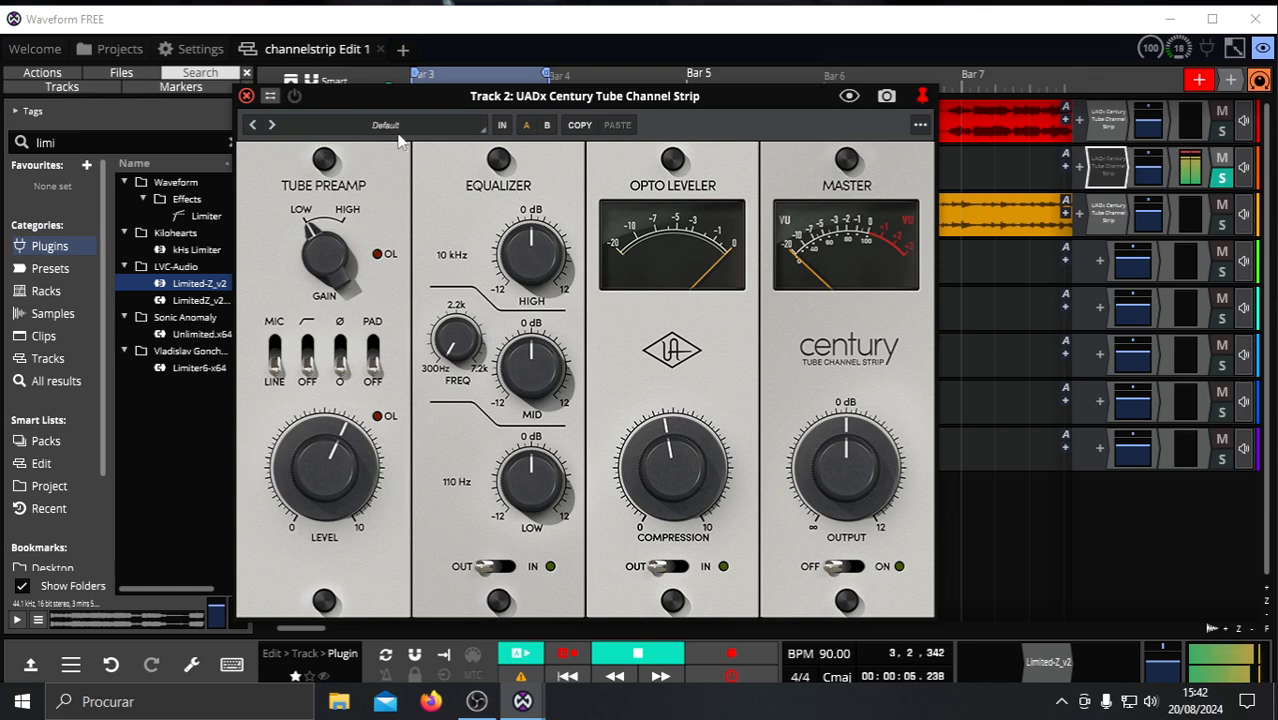
click(294, 95)
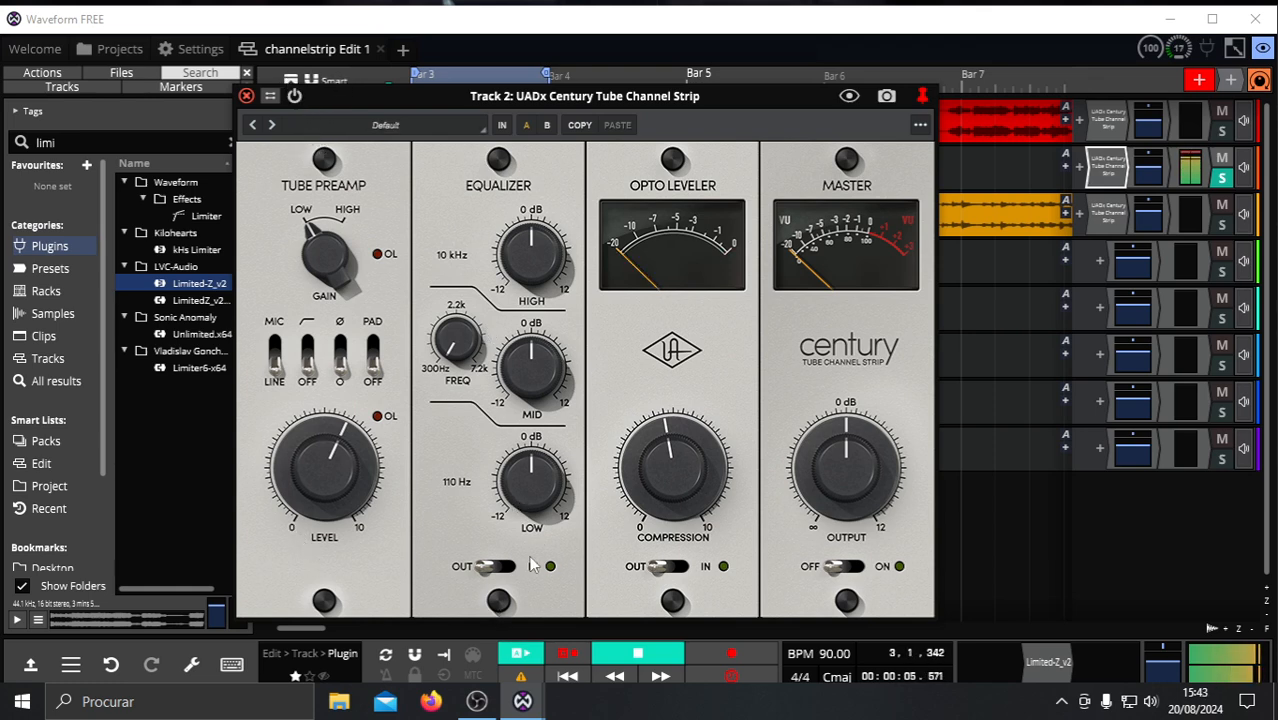
Switch the equalizer and opto leveler in and the master section on, and stop the loop playback.
click(503, 567)
click(675, 566)
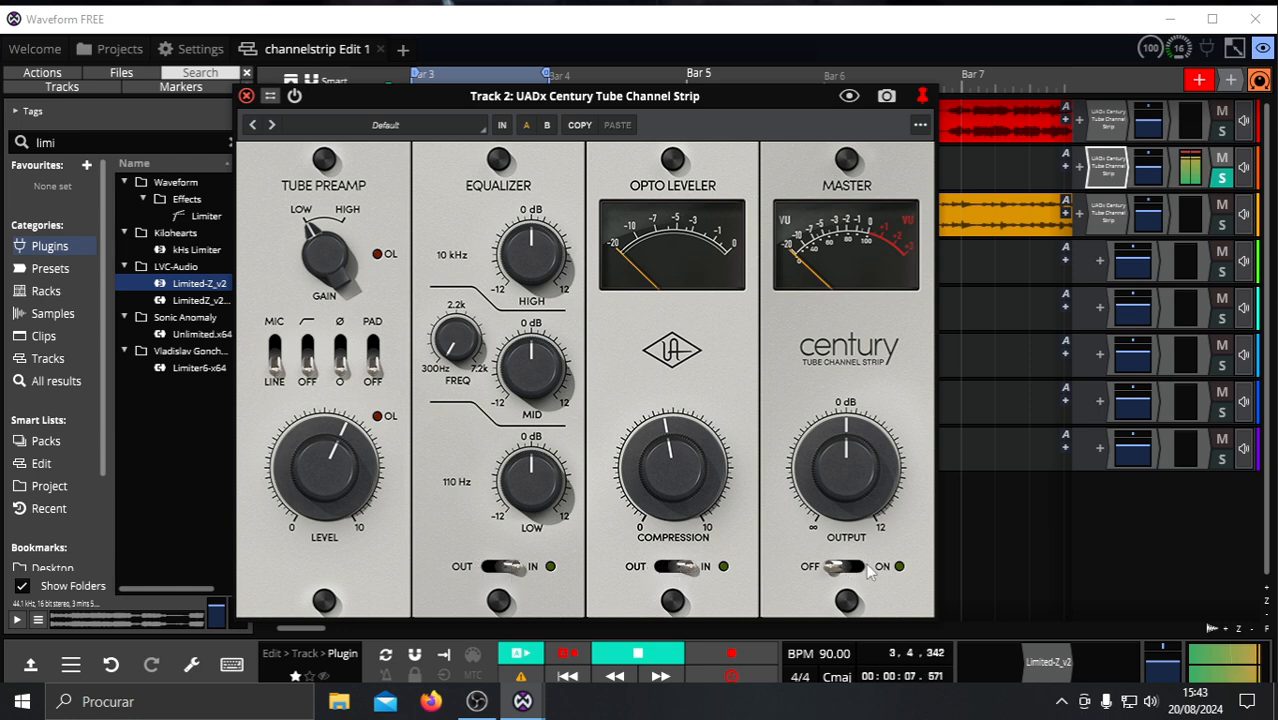
click(850, 566)
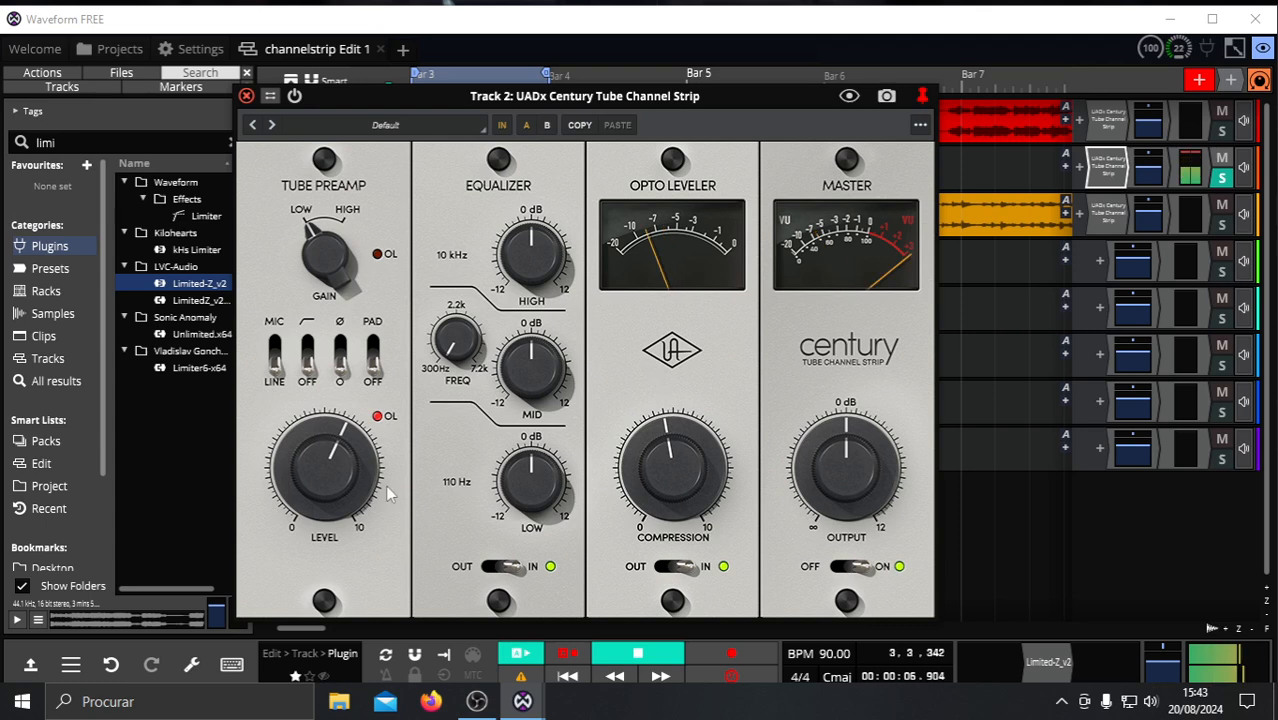
key(space)
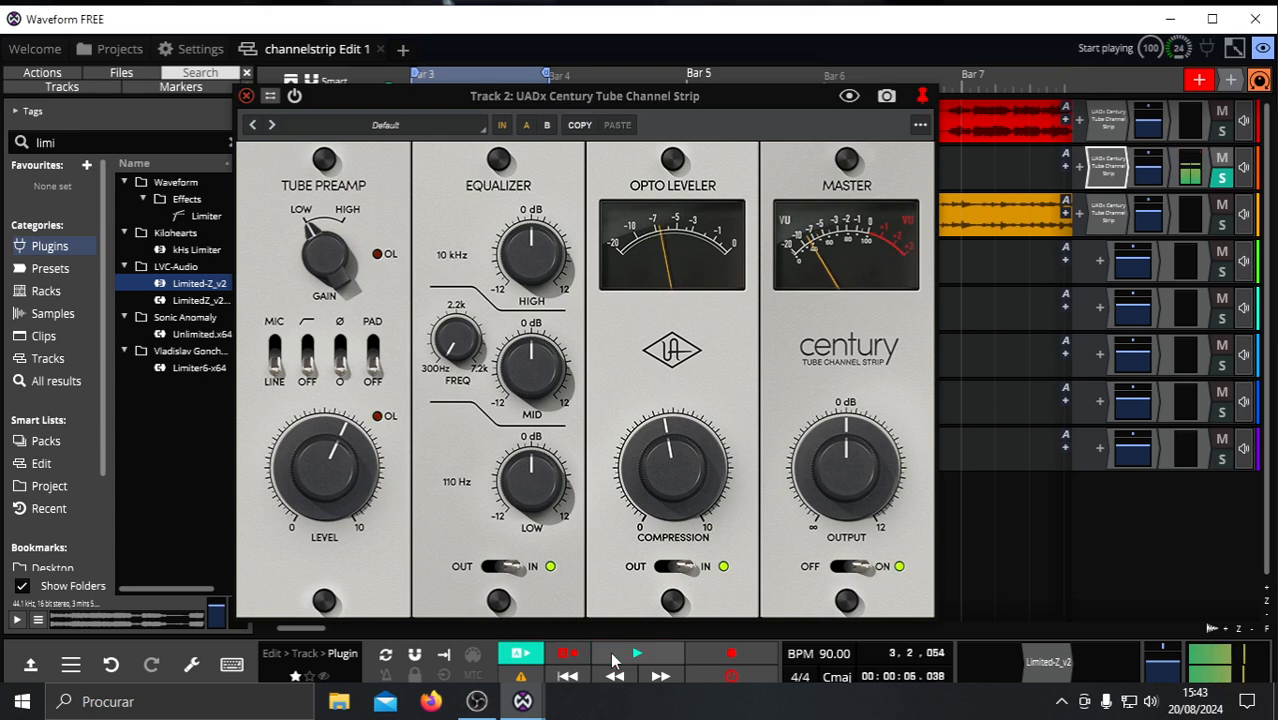
Close and reopen the Century Tube Channel Strip on Track 2, and open its preset browser.
click(246, 95)
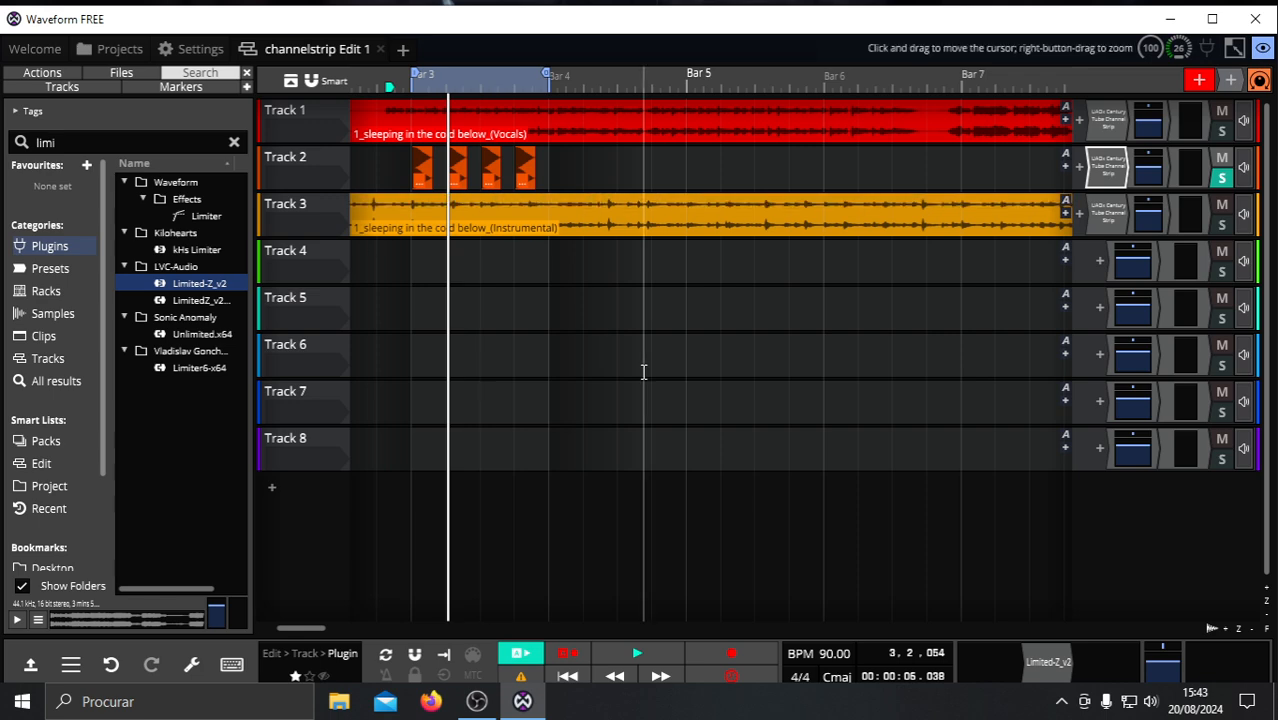
double_click(1109, 170)
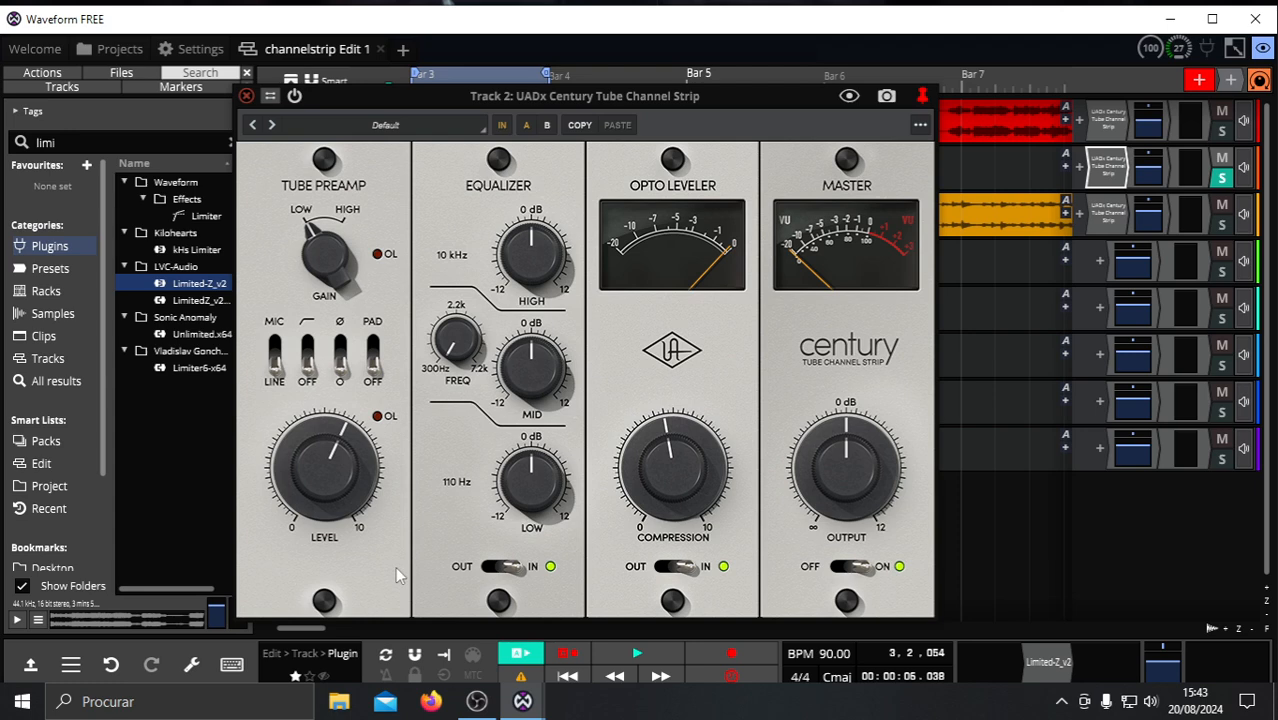
click(356, 128)
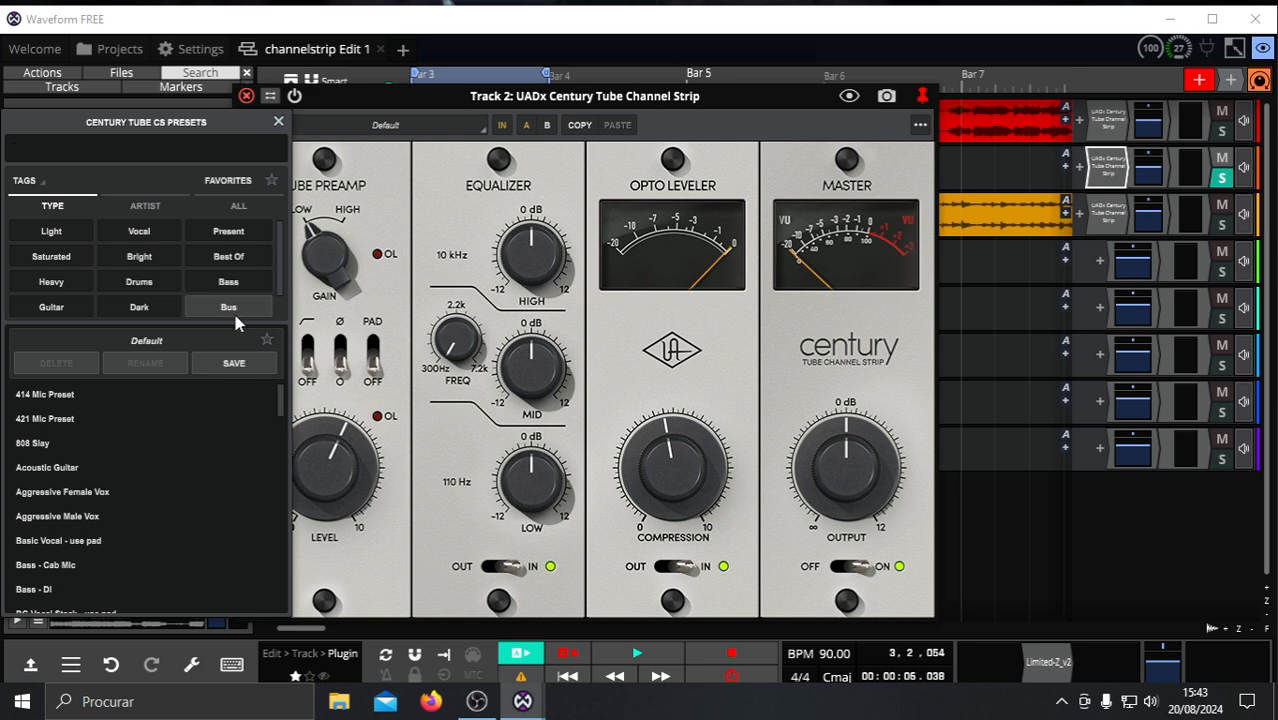
Close the preset browser and review the plug-in's extra options, including the resize percentages and the Help & Video entry.
click(280, 126)
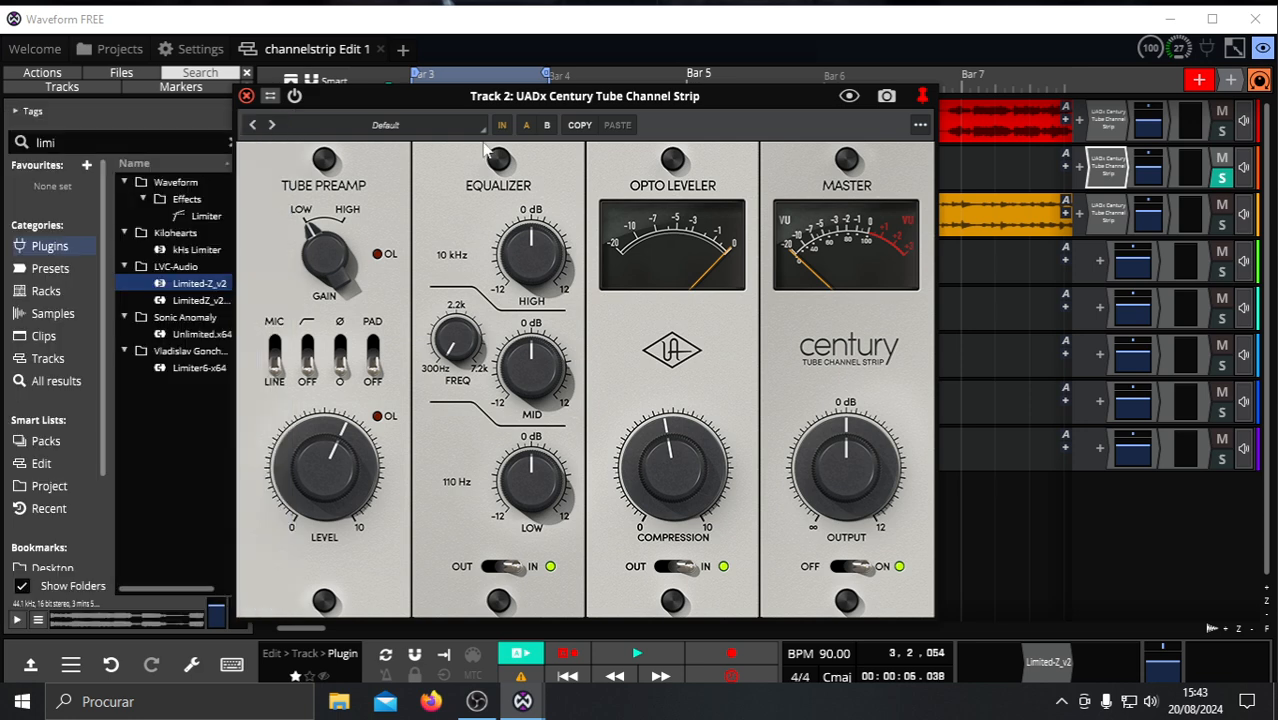
click(920, 126)
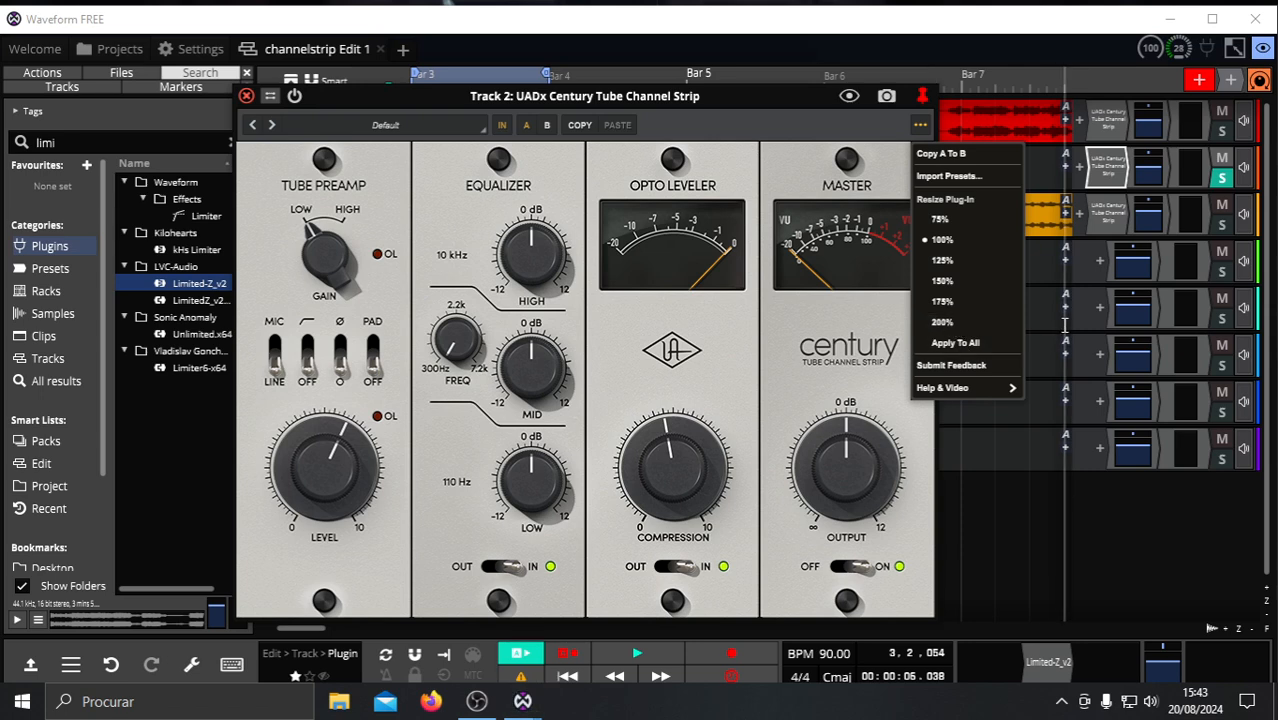
mouse_move(938, 390)
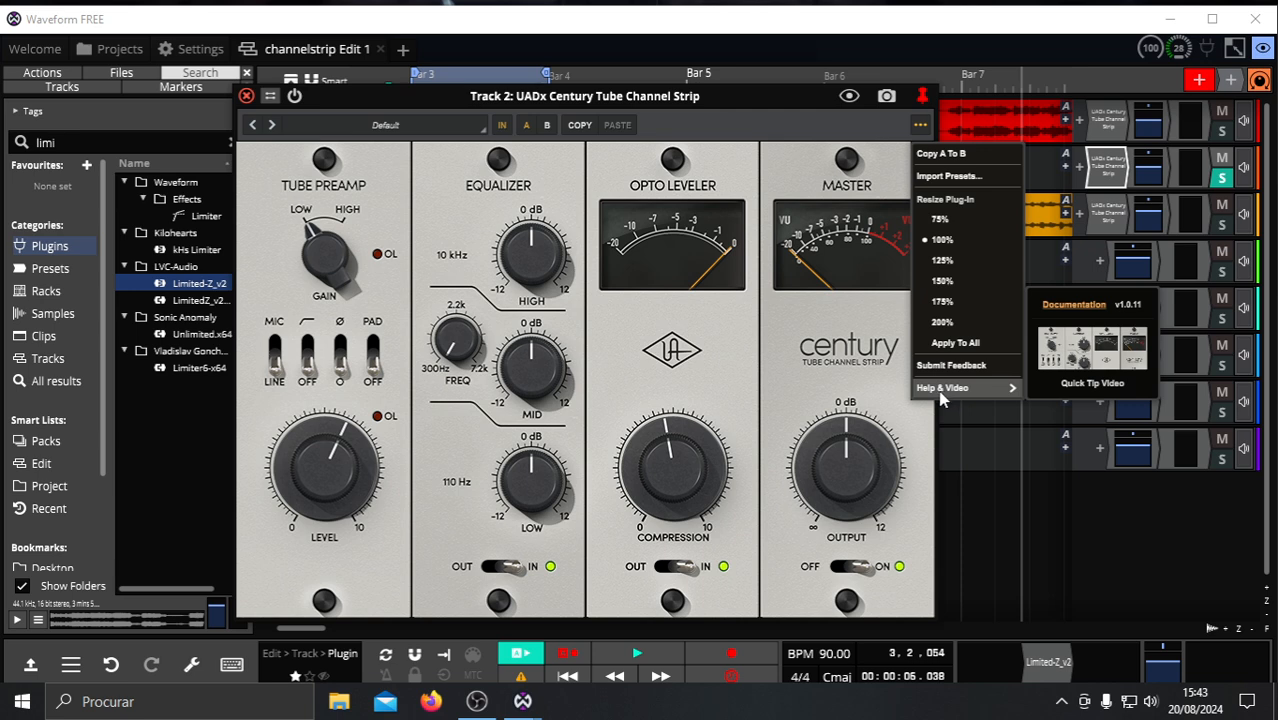
click(743, 364)
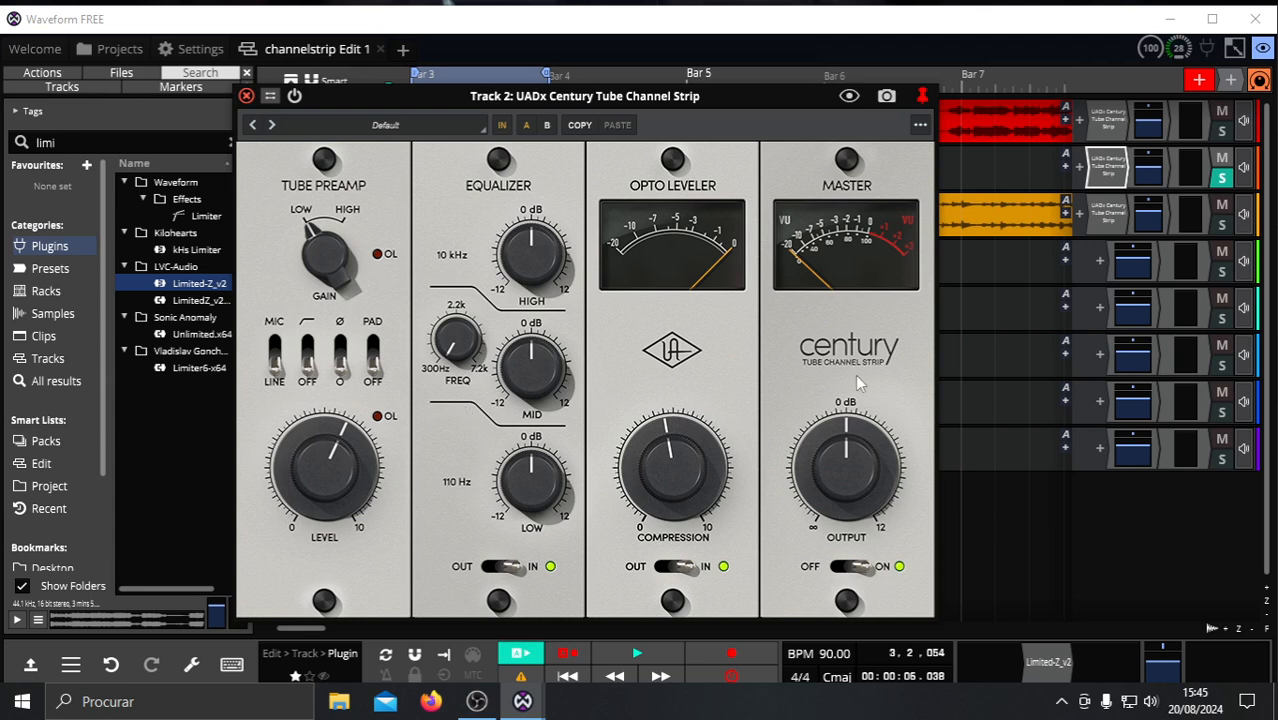
Reposition the Track 2 Century Tube Channel Strip window so that all four of its sections fit on screen.
drag(662, 96, 352, 359)
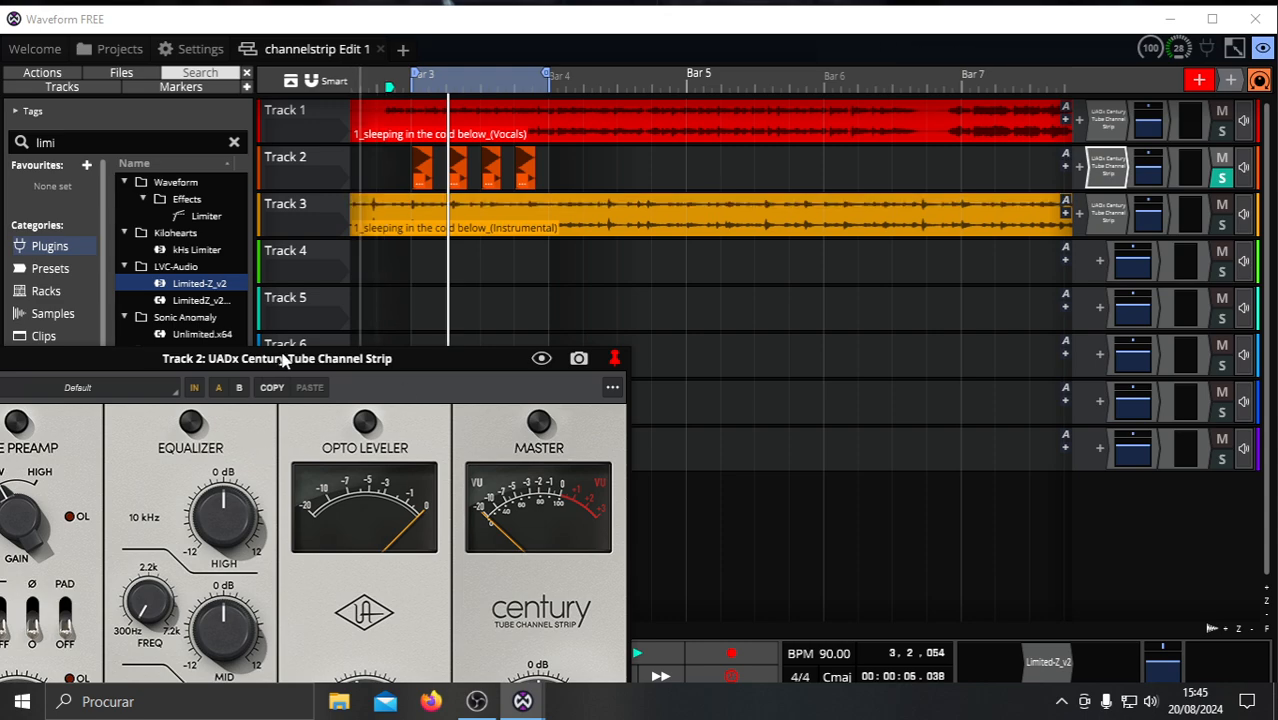
drag(285, 362, 387, 241)
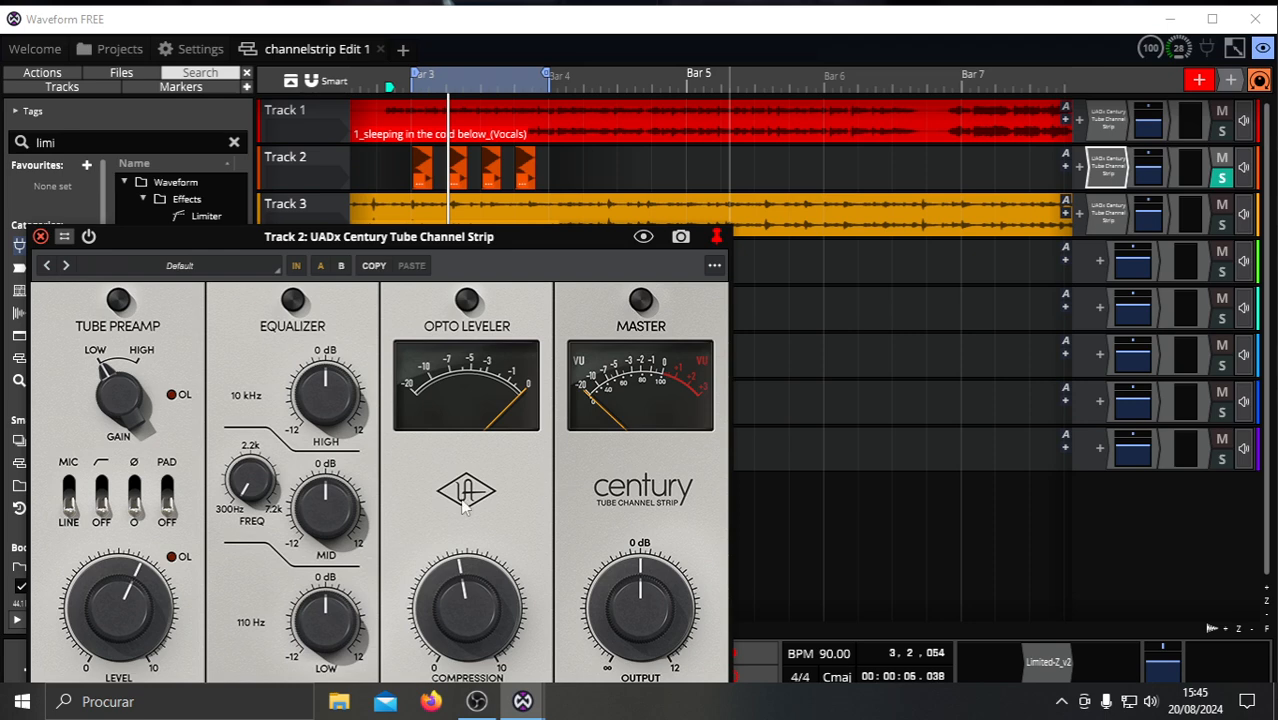
drag(452, 237, 543, 100)
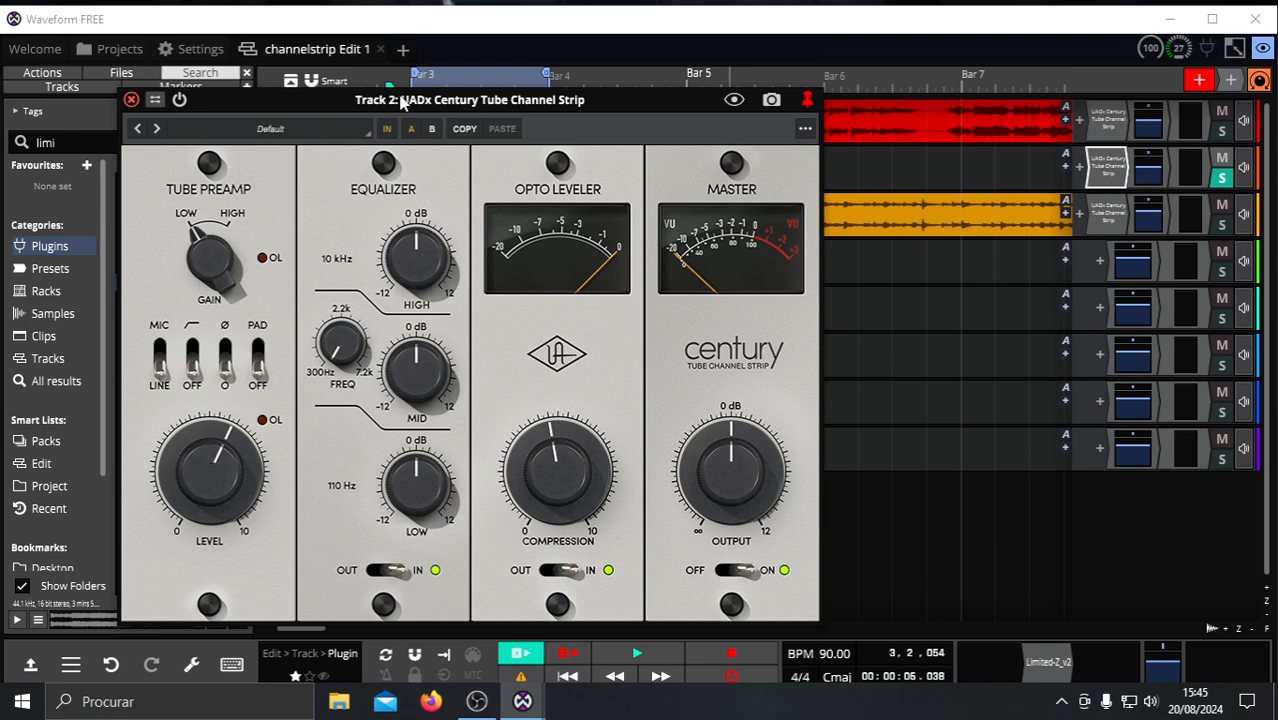
drag(404, 100, 445, 57)
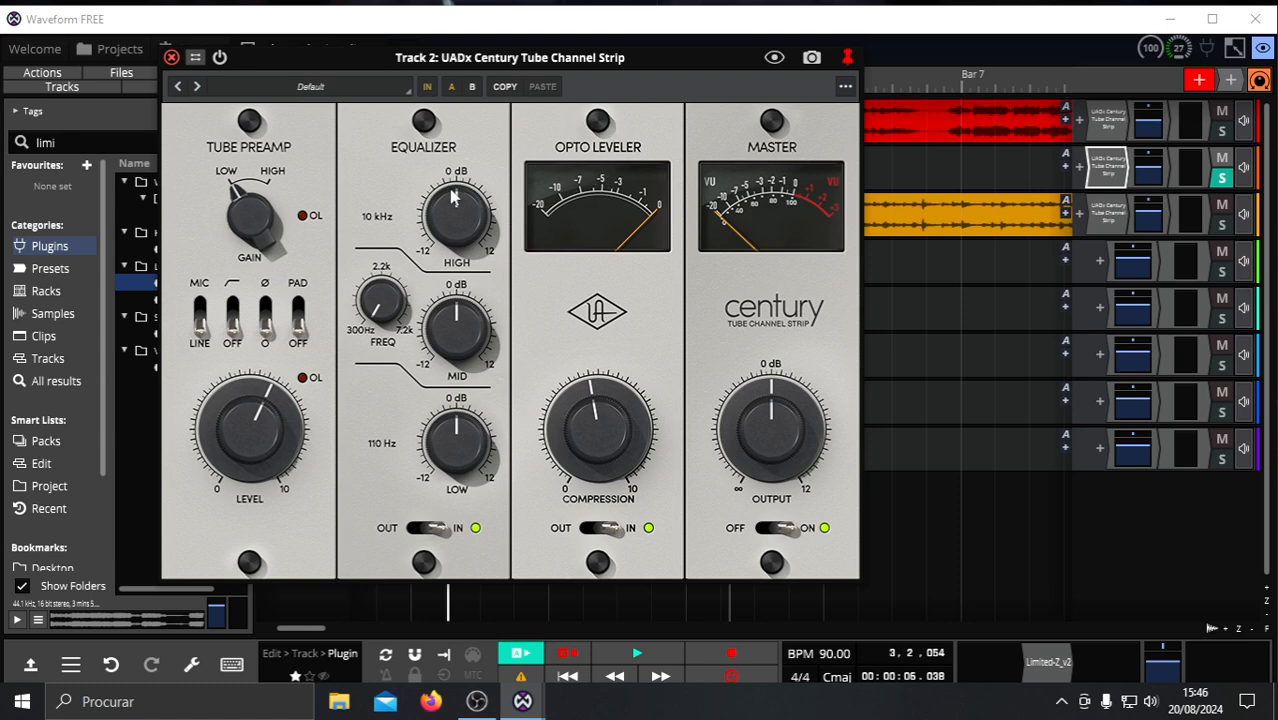
Look through the Century Tube preset list and its type tags, and close the browser with the Default preset kept.
click(313, 88)
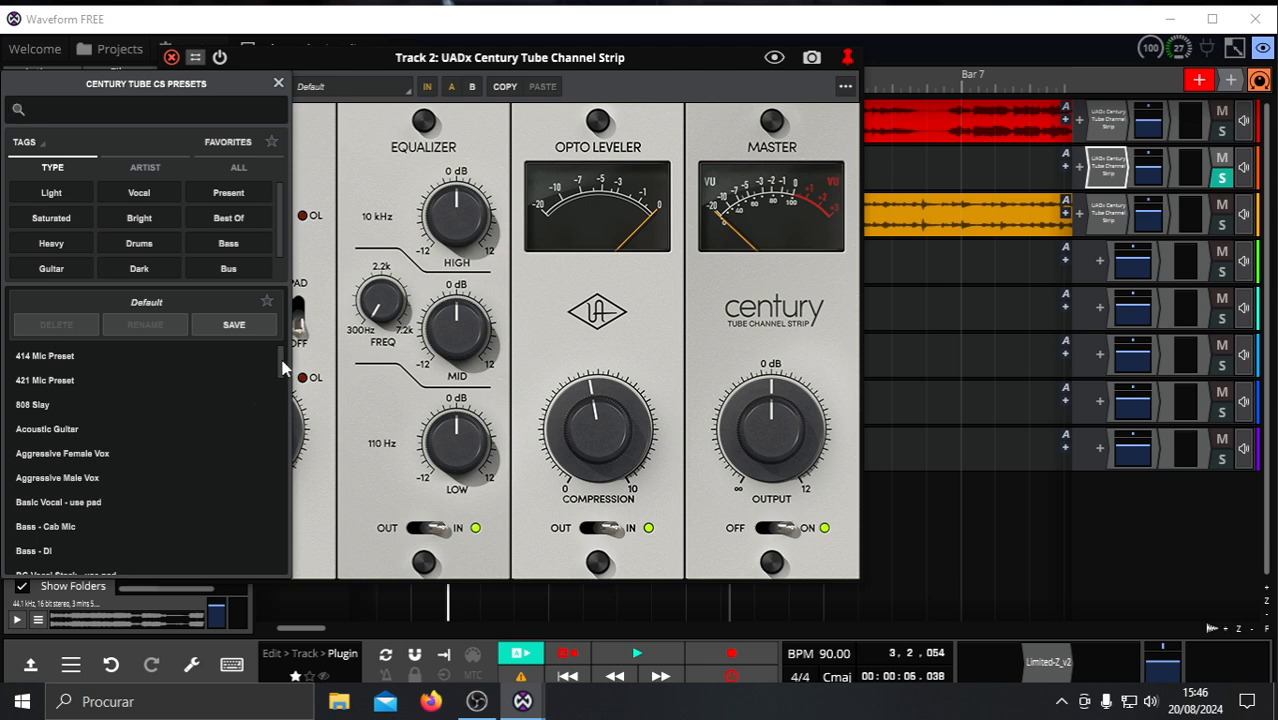
scroll(279, 369, down, 5)
scroll(268, 425, up, 8)
drag(279, 360, 277, 310)
click(278, 86)
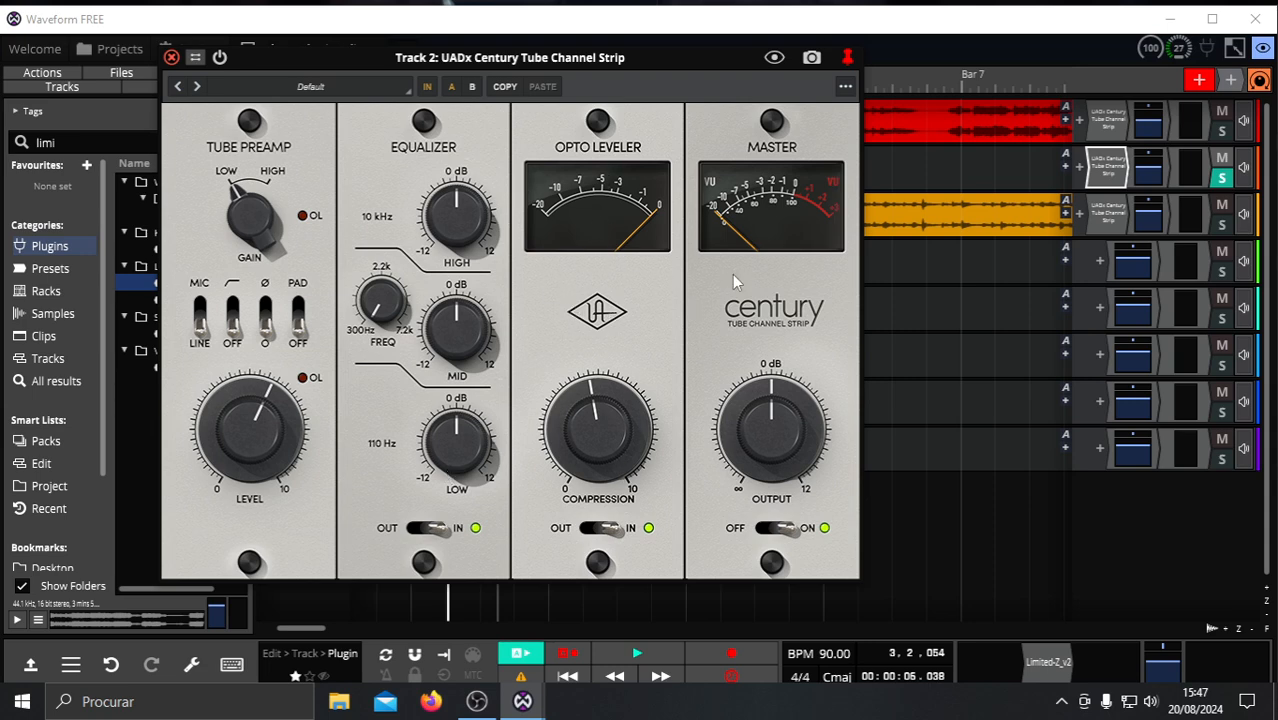
Close the Century Tube Channel Strip window and reopen the plug-in from Track 2.
click(172, 58)
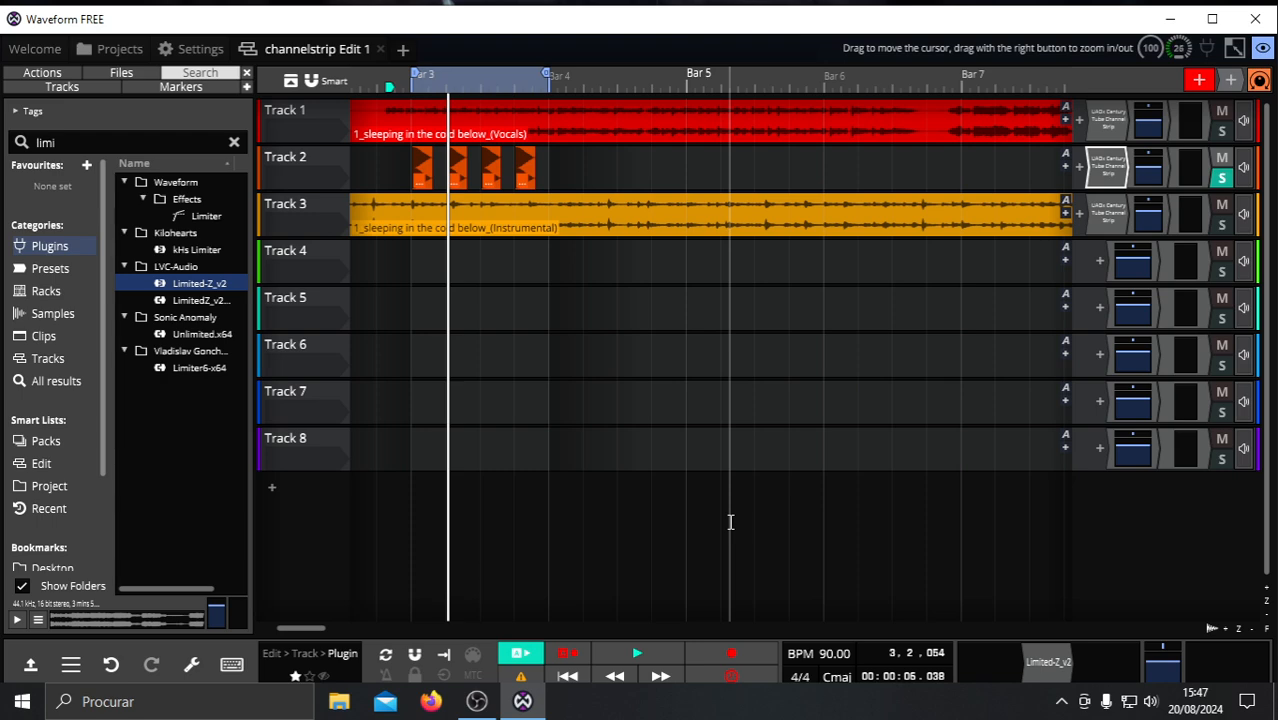
double_click(1107, 172)
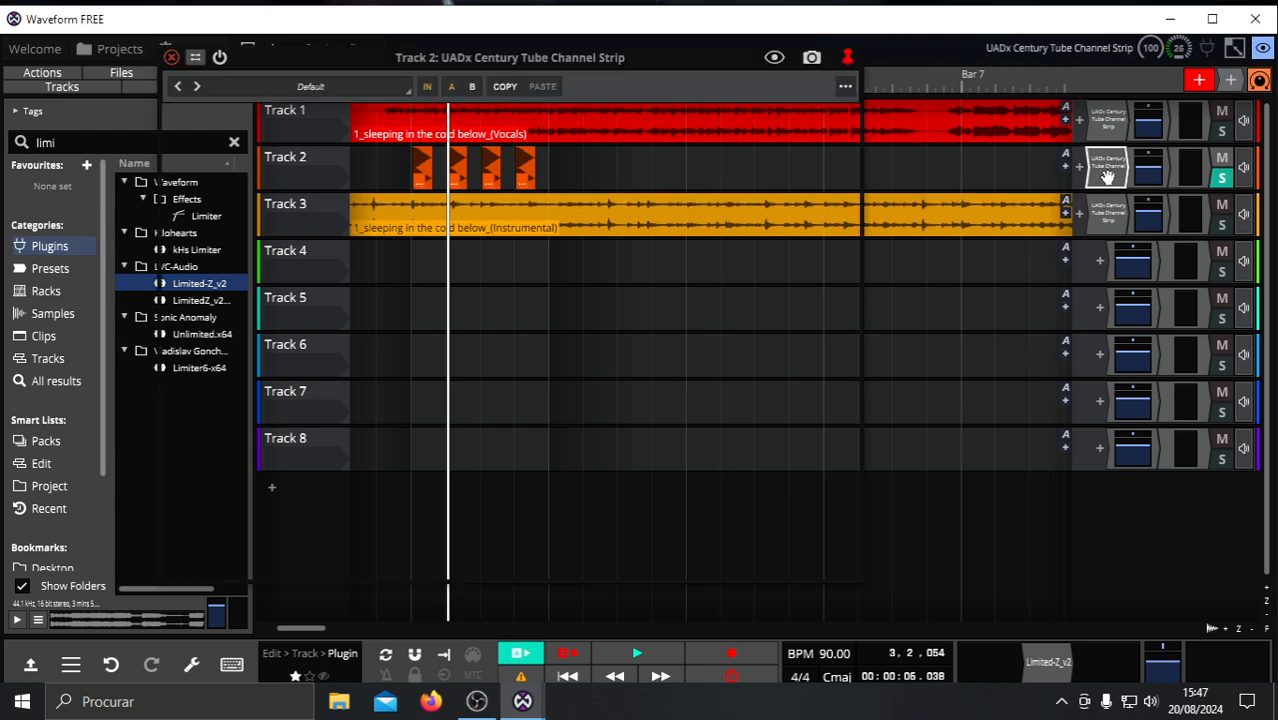